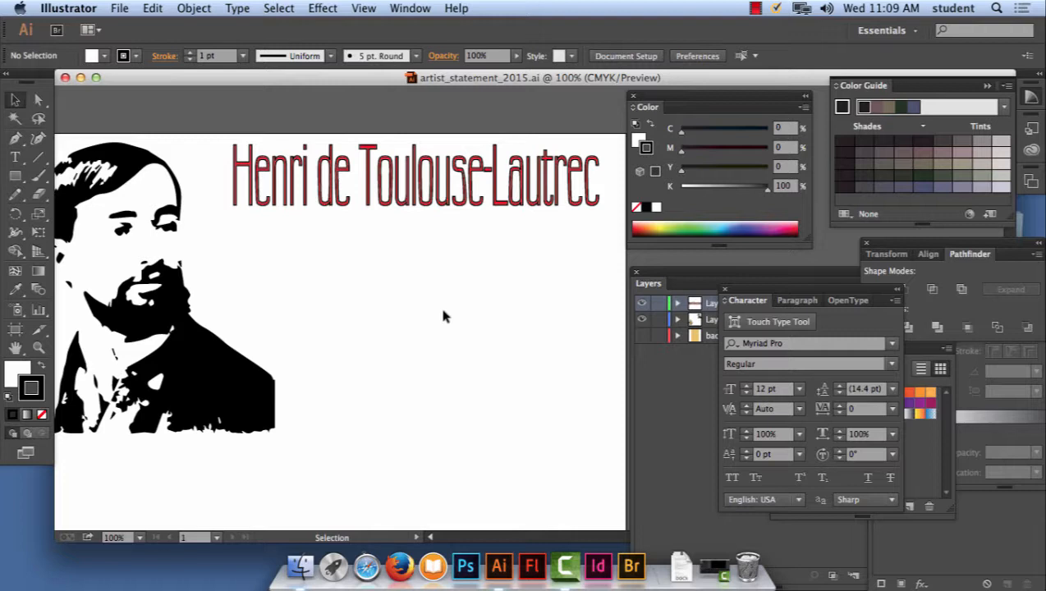
drag(236, 103, 595, 227)
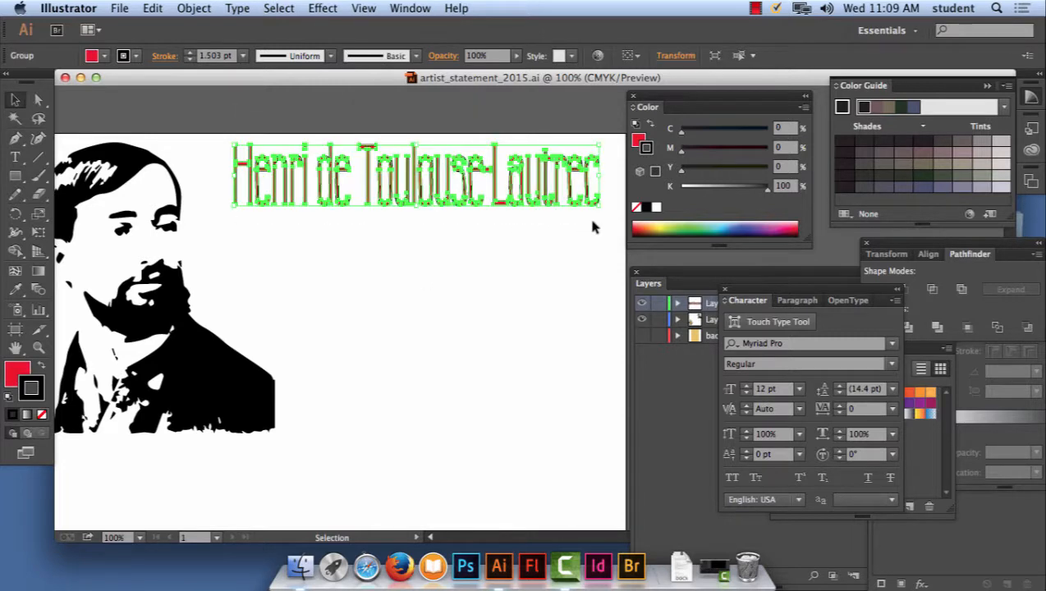
key(Delete)
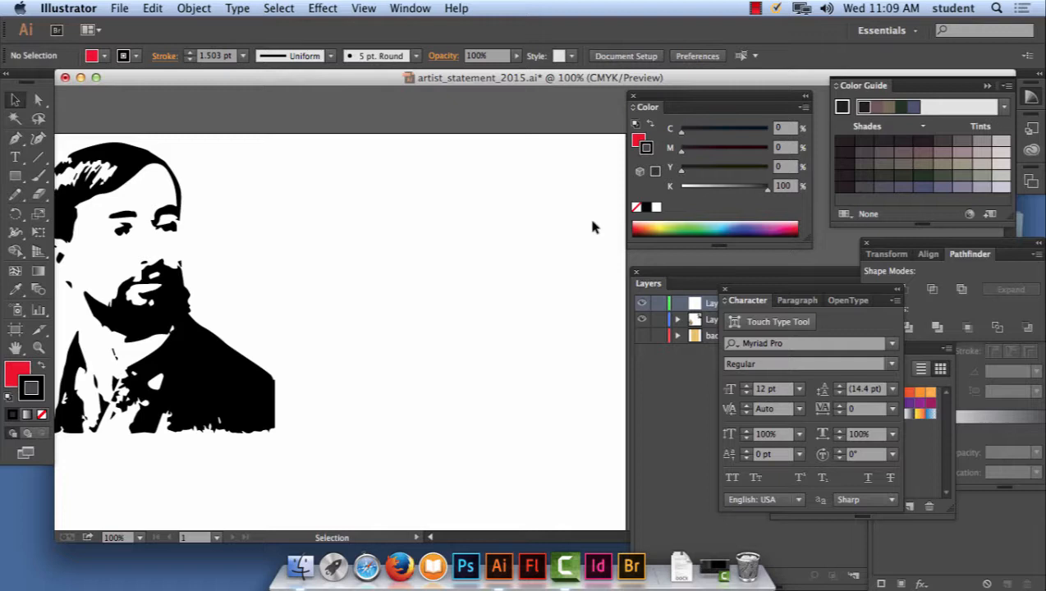
click(14, 157)
click(290, 197)
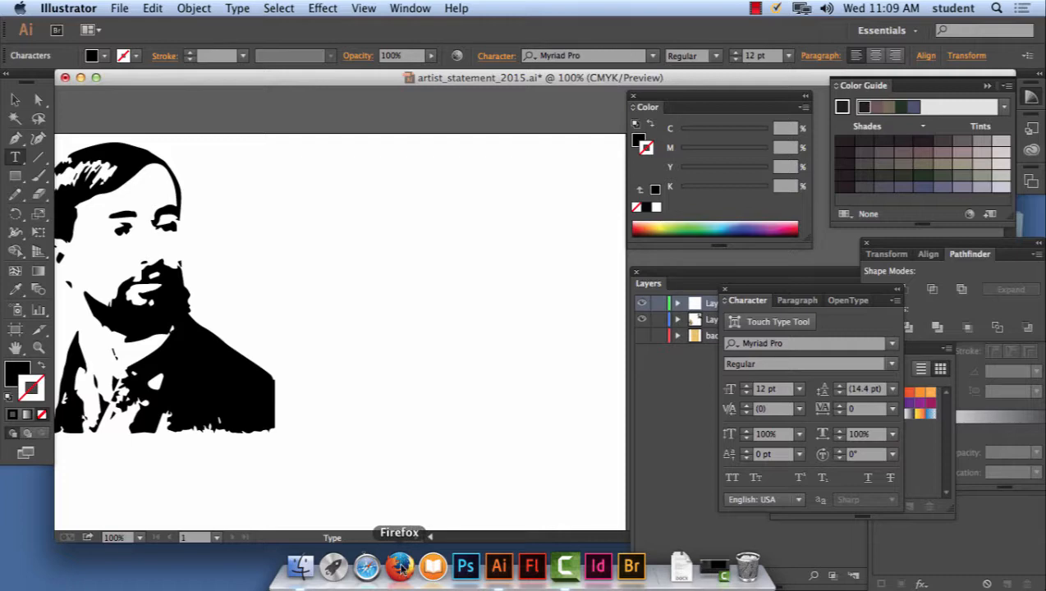
click(157, 8)
click(164, 27)
click(152, 8)
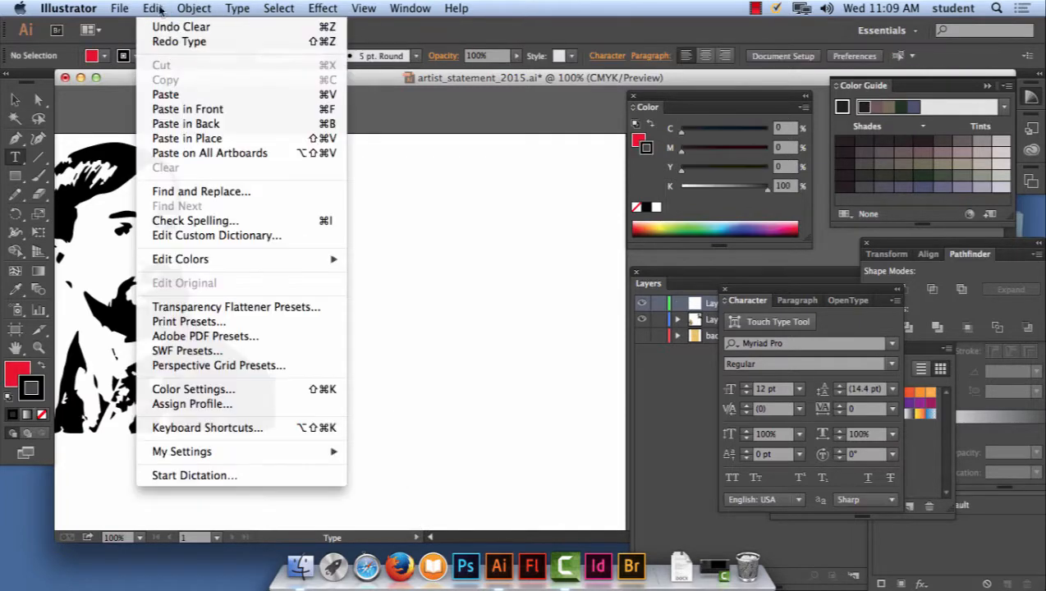
click(163, 26)
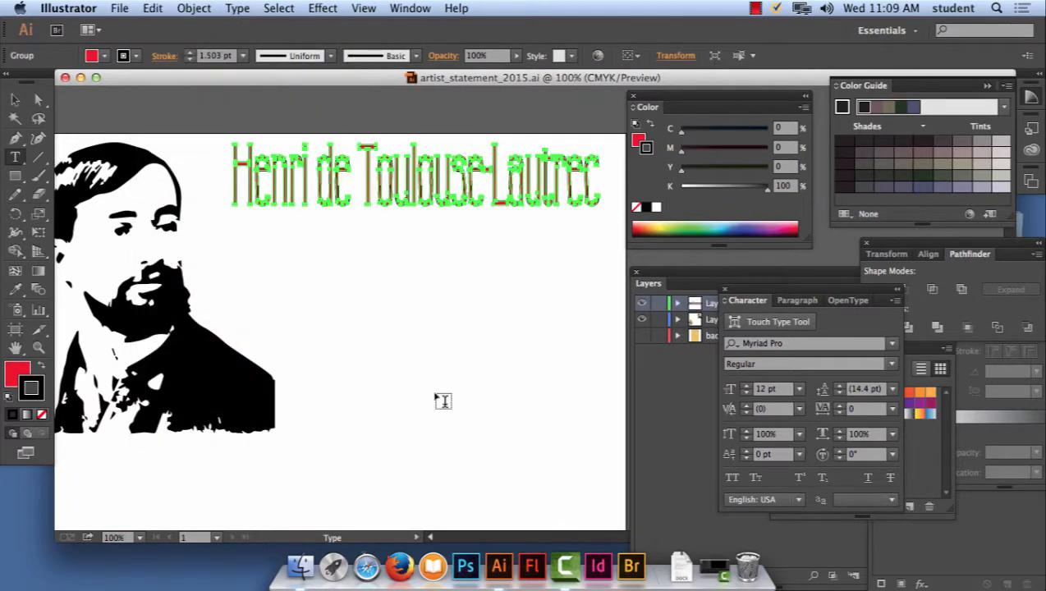
- Add a line of point text reading "Henri de Toulouse - Lautrec" below the red outlined heading
click(316, 264)
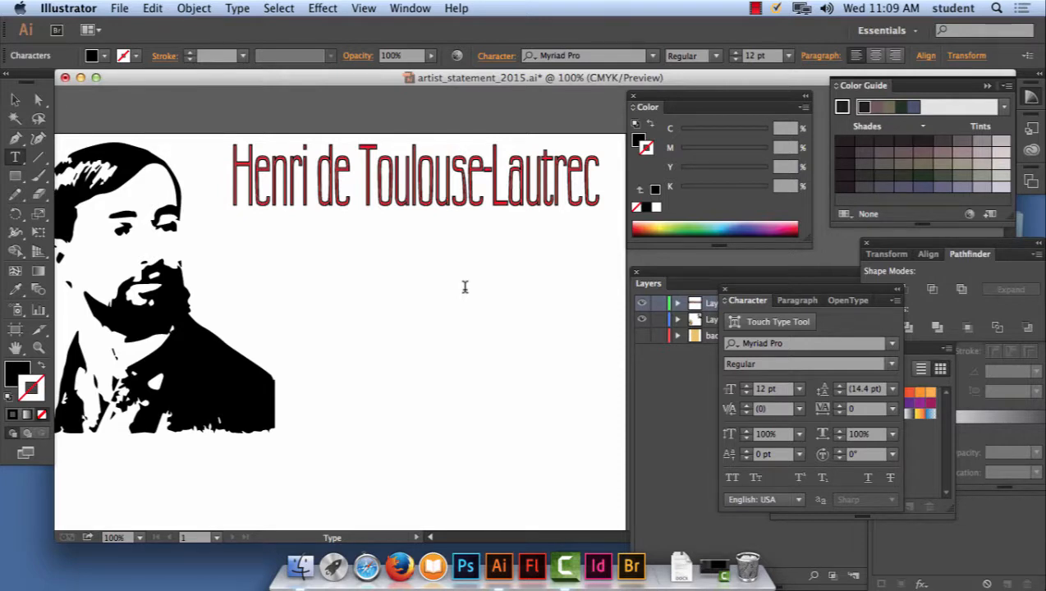
text(Henri de Toulouse - Lau)
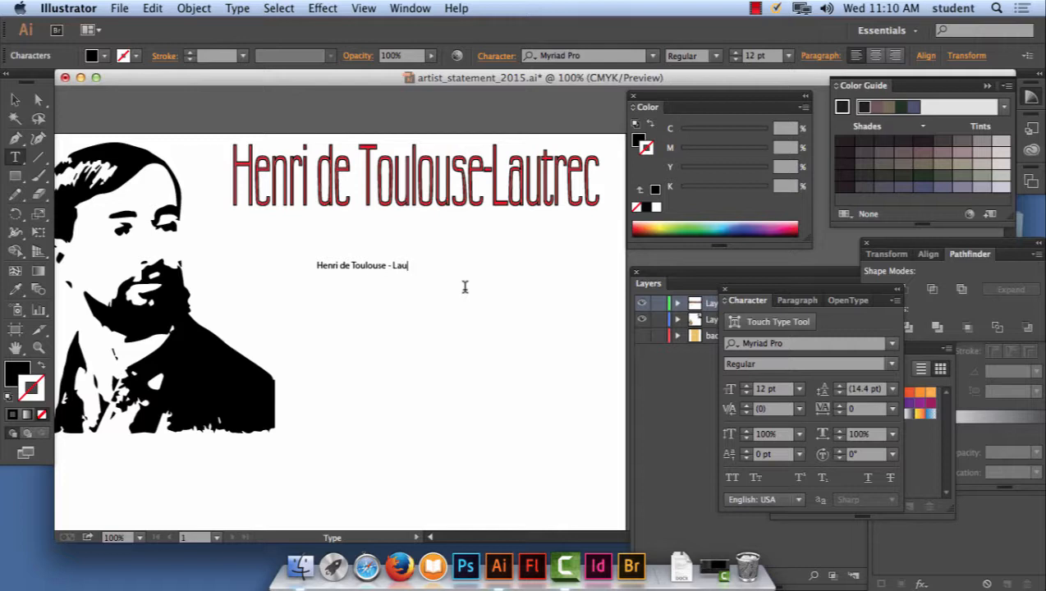
text(trec)
- Change the font of the whole new text line to Tw Cen MT
drag(425, 265, 224, 271)
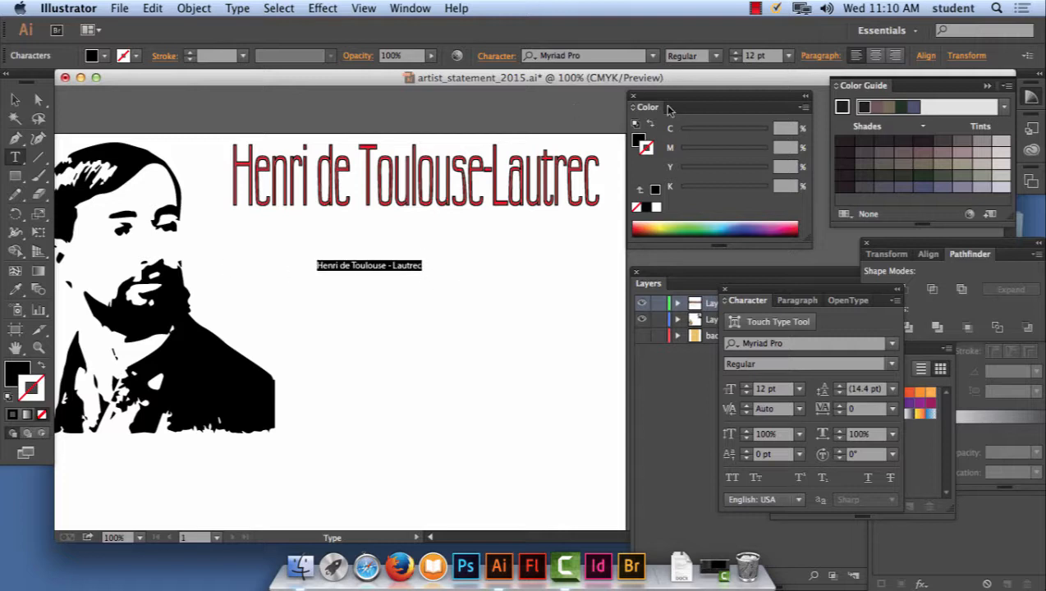
click(655, 57)
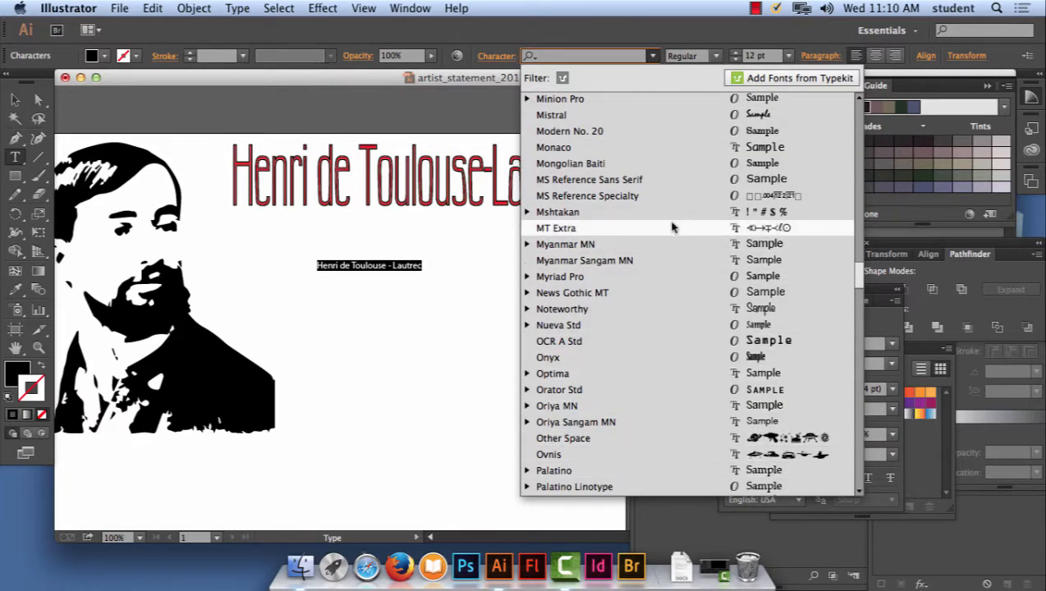
scroll(672, 226, down, 8)
scroll(672, 227, down, 10)
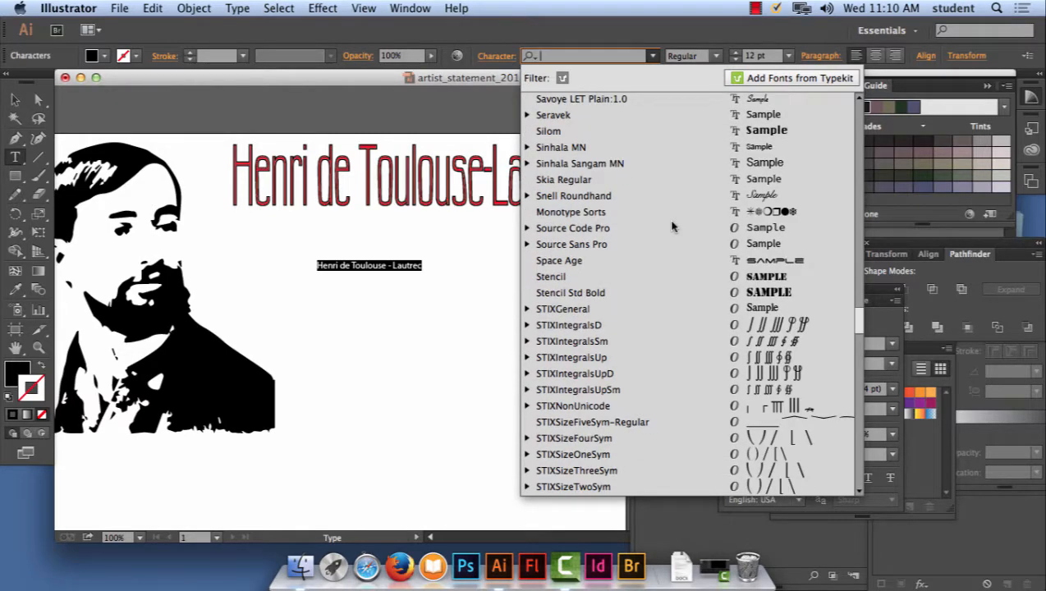
scroll(672, 227, down, 8)
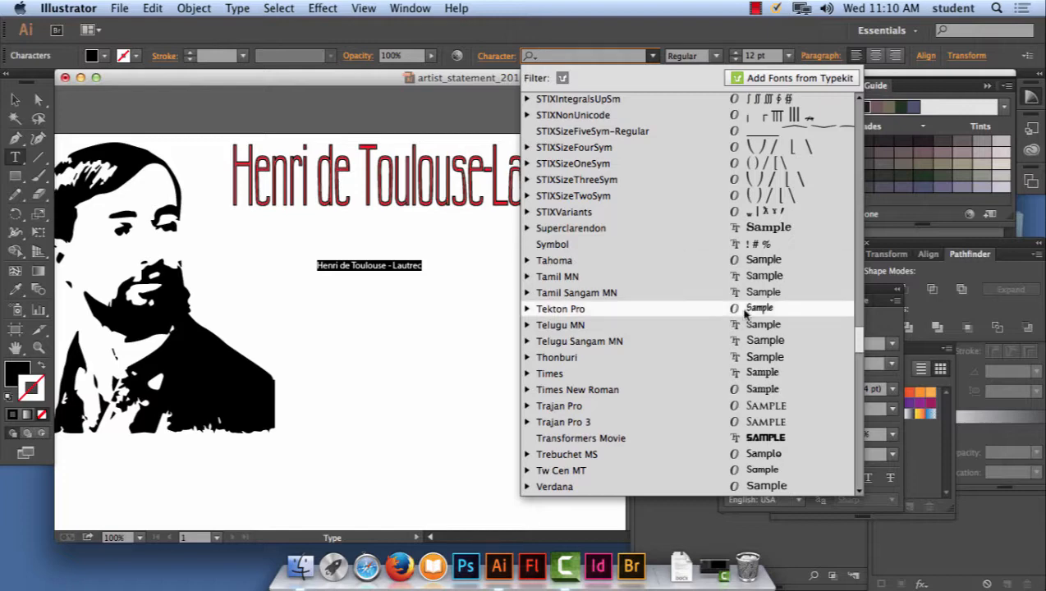
scroll(776, 373, down, 5)
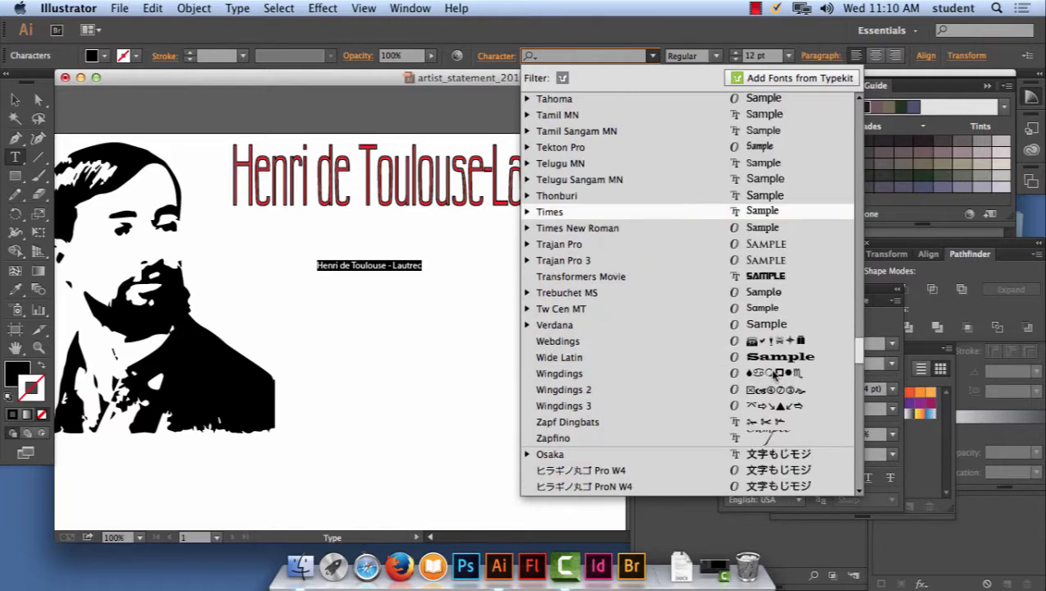
click(763, 309)
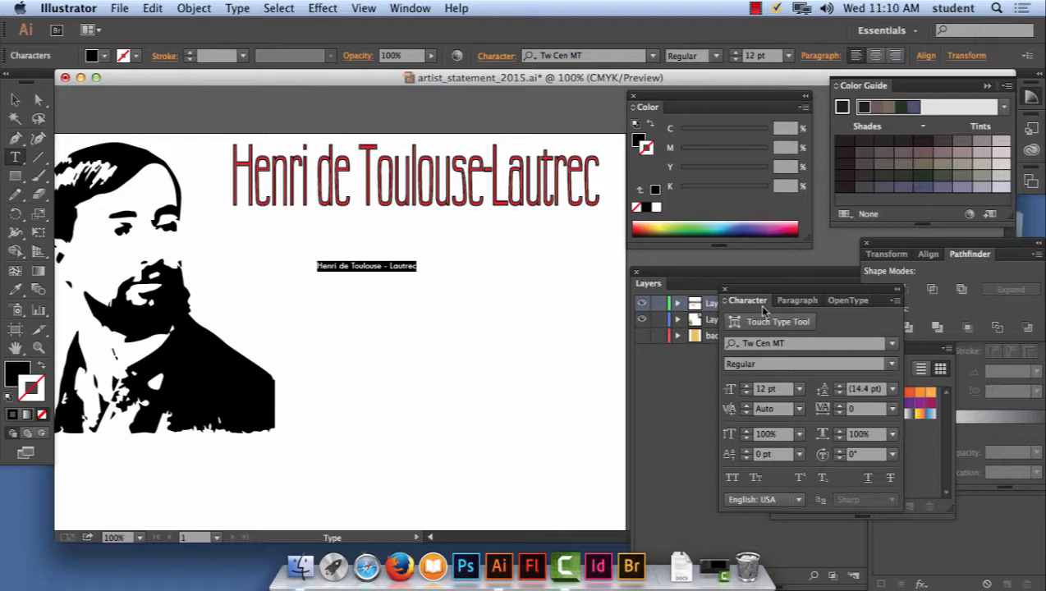
- Set the new text line's size to 48 pt and its font to Thonburi
click(788, 56)
click(804, 309)
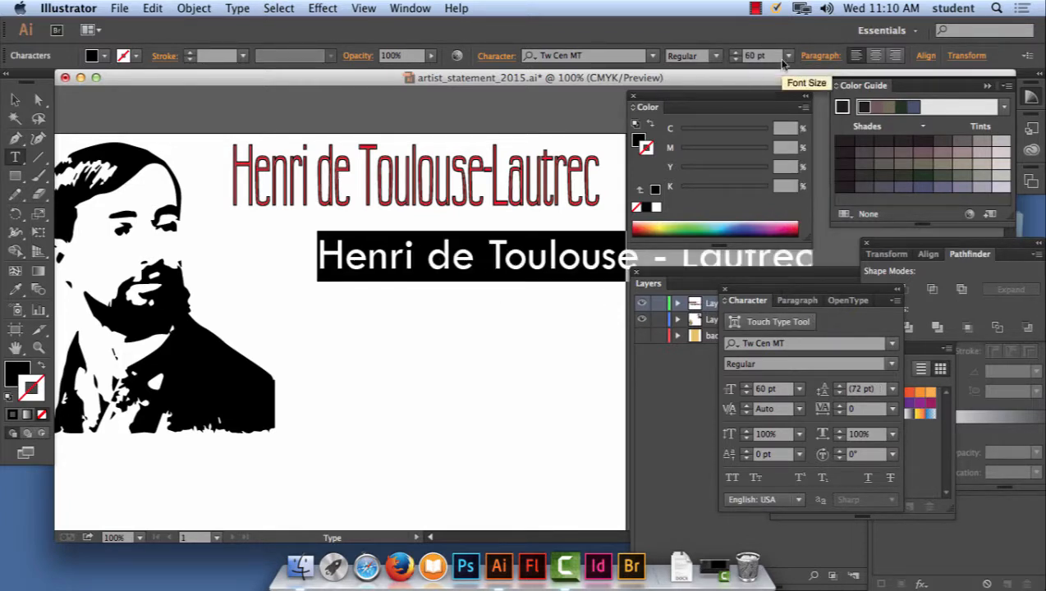
click(787, 57)
click(813, 306)
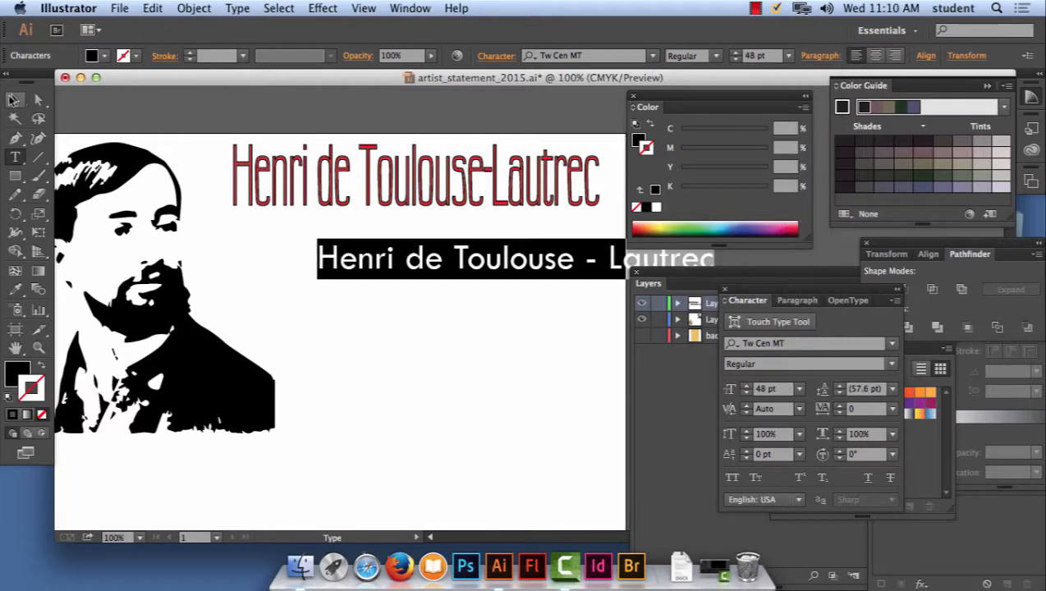
click(653, 55)
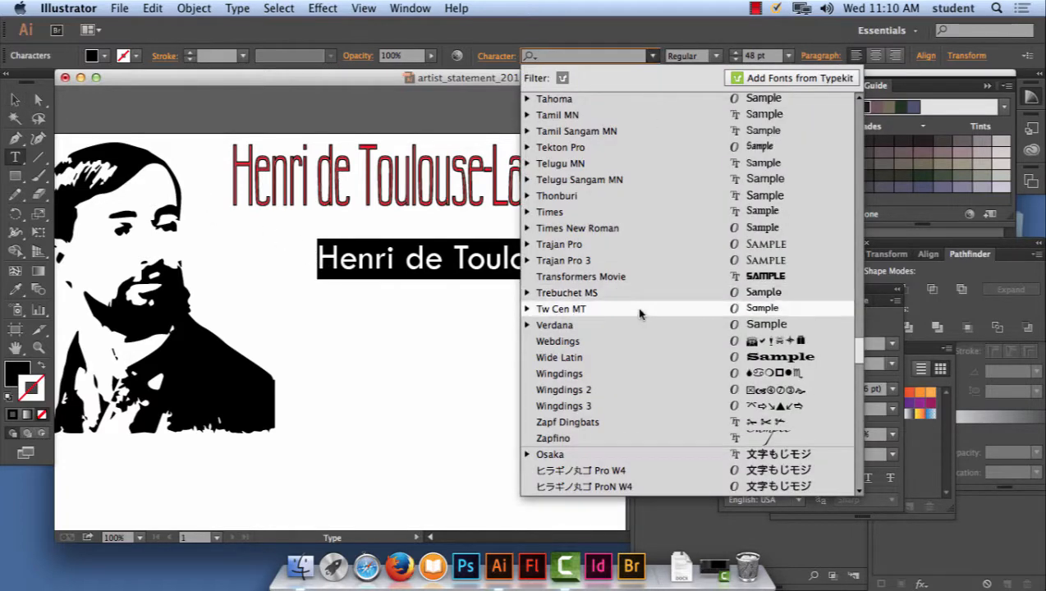
click(661, 199)
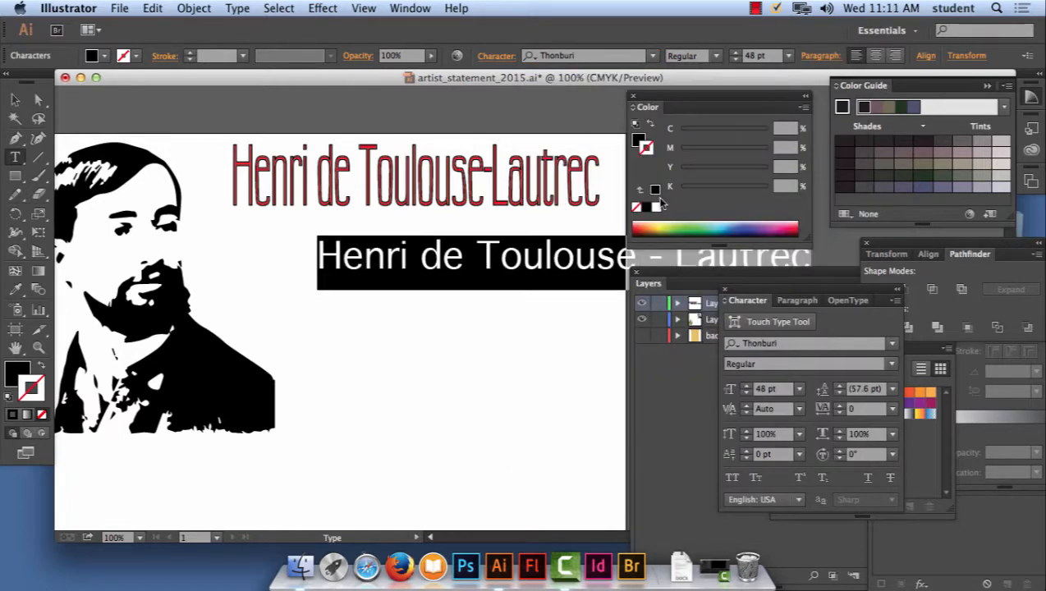
- Position the black text line just beneath the red heading and narrow it to roughly the heading's width
click(14, 100)
drag(542, 254, 428, 250)
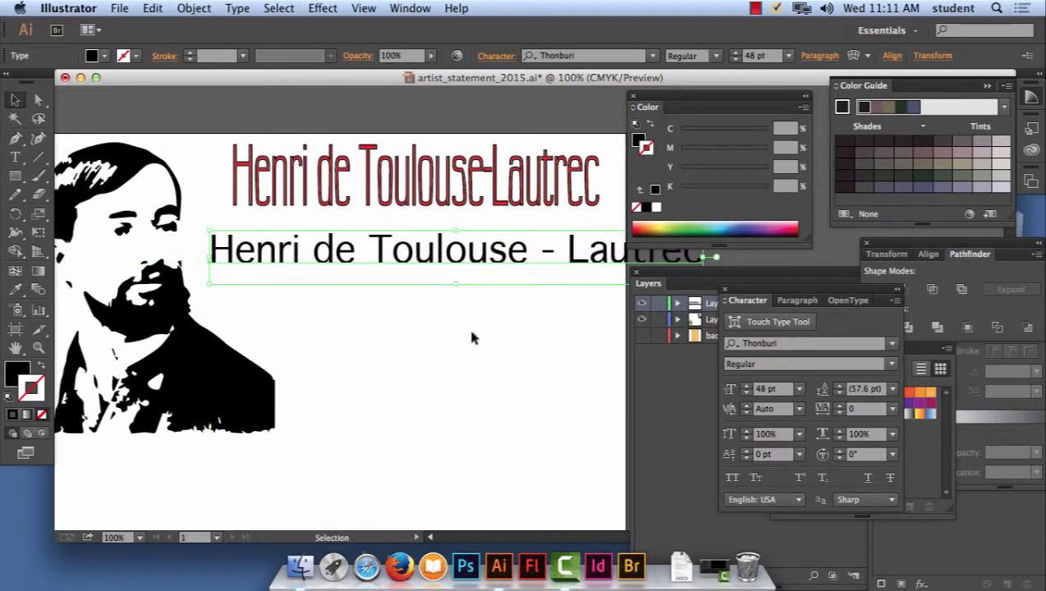
drag(691, 284, 735, 360)
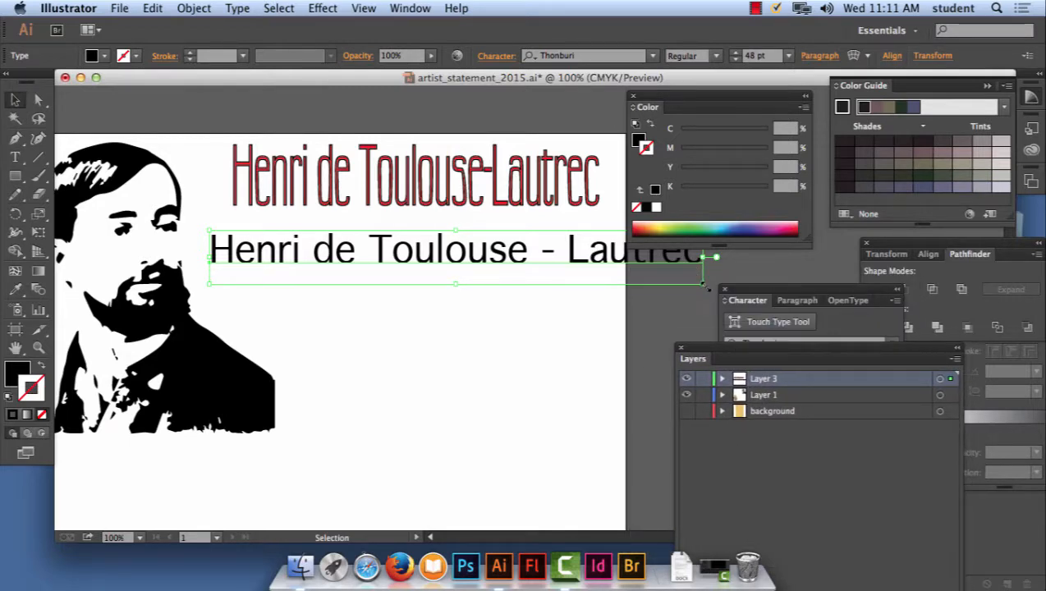
drag(705, 284, 599, 287)
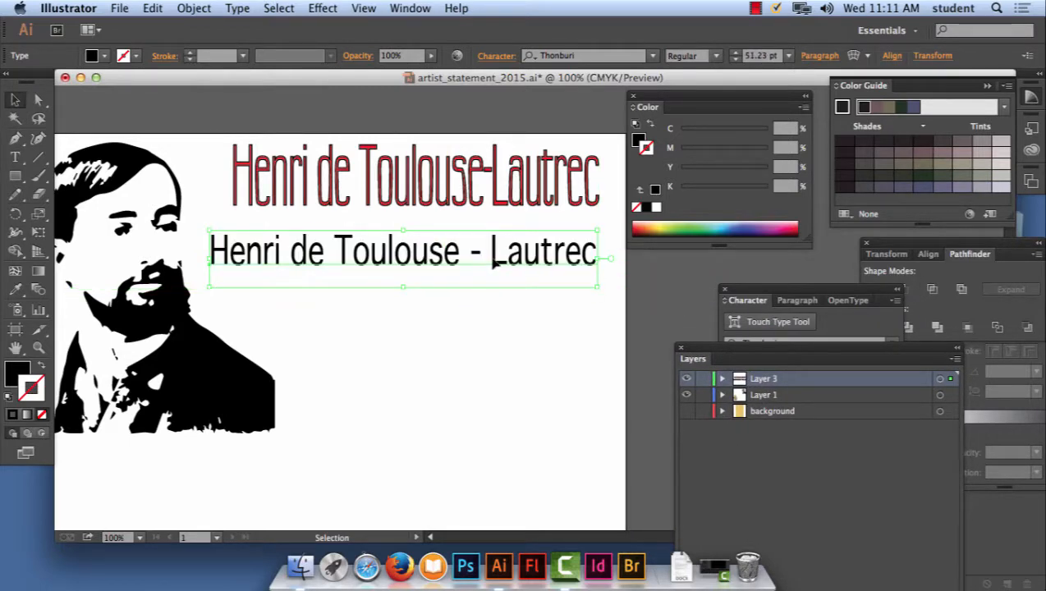
drag(495, 263, 512, 250)
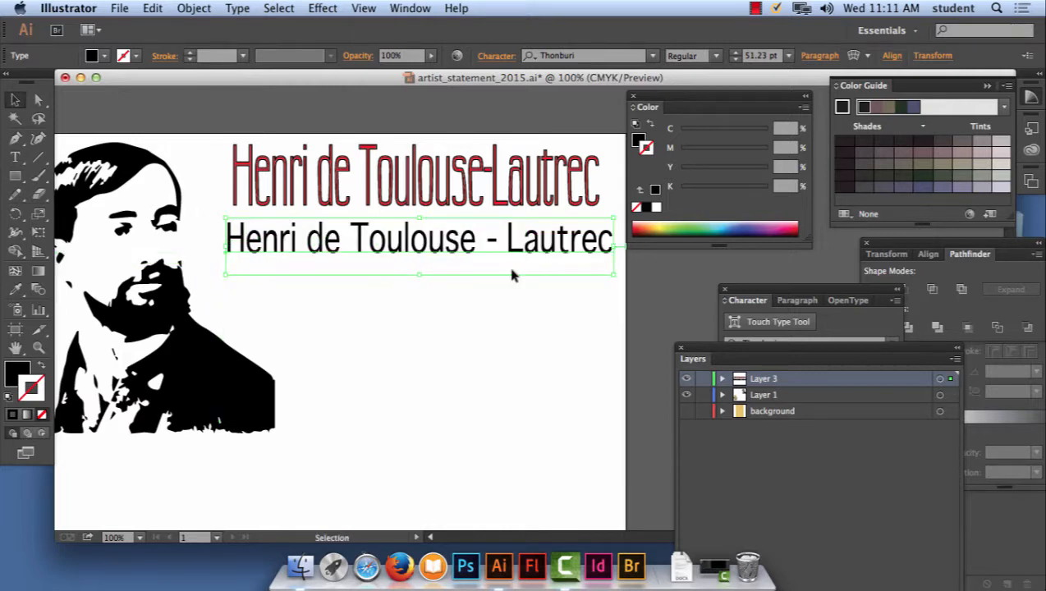
click(475, 313)
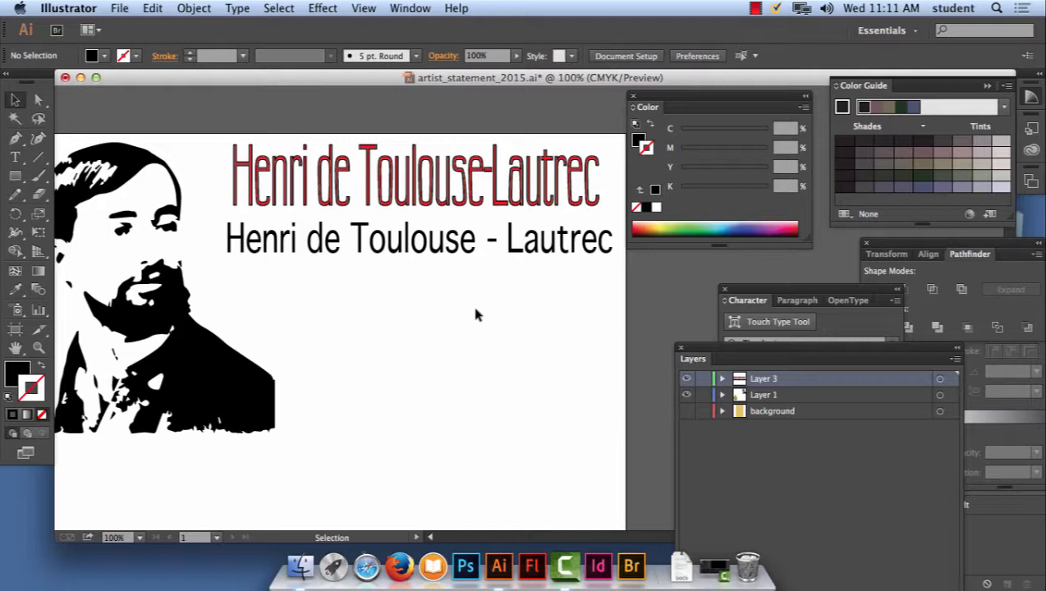
- Add a new fill to the black text line's appearance attributes
key(super+equal)
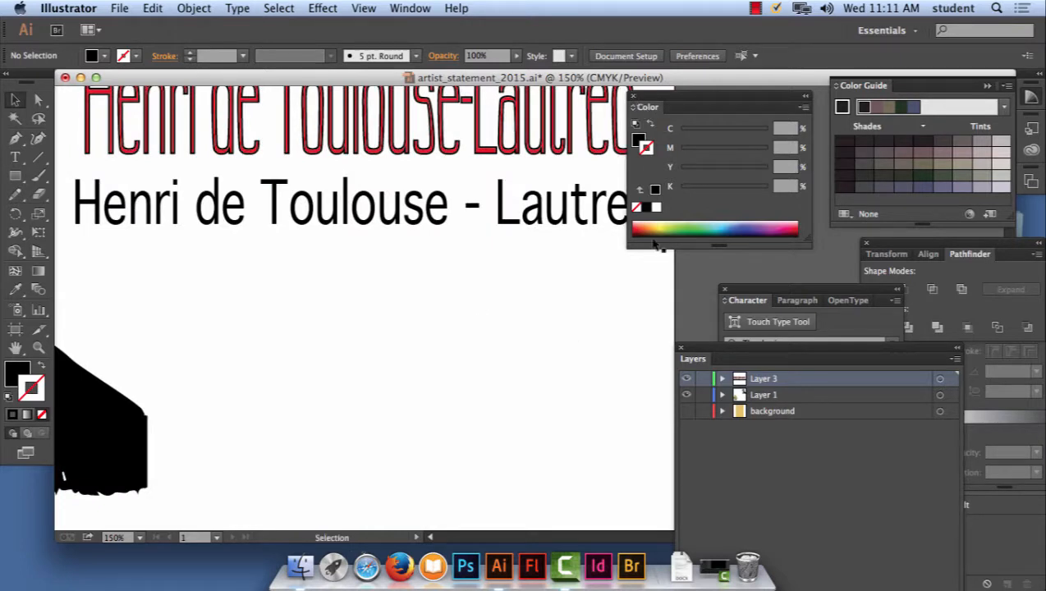
click(564, 212)
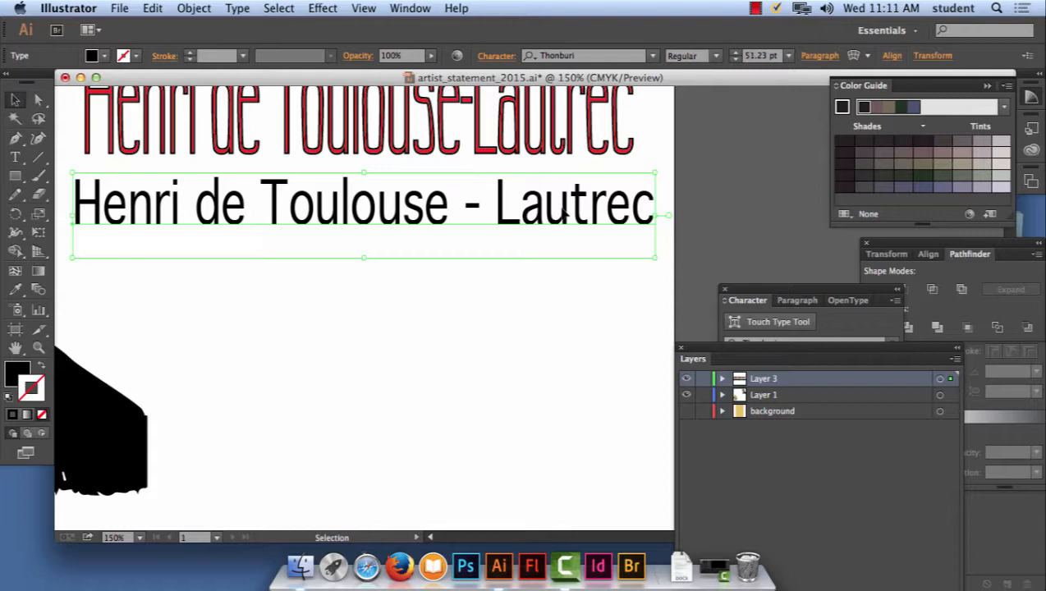
click(415, 8)
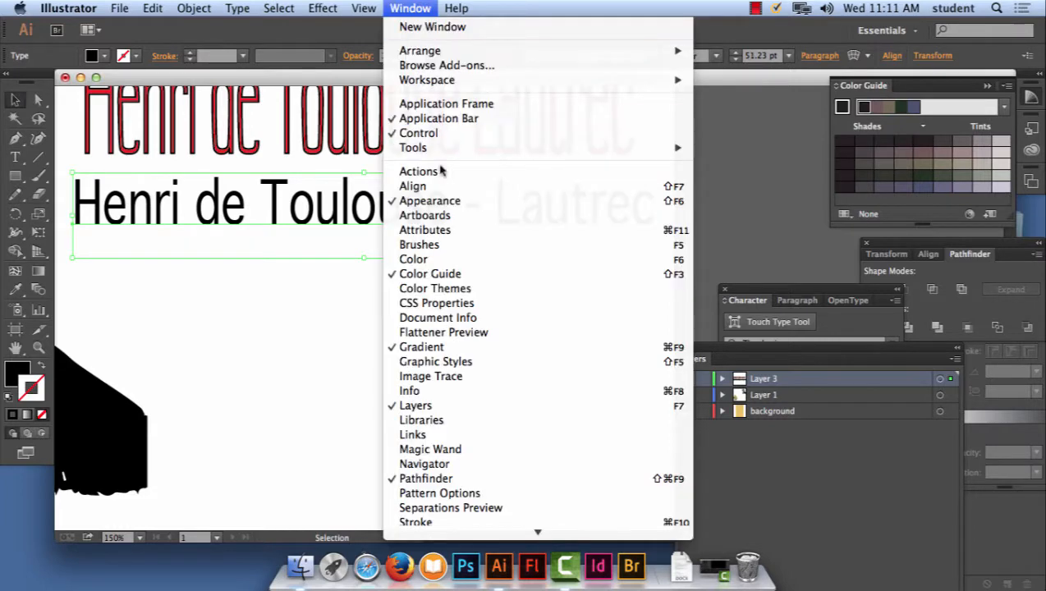
click(435, 201)
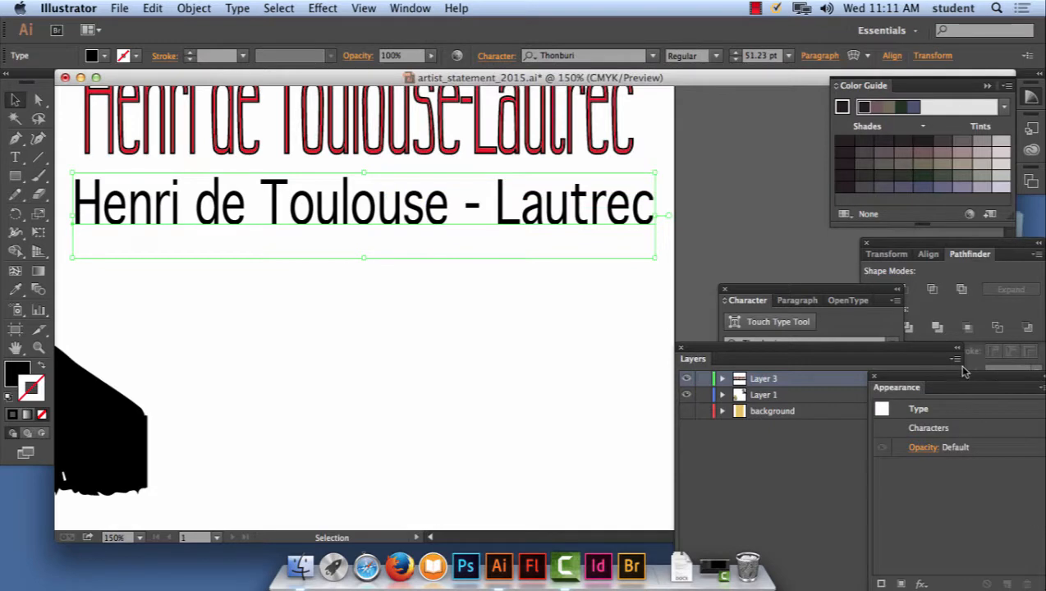
drag(965, 372, 523, 295)
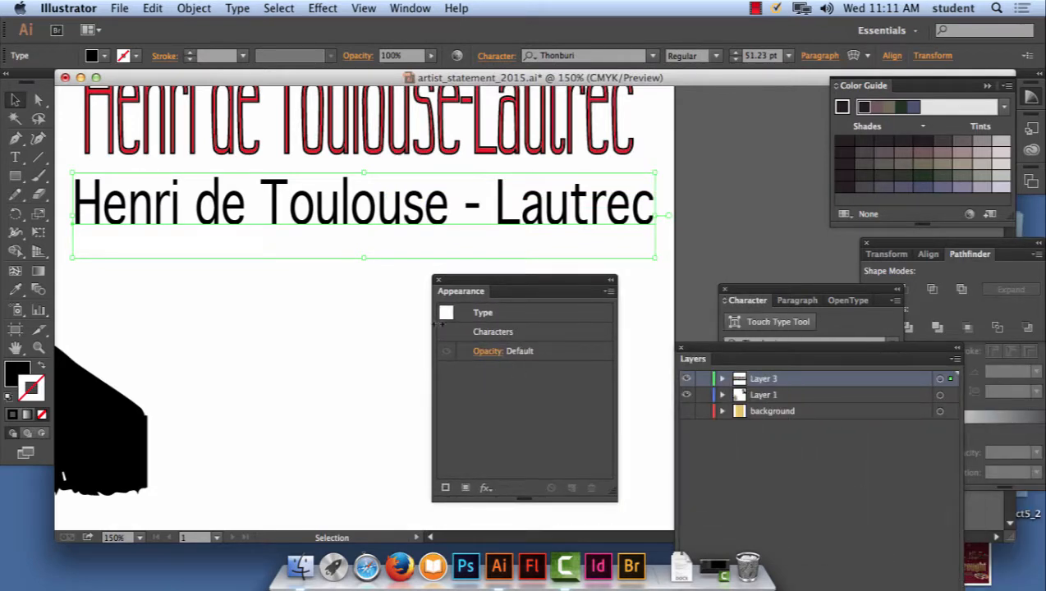
click(466, 489)
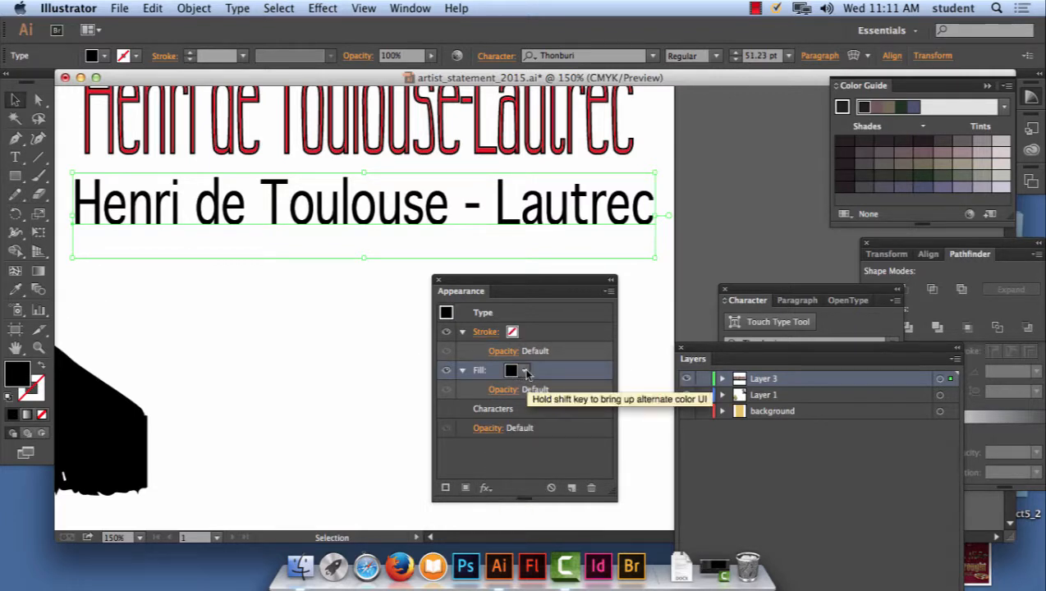
- Apply the yellow-to-red gradient swatch to the text's new fill
click(525, 372)
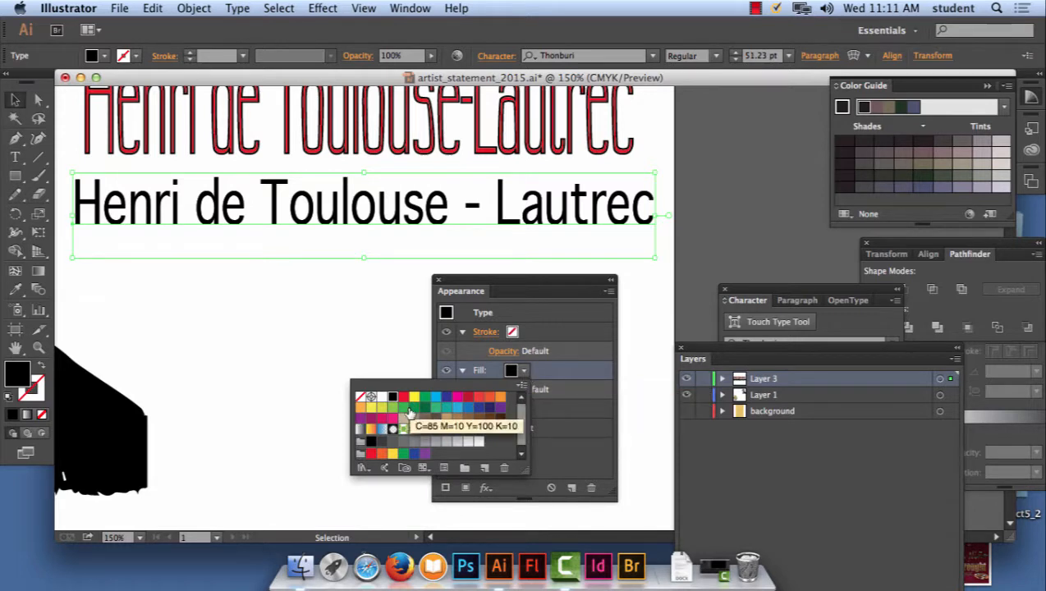
click(371, 430)
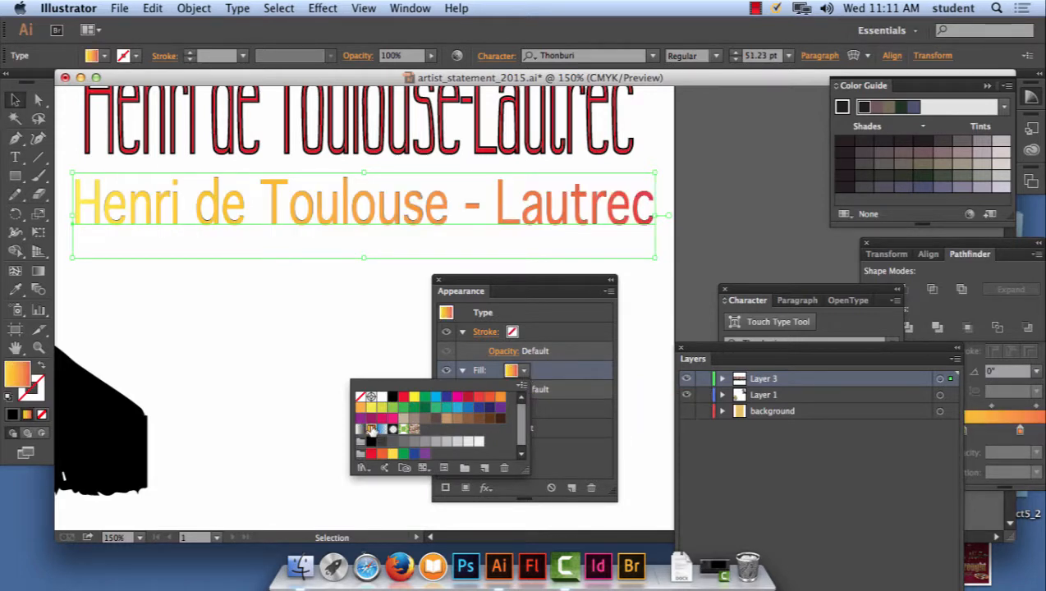
click(504, 285)
click(510, 371)
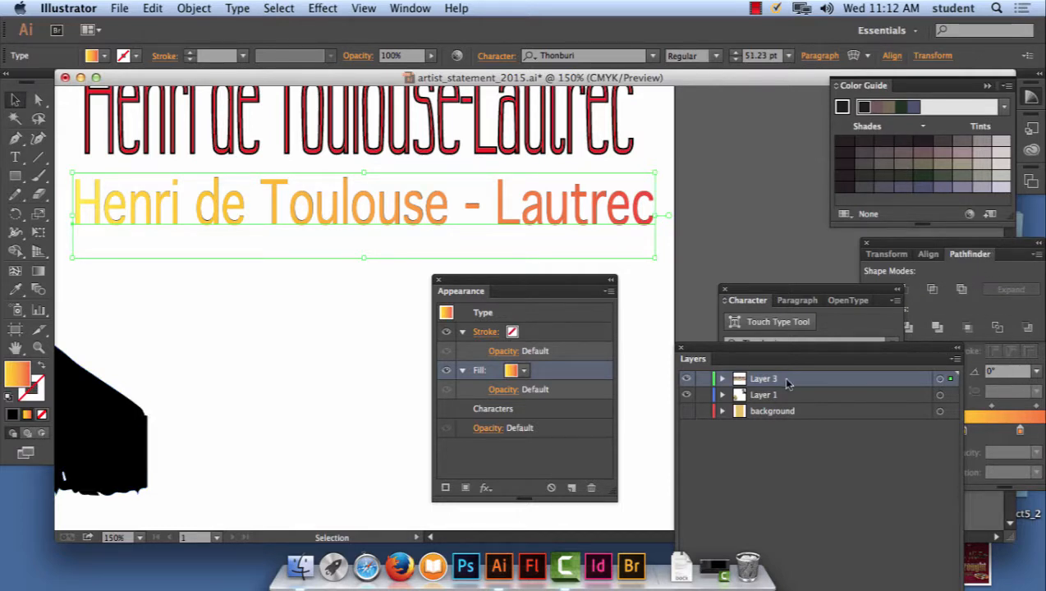
- Remove the intermediate colour stops from the text's linear gradient, keeping only the yellow and red end stops
drag(815, 349, 647, 364)
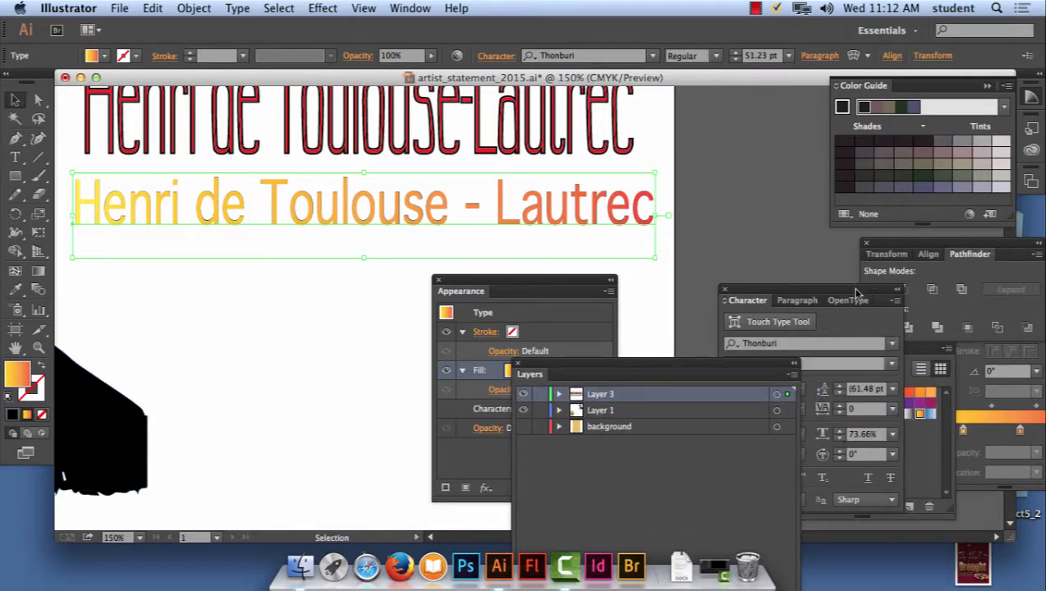
drag(856, 293, 668, 314)
drag(851, 337, 750, 134)
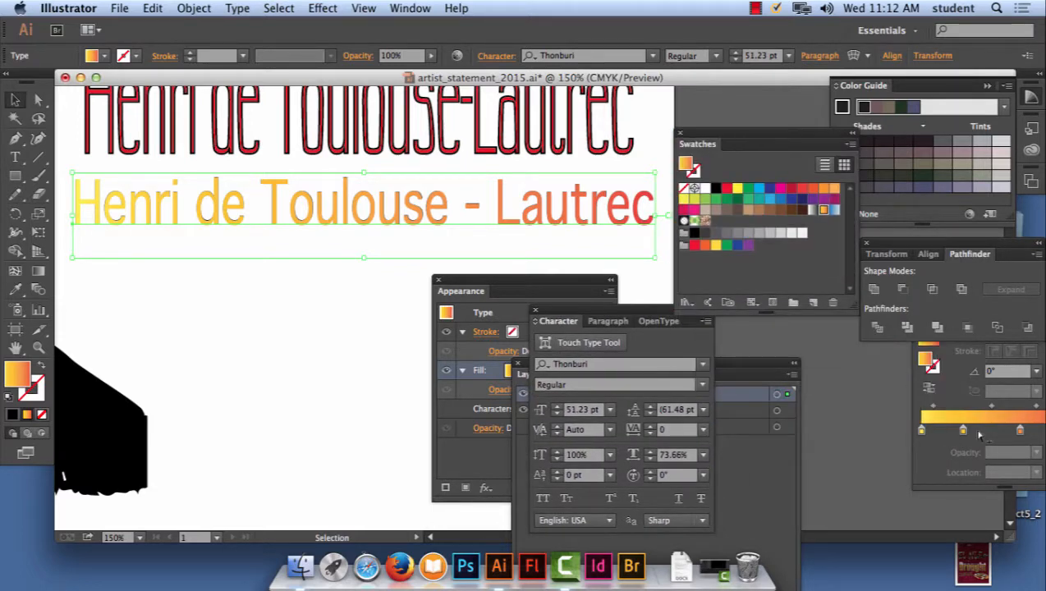
drag(976, 308, 310, 294)
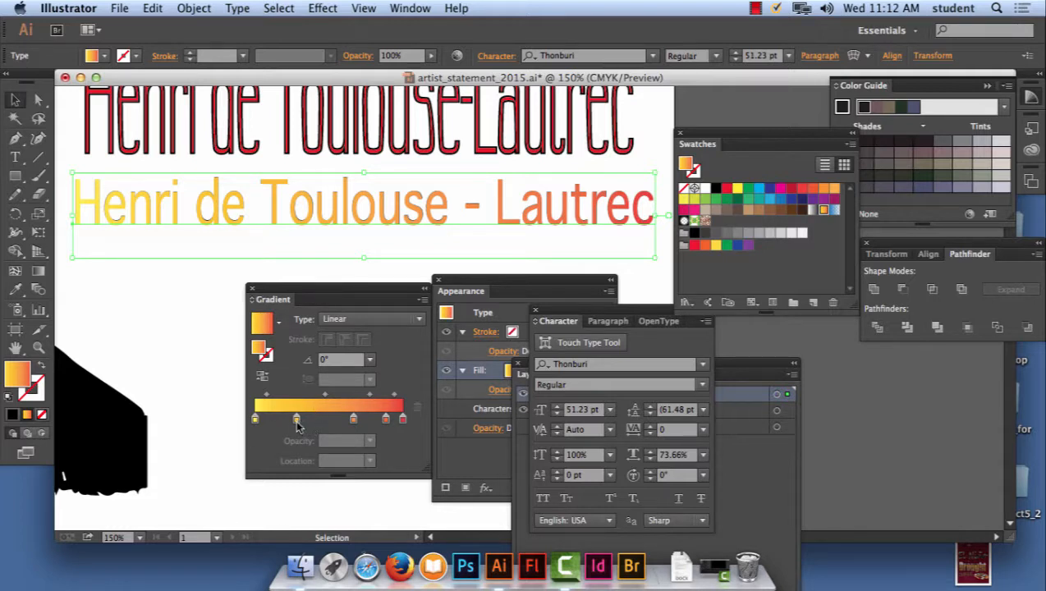
drag(296, 421, 389, 446)
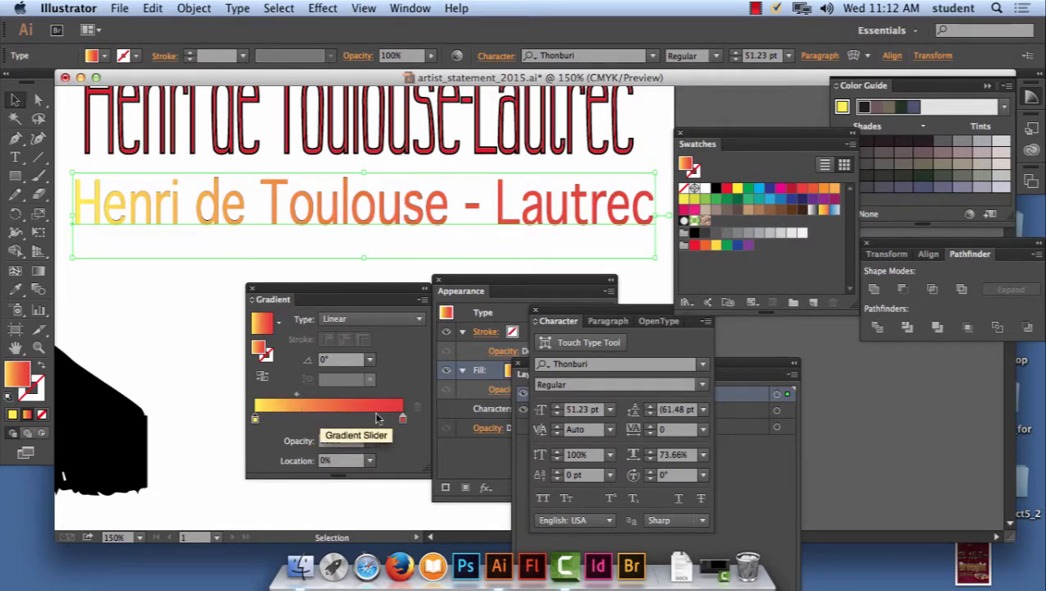
- Set the text gradient's angle to -90° and add an orange-red colour stop at about 27% between the yellow and red stops
click(370, 360)
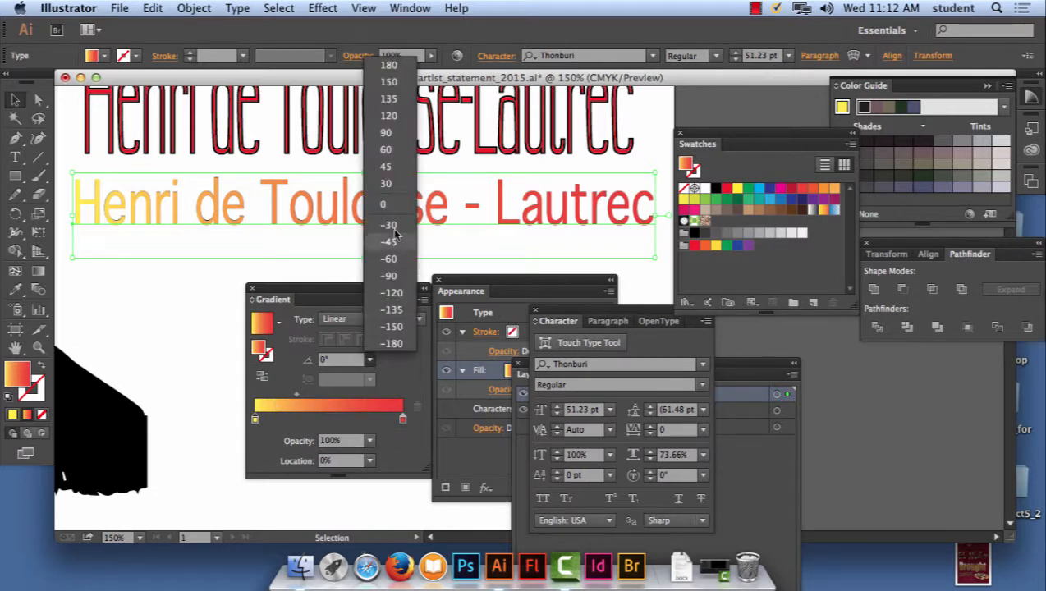
click(398, 277)
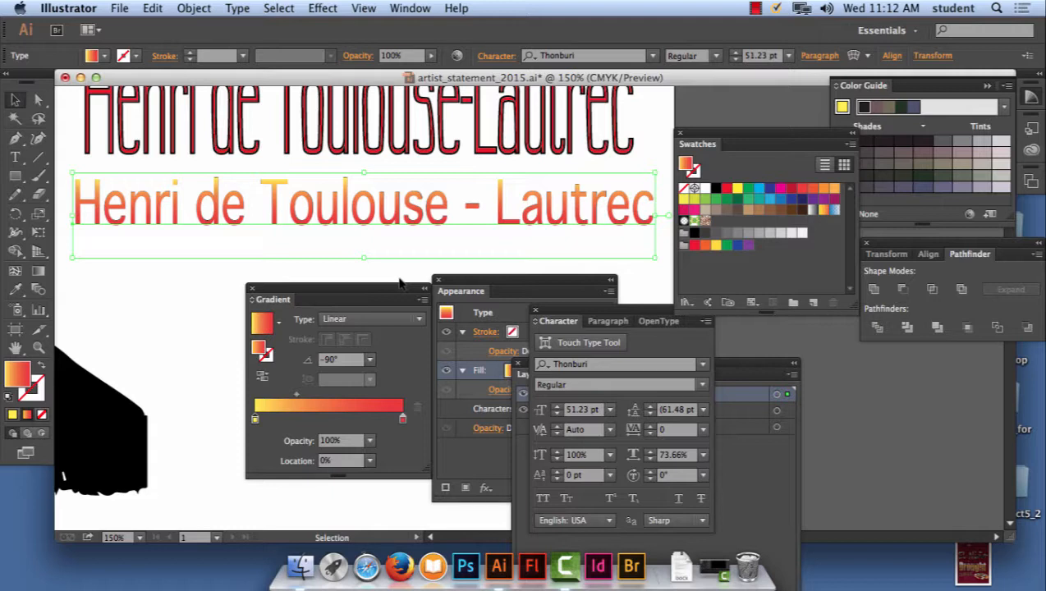
click(282, 420)
double_click(283, 419)
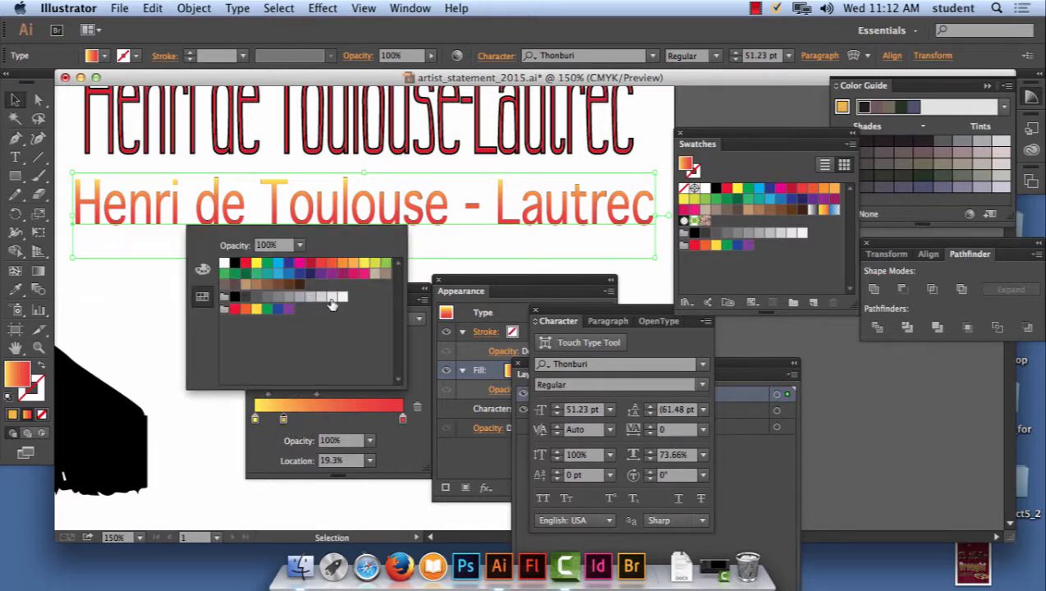
click(310, 264)
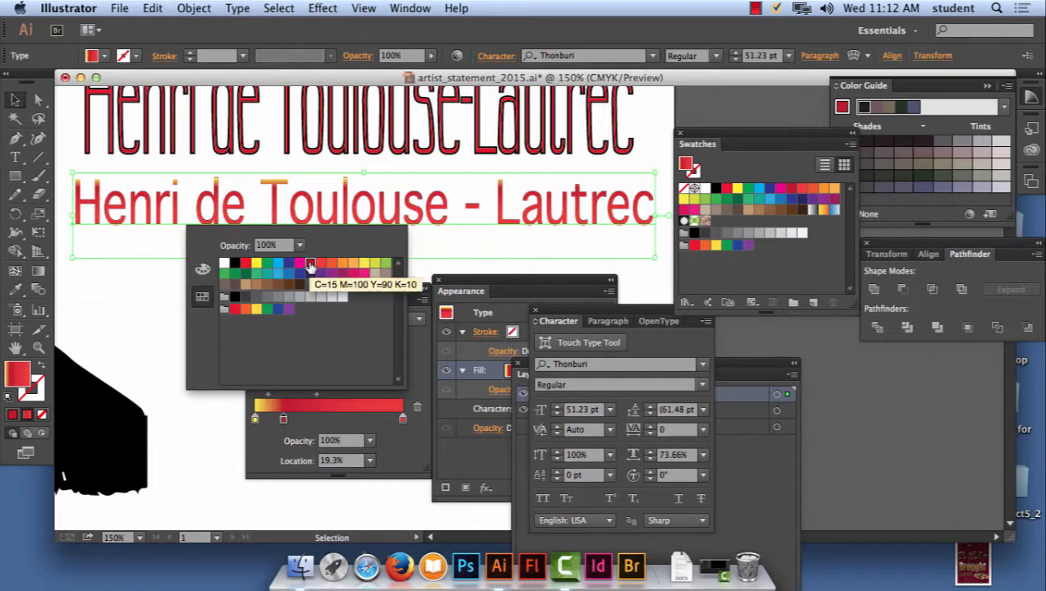
click(332, 264)
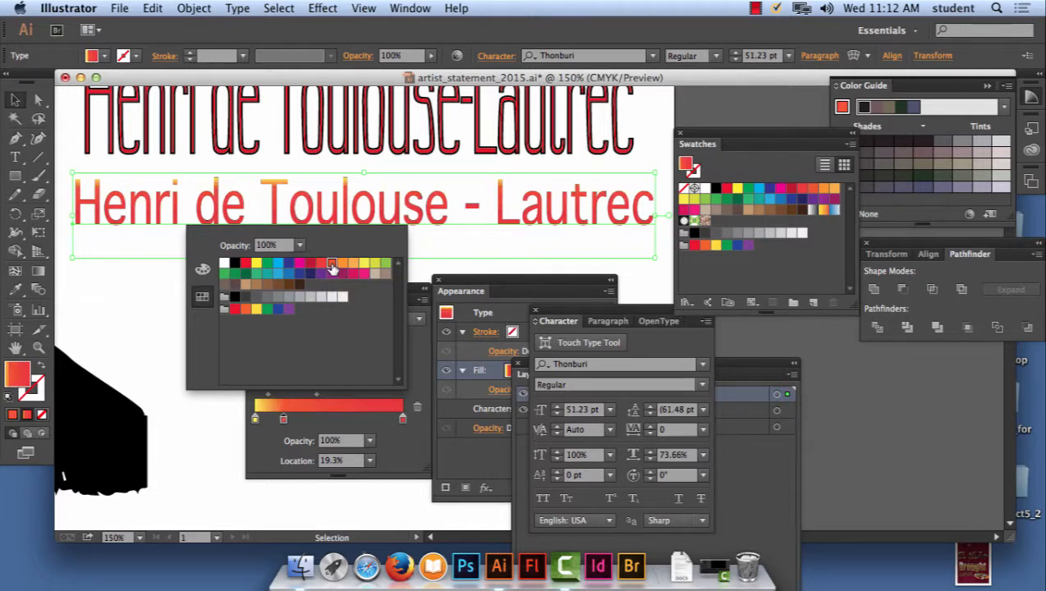
click(284, 421)
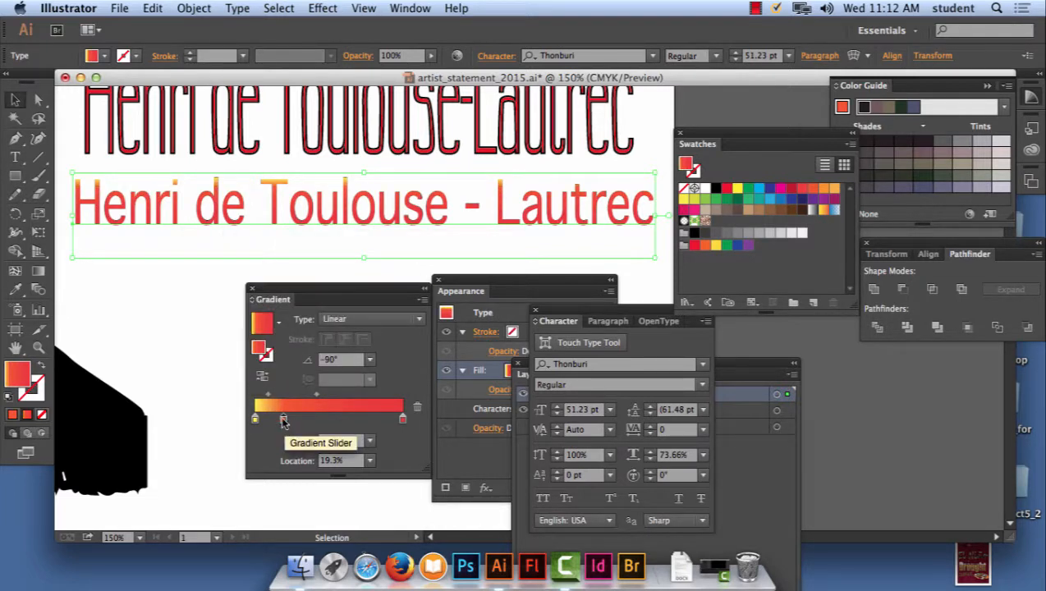
drag(284, 422, 294, 420)
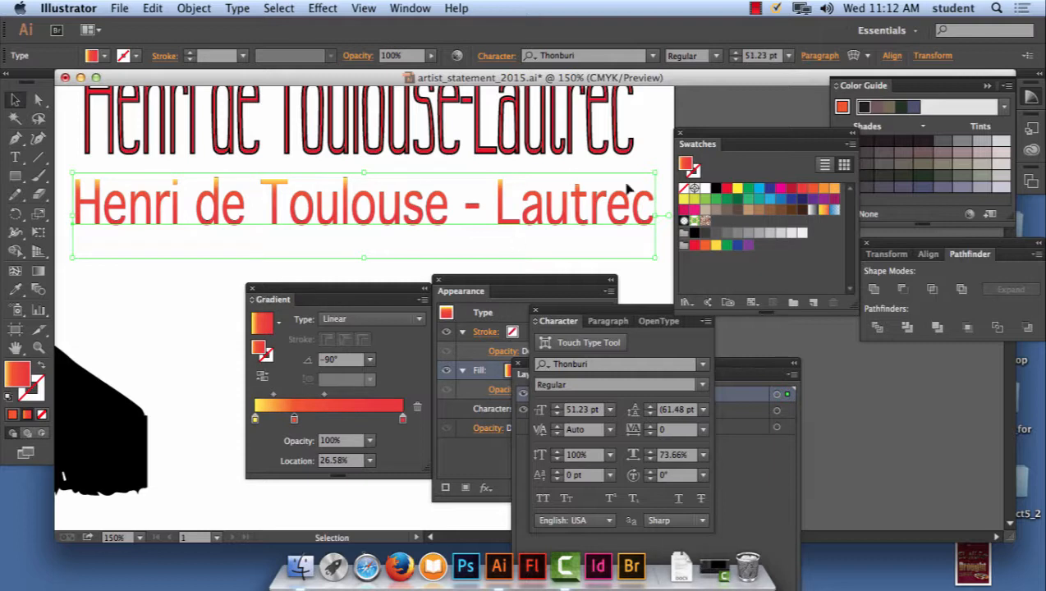
- Apply a solid black (C=0 M=0 Y=0 K=100) stroke to the gradient text line
drag(565, 316, 671, 300)
drag(299, 292, 271, 318)
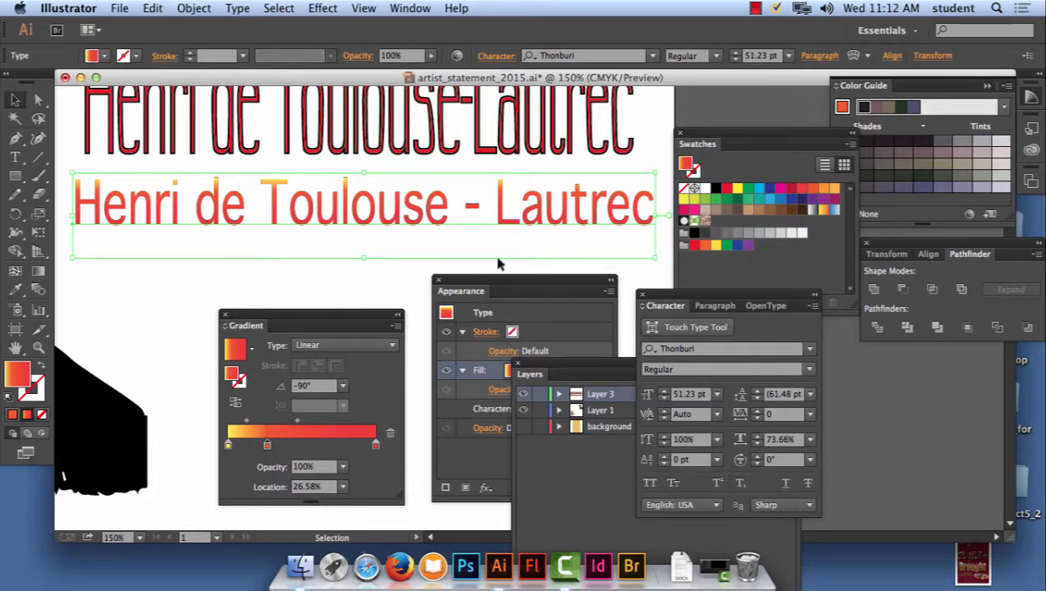
mouse_move(497, 281)
mouse_down()
mouse_move(470, 285)
mouse_move(485, 271)
mouse_up()
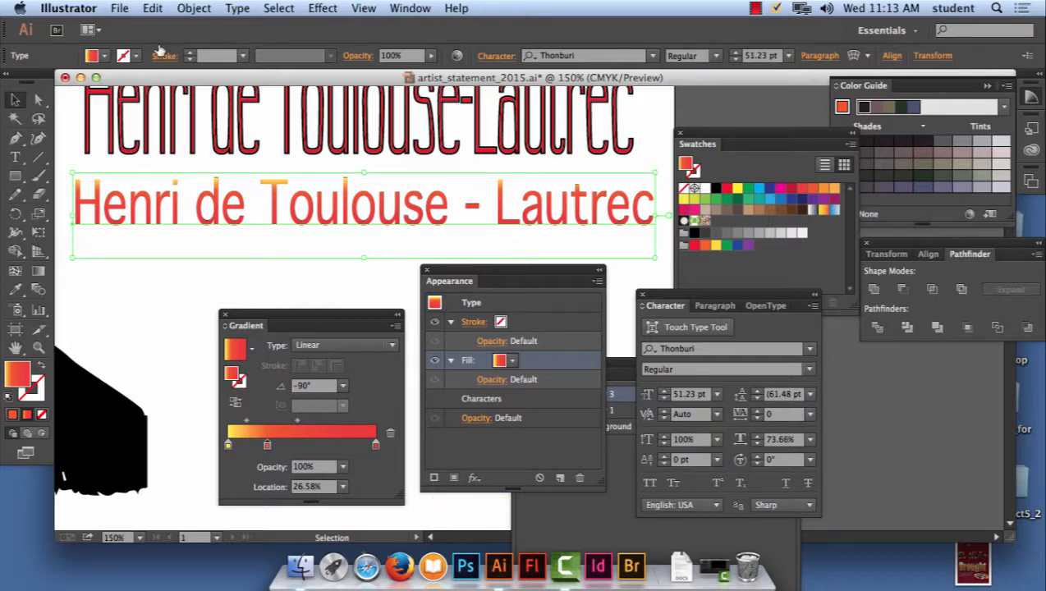
click(137, 57)
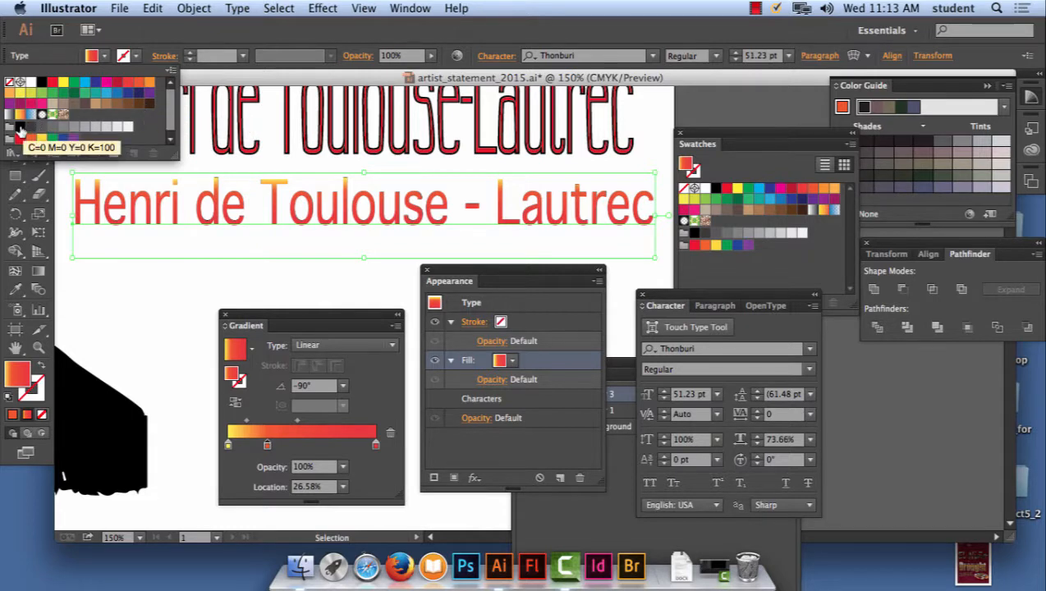
click(20, 128)
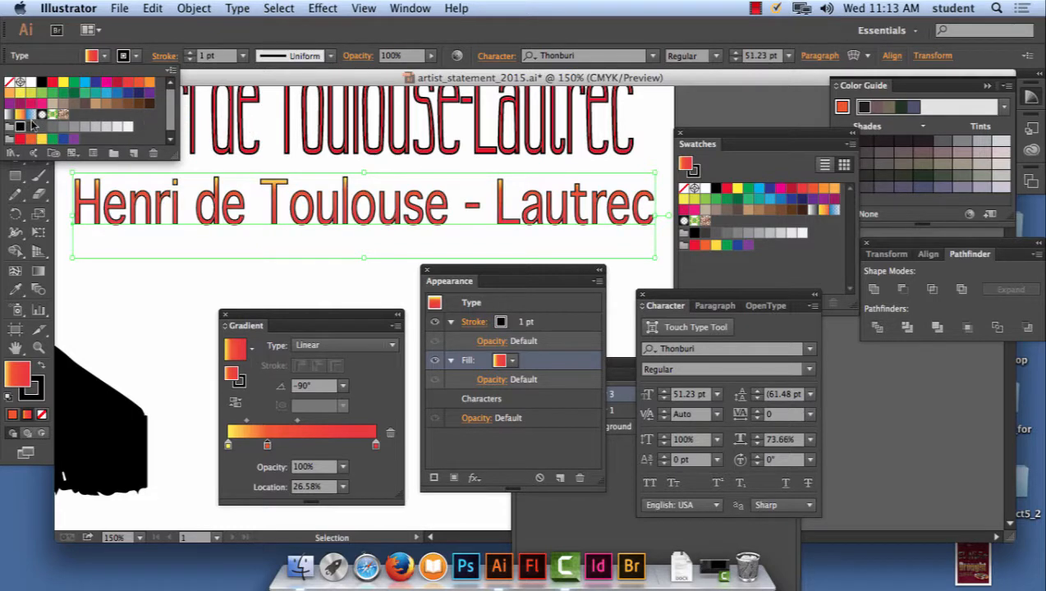
- Delete the old red outlined heading and move the gradient text line up into its place
mouse_move(448, 272)
mouse_down()
mouse_move(624, 283)
mouse_move(760, 265)
mouse_move(752, 273)
mouse_up()
drag(320, 314, 868, 250)
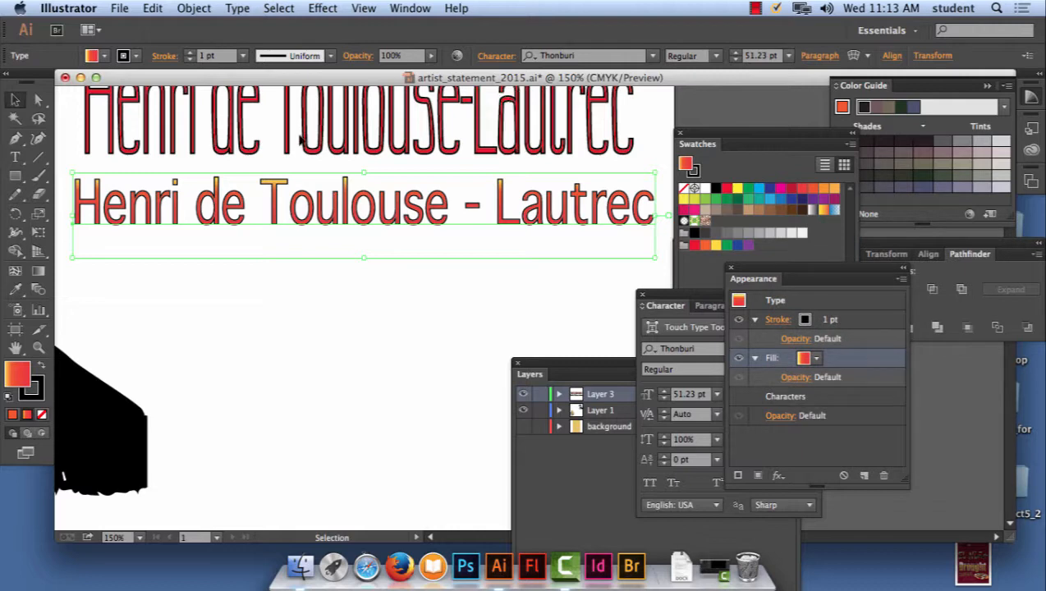
drag(370, 158, 380, 203)
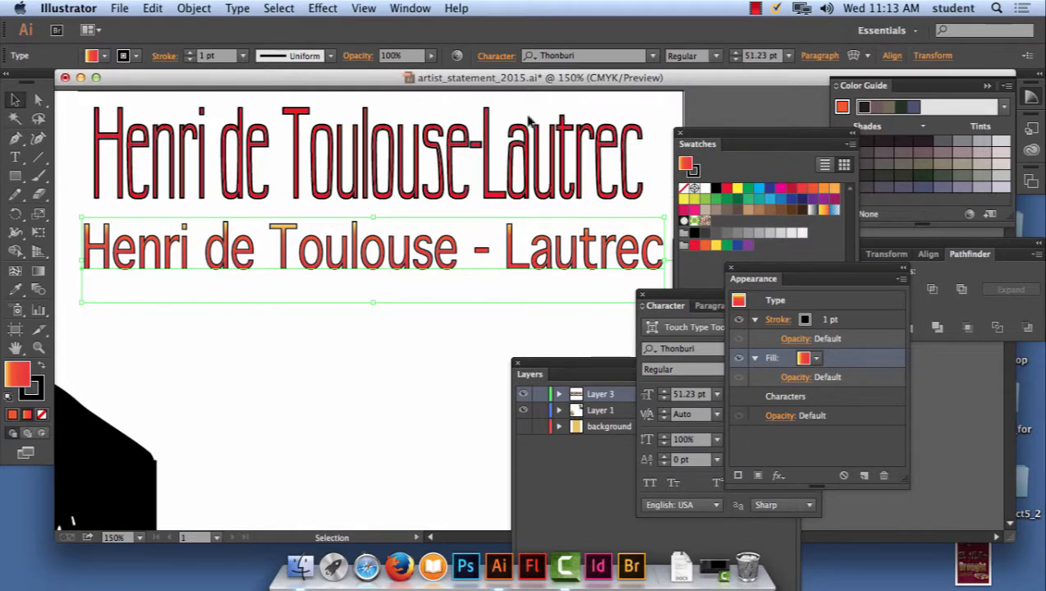
click(109, 141)
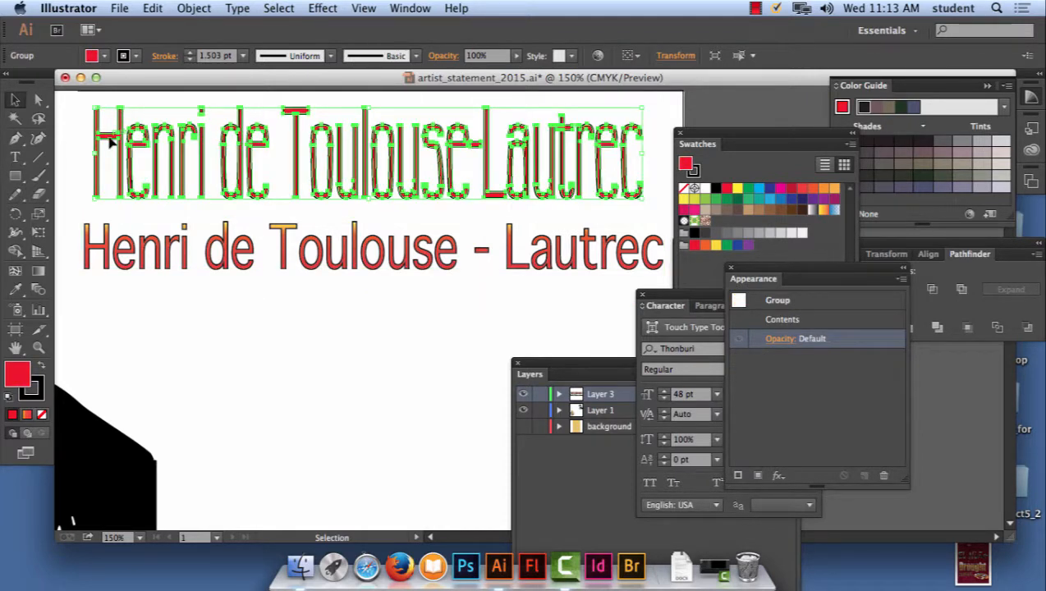
key(Delete)
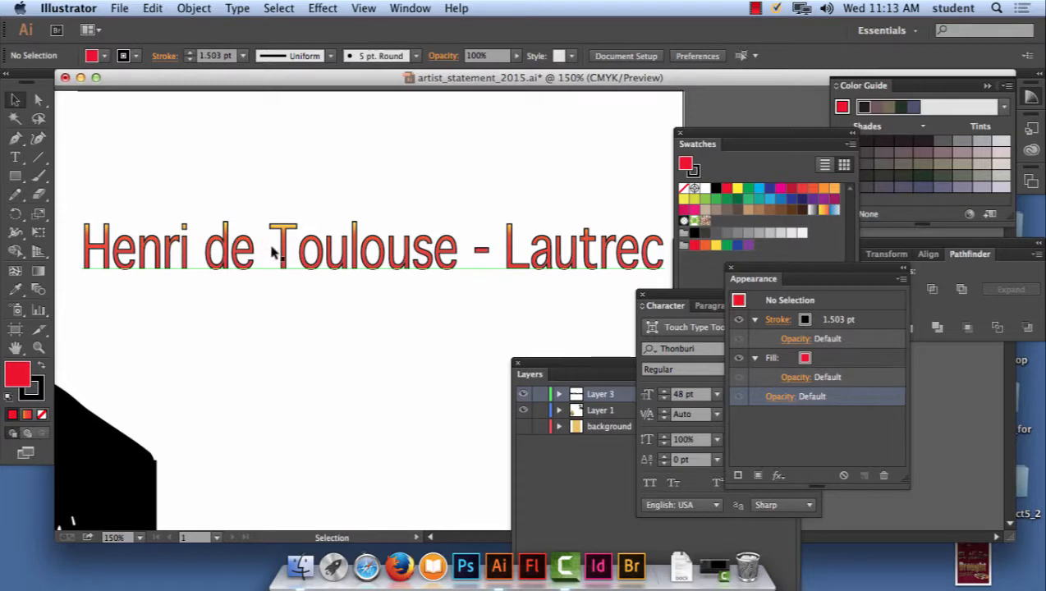
drag(271, 245, 279, 144)
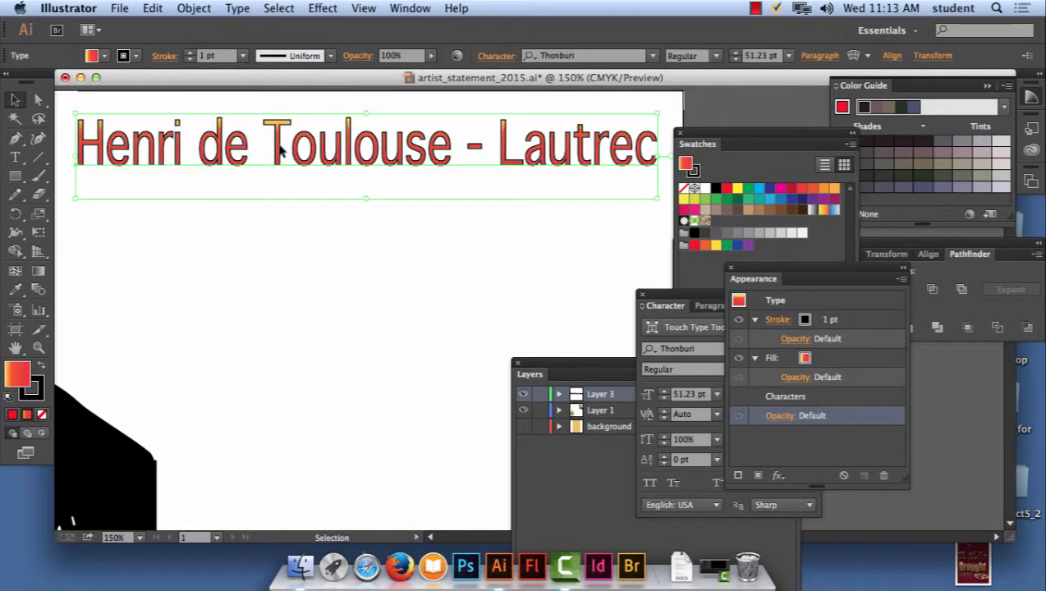
- Convert the gradient heading text to outlines and deselect it
click(239, 7)
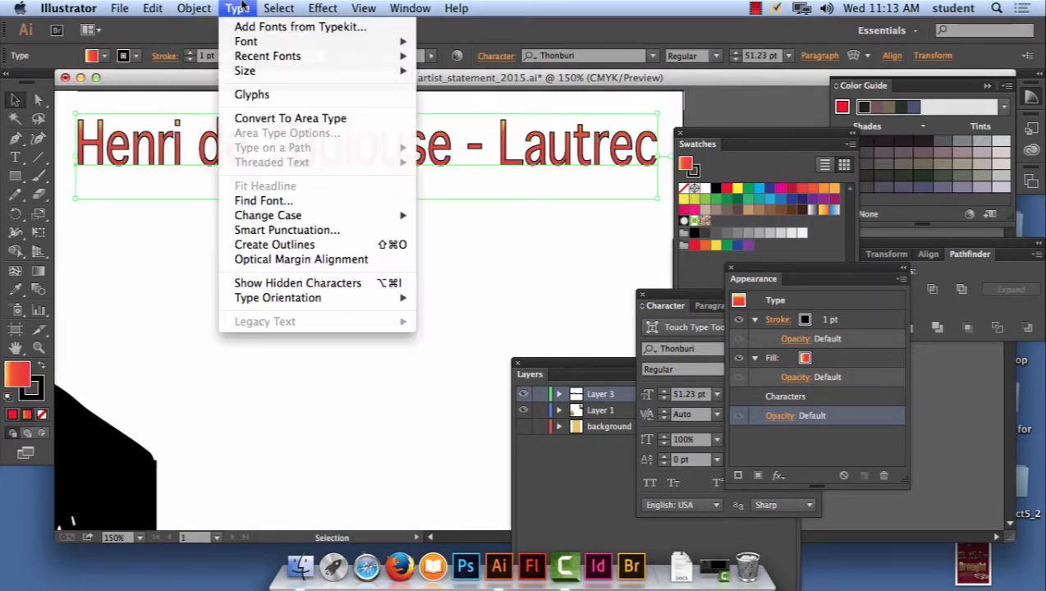
click(281, 245)
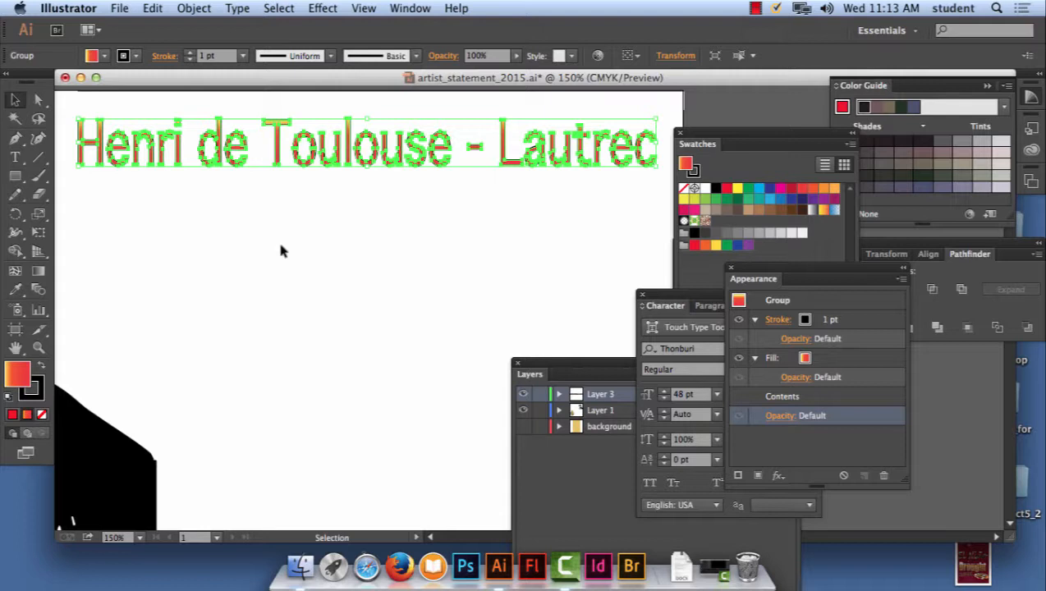
click(251, 221)
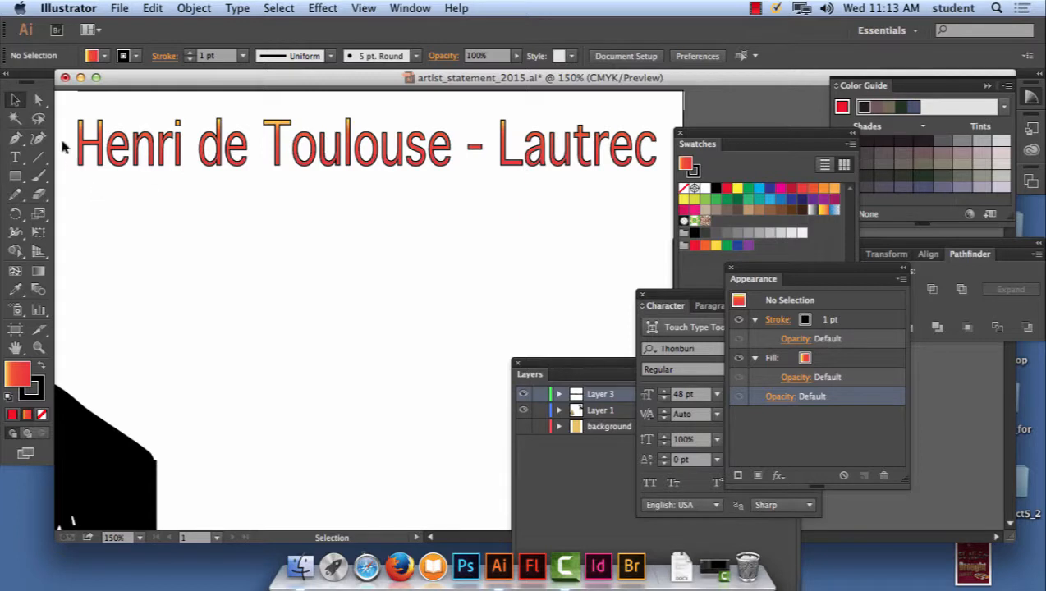
- Directly select only the lower anchor points of all the heading's letters and pull them down to lengthen the letters
click(40, 100)
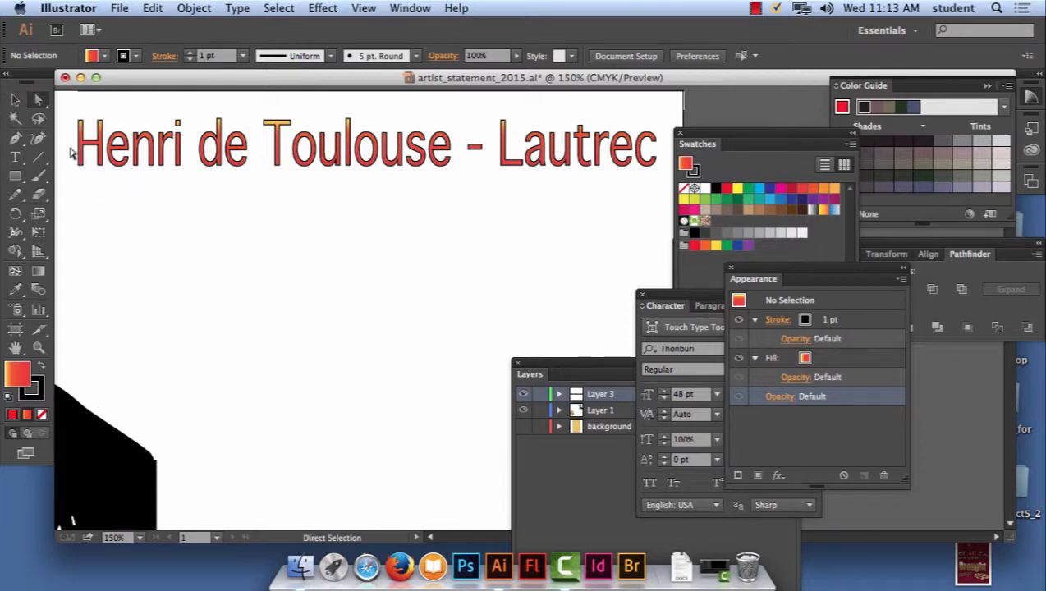
click(138, 164)
click(73, 152)
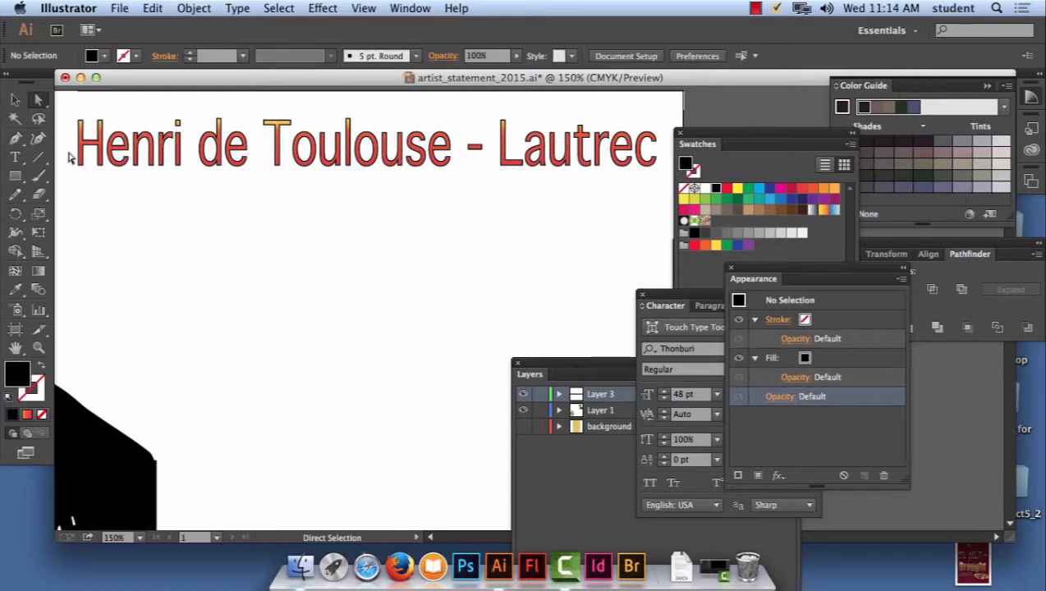
drag(69, 153, 664, 213)
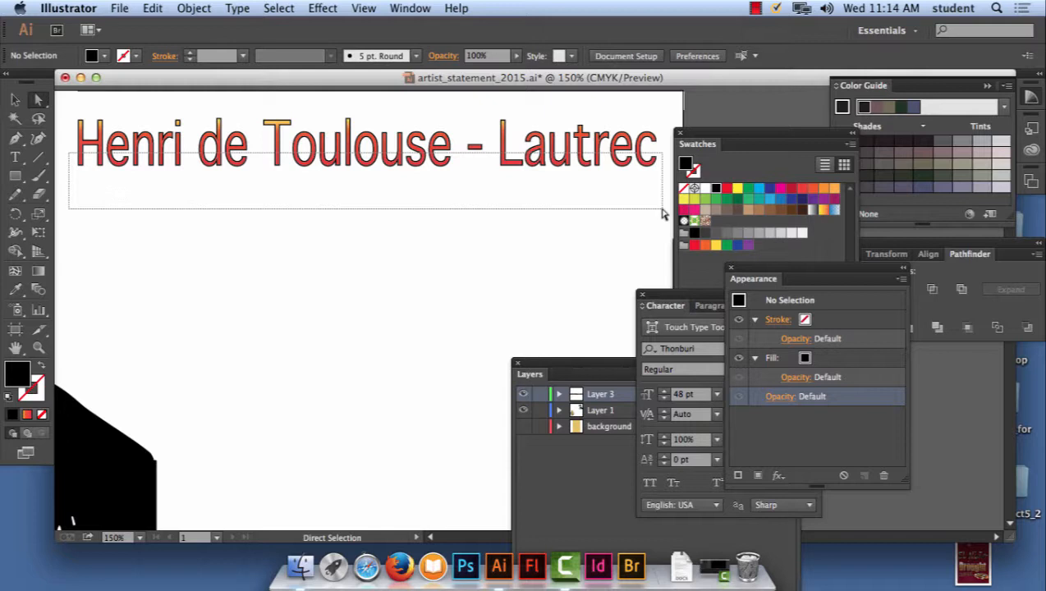
drag(664, 214, 664, 214)
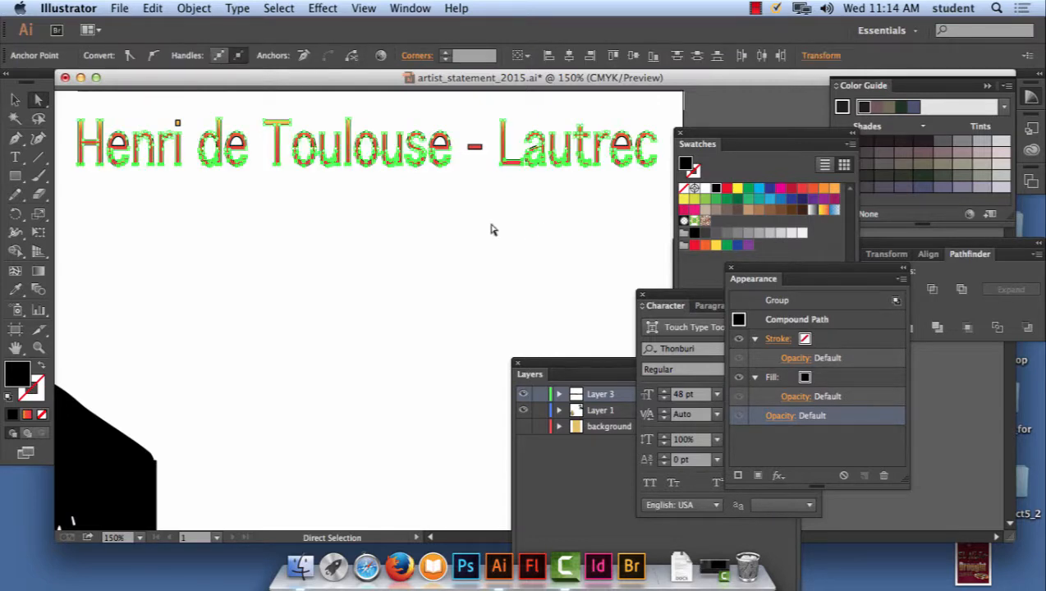
drag(342, 169, 344, 194)
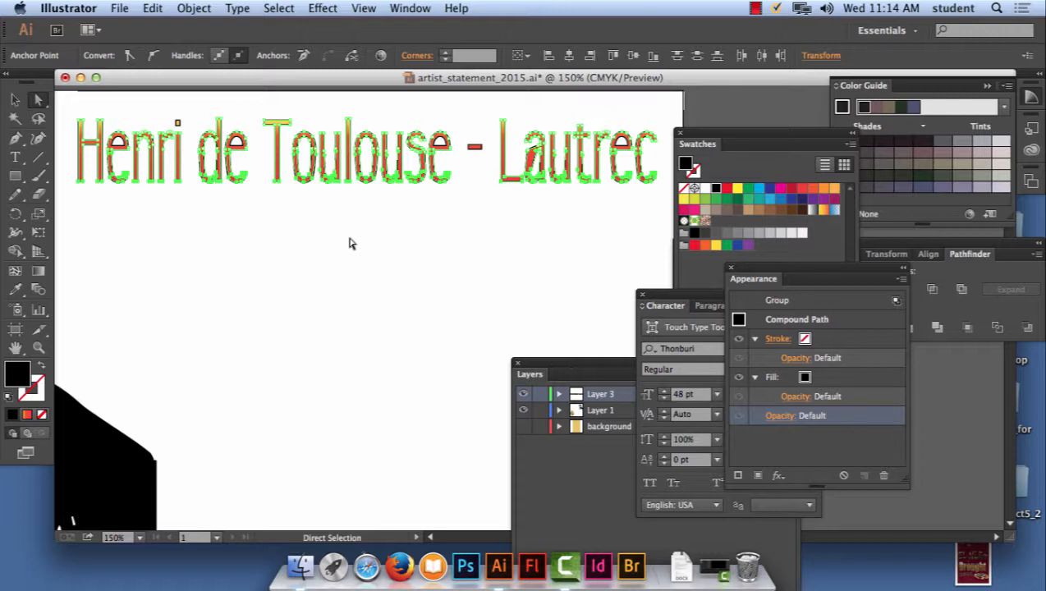
click(349, 243)
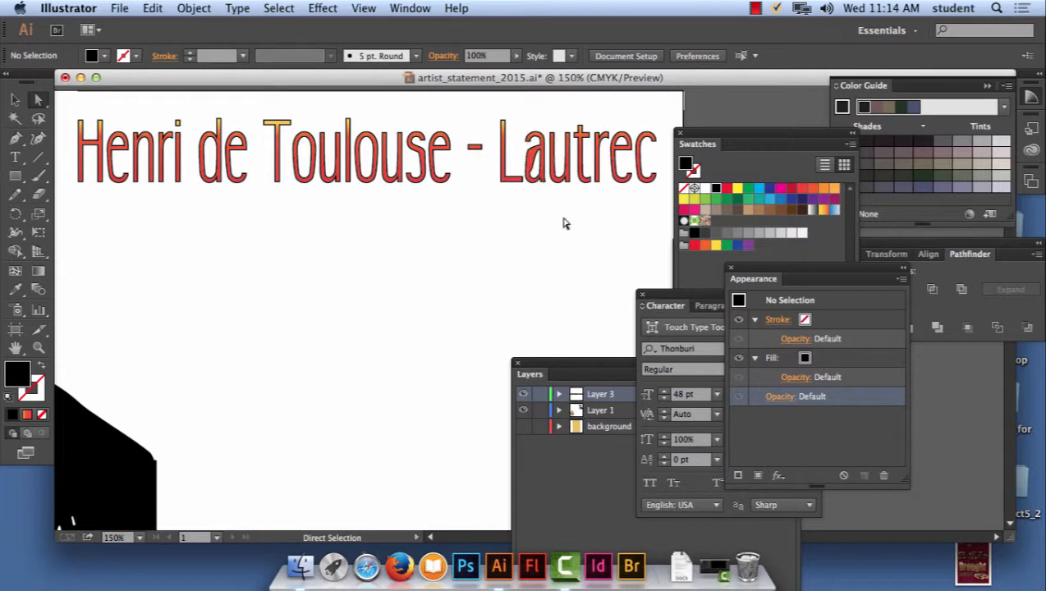
- Repair the distorted "a" in "Lautrec" by moving the stray anchor point of its inner contour up to the top of the counter
key(super+plus)
key(super+plus)
key(super+plus)
key(space)
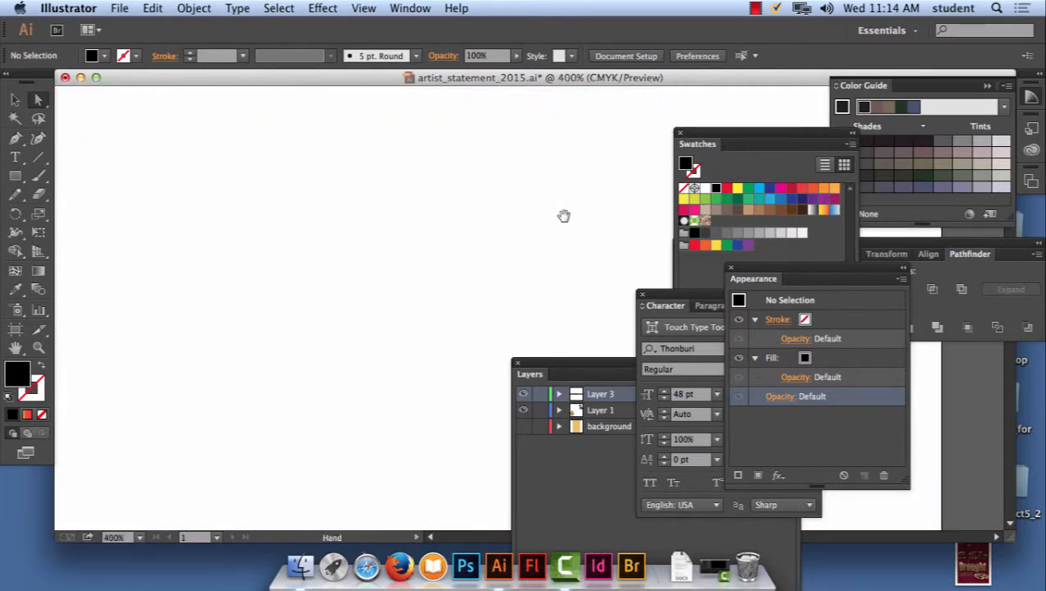
drag(544, 135, 549, 304)
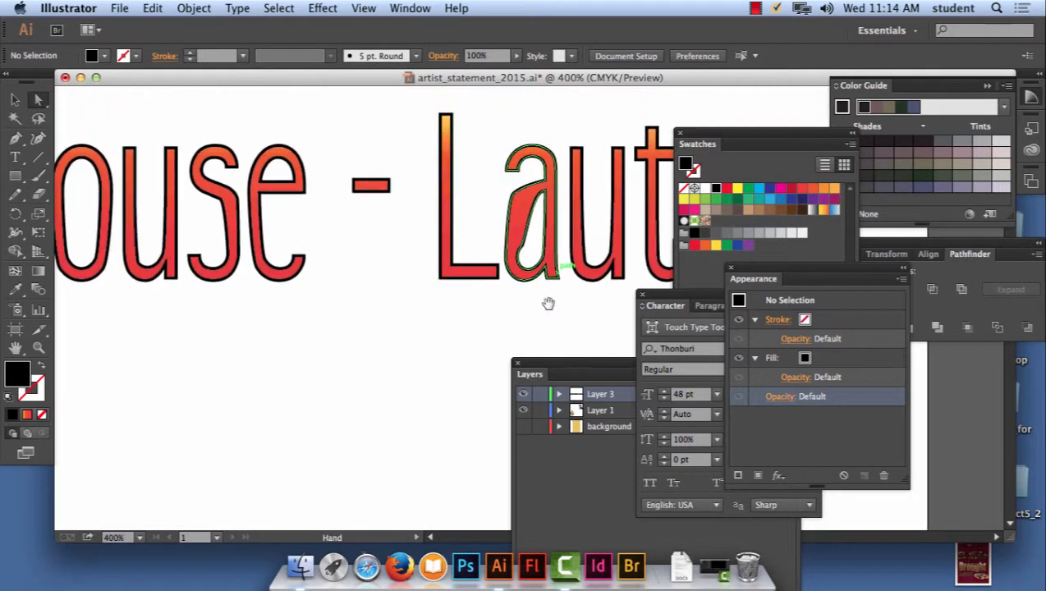
click(527, 247)
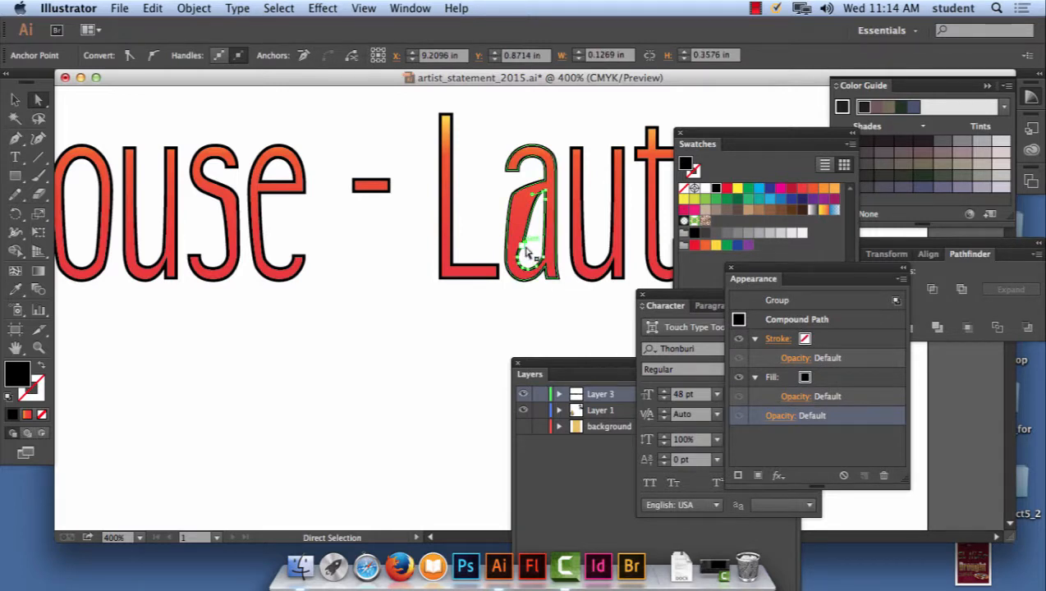
drag(527, 247, 522, 200)
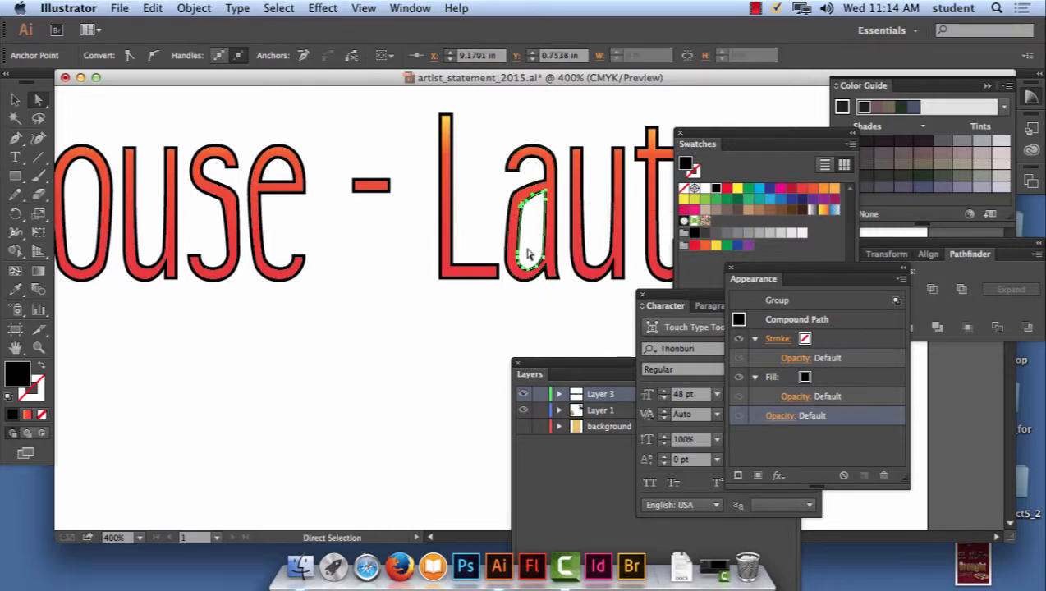
click(516, 355)
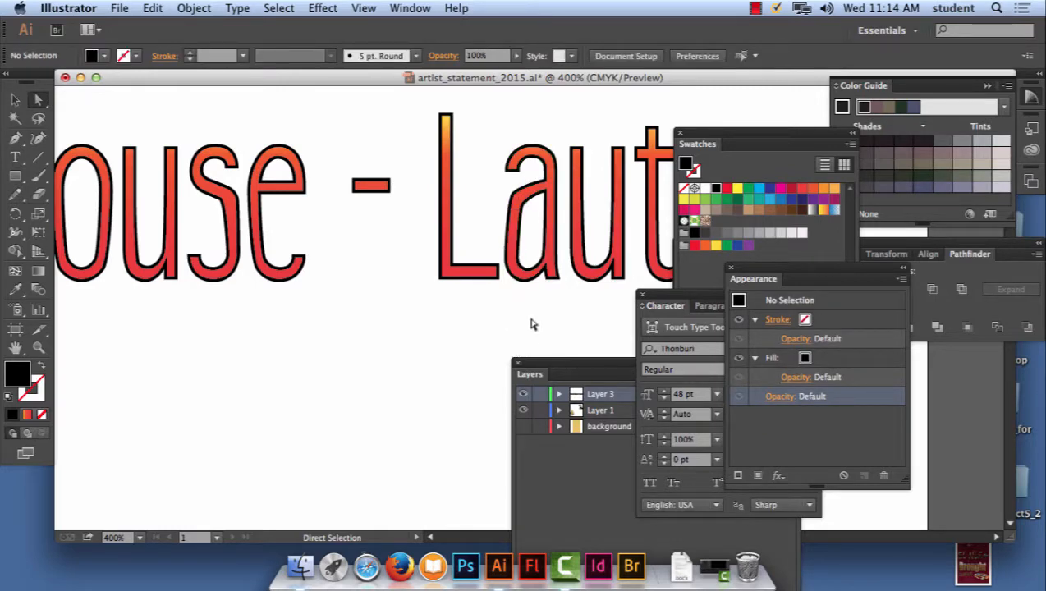
scroll(530, 326, down, 4)
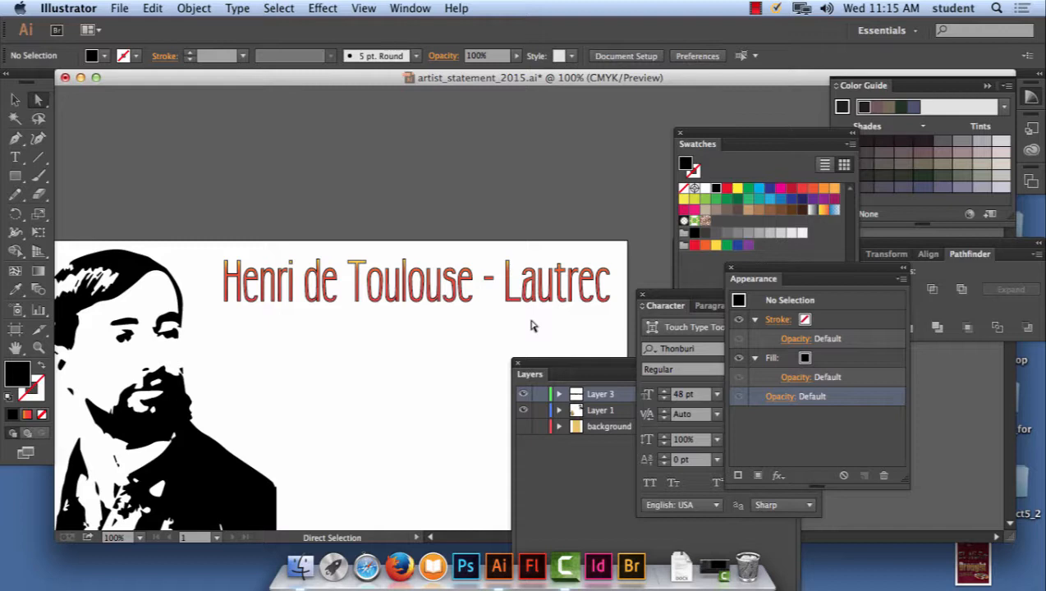
click(322, 8)
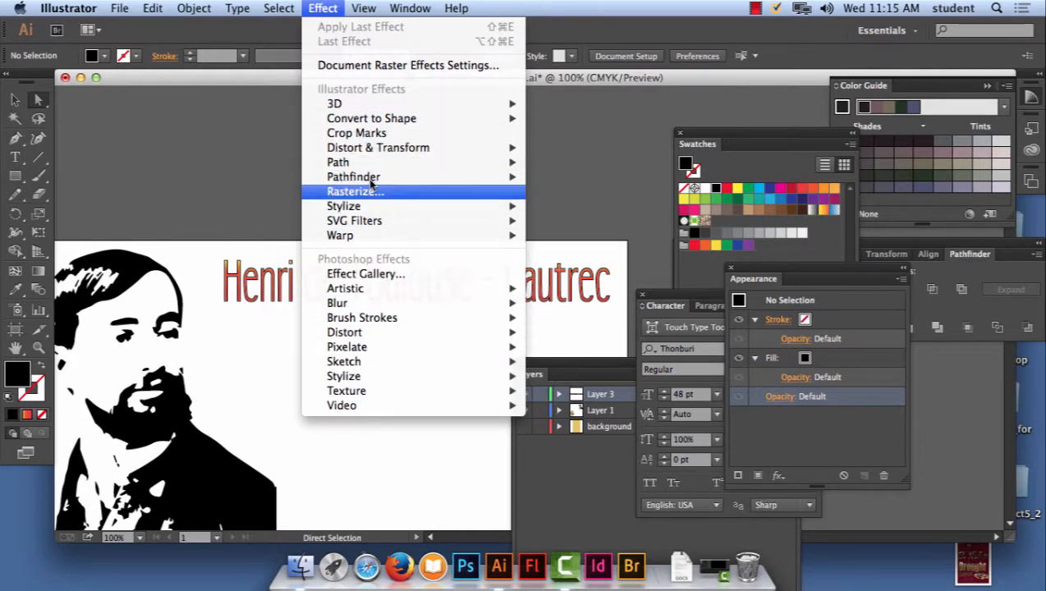
click(265, 164)
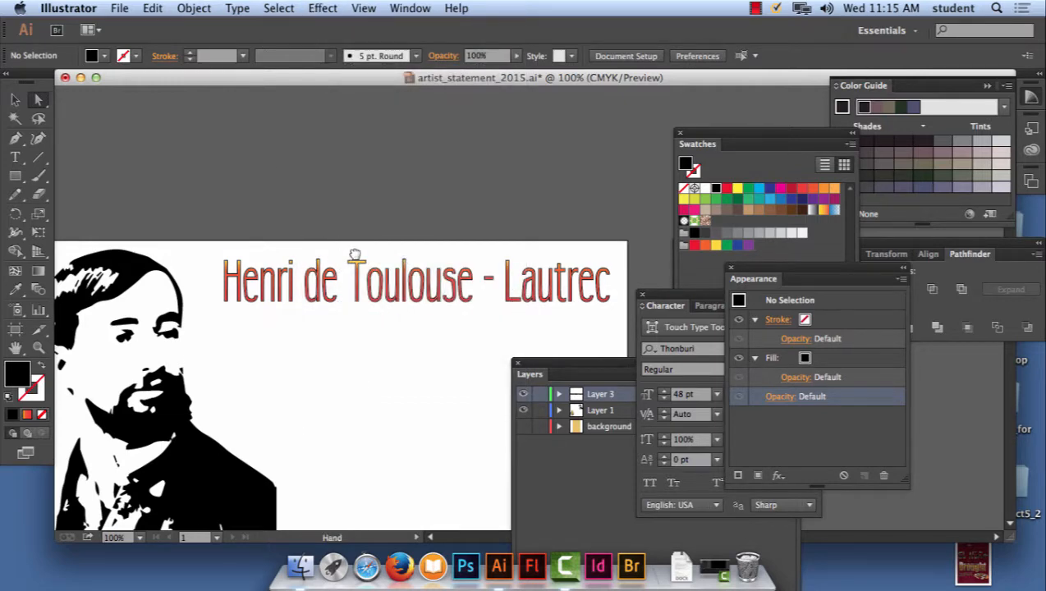
drag(350, 257, 318, 177)
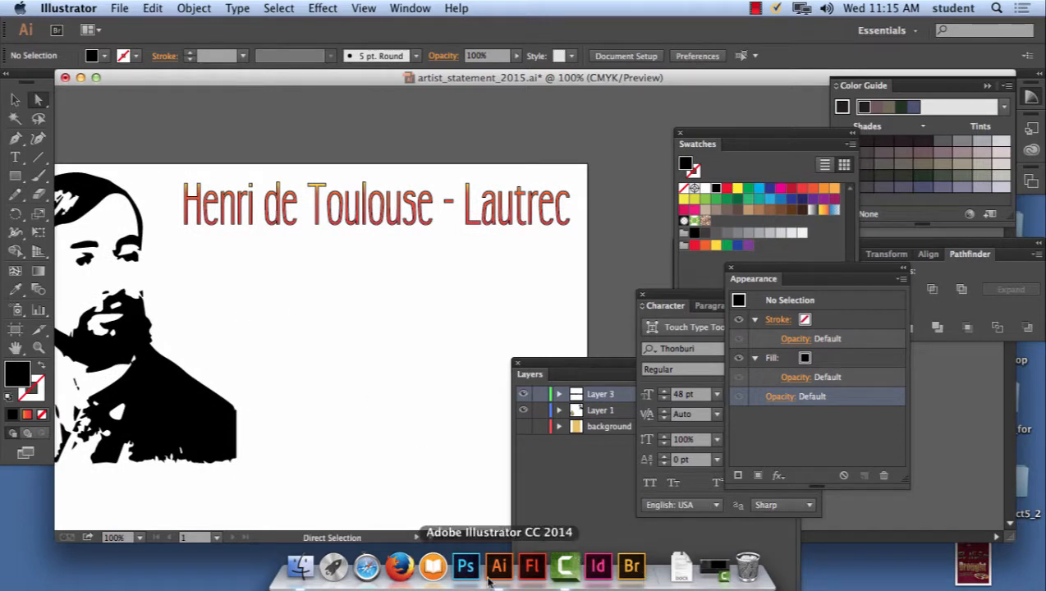
- Switch to Firefox, open the Wikipedia home page, and move the browser window aside so the poster stays visible
click(400, 567)
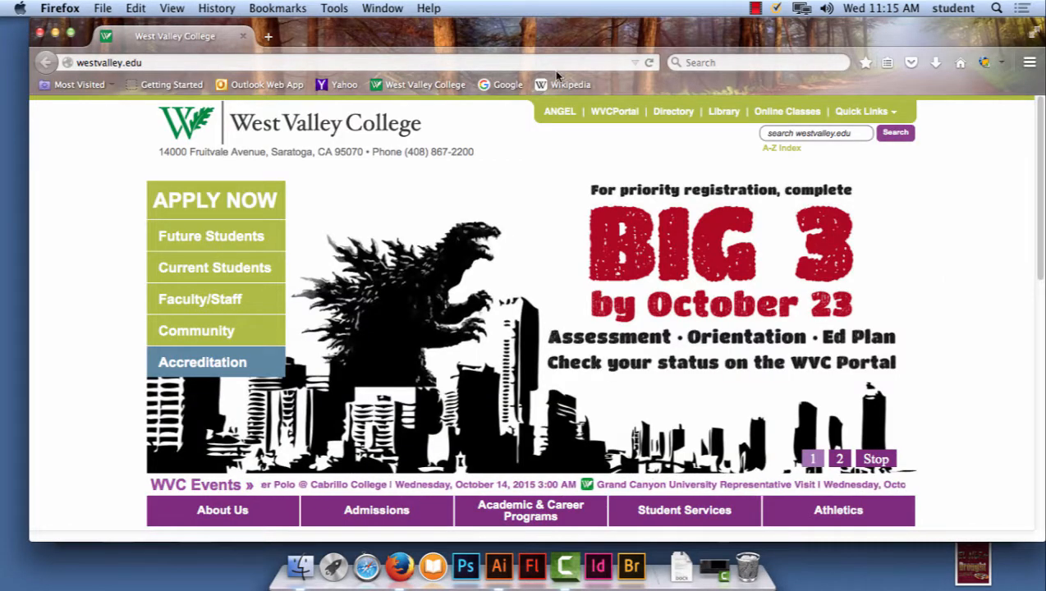
click(563, 86)
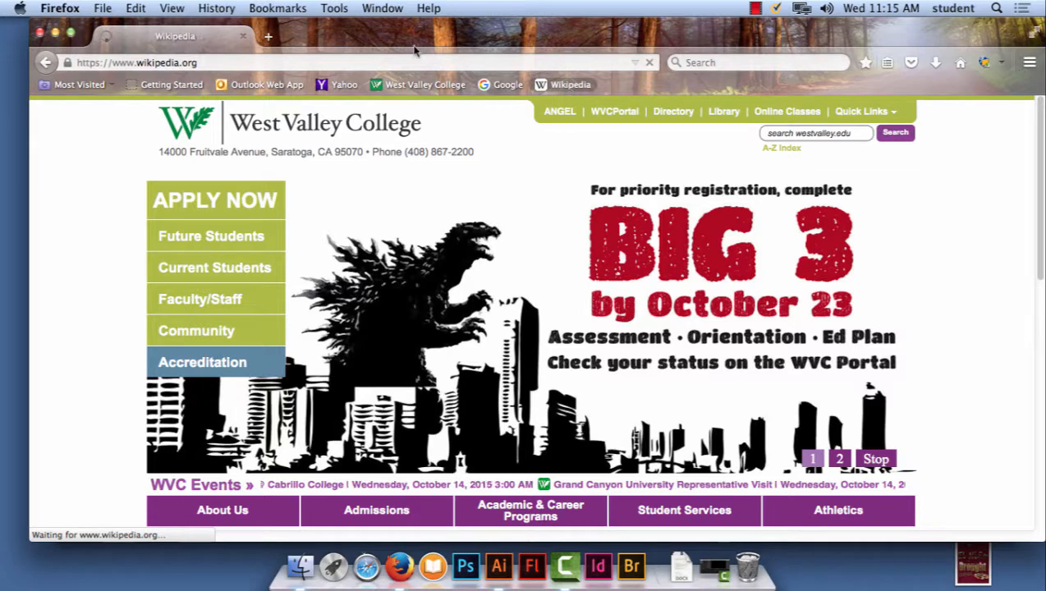
drag(403, 33, 984, 51)
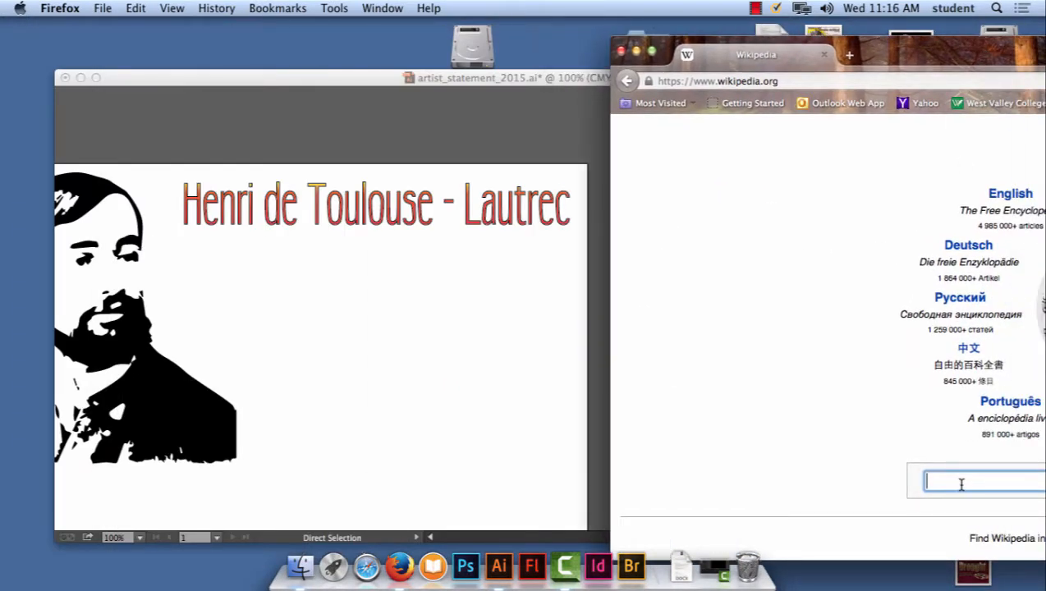
- Search Wikipedia for "toulouse lautrec" and open the artist's article
text(to)
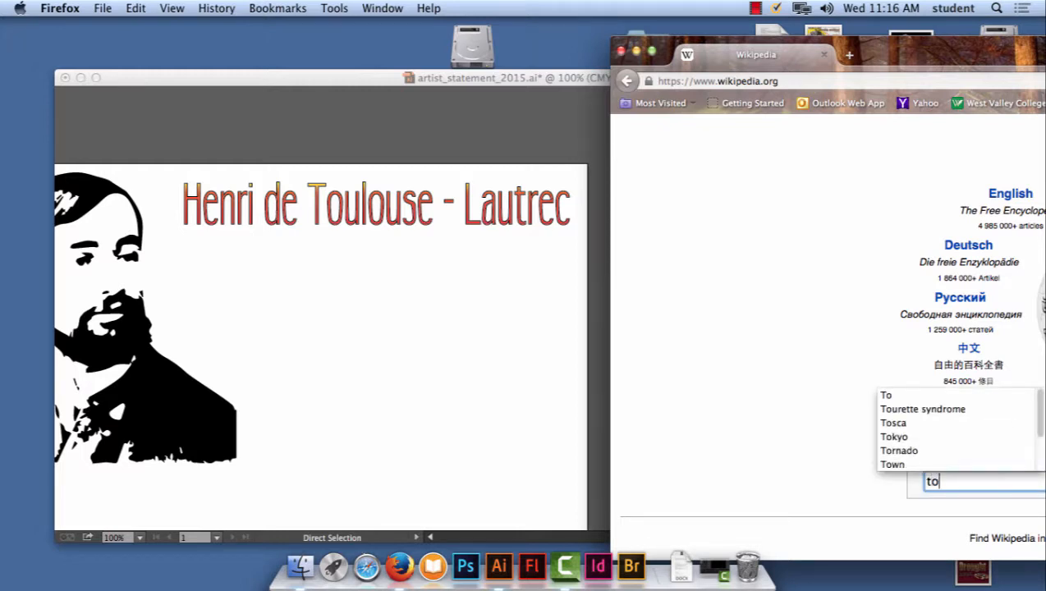
text(ulos)
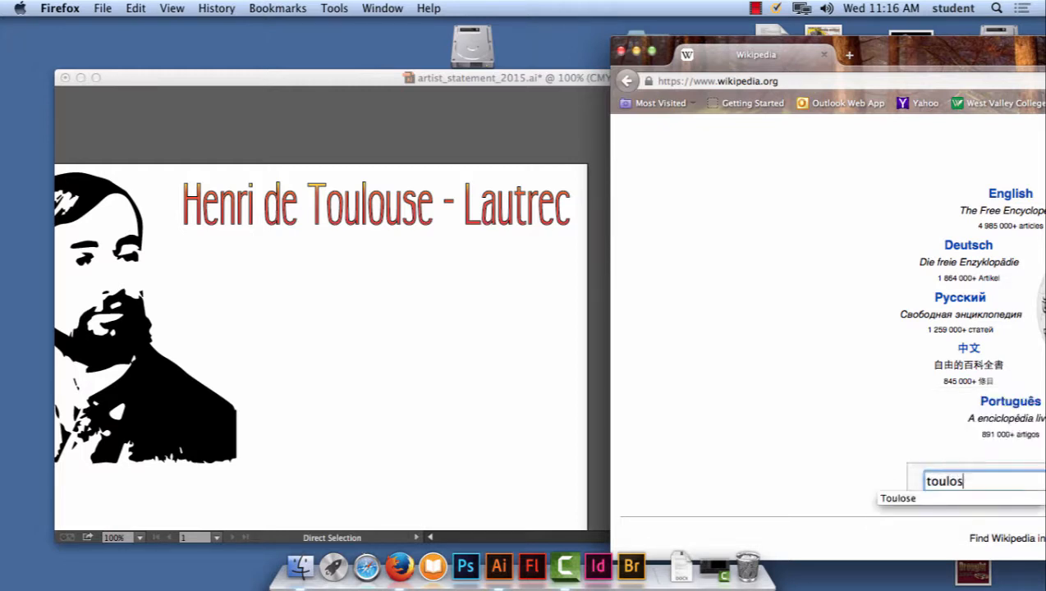
key(BackSpace)
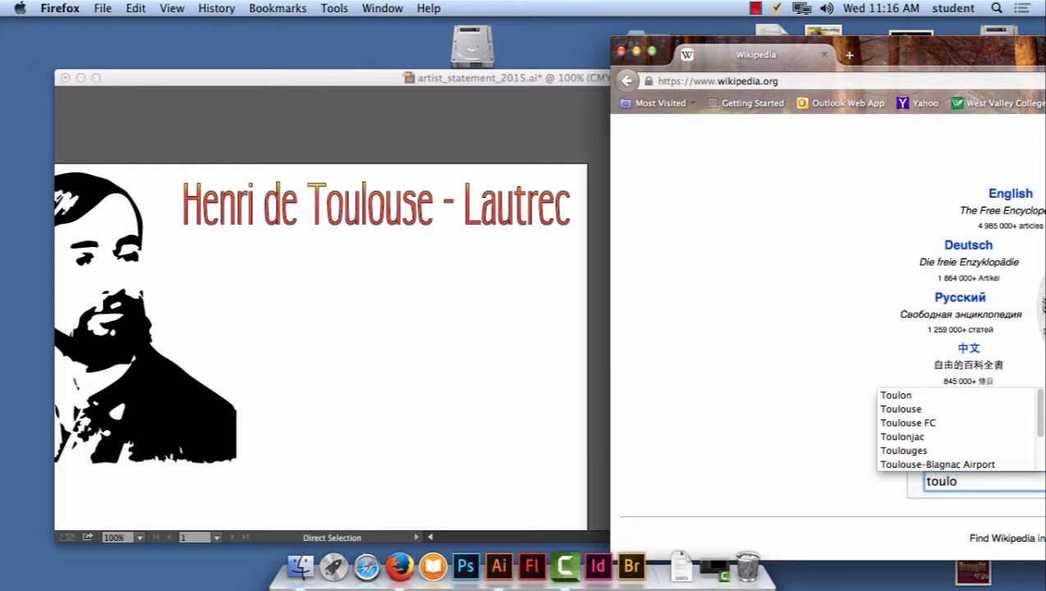
text(use)
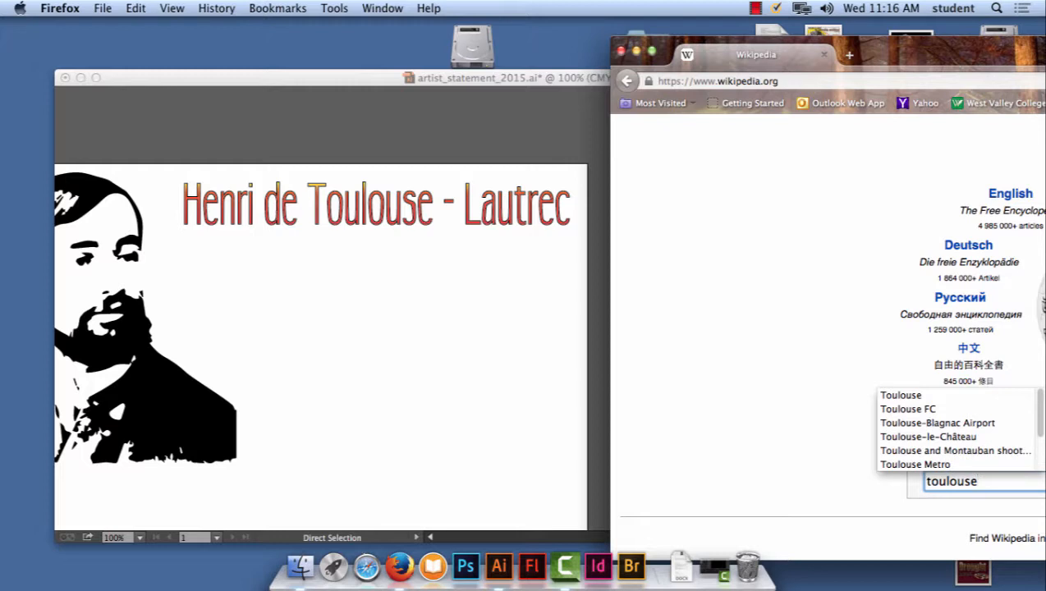
text( lau)
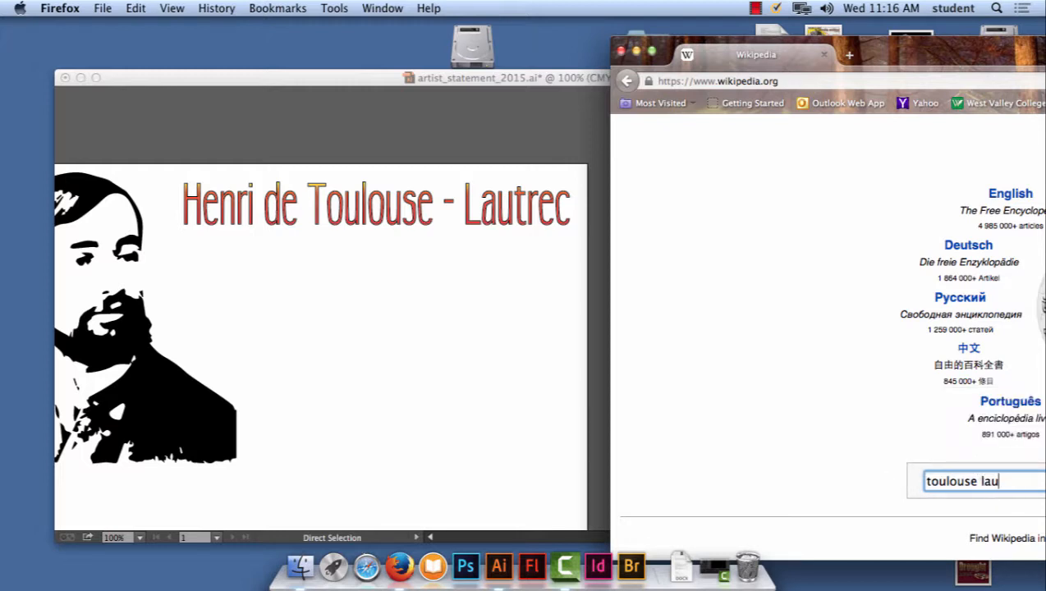
text(trec)
key(Return)
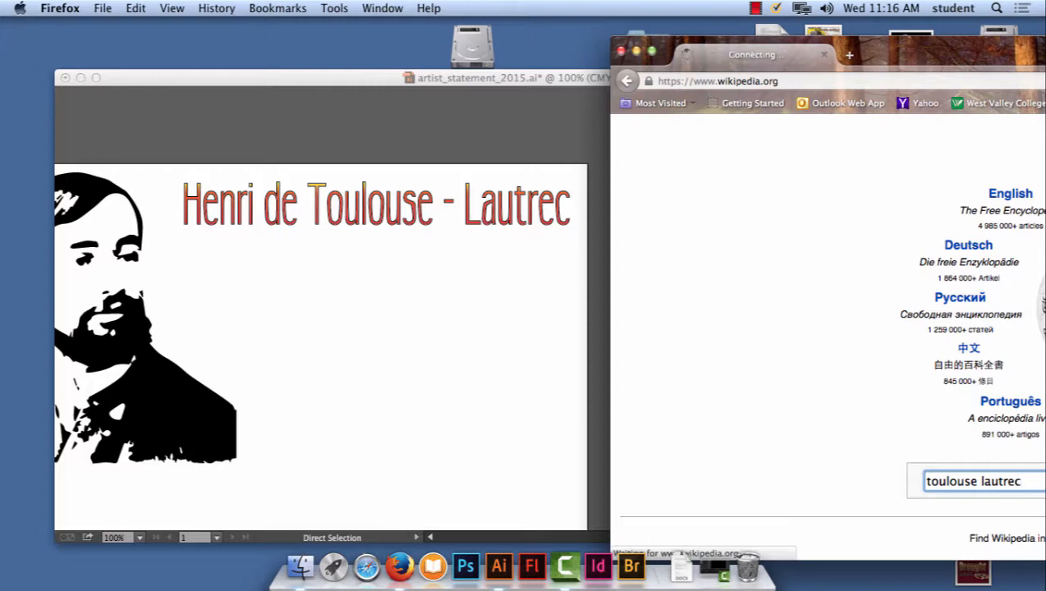
- Resize and reposition the browser and Illustrator document windows so the Wikipedia article and the poster can be used alongside each other
double_click(910, 46)
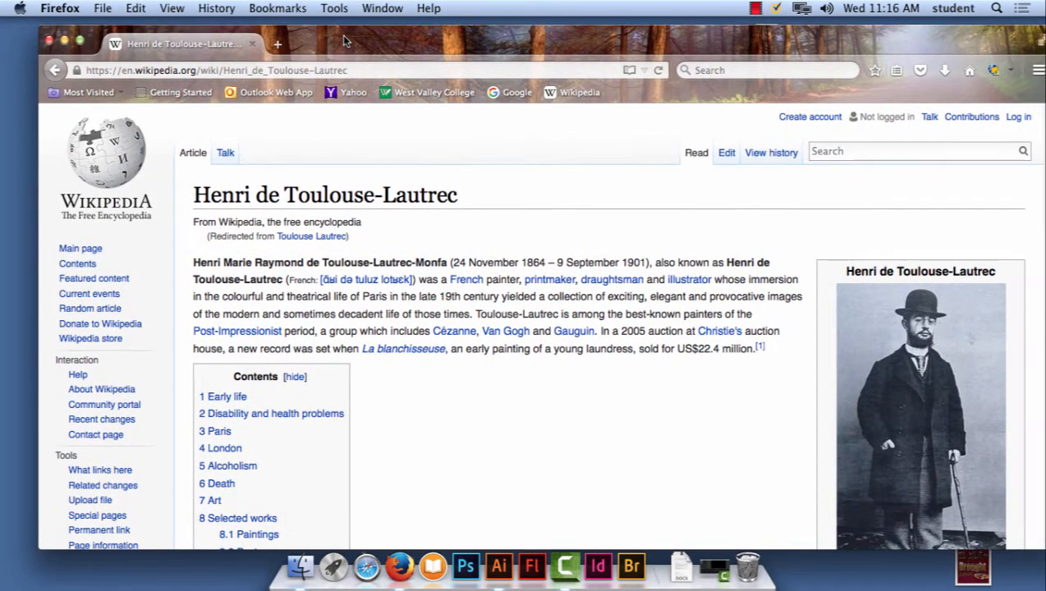
drag(864, 40, 828, 37)
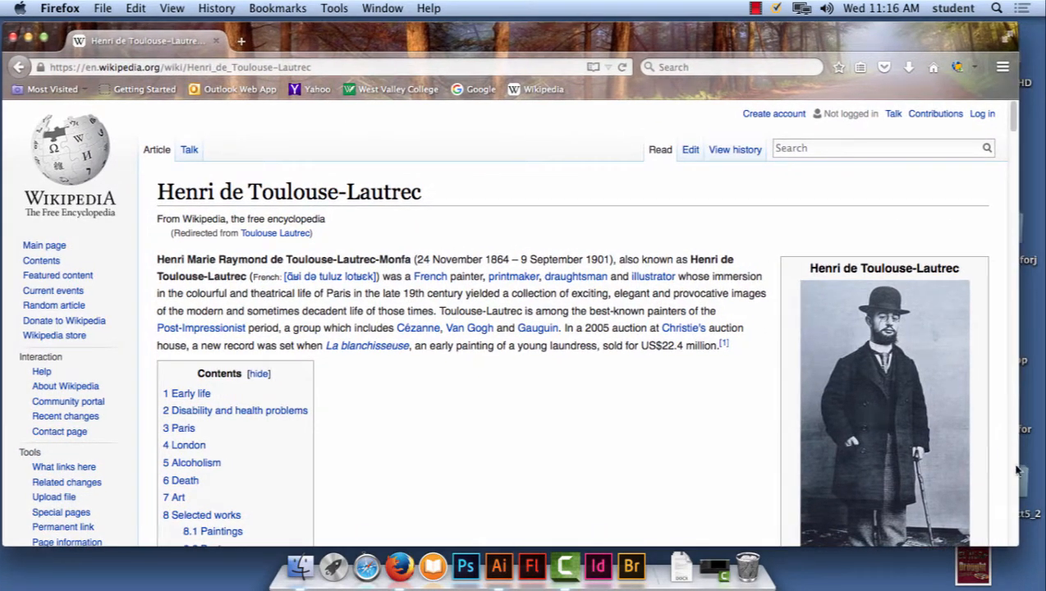
drag(1016, 540, 791, 504)
drag(287, 38, 661, 33)
click(178, 78)
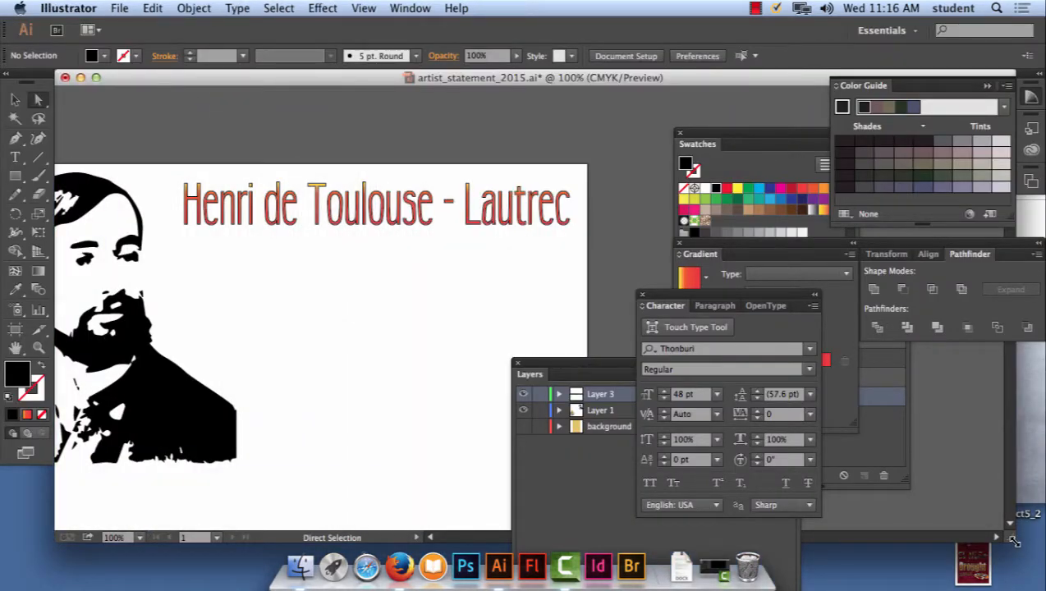
drag(1015, 541, 622, 507)
click(655, 123)
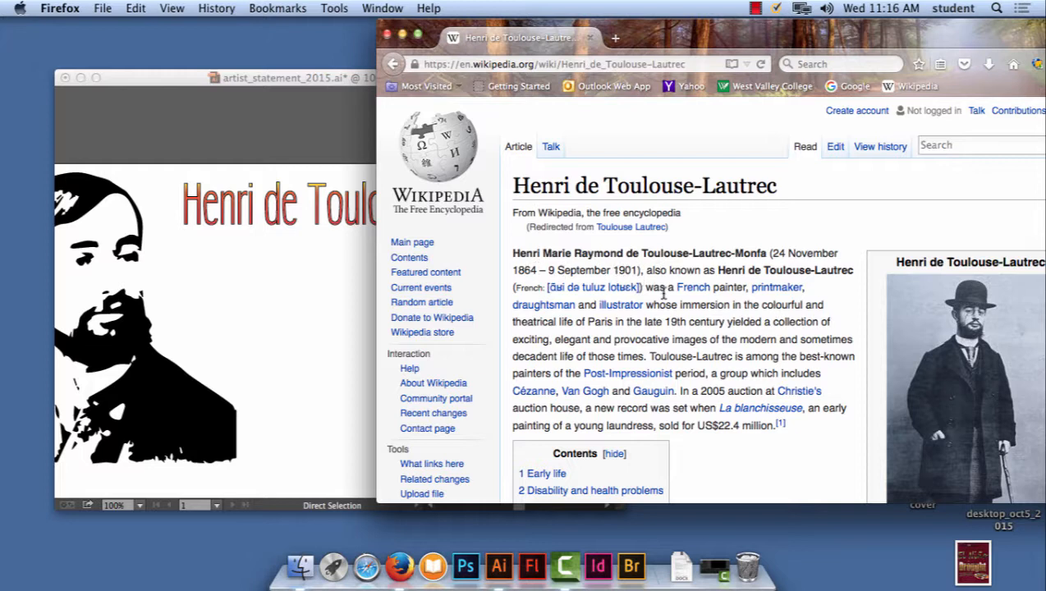
- Return to Illustrator and add a point-type line reading "1864 - 1901" below the start of the artist-name heading
click(178, 245)
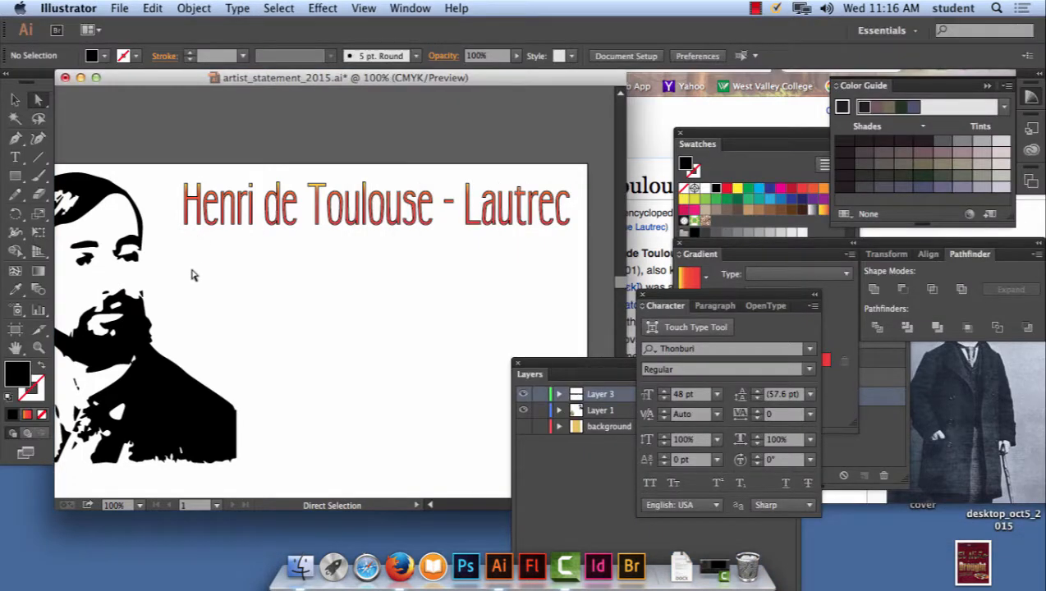
click(16, 157)
click(186, 242)
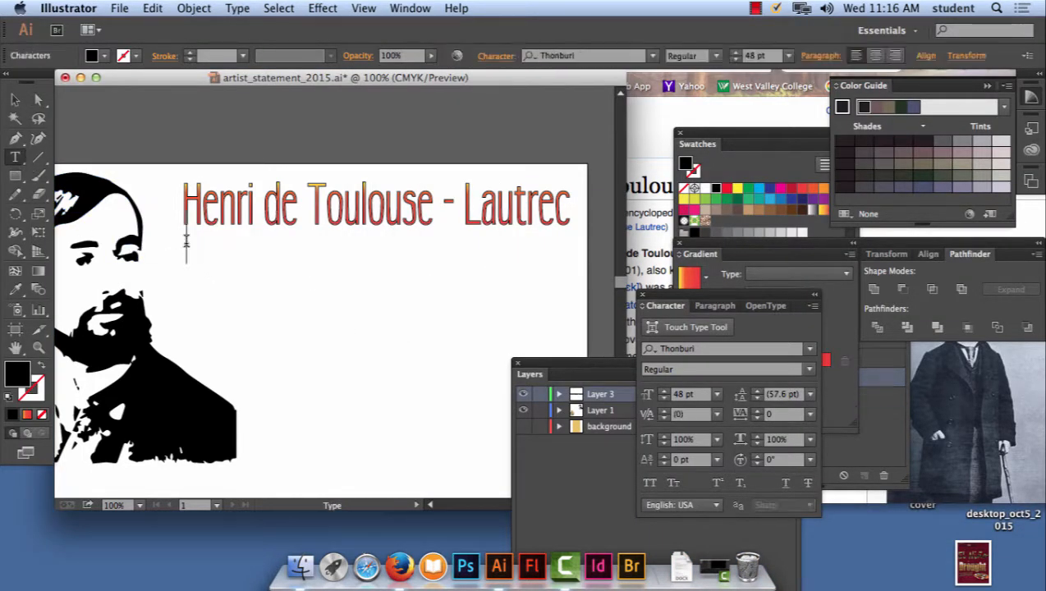
text(18)
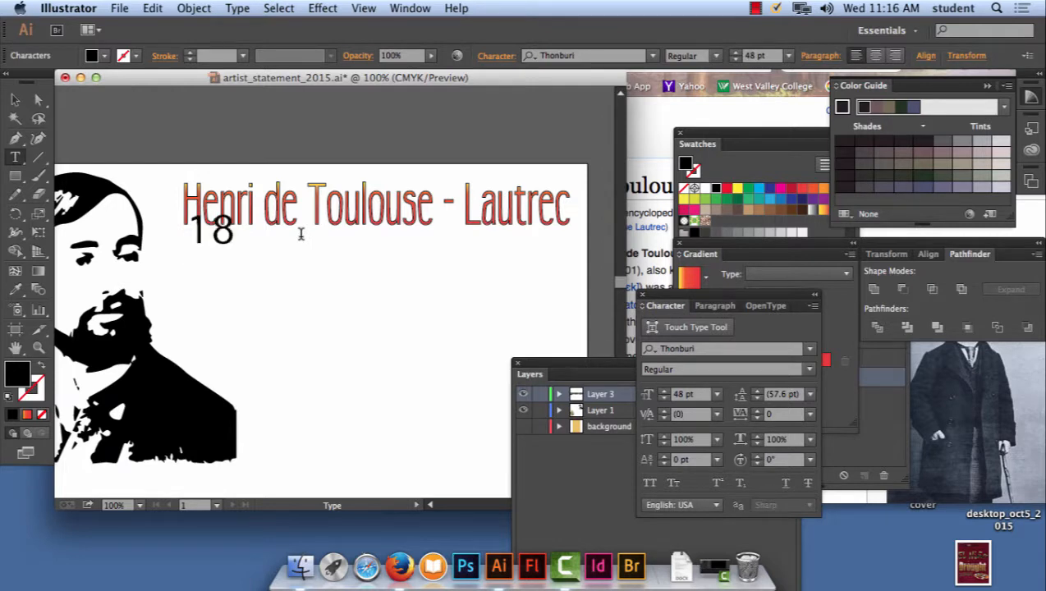
text(64 -)
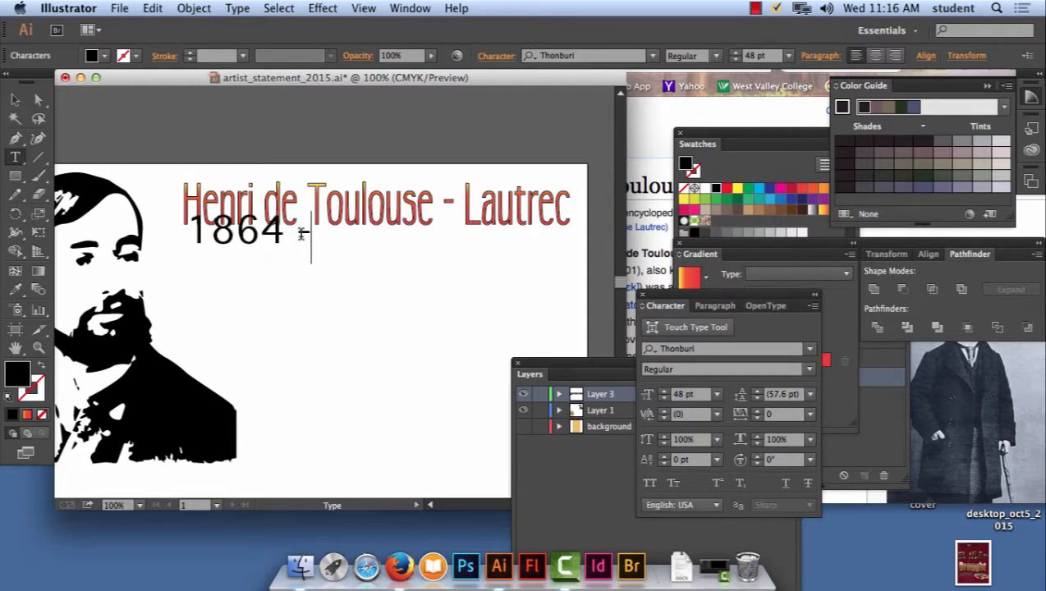
text( 19)
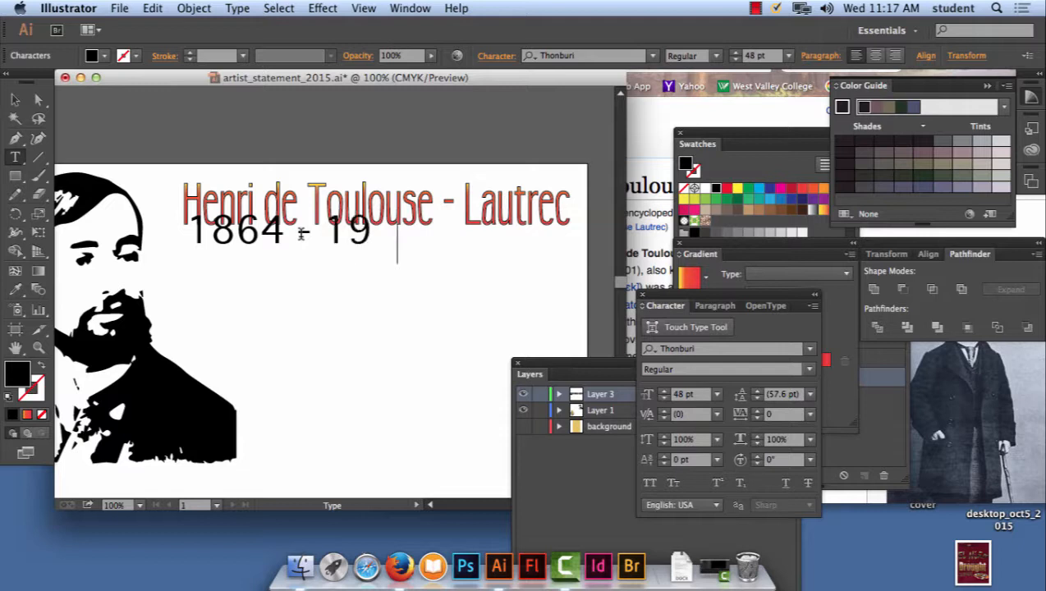
text(01)
- Move the "1864 - 1901" line down clear of the heading and set its font size to 21 pt
click(15, 100)
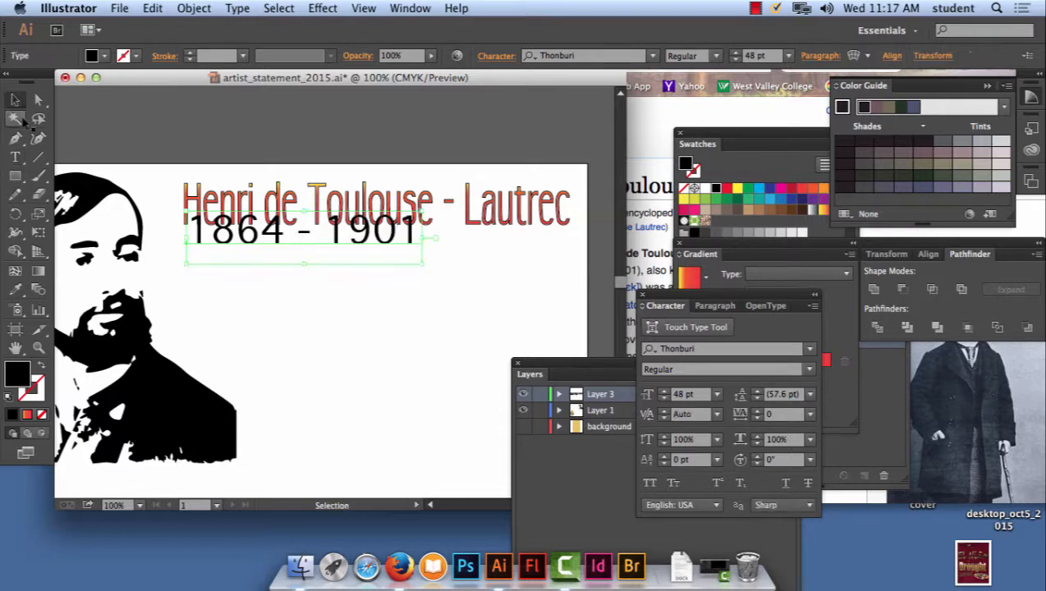
drag(276, 241, 276, 271)
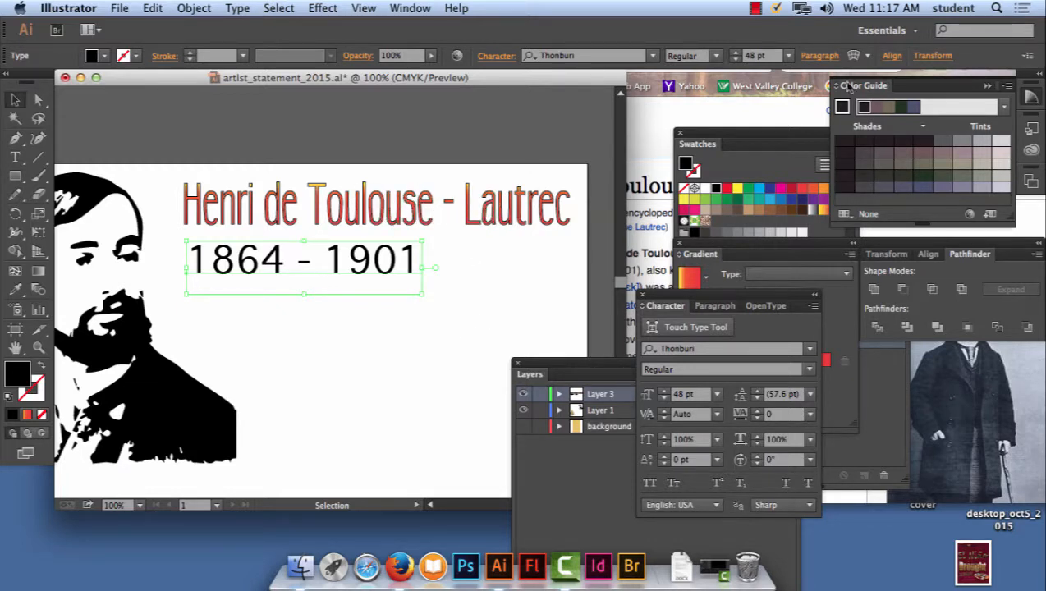
click(789, 57)
click(814, 246)
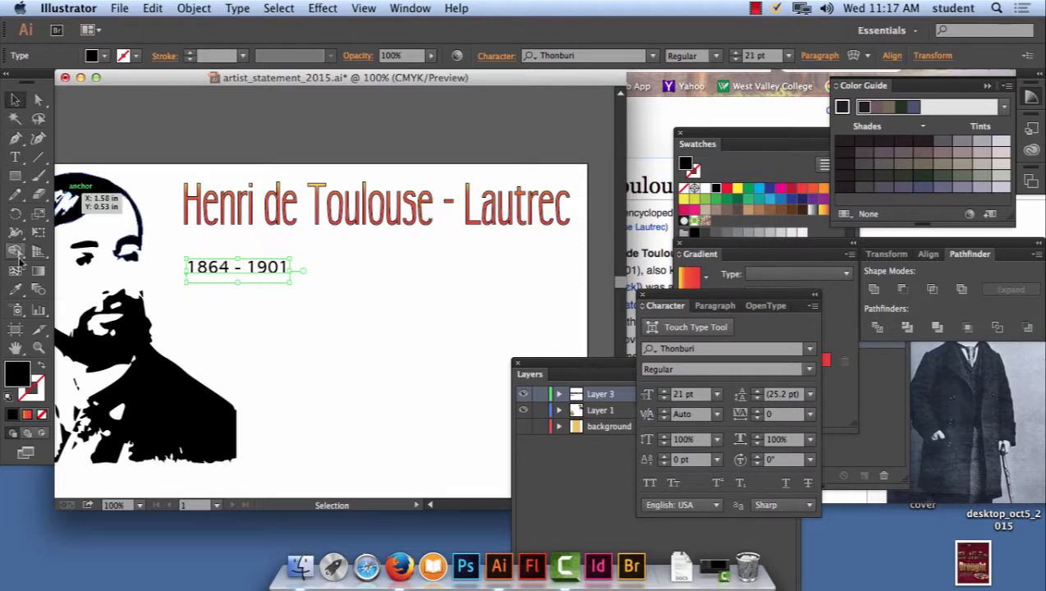
- Try to copy the heading's gradient appearance onto the "1864 - 1901" line with the Eyedropper
click(15, 289)
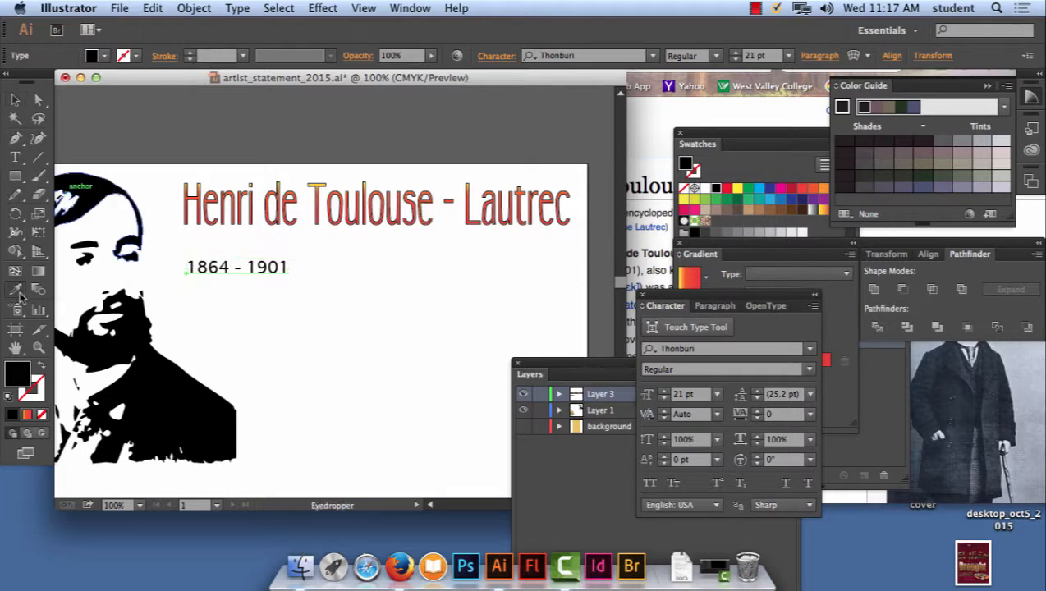
click(205, 189)
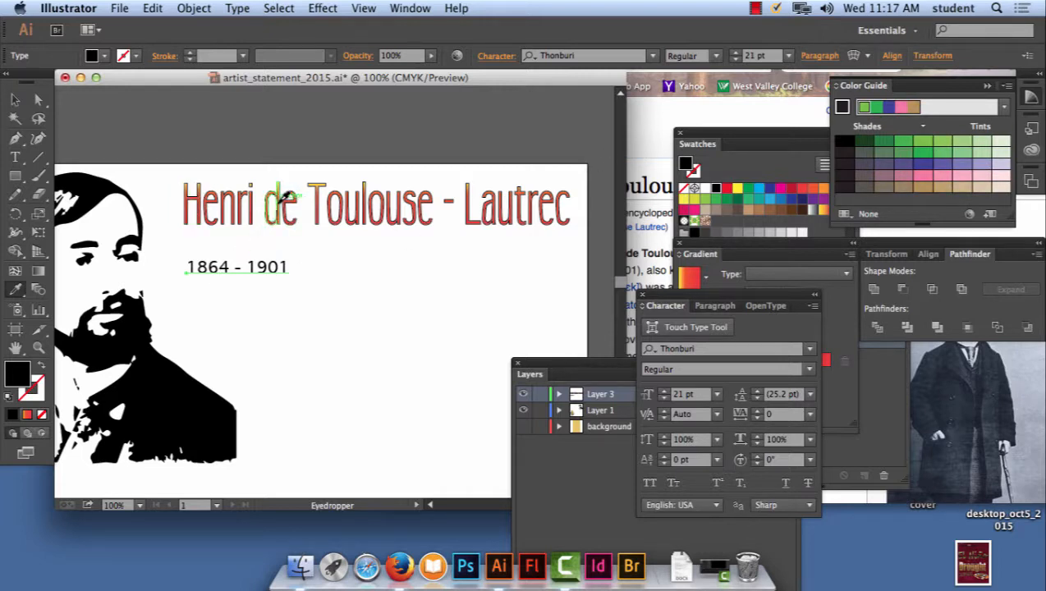
click(283, 197)
- Fill the "1864 - 1901" line with a dark red swatch, tuck it close beneath the start of the heading, and deselect it
click(15, 99)
click(288, 275)
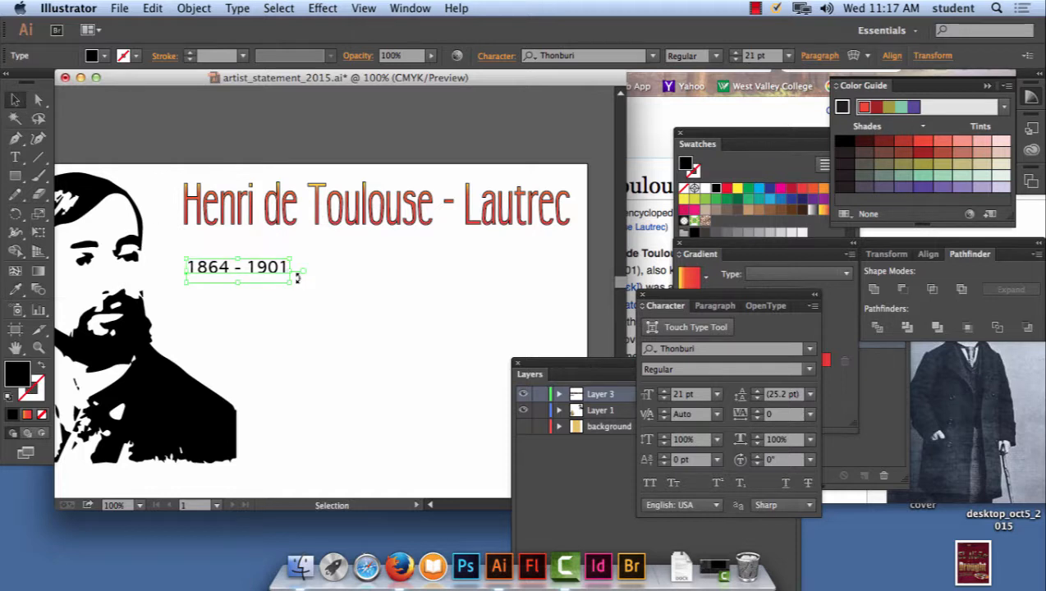
click(727, 190)
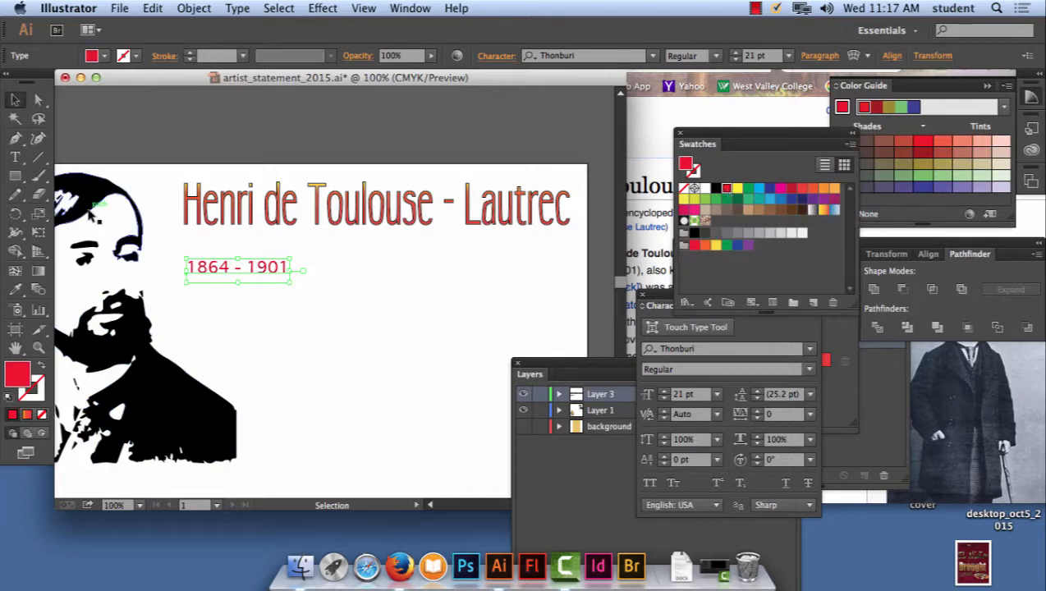
click(793, 191)
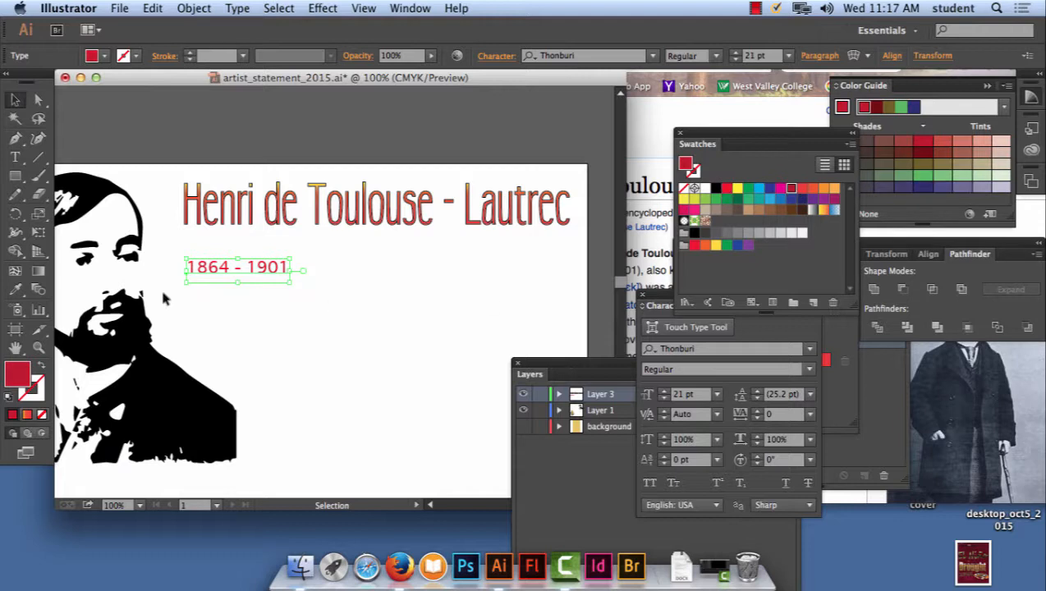
drag(219, 275, 210, 243)
click(311, 363)
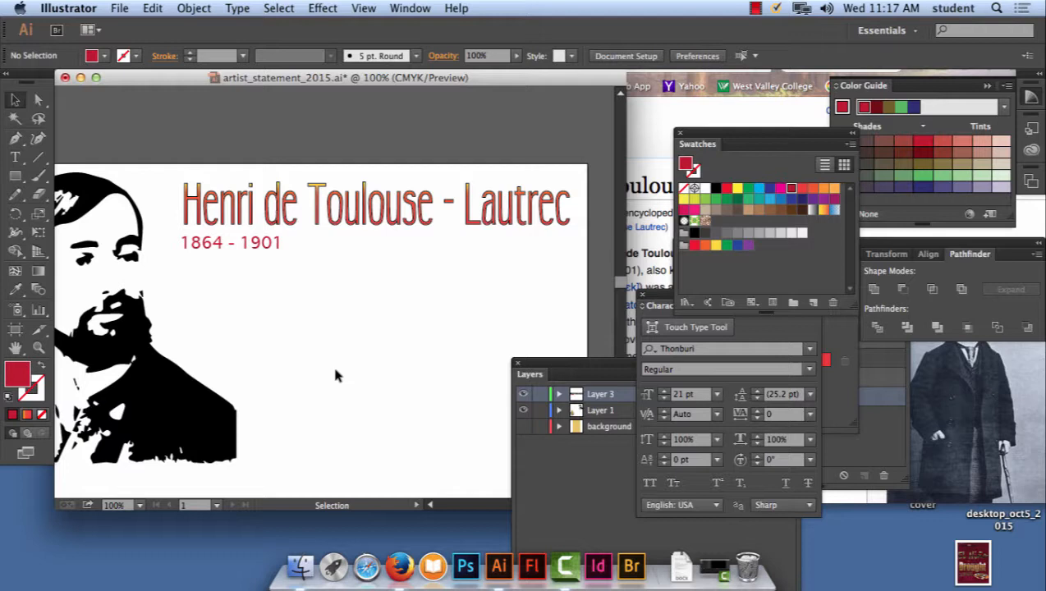
- Scale the outlined heading down slightly from its lower-right corner to widen the margin at the artboard's right edge, then deselect it
key(super+minus)
key(super+minus)
key(super+minus)
key(super+minus)
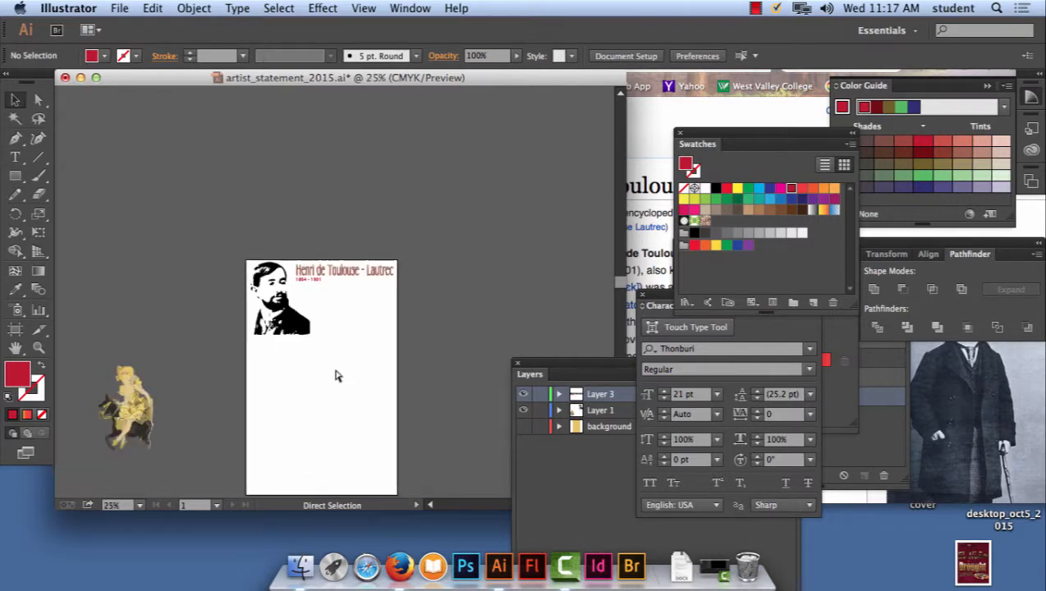
key(space)
drag(335, 376, 269, 257)
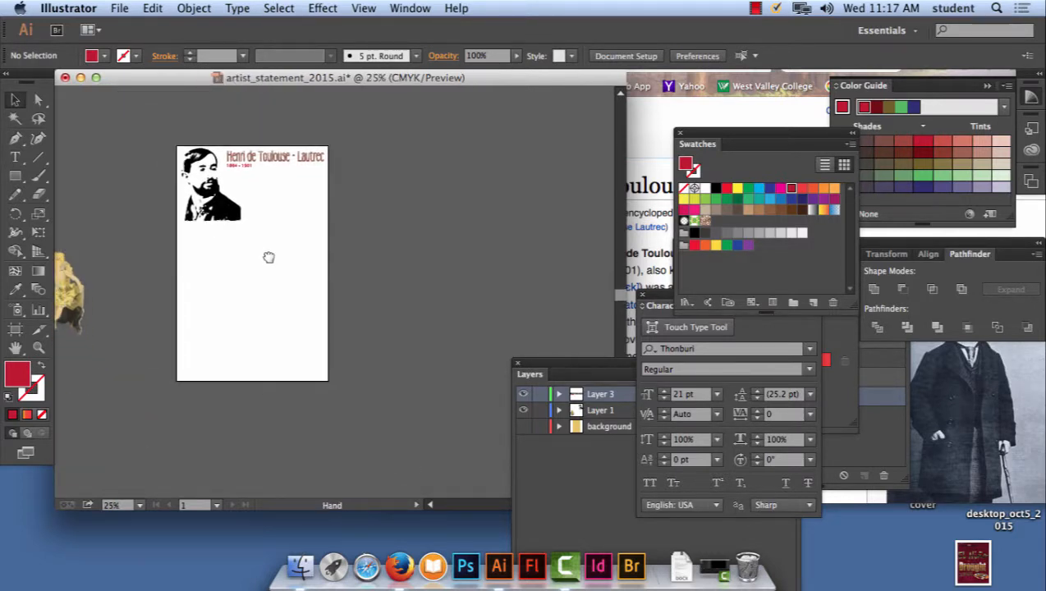
key(super+equal)
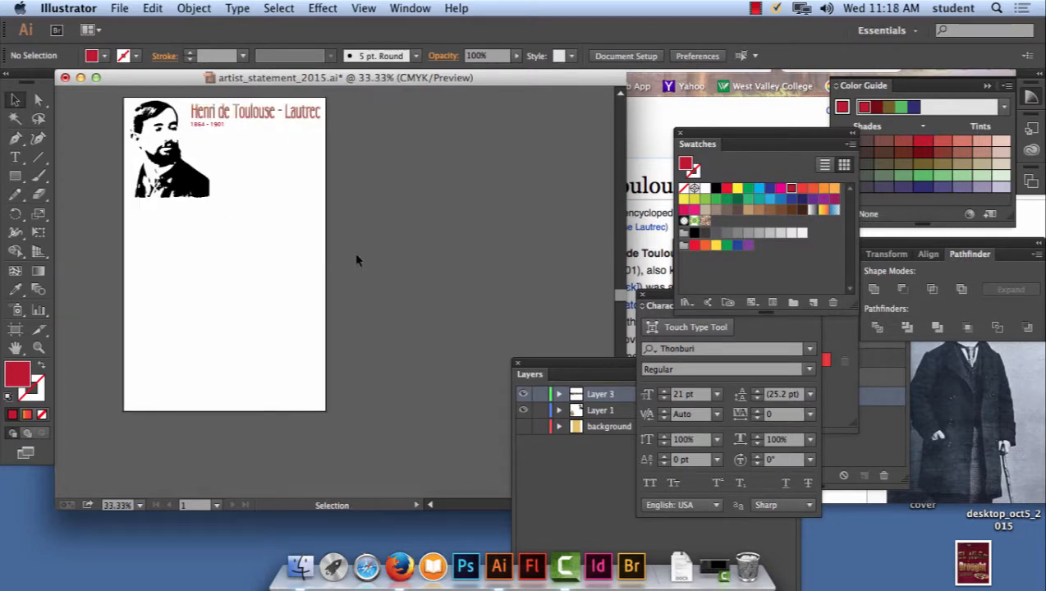
scroll(321, 254, up, 2)
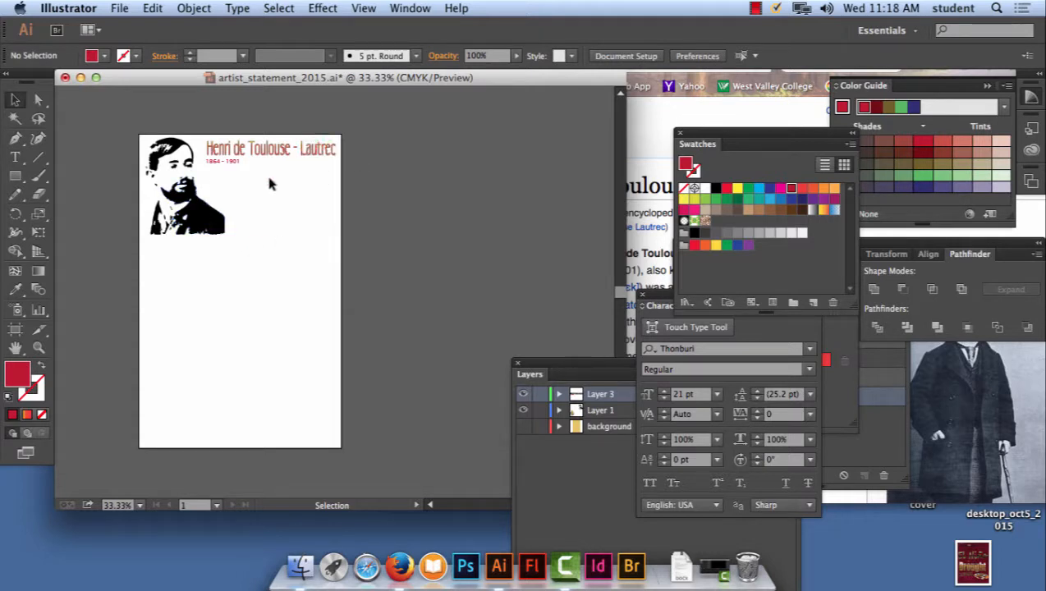
click(313, 148)
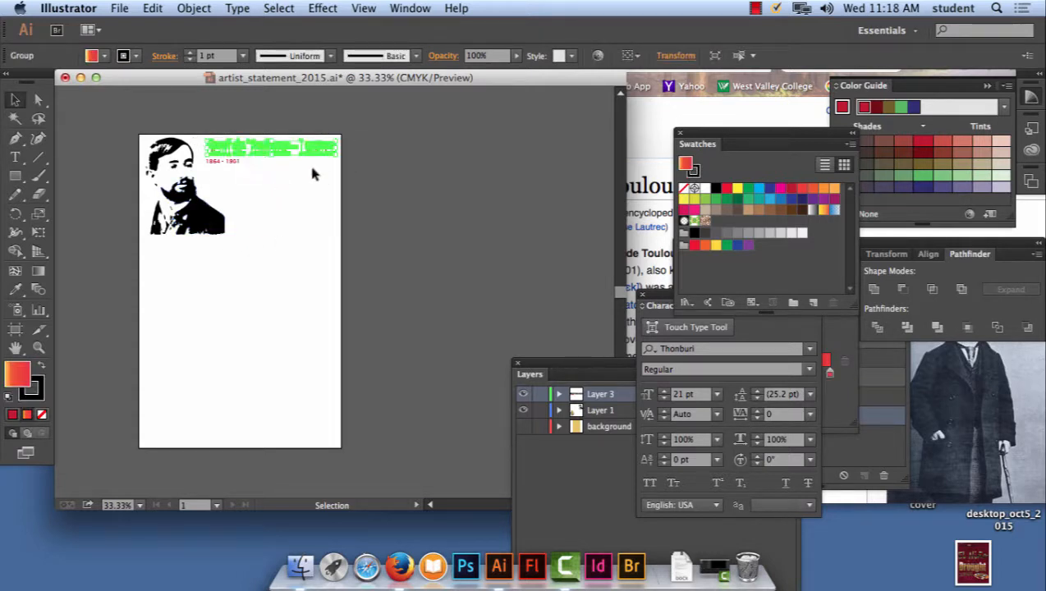
drag(337, 156, 328, 154)
click(311, 187)
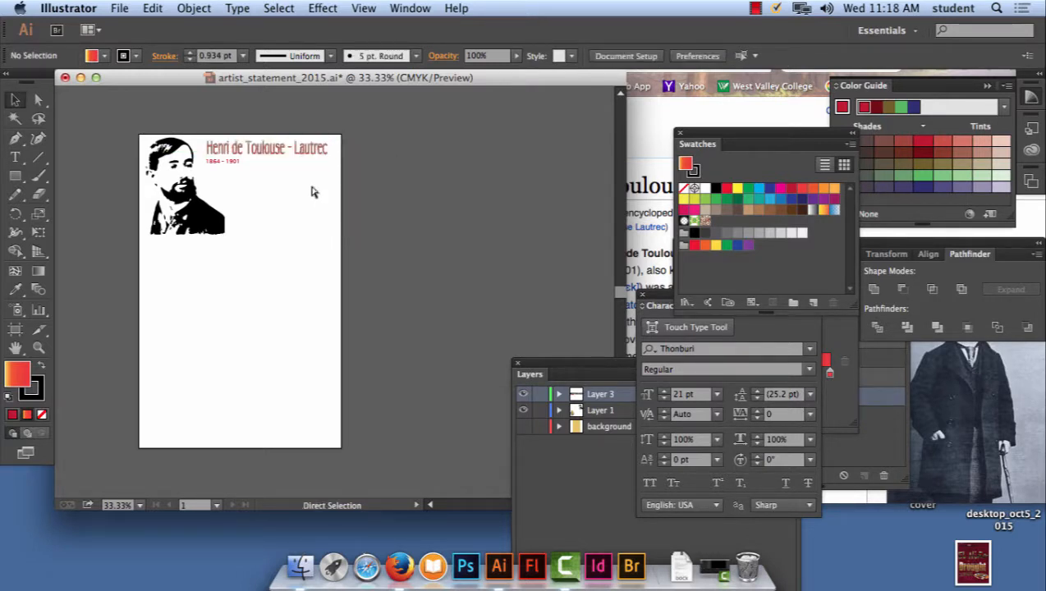
- Select the portrait, heading and years line together and shift them slightly down and right on the artboard
key(super+equal)
key(super+equal)
key(space)
drag(299, 185, 380, 299)
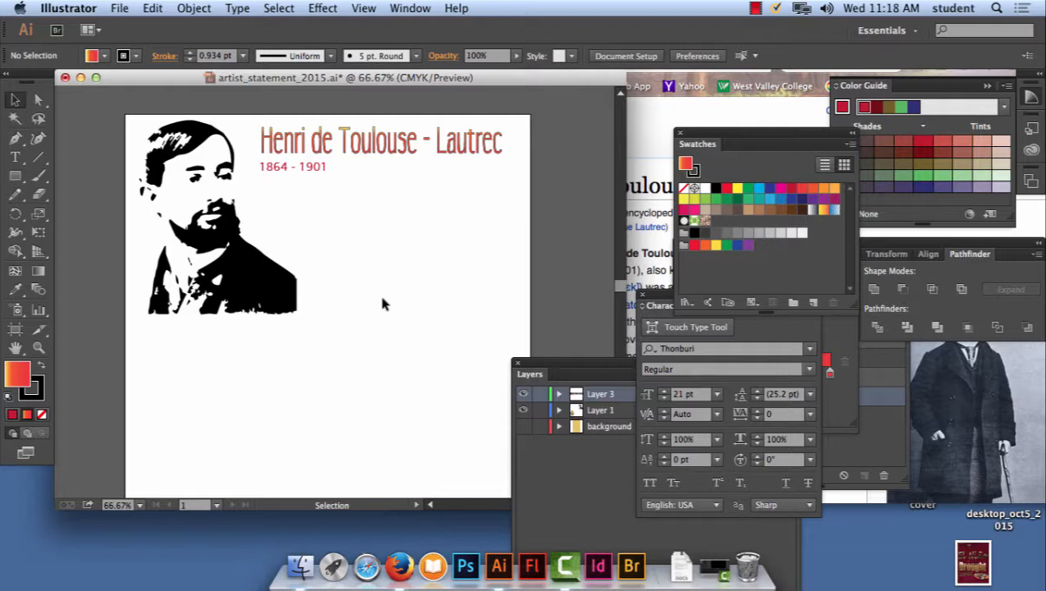
drag(129, 100, 516, 394)
drag(359, 152, 359, 158)
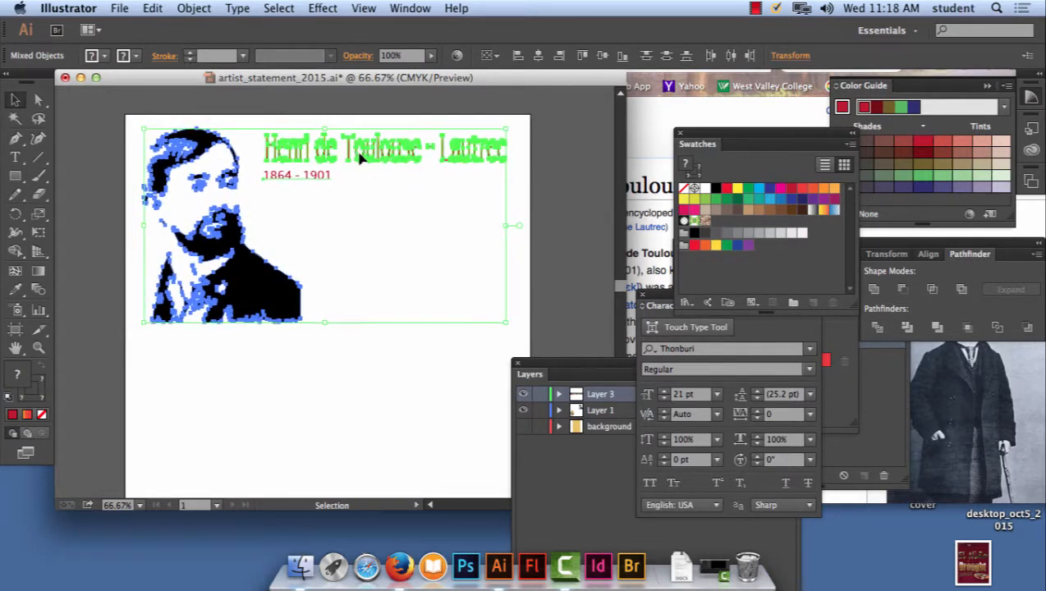
- Deselect the artwork, show the rulers and place a vertical guide at the left edge of the heading
click(556, 121)
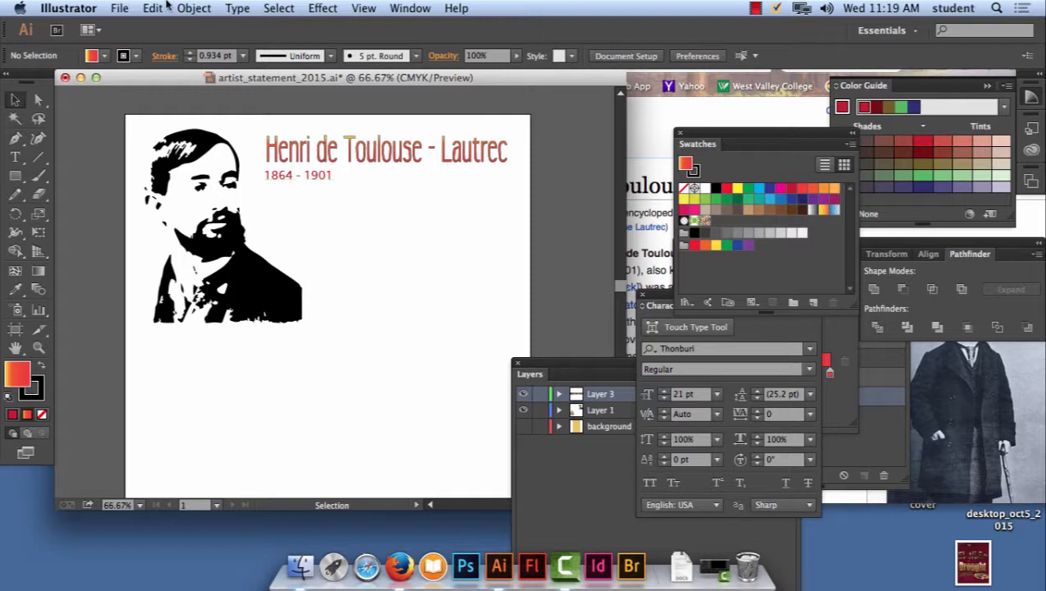
click(364, 8)
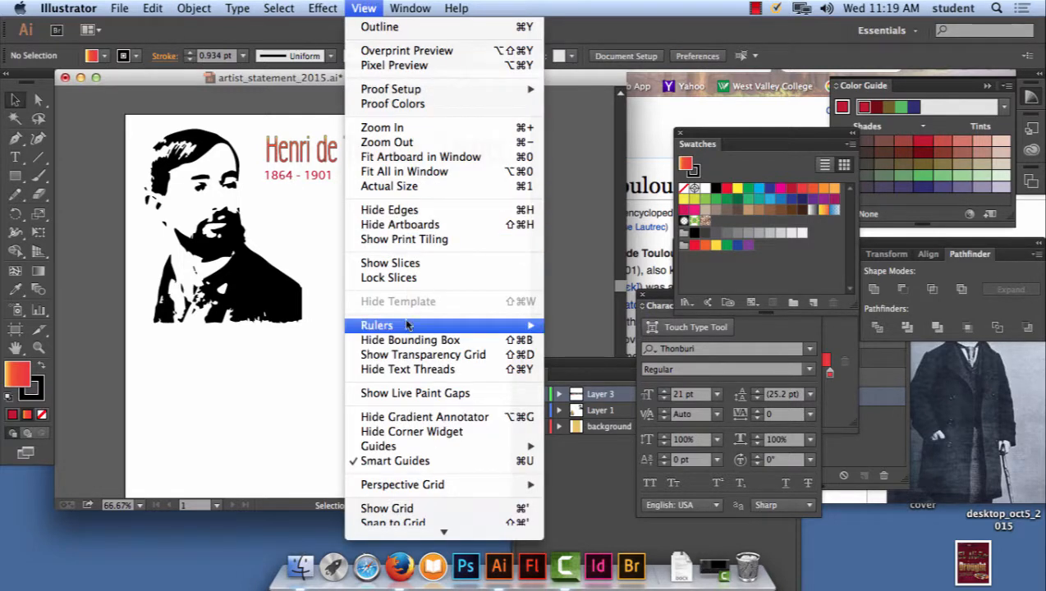
mouse_move(407, 327)
click(572, 327)
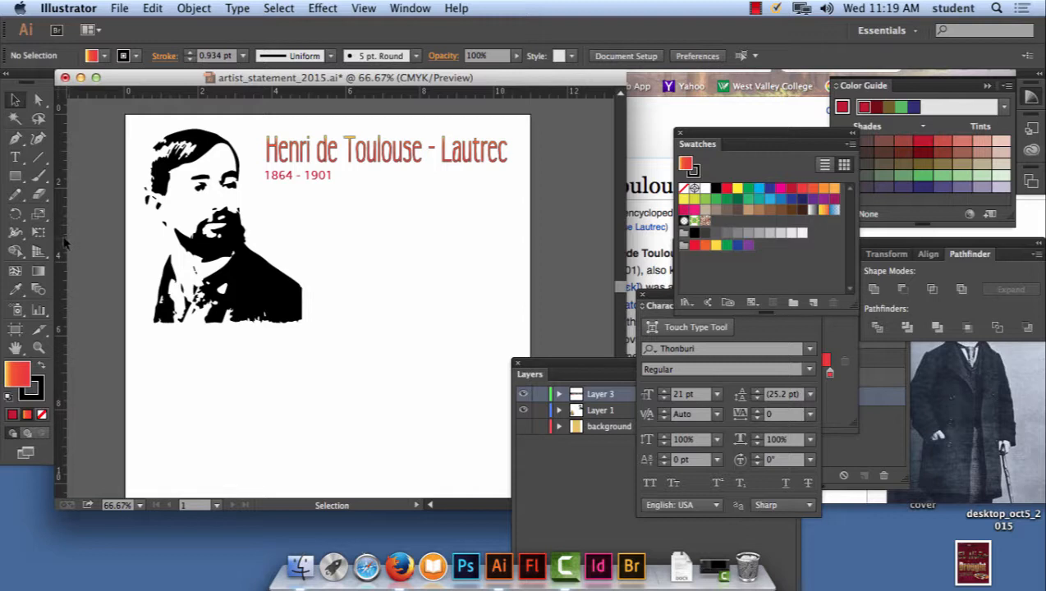
drag(60, 230, 267, 238)
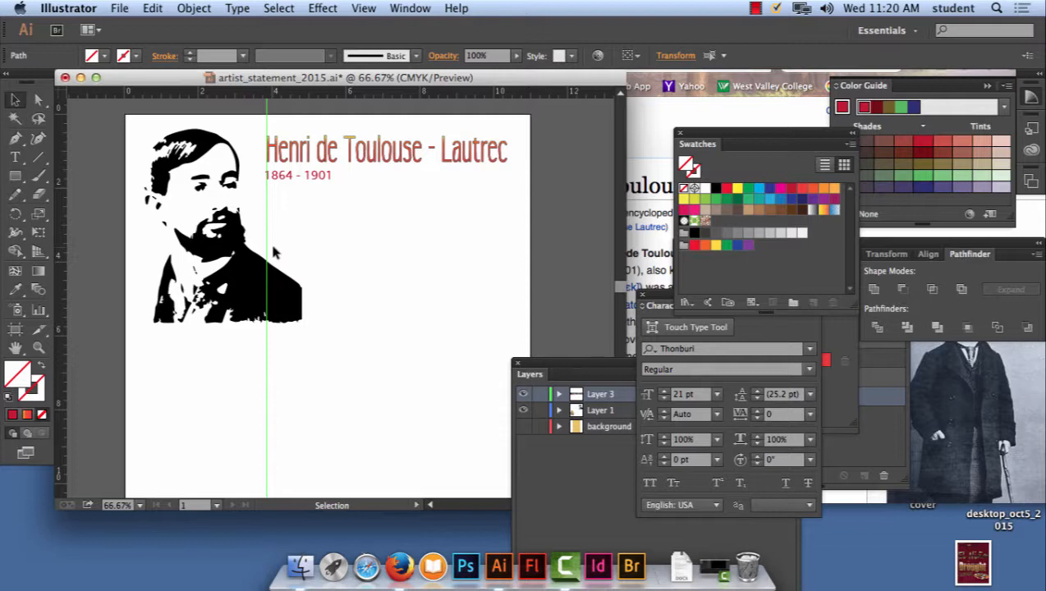
- Nudge the "1864 - 1901" line slightly left so its first digit aligns with the guide, and deselect it
click(318, 177)
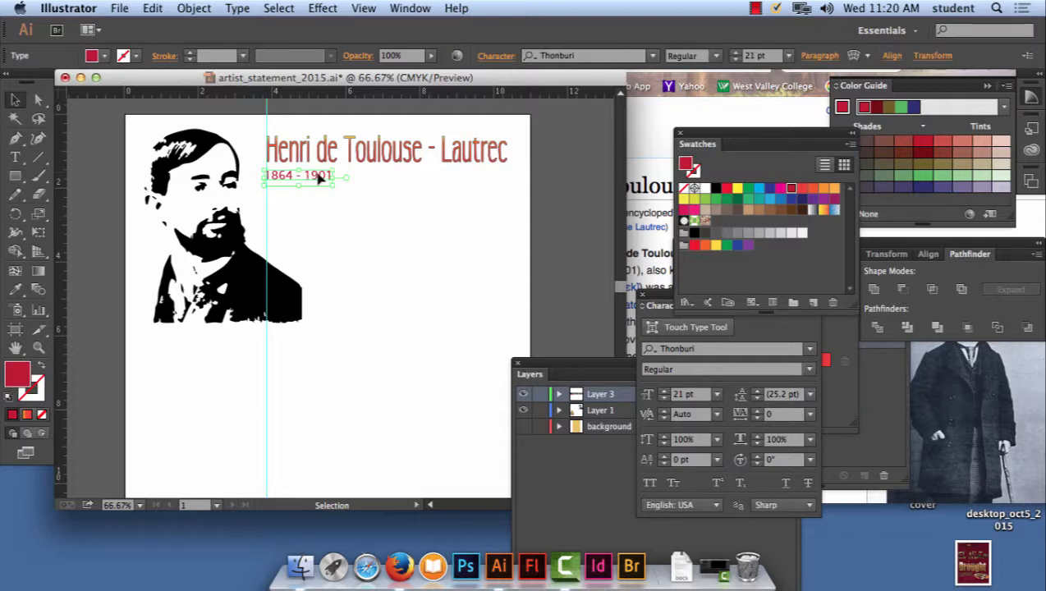
drag(319, 178, 452, 430)
key(super+equal)
key(super+equal)
key(super+equal)
drag(386, 297, 383, 320)
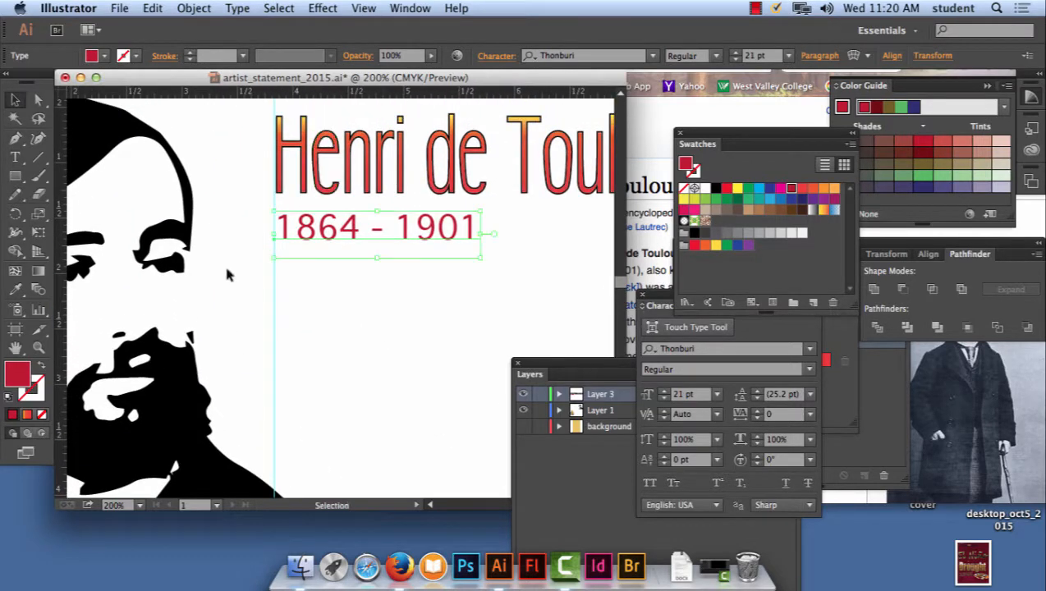
click(433, 337)
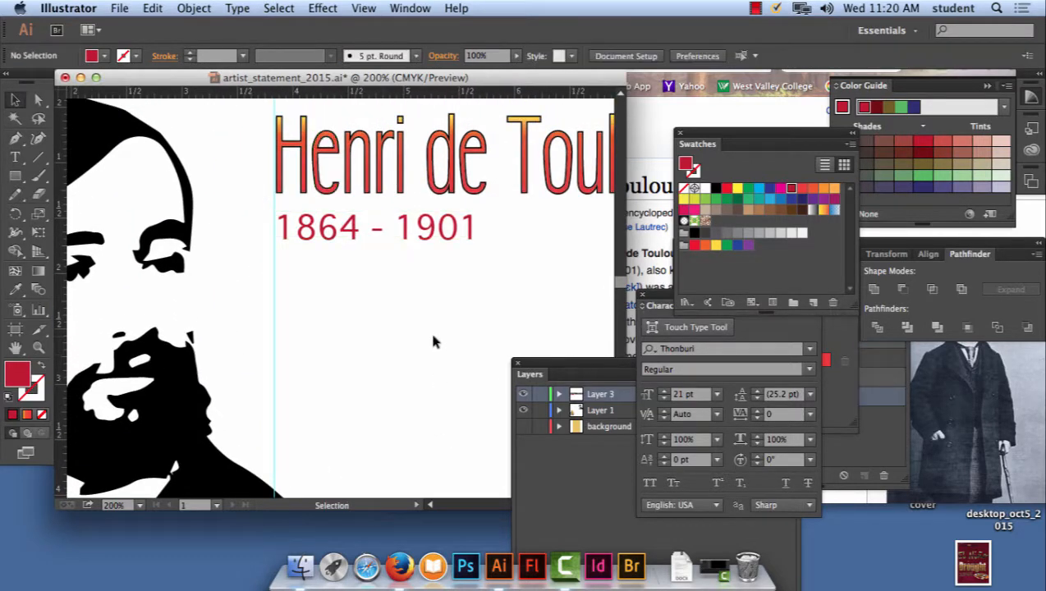
click(446, 232)
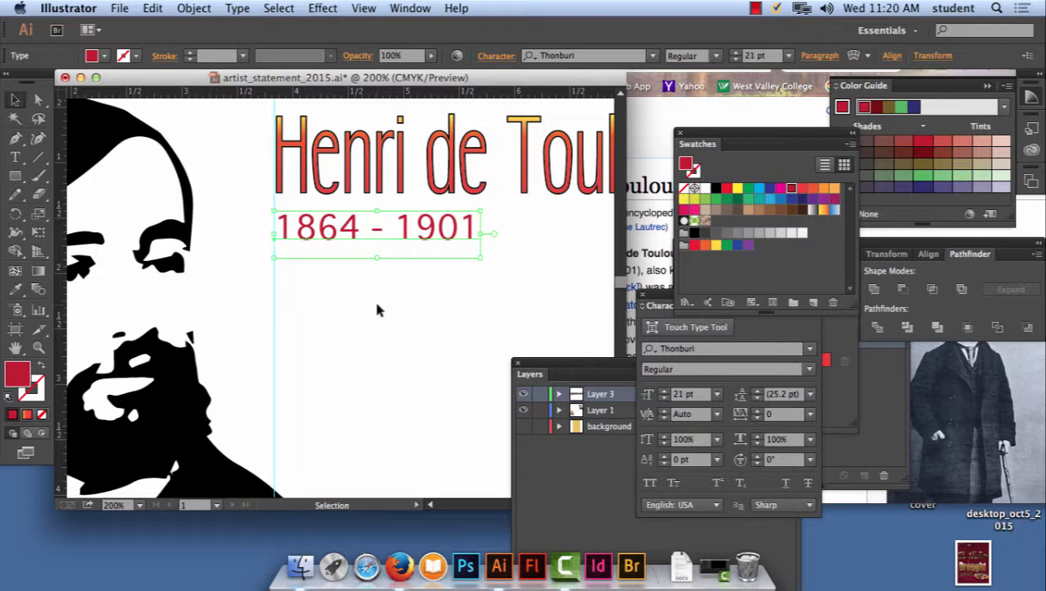
key(Left)
key(Left)
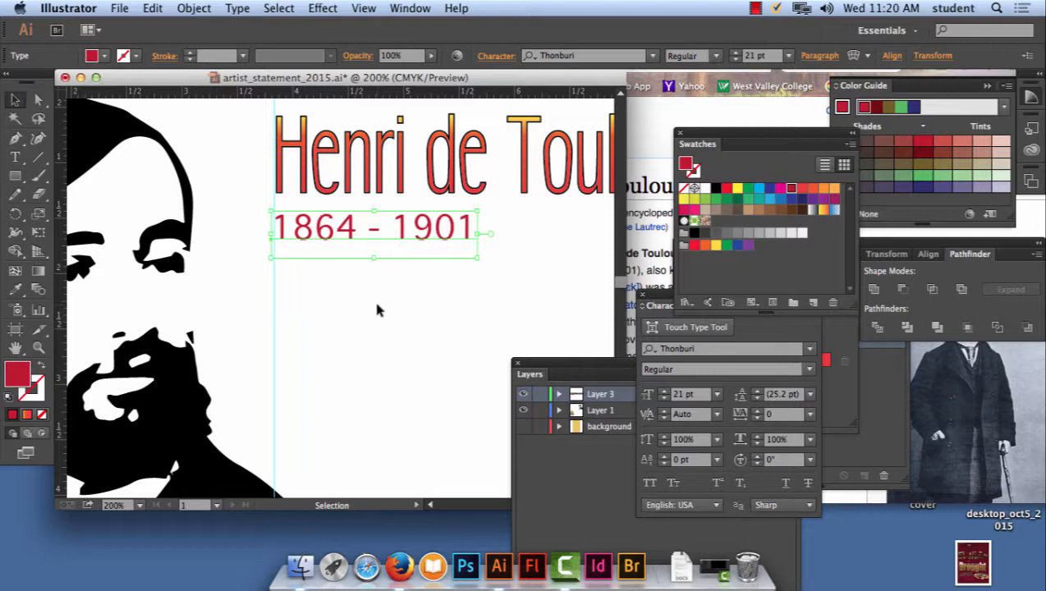
click(377, 310)
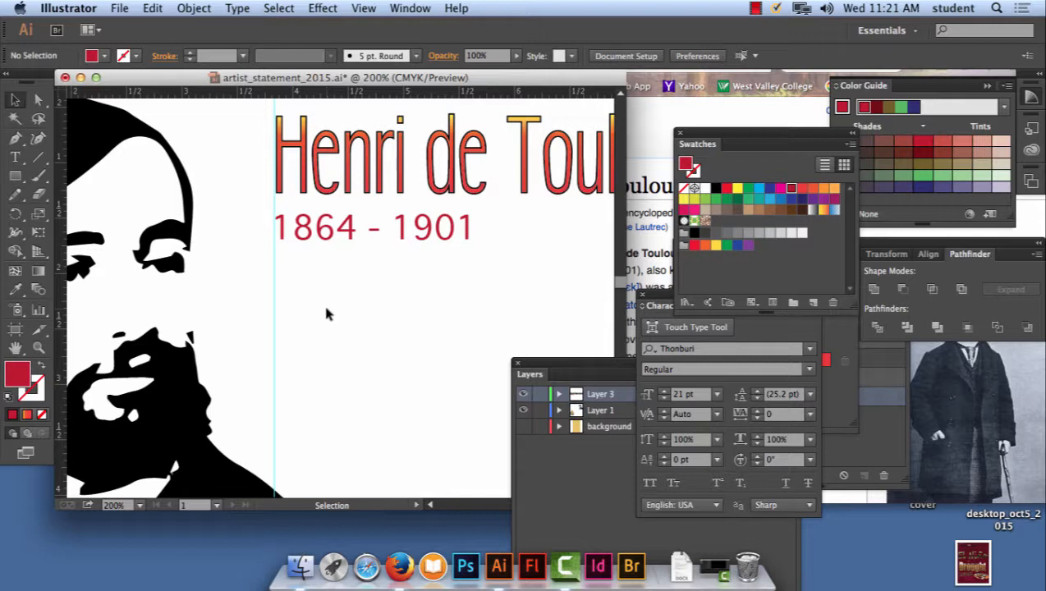
- Set the kerning between the "1" and "8" of "1864" to -100
key(t)
click(292, 234)
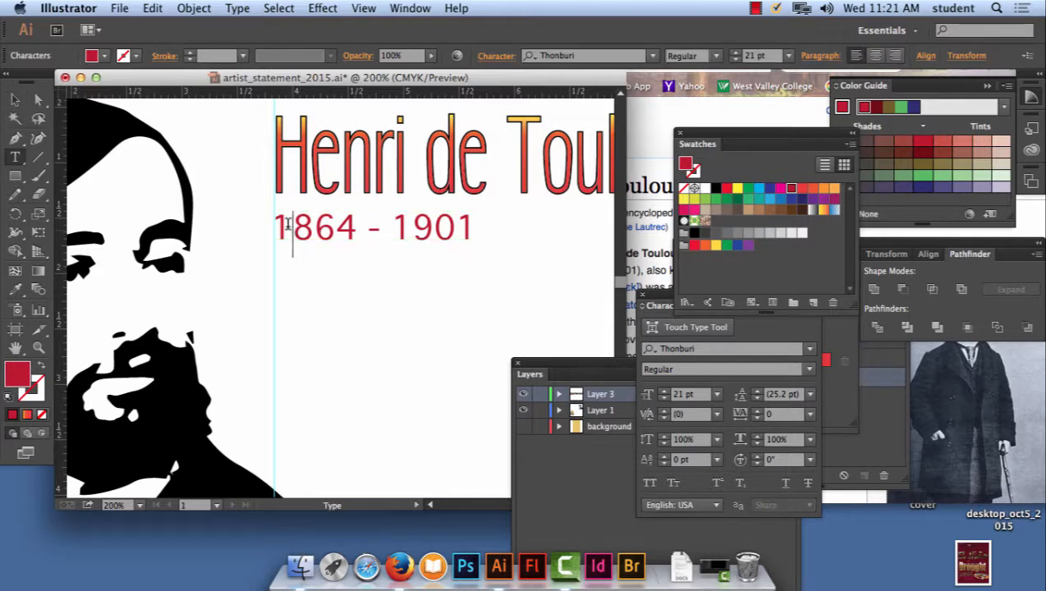
drag(665, 300, 549, 228)
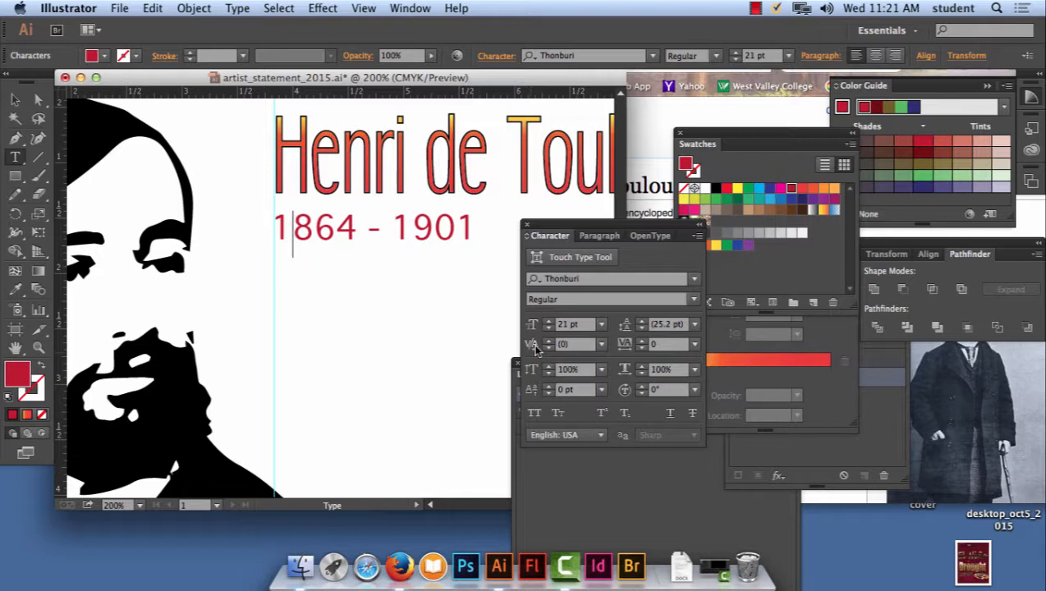
click(602, 346)
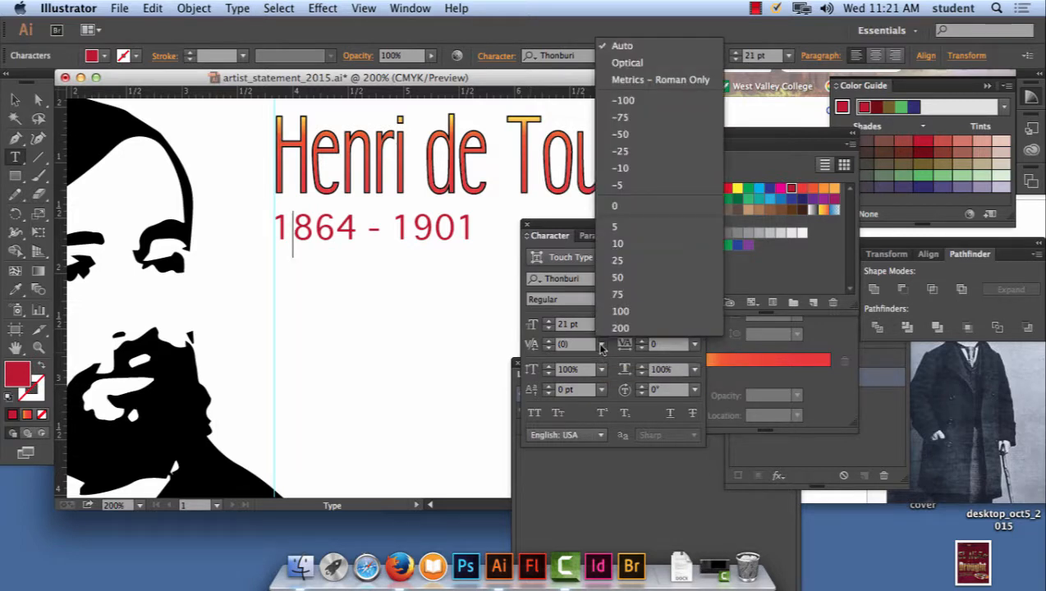
click(624, 117)
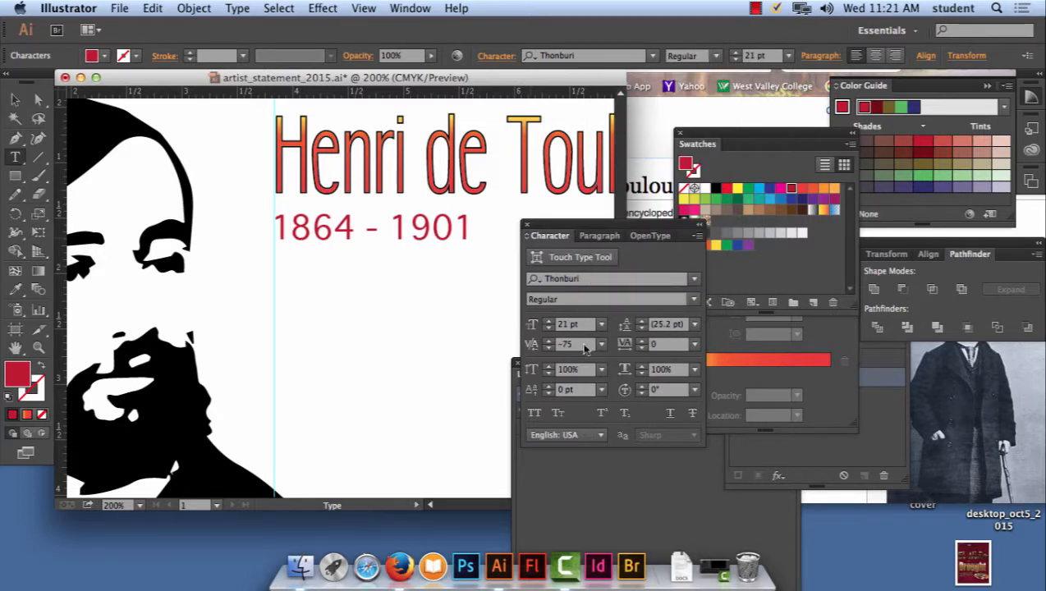
click(601, 344)
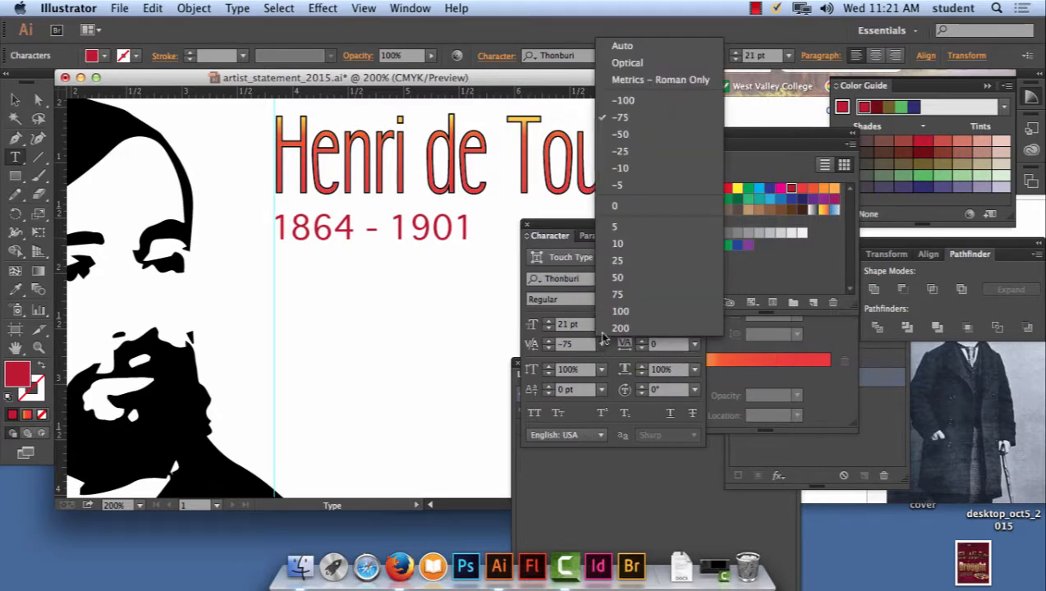
click(625, 100)
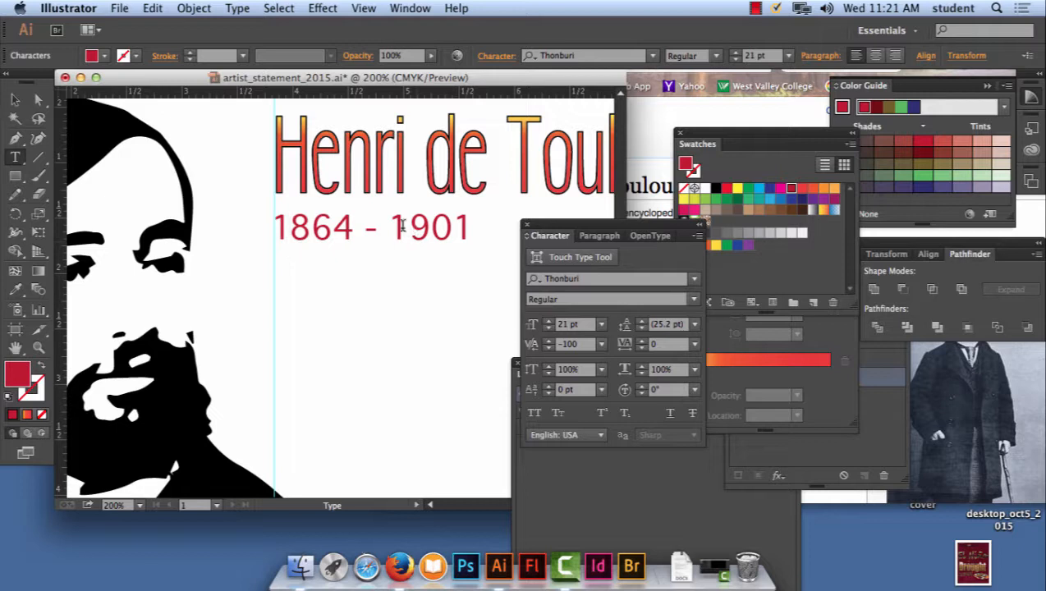
- Set the kerning between the "1" and "9" of "1901" to -100, and deselect the line
click(401, 227)
click(602, 345)
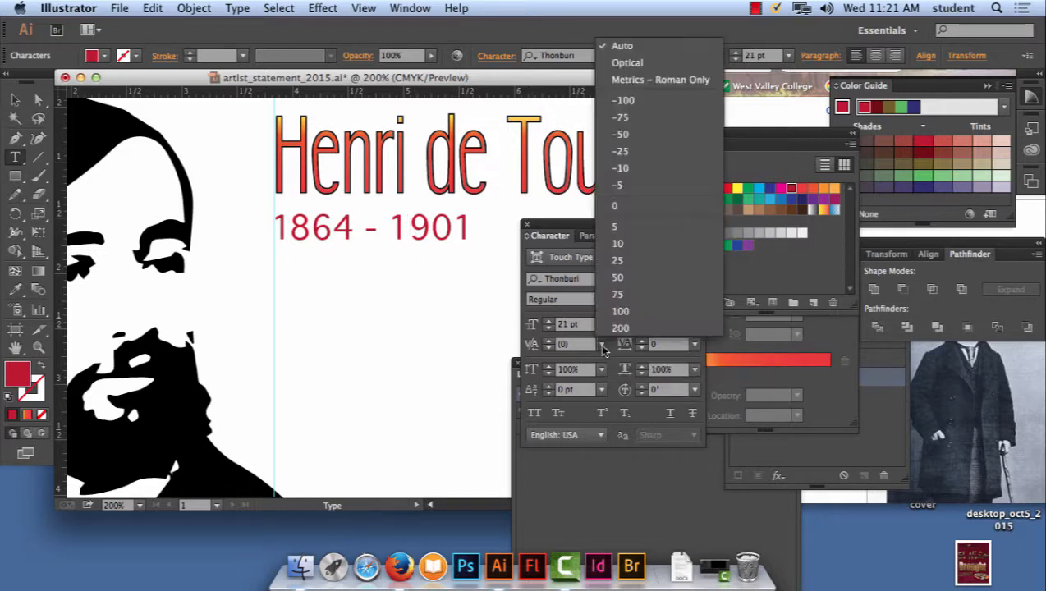
click(624, 100)
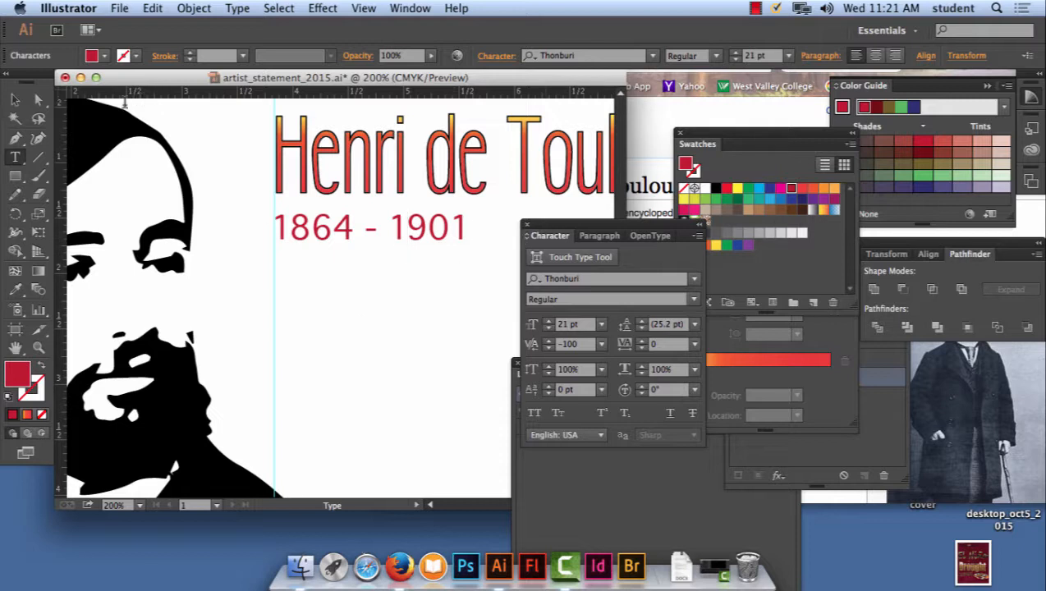
key(Escape)
click(321, 299)
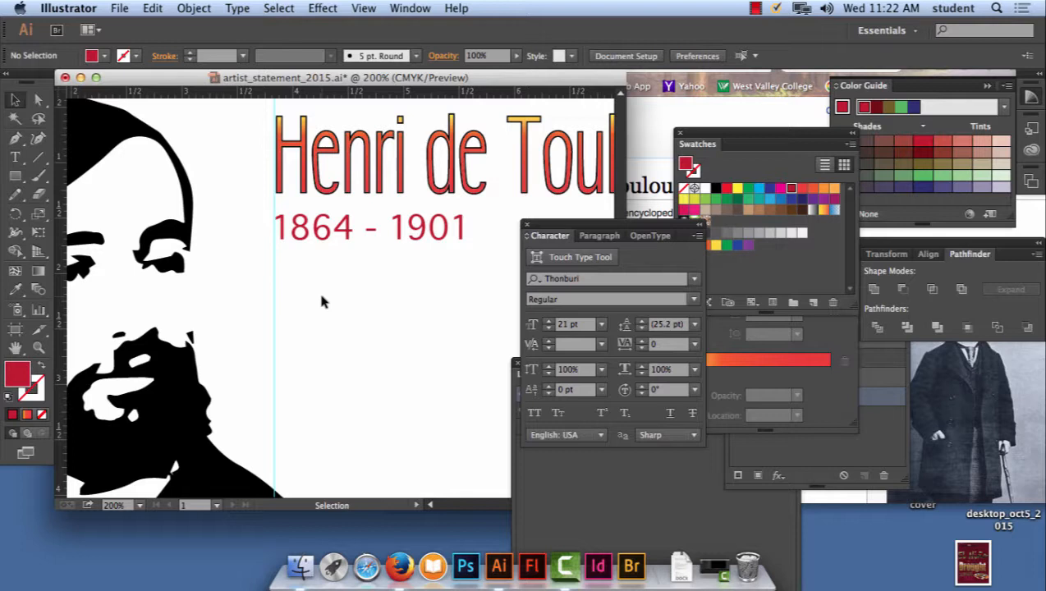
- Try a text area beneath the years line, starting at the guide and extending past the heading's right end, and undo it
key(super+minus)
key(super+minus)
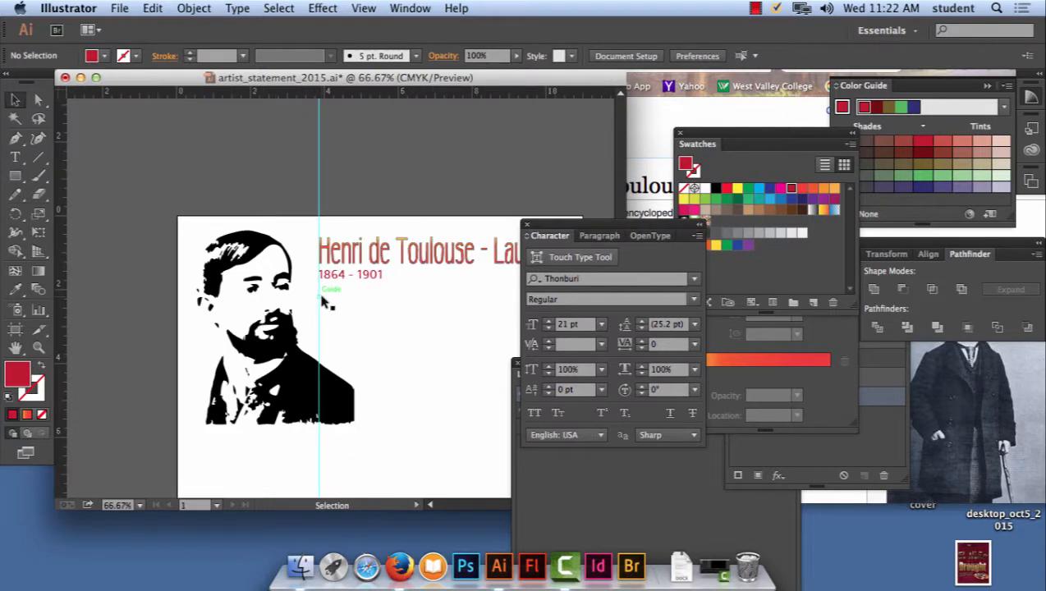
scroll(329, 287, down, 3)
scroll(328, 287, right, 3)
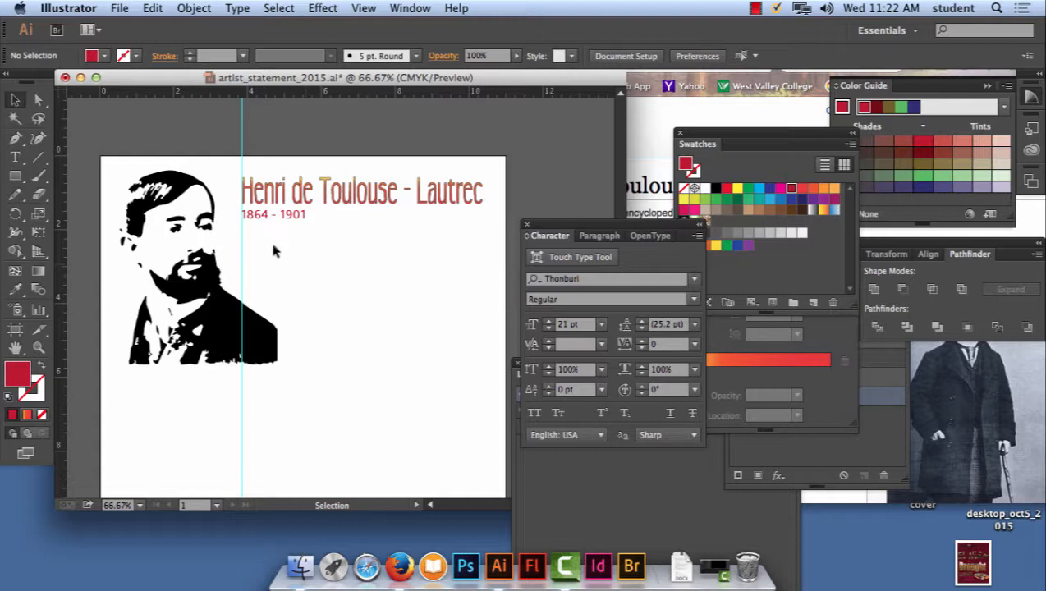
click(18, 161)
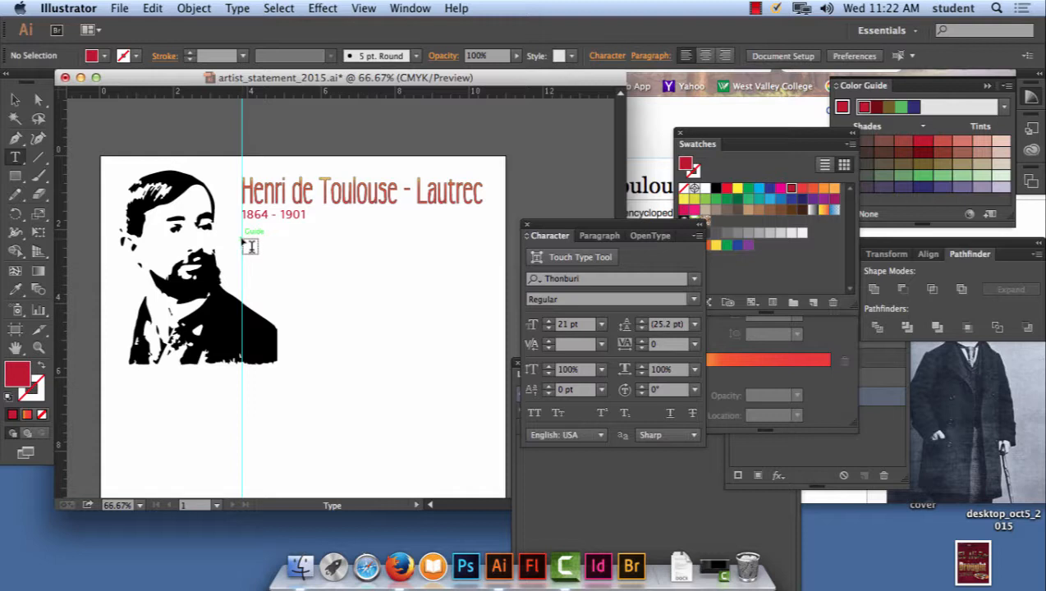
drag(243, 240, 490, 360)
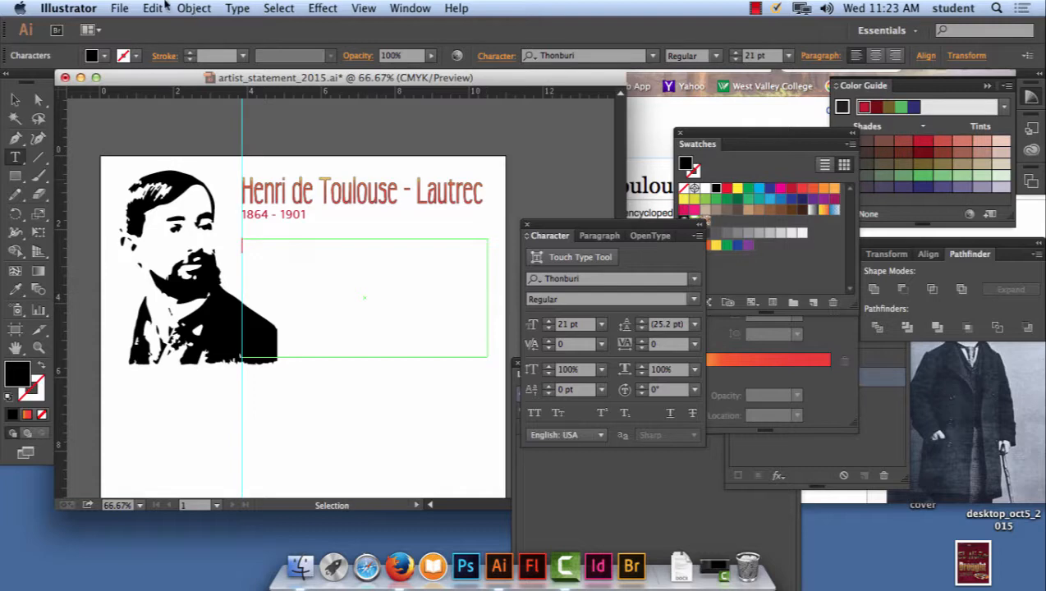
click(161, 8)
click(163, 28)
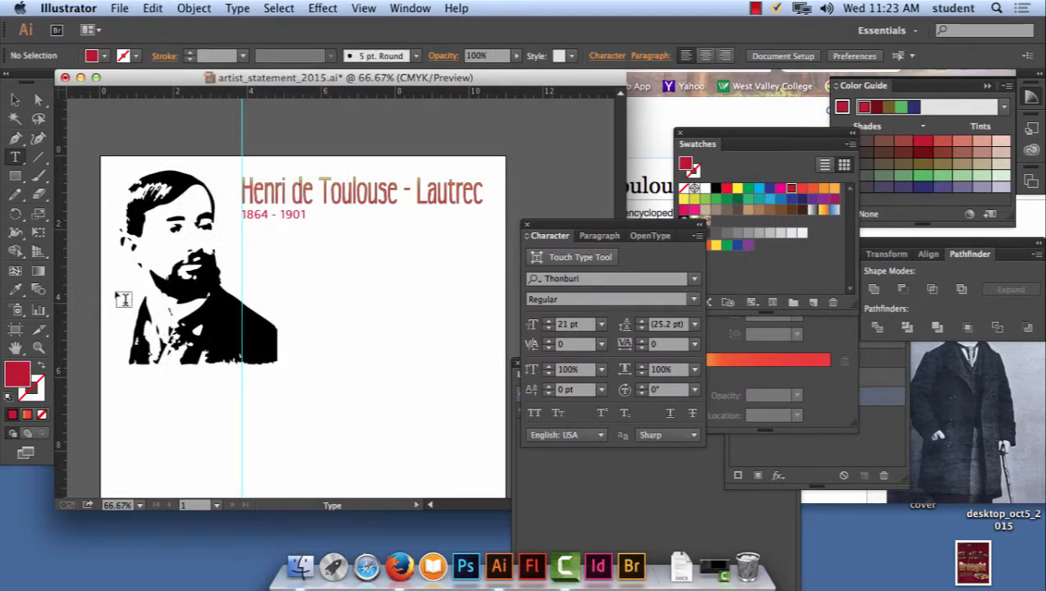
- Place a vertical guide at the heading's right end and draw a text area between both guides, from beneath the years to near the portrait's base
drag(57, 298, 482, 290)
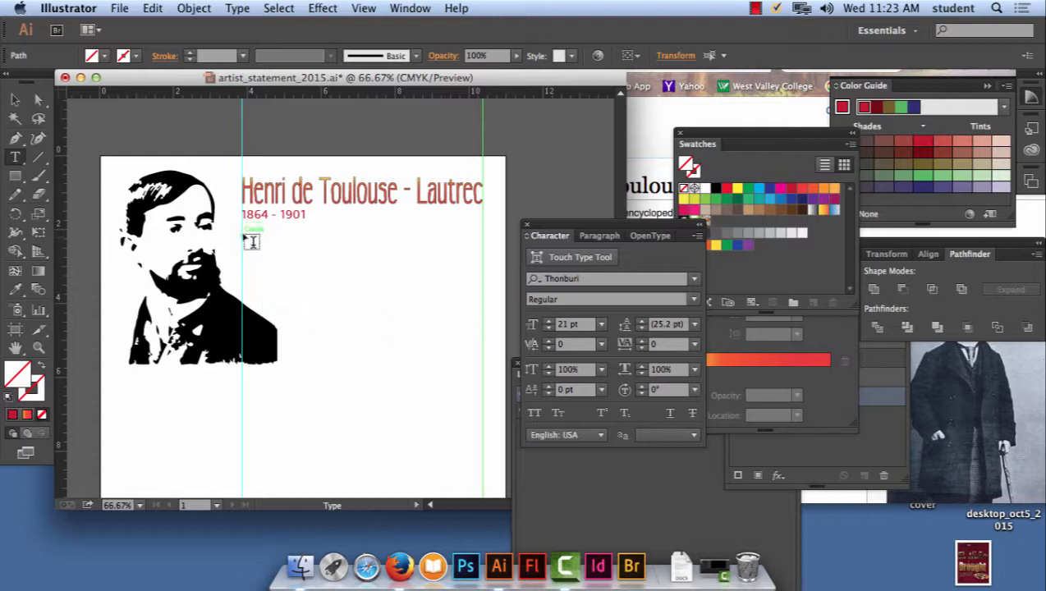
drag(244, 234, 485, 356)
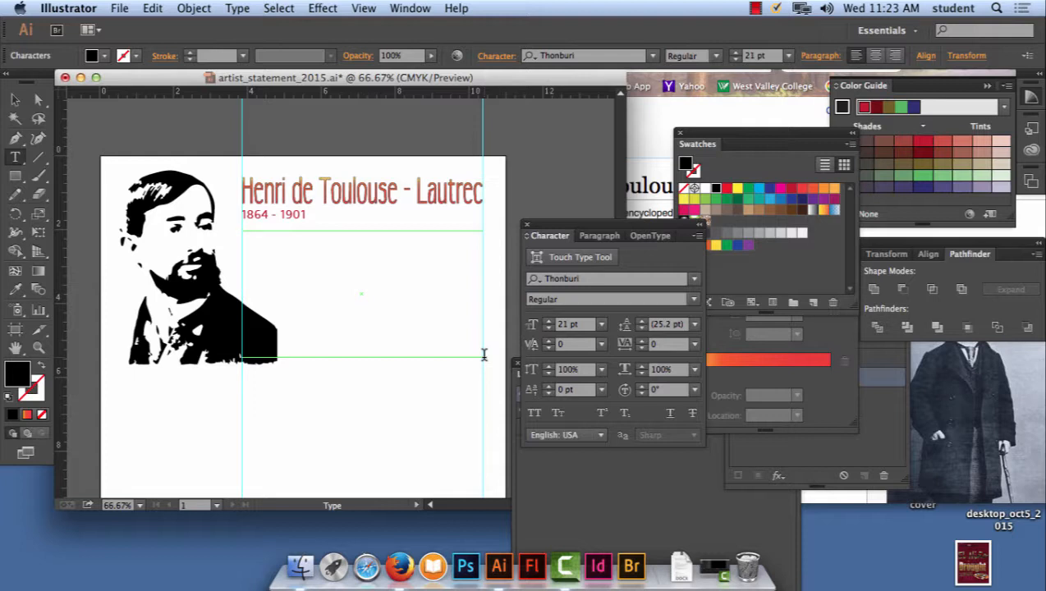
- Copy the Wikipedia introduction from "was a French painter" through "US$22.4 million" and paste it into the poster's text area in Illustrator
click(670, 118)
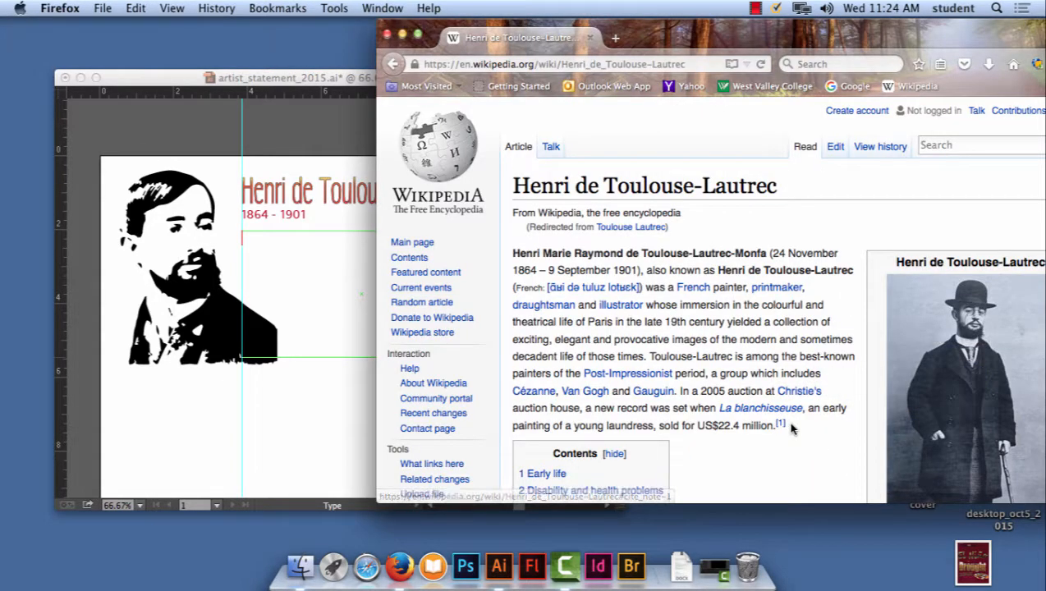
drag(791, 427, 646, 288)
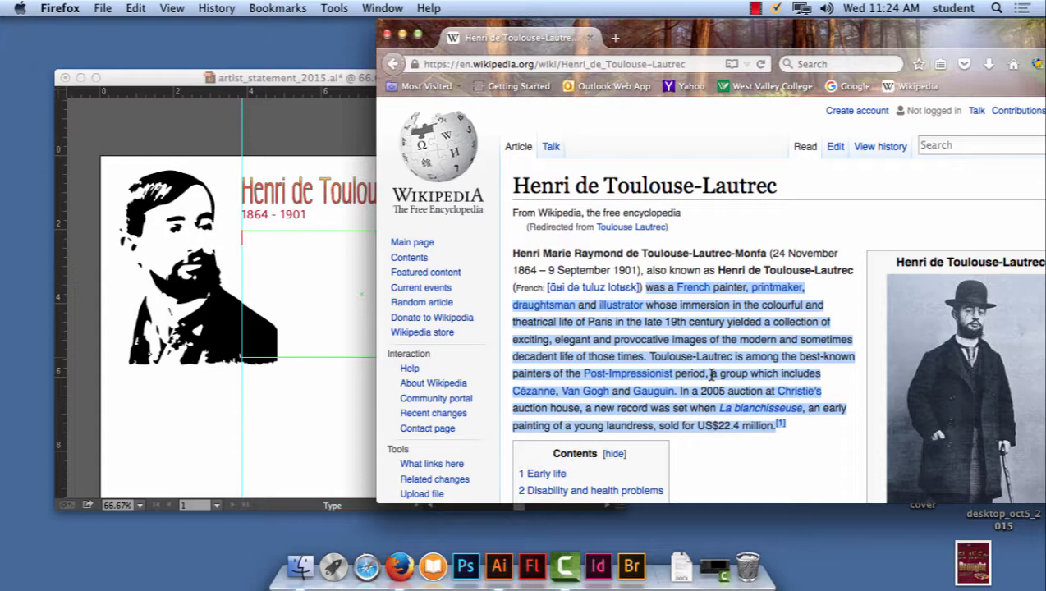
click(245, 235)
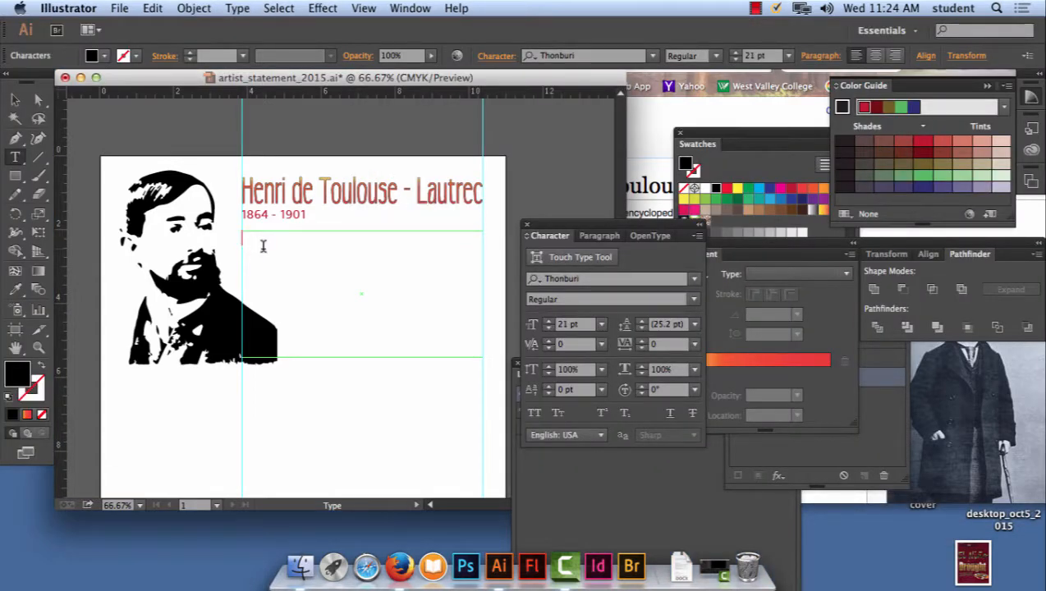
key(super+v)
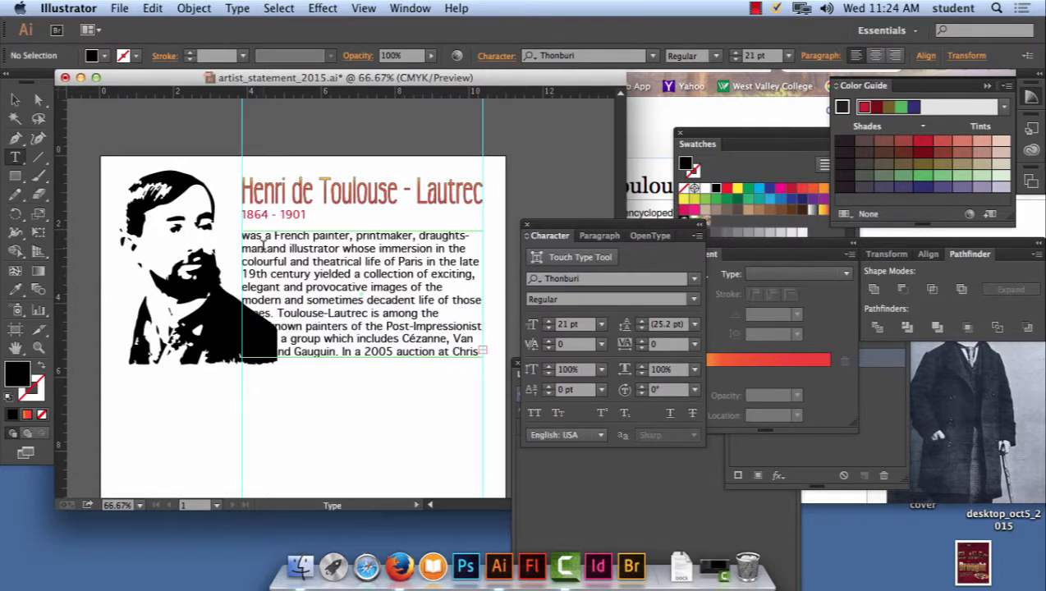
- Move the Character and Layers panels clear of the pasted biography, and select its text area as an object
key(super+equal)
key(super+equal)
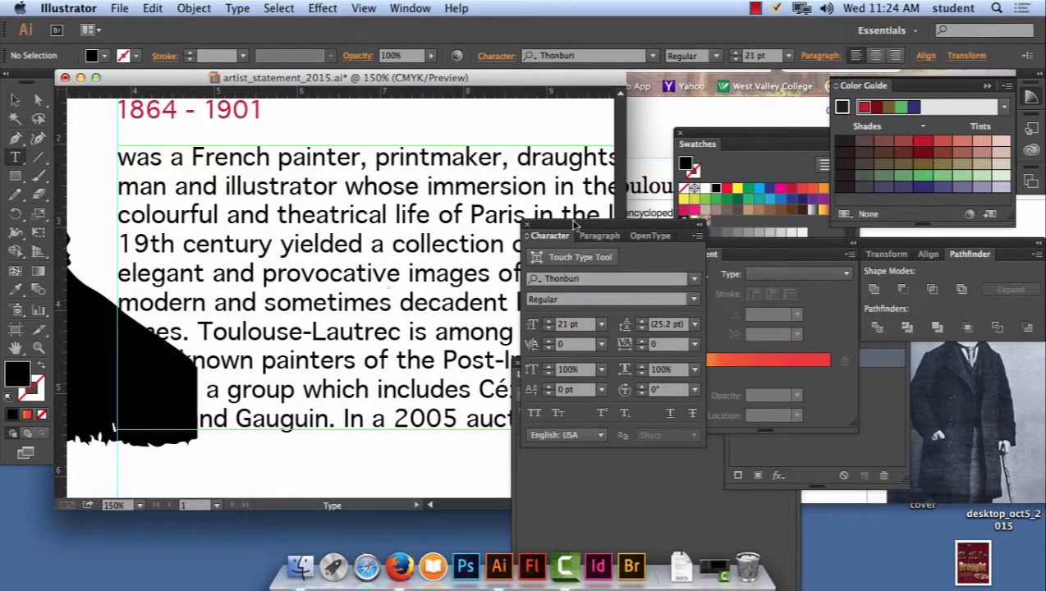
drag(575, 225, 689, 109)
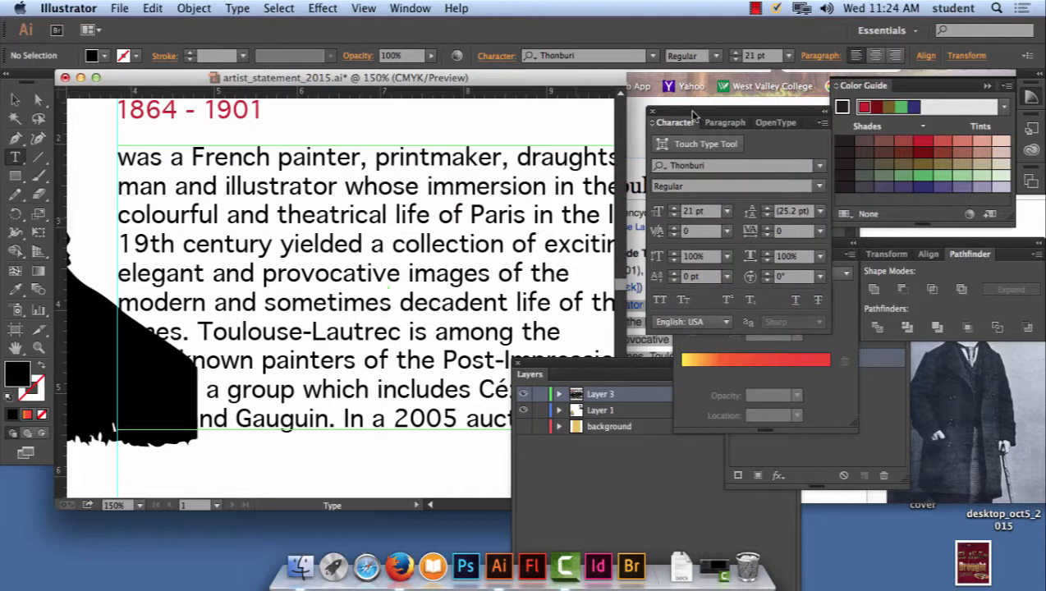
key(super+minus)
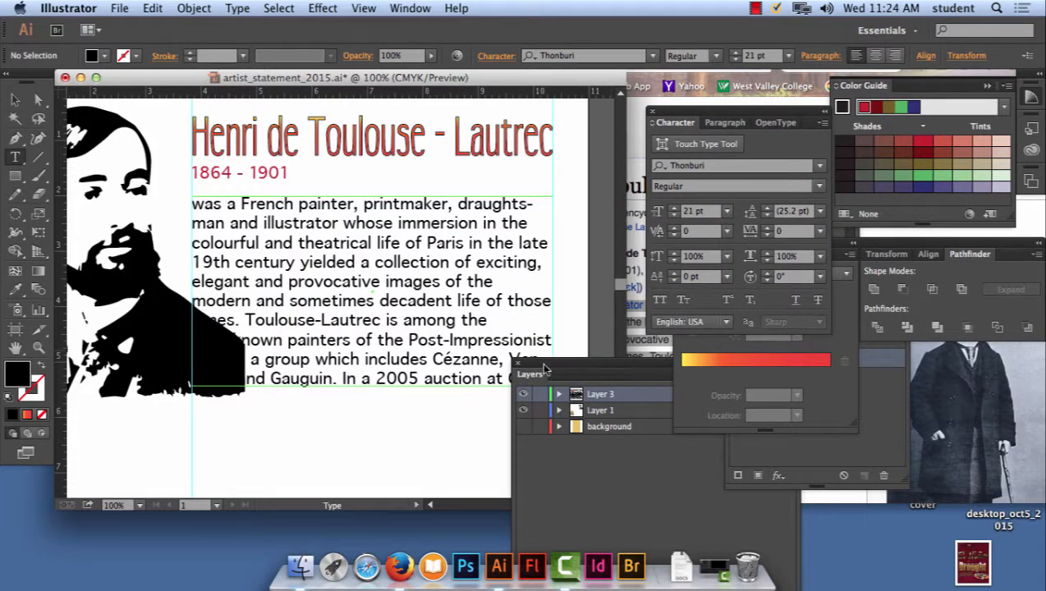
drag(547, 367, 554, 435)
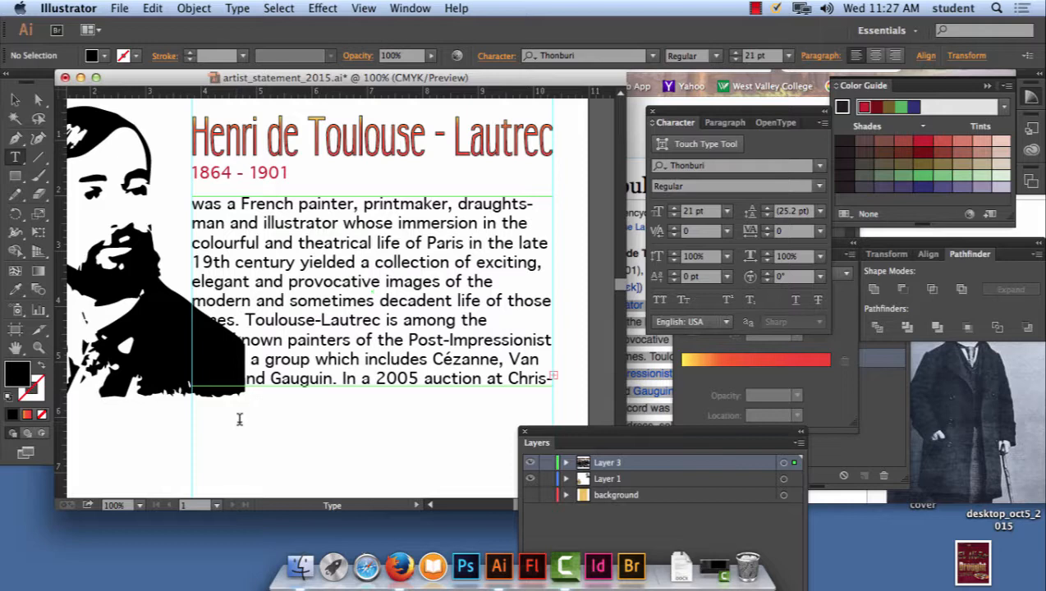
click(12, 100)
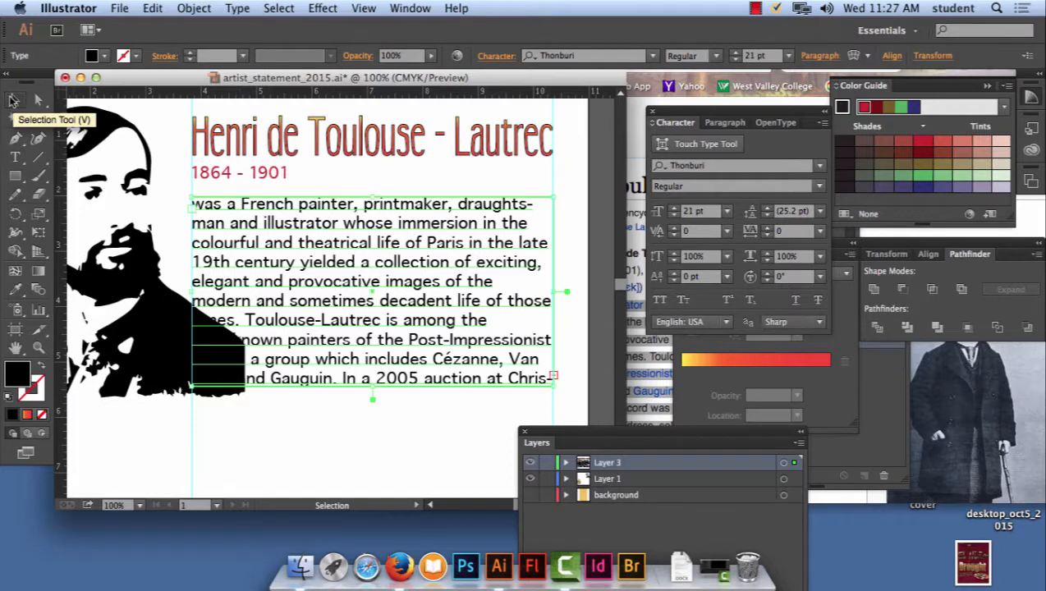
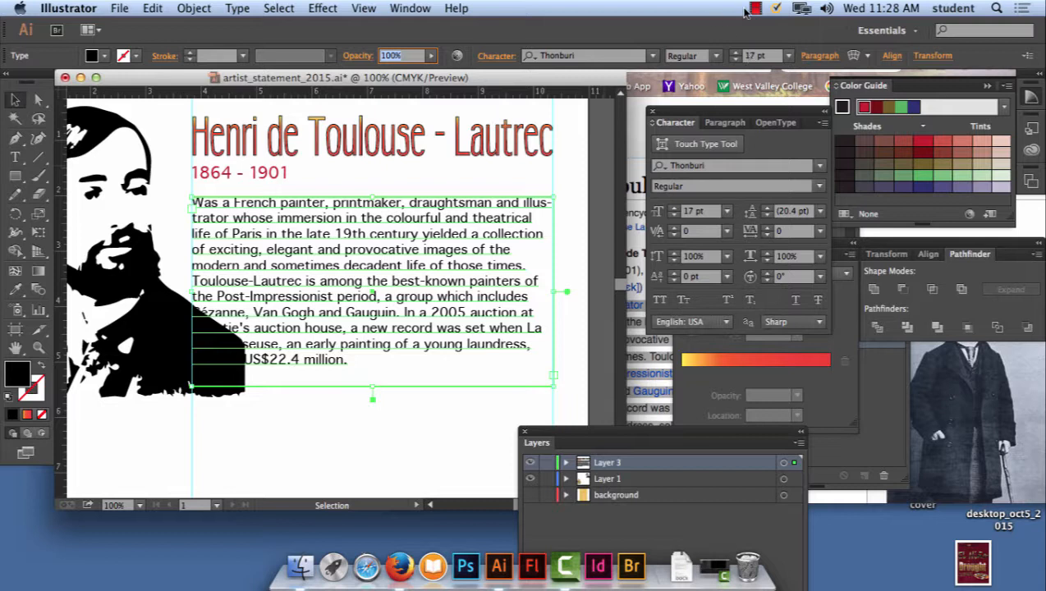
- Set the font size of the biography's text area to 16.5 pt
click(764, 55)
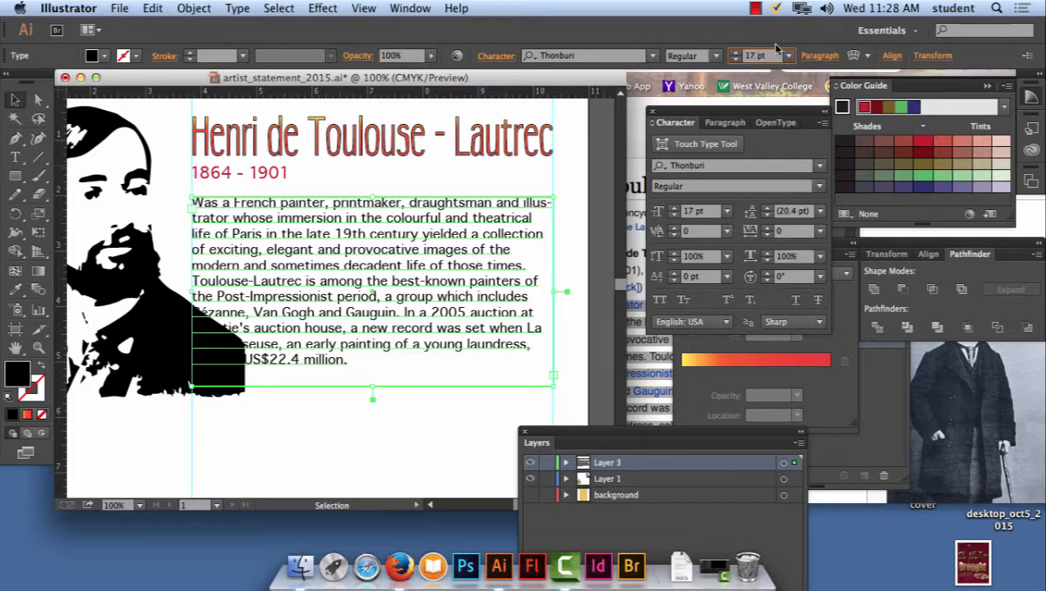
key(BackSpace)
text(6.5)
key(Return)
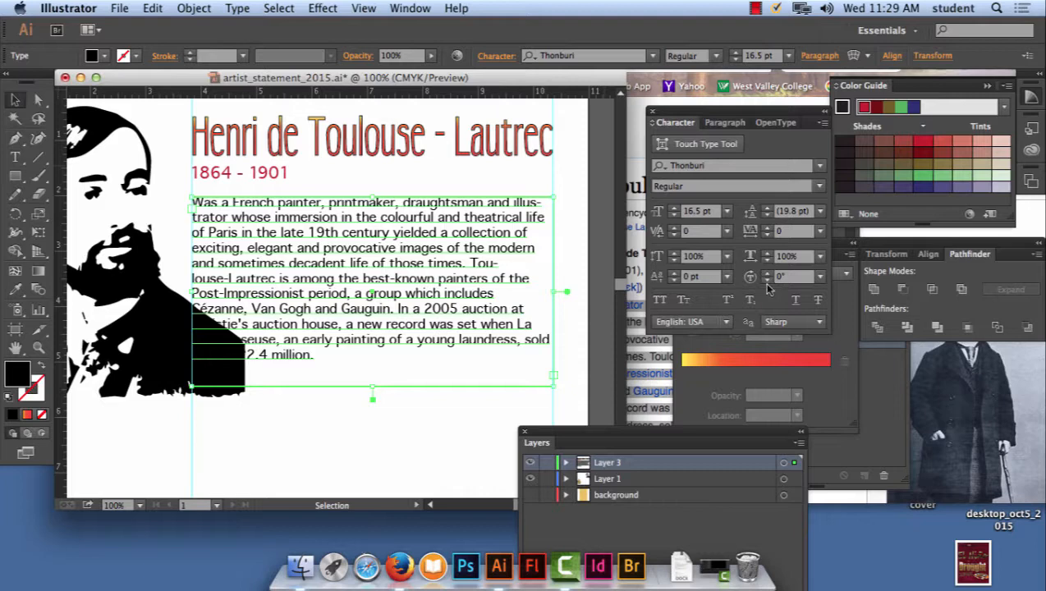
- Try a 14 pt leading on the biography and examine the line spacing up close
drag(695, 111, 608, 119)
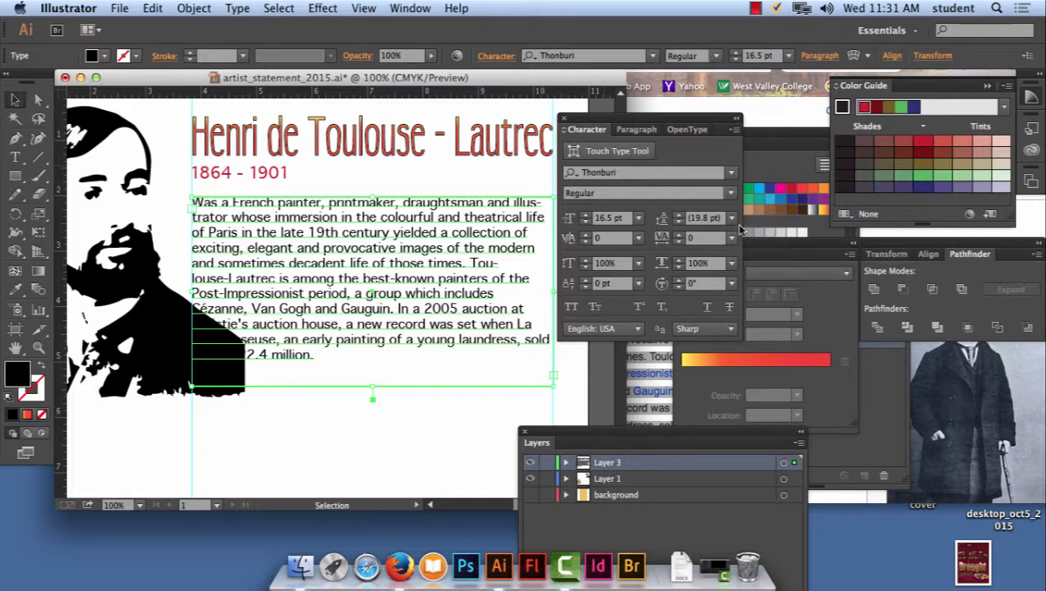
click(734, 220)
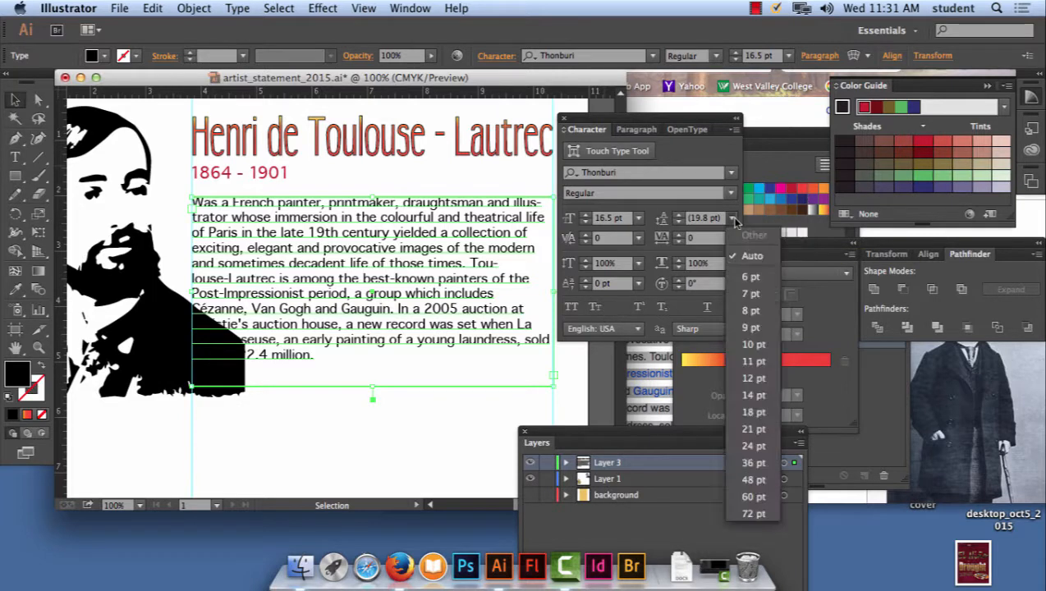
click(760, 398)
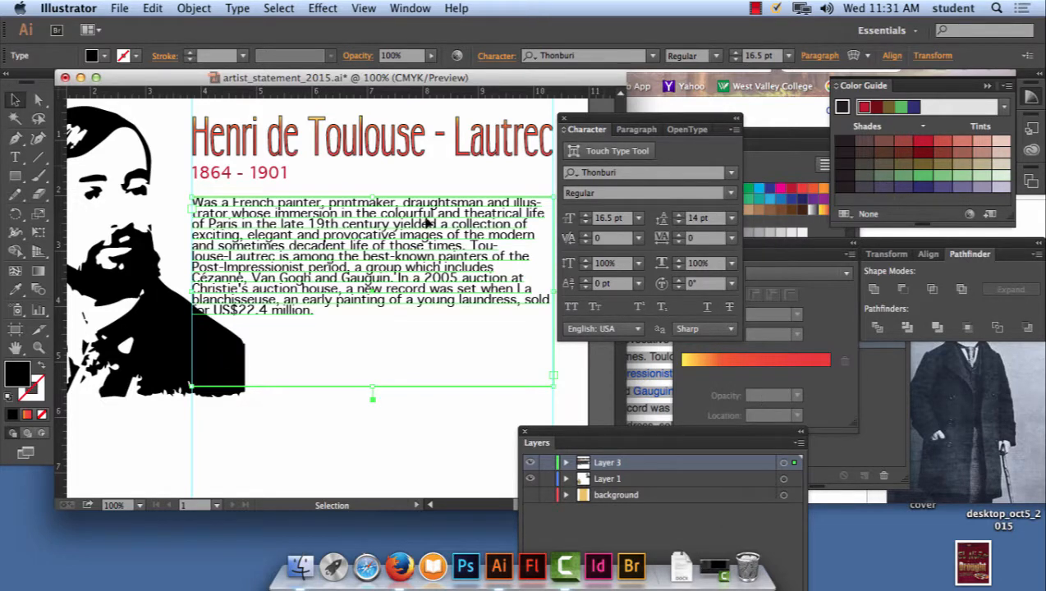
key(a)
key(super+equal)
key(super+equal)
key(super+equal)
key(super+equal)
key(super+equal)
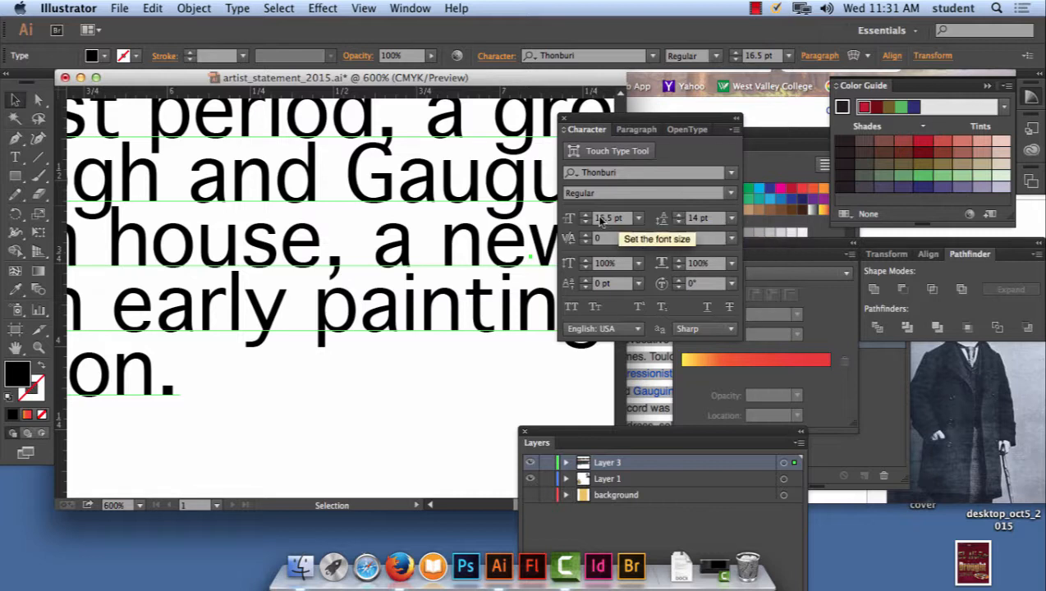
- Try a 21 pt leading on the biography and check the spacing of the whole paragraph
click(731, 219)
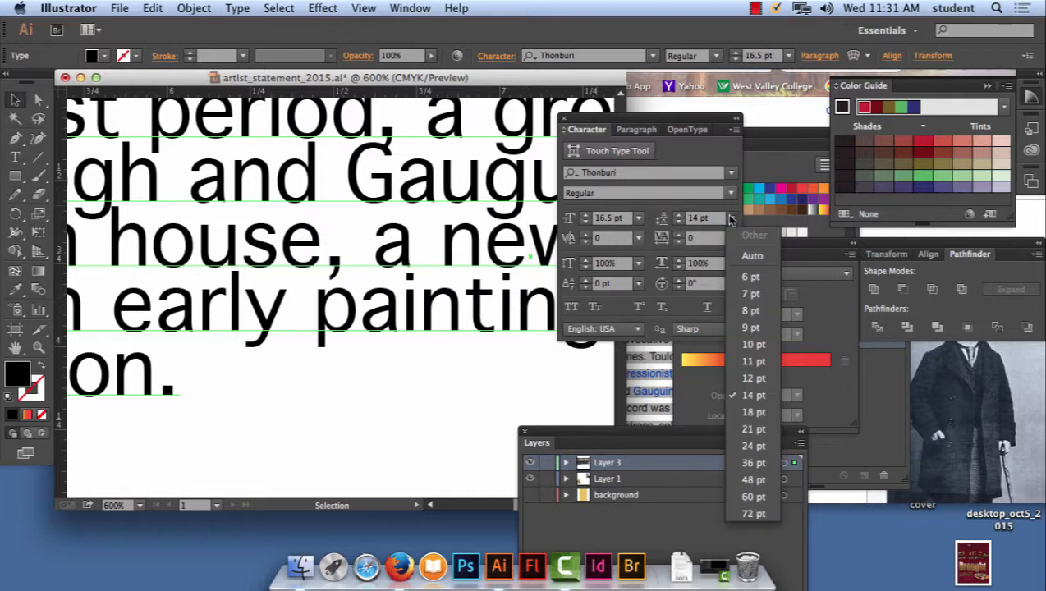
click(702, 219)
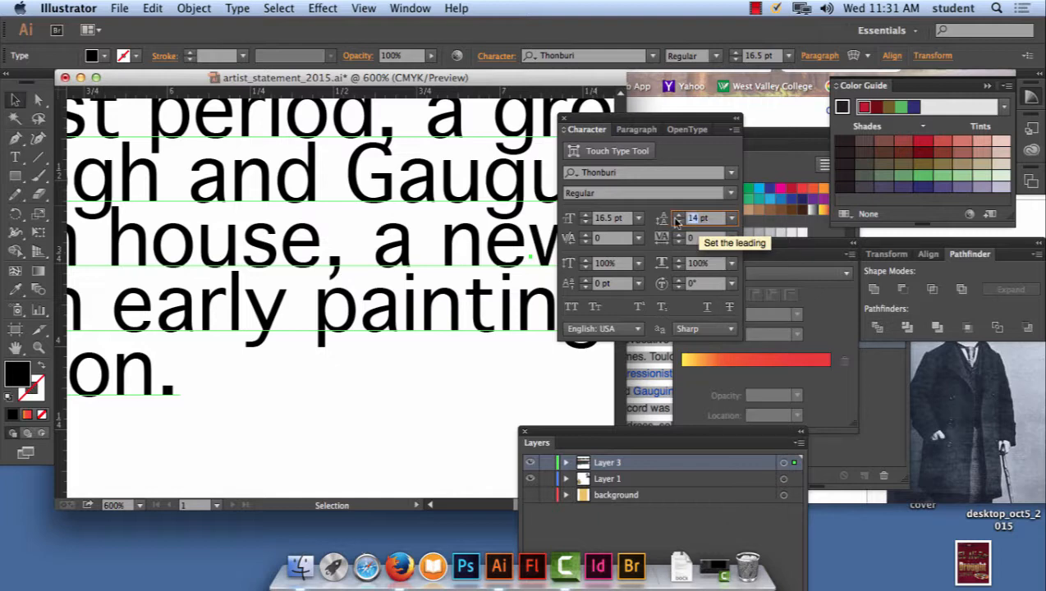
text(21)
key(Tab)
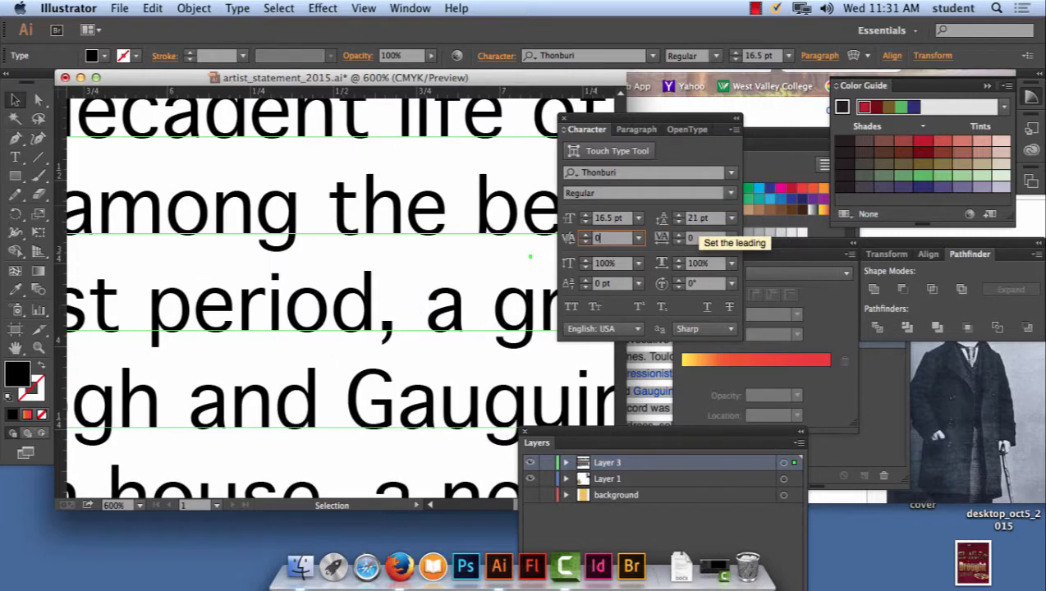
key(super+minus)
key(super+minus)
key(super+minus)
key(super+minus)
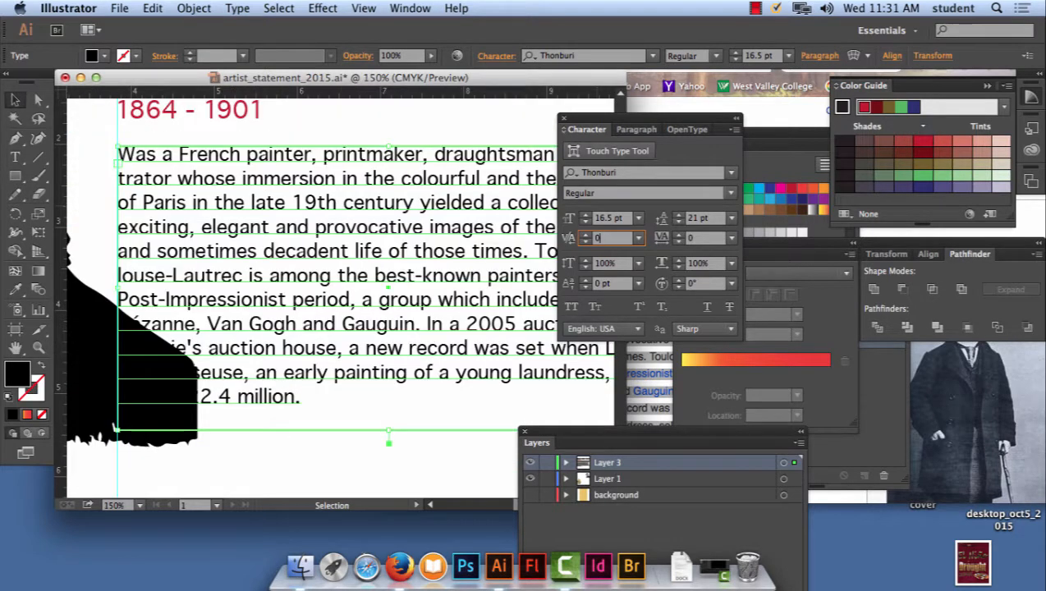
- Try leadings of 22 pt and 24 pt on the biography text
click(697, 218)
key(Up)
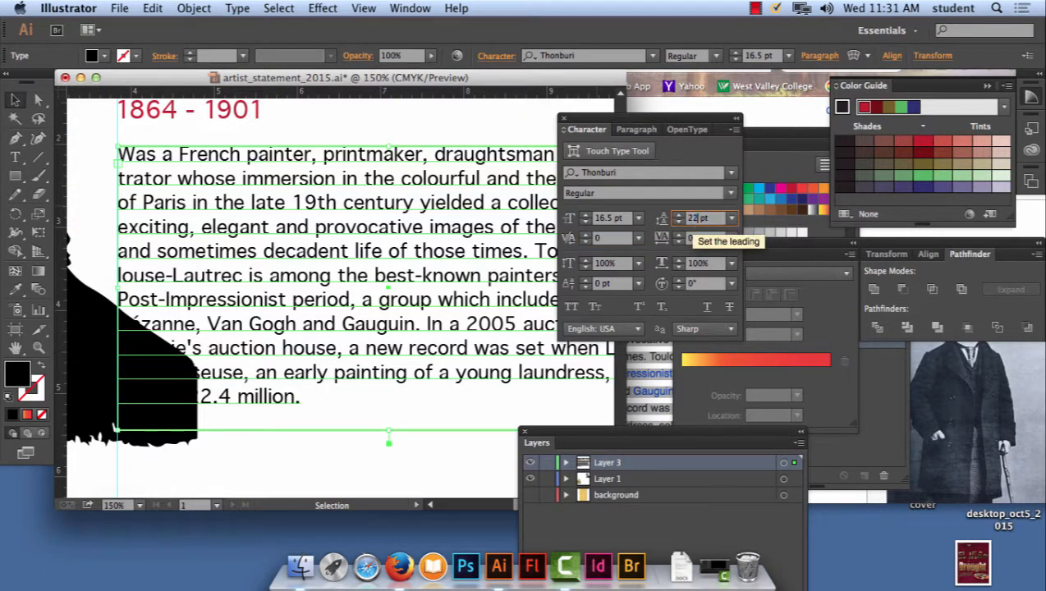
key(Tab)
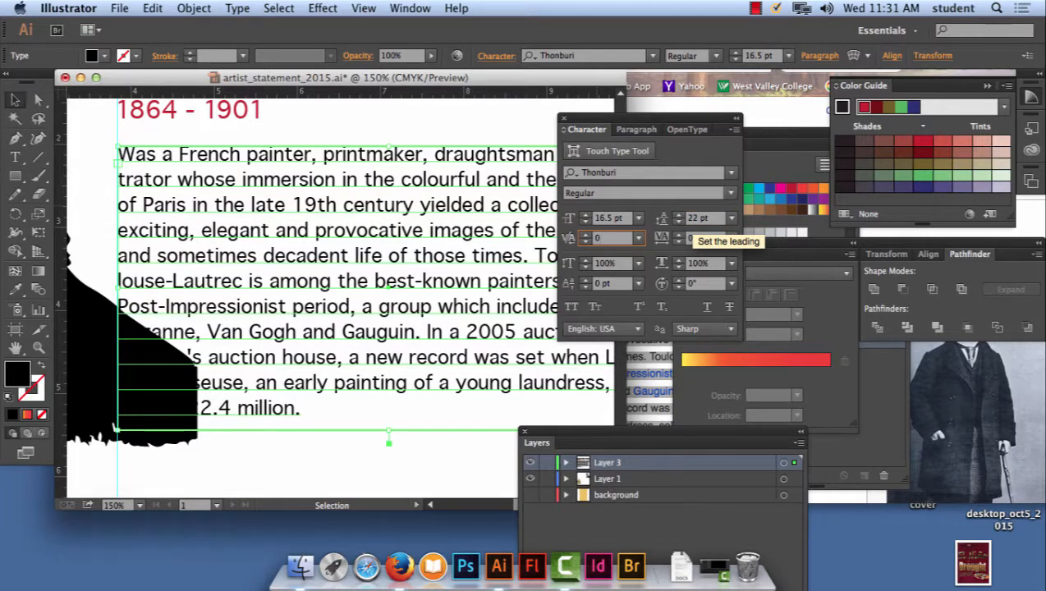
click(696, 217)
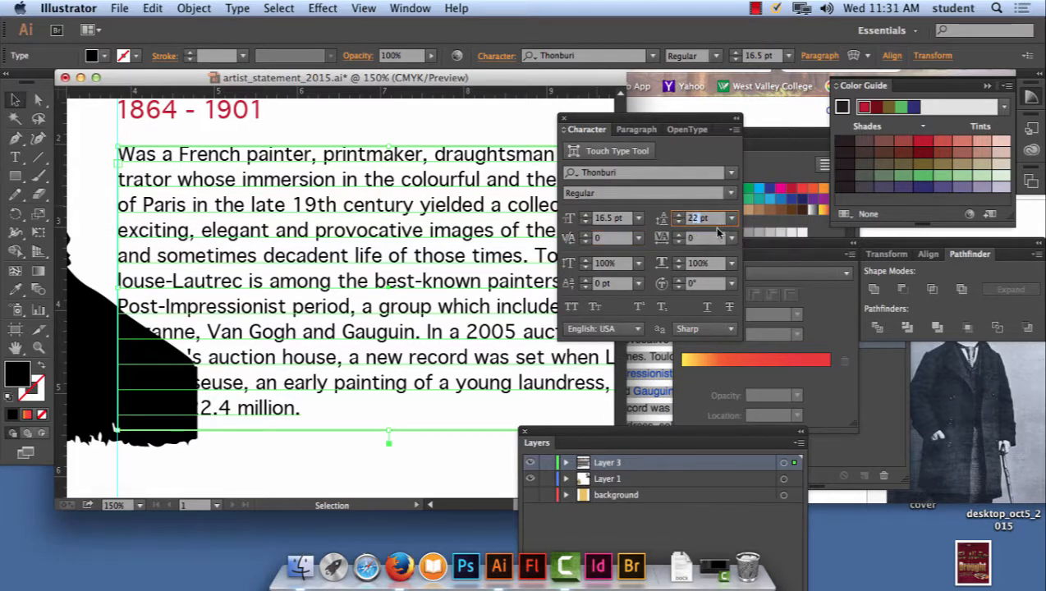
click(697, 218)
key(Tab)
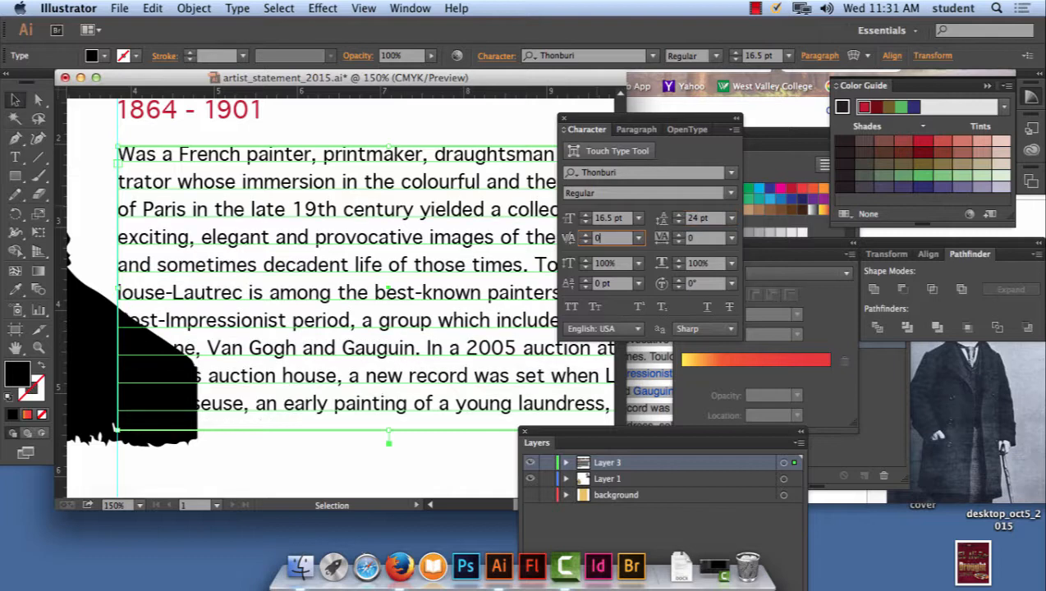
- Set the biography's leading to 23 pt and move the Character panel clear of the text
click(696, 218)
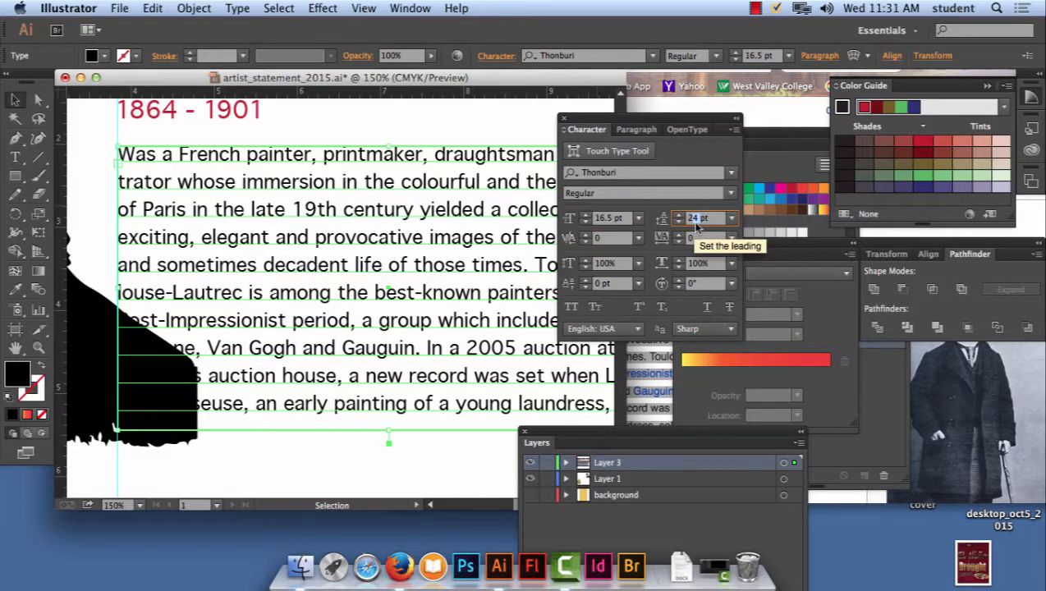
text(23)
key(Tab)
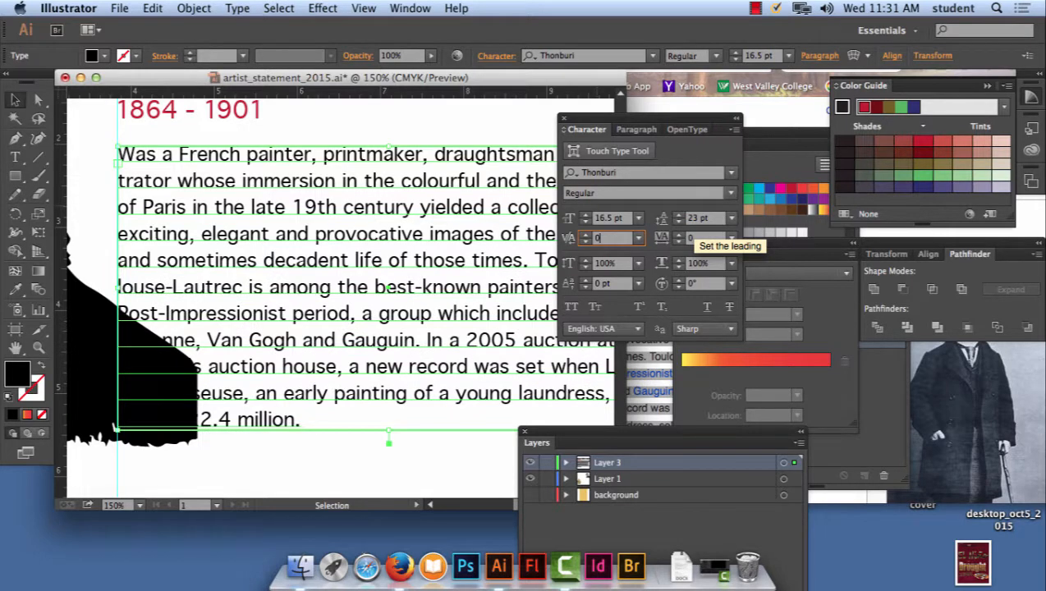
drag(609, 121, 753, 124)
key(super+minus)
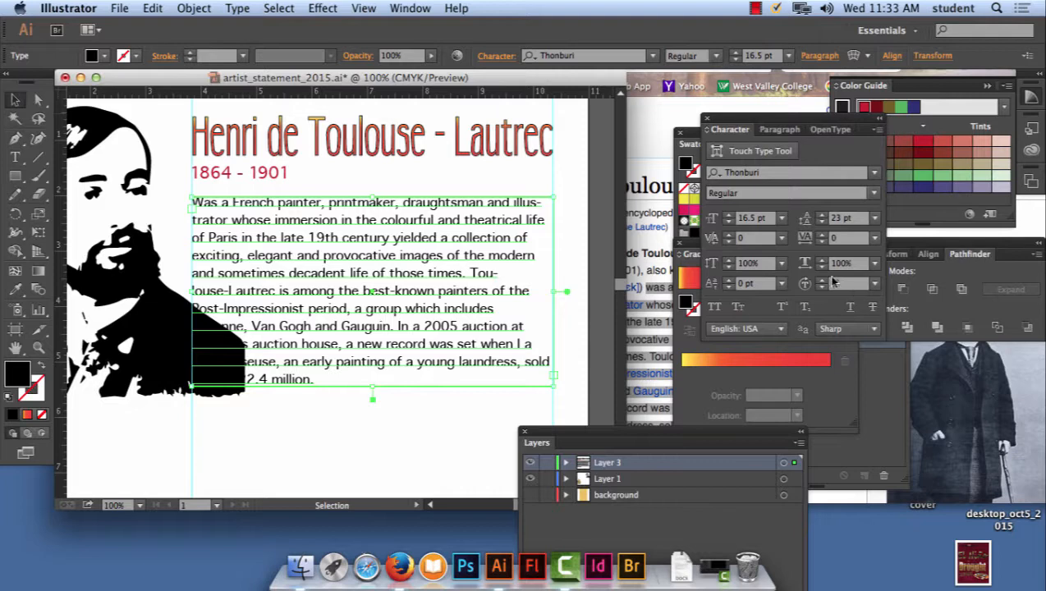
- Open the paragraph settings, turn off automatic hyphenation for the biography, and move the panel off the text
click(409, 8)
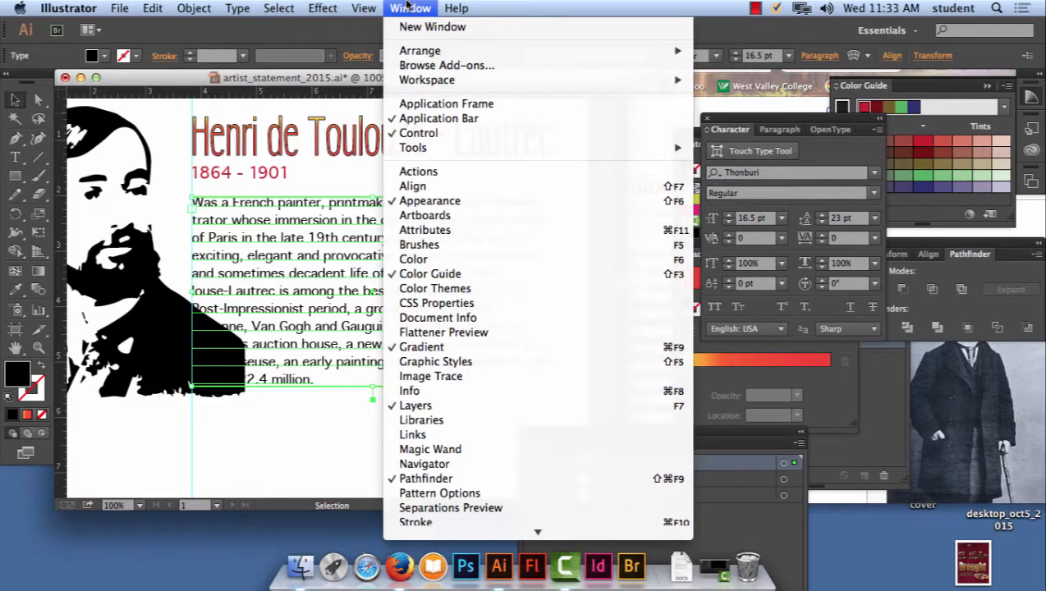
scroll(452, 287, down, 5)
mouse_move(450, 424)
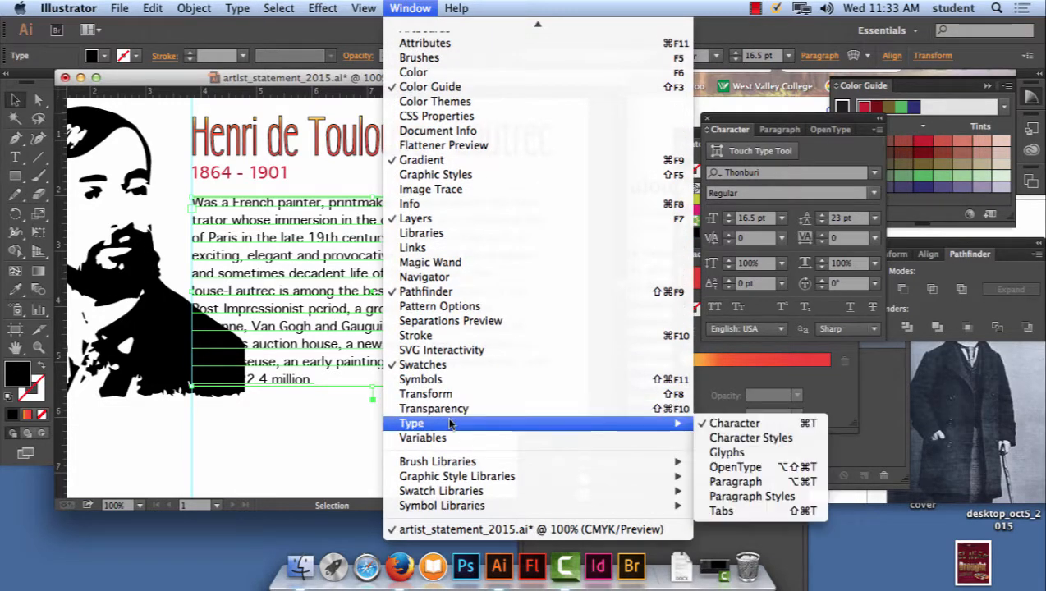
click(786, 482)
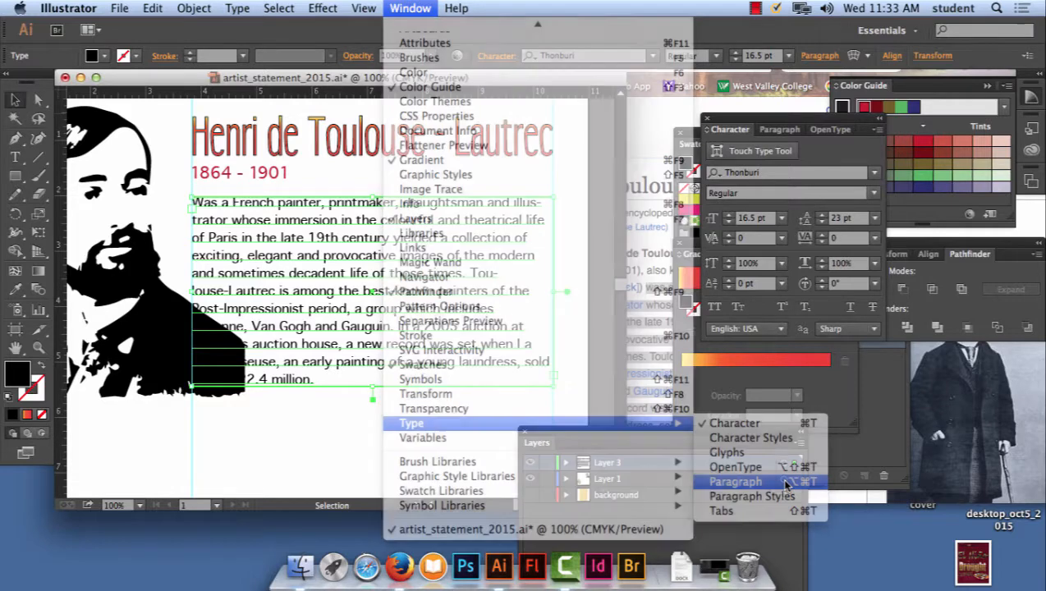
drag(734, 121, 370, 143)
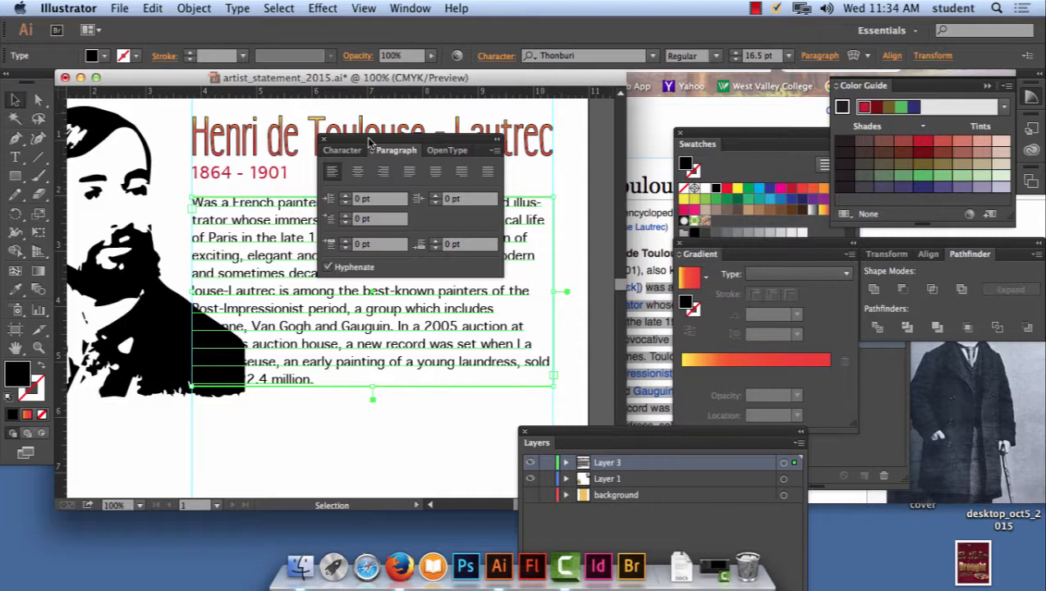
click(328, 267)
drag(354, 140, 622, 136)
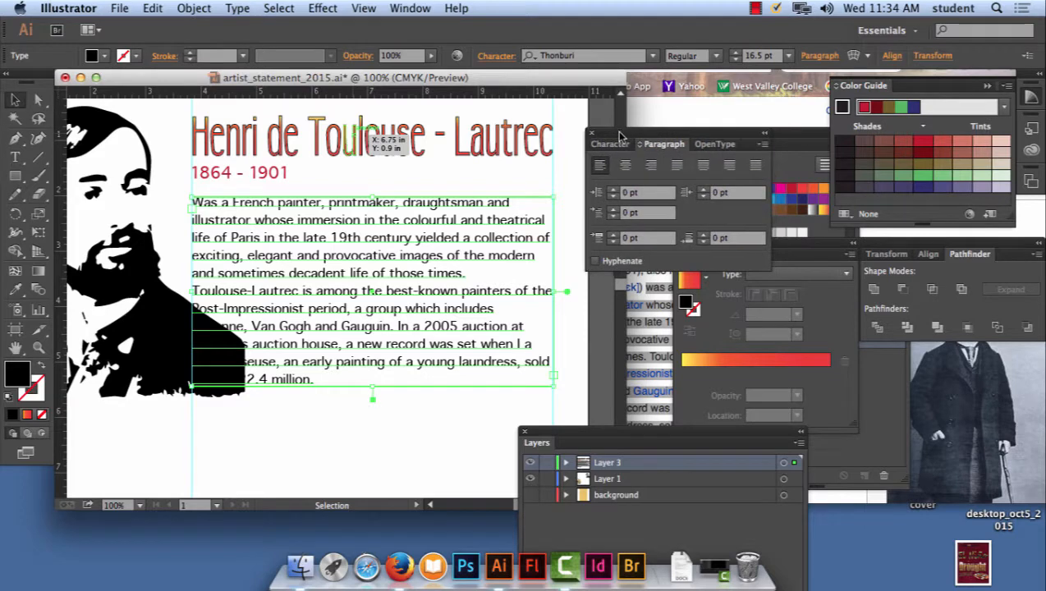
- Toggle the biography's automatic hyphenation on and back off to compare the line breaks
click(597, 262)
click(597, 262)
click(596, 263)
click(597, 263)
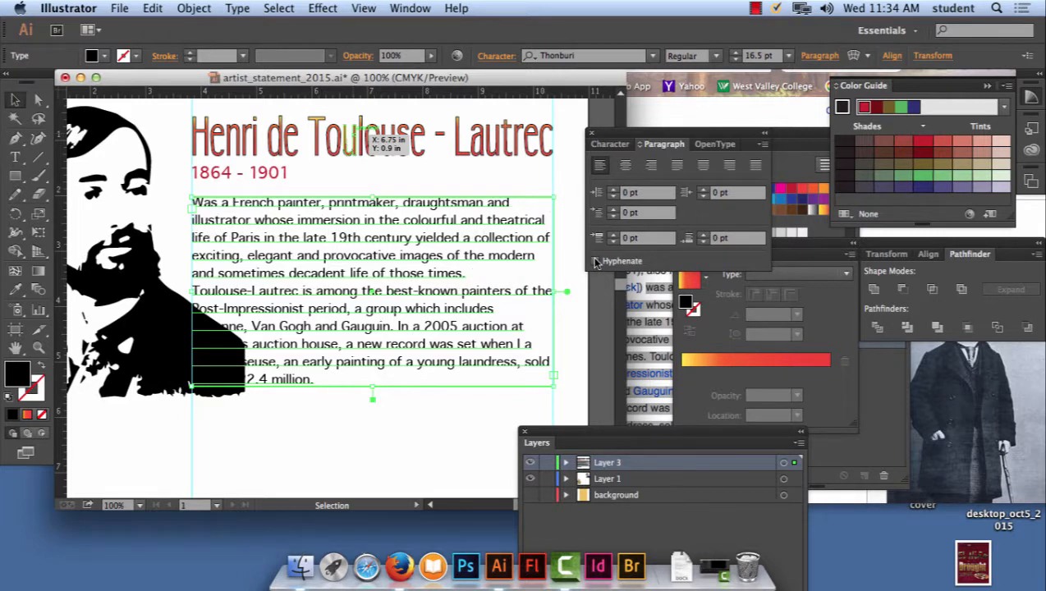
- Replace the hyphen in "Toulouse-Lautrec" within the biography with a space, and select the text area as an object
triple_click(252, 294)
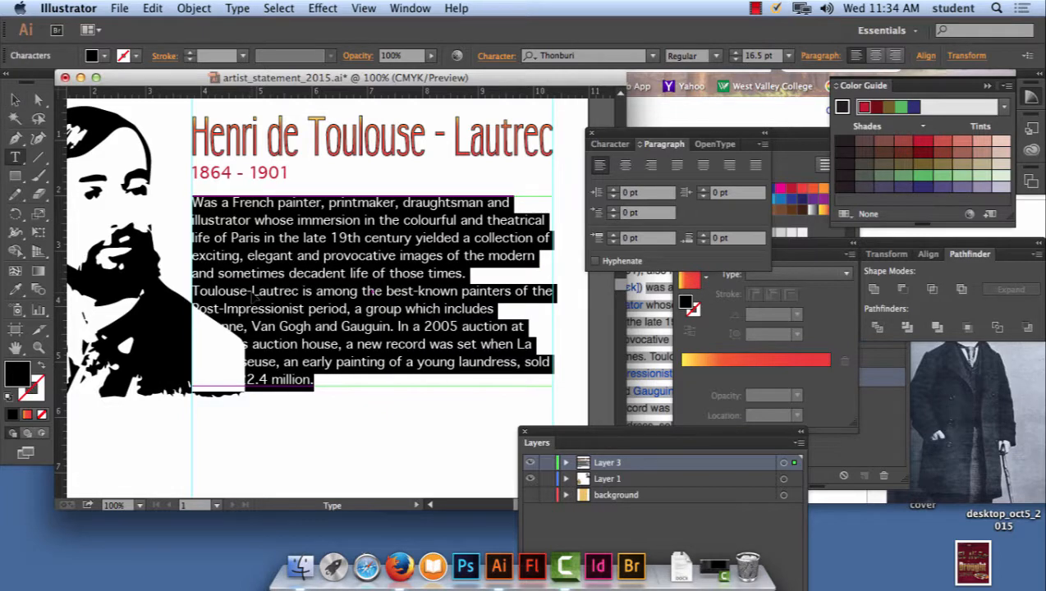
click(252, 294)
key(BackSpace)
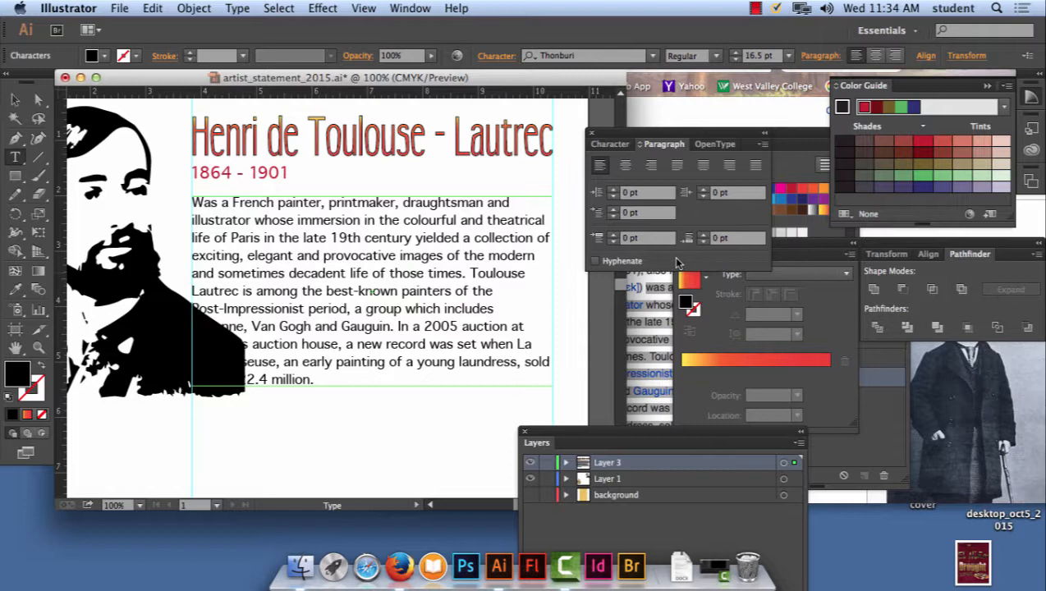
key(Escape)
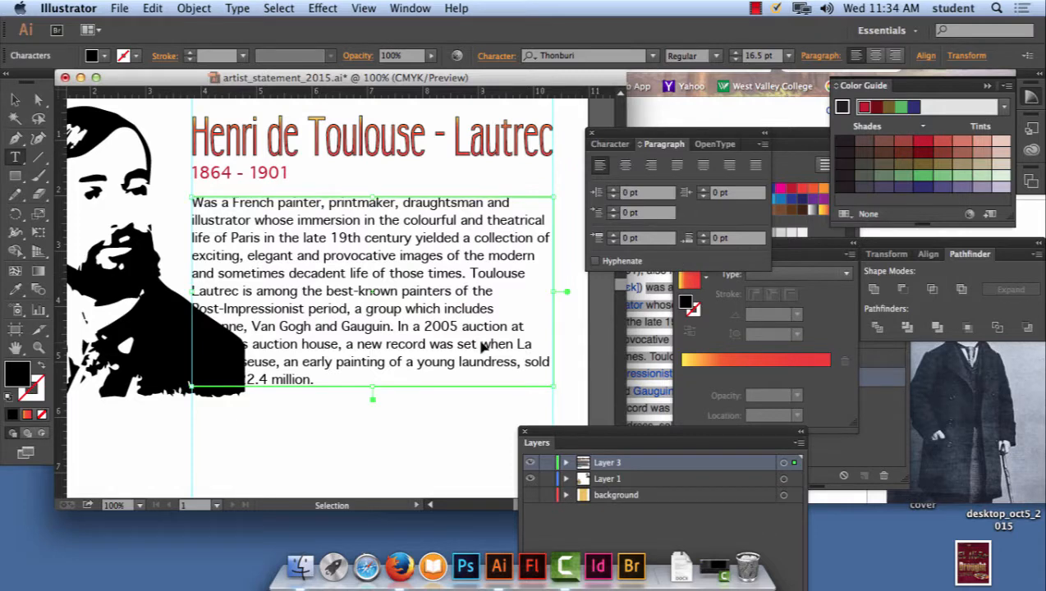
key(super+plus)
key(super+plus)
scroll(229, 175, left, 2)
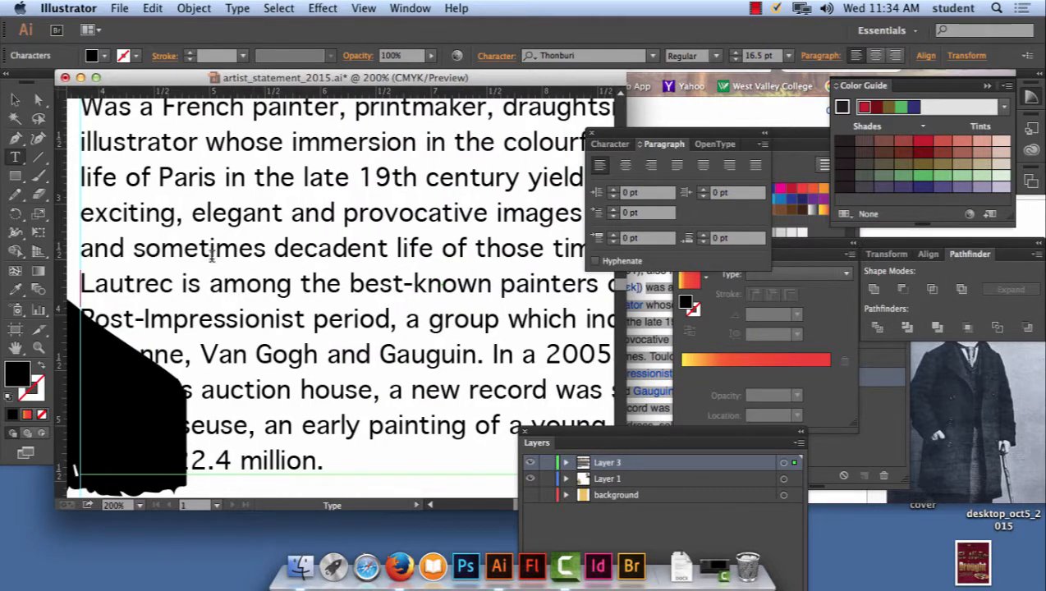
click(15, 99)
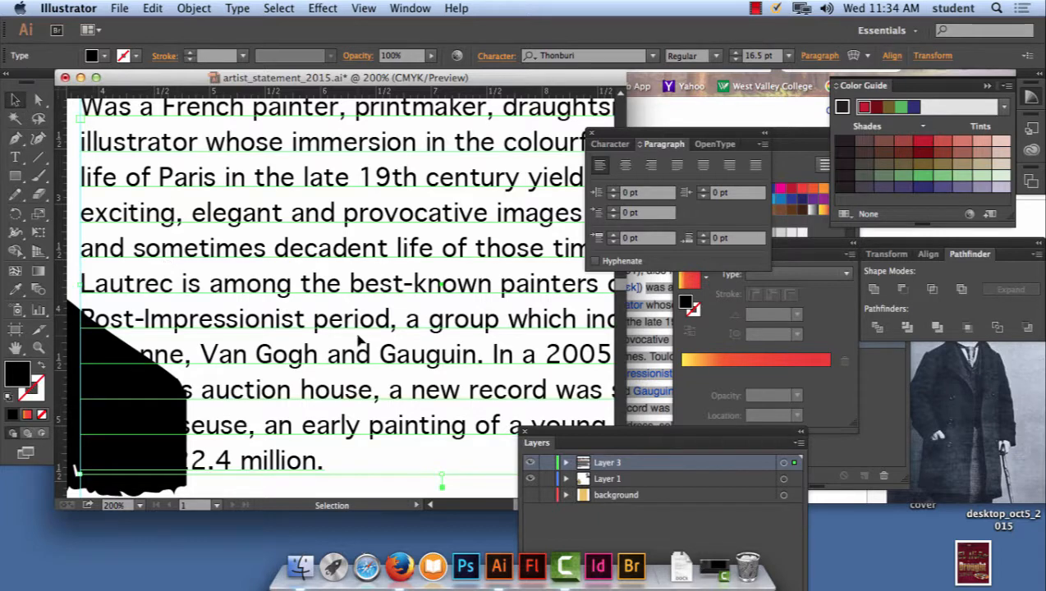
- Expand Layer 1 and toggle the visibility of the portrait and of Layer 3 to examine where portrait and biography overlap
drag(211, 303, 333, 261)
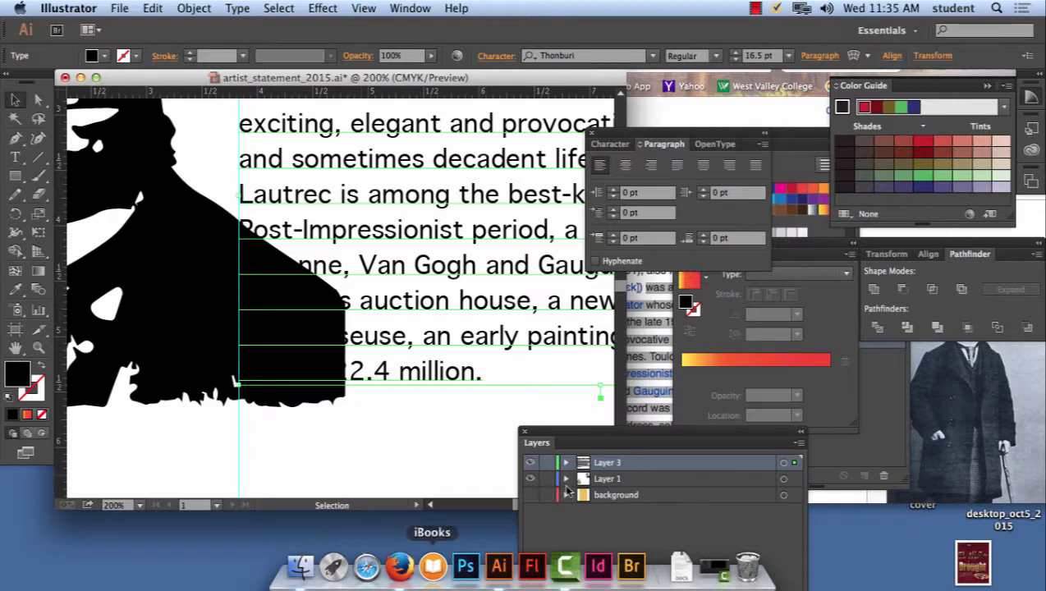
drag(610, 440, 739, 125)
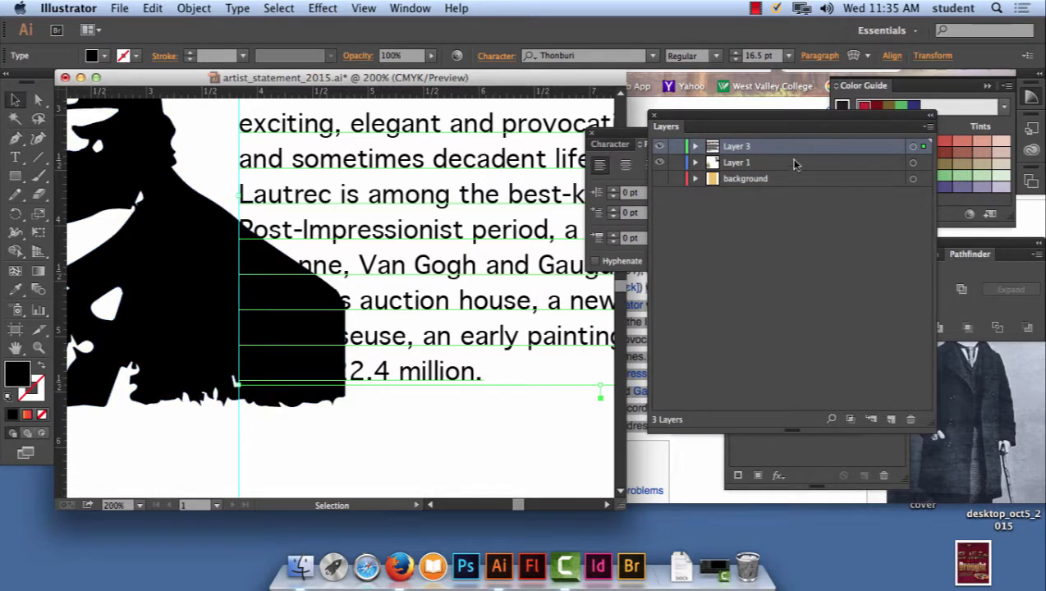
click(696, 163)
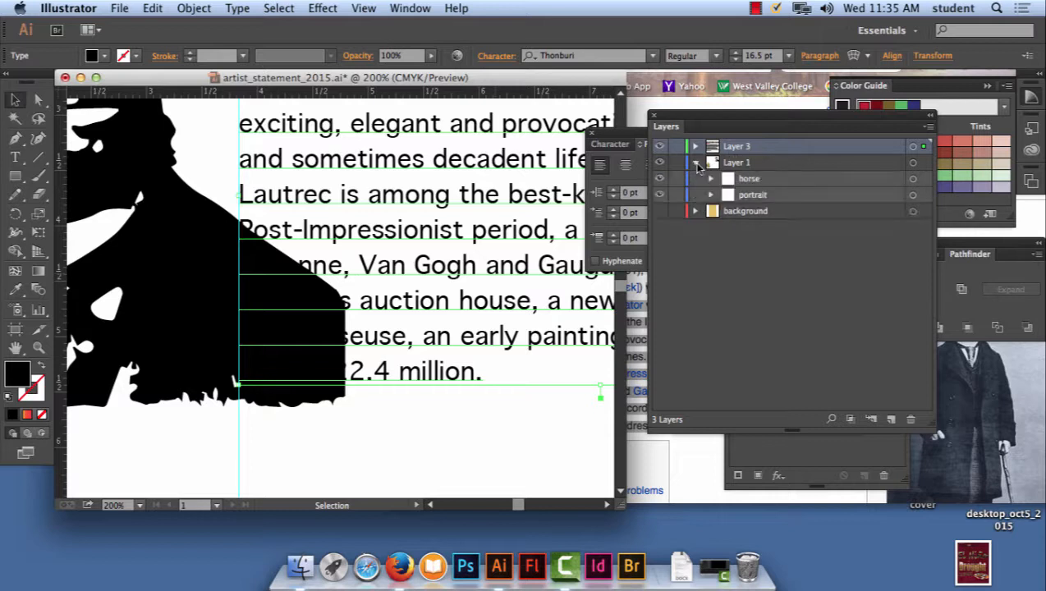
click(660, 196)
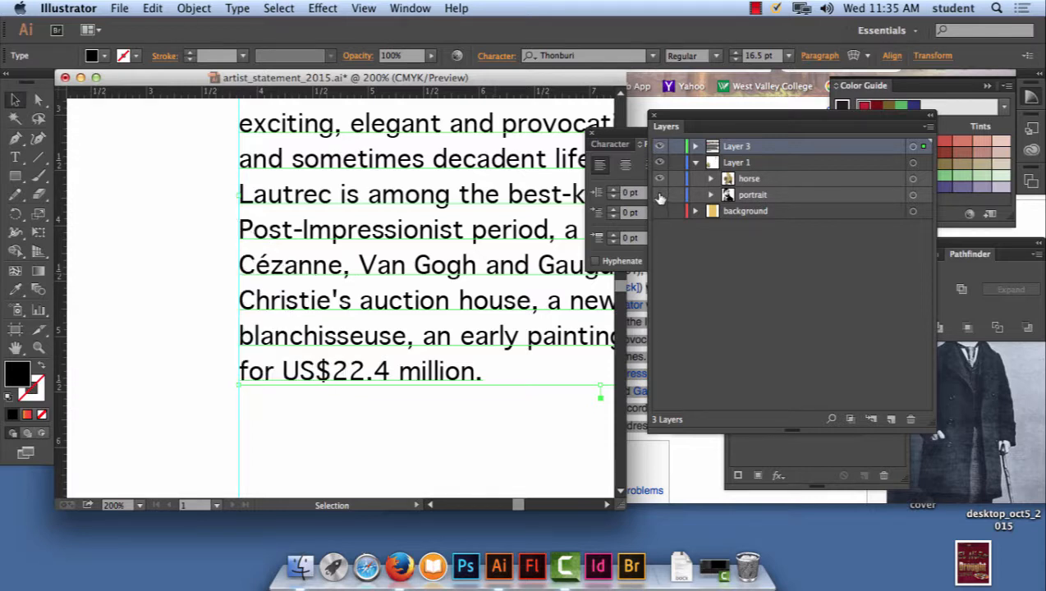
click(660, 196)
click(660, 197)
click(661, 196)
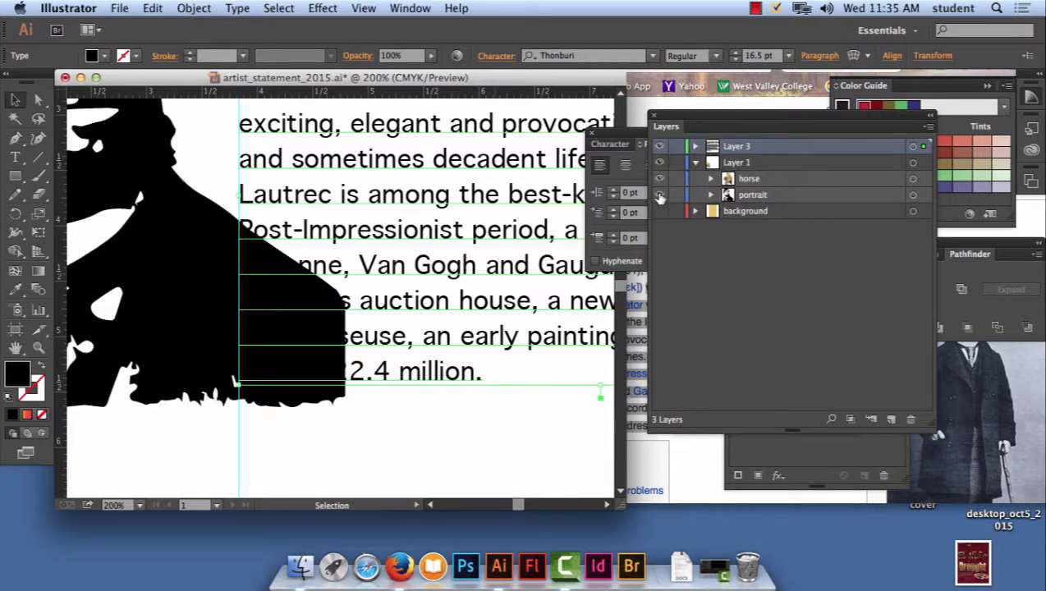
click(658, 148)
click(659, 148)
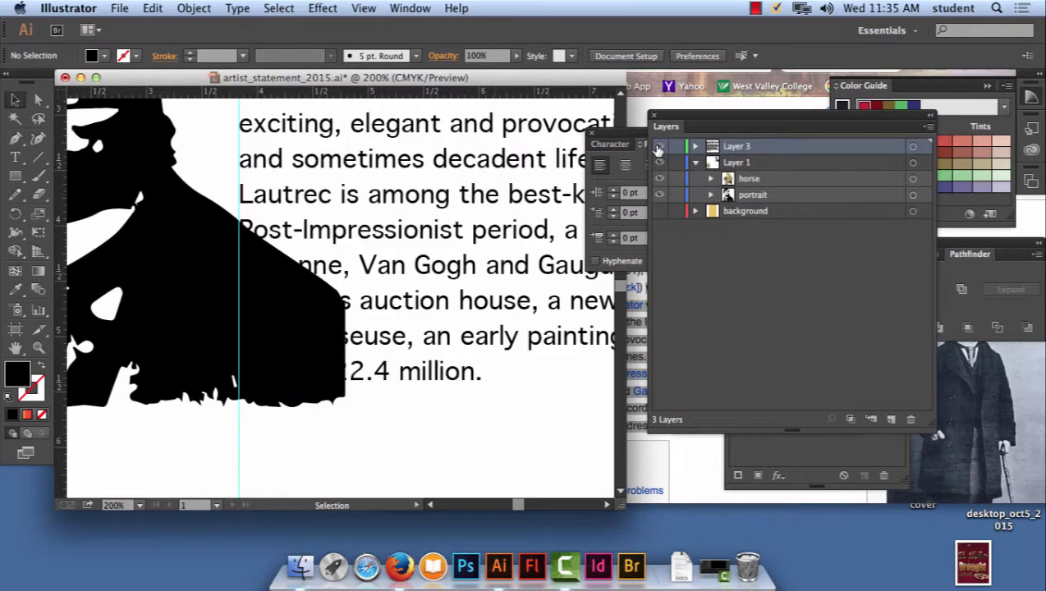
- Toggle the visibility of Layer 3 and the portrait repeatedly to examine how the portrait and biography overlap
click(658, 147)
click(658, 148)
click(659, 148)
click(658, 147)
click(658, 147)
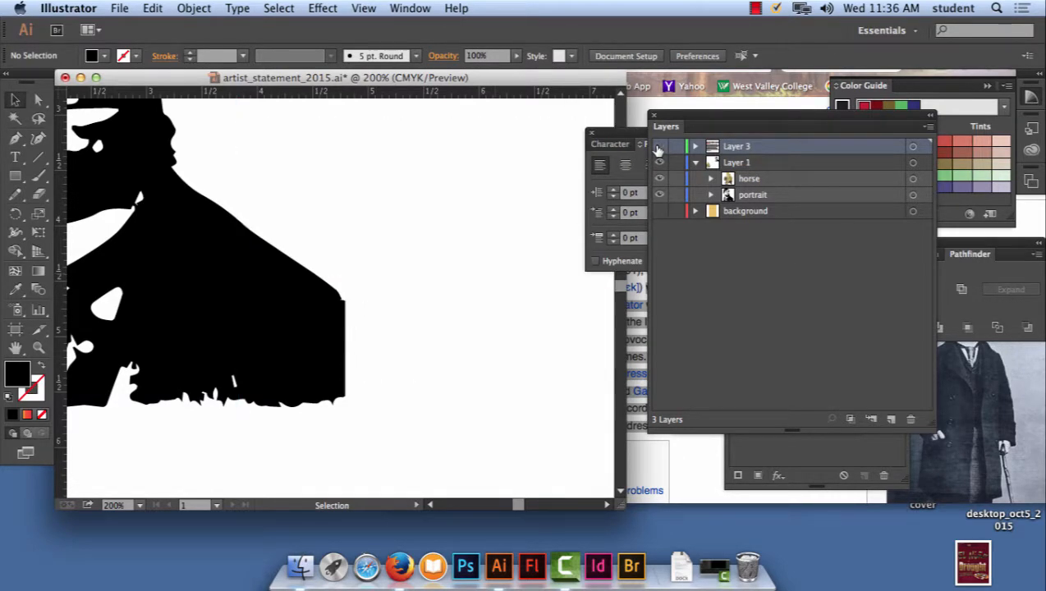
click(659, 148)
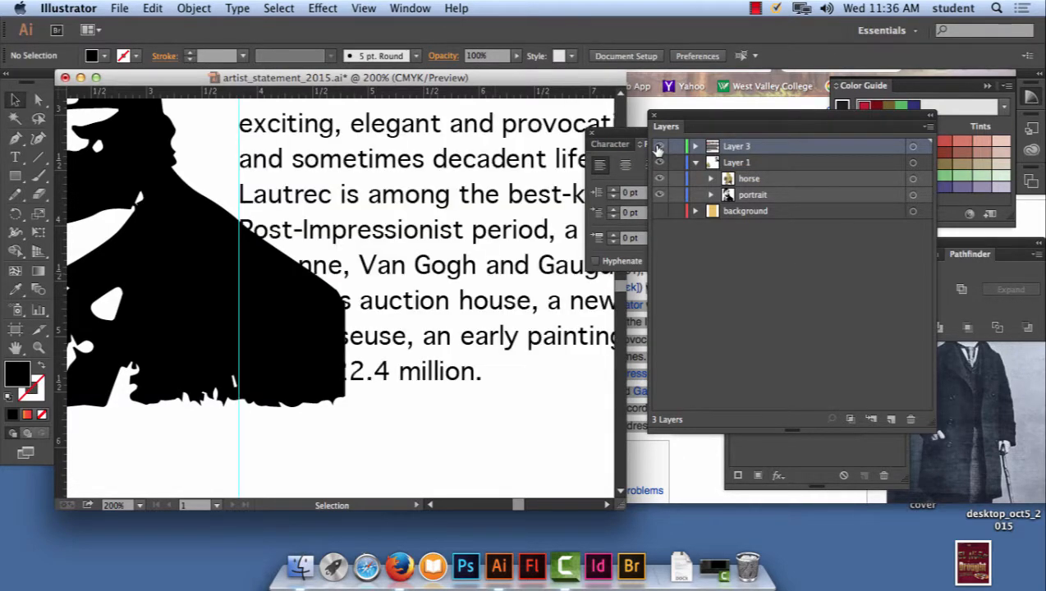
click(660, 195)
click(660, 195)
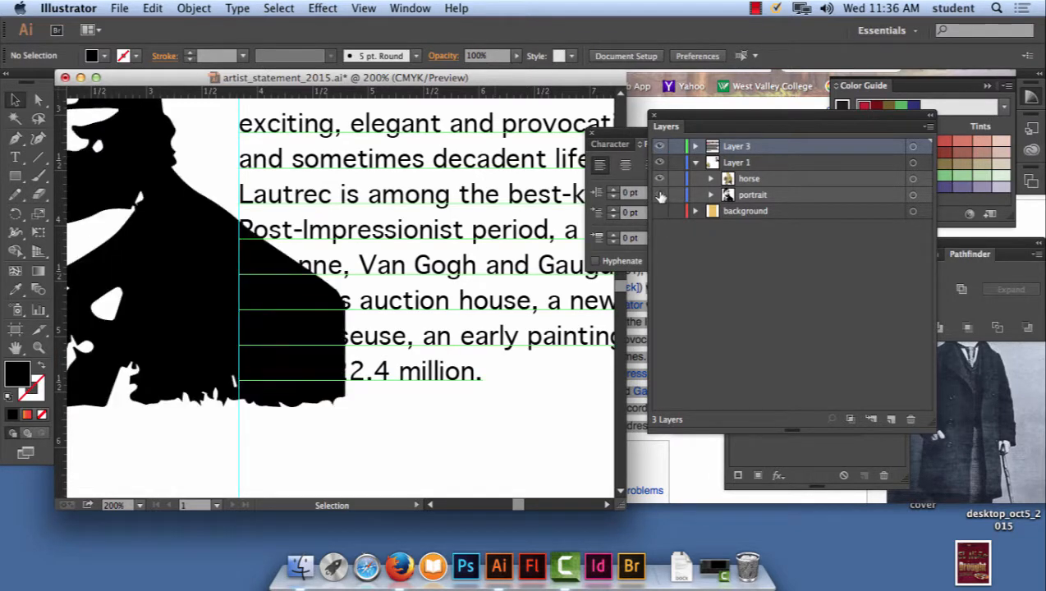
click(661, 195)
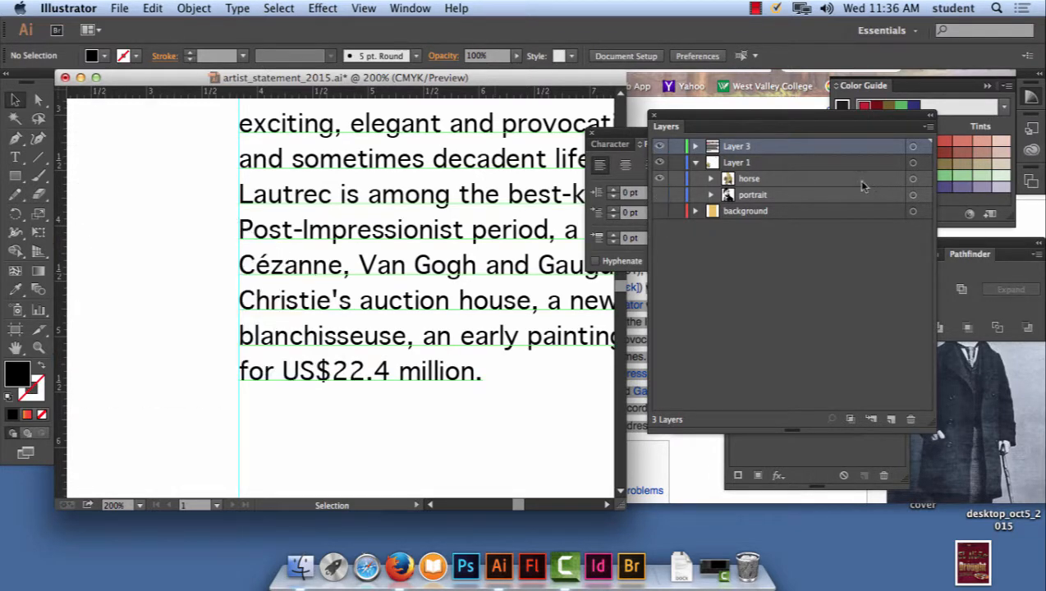
click(660, 194)
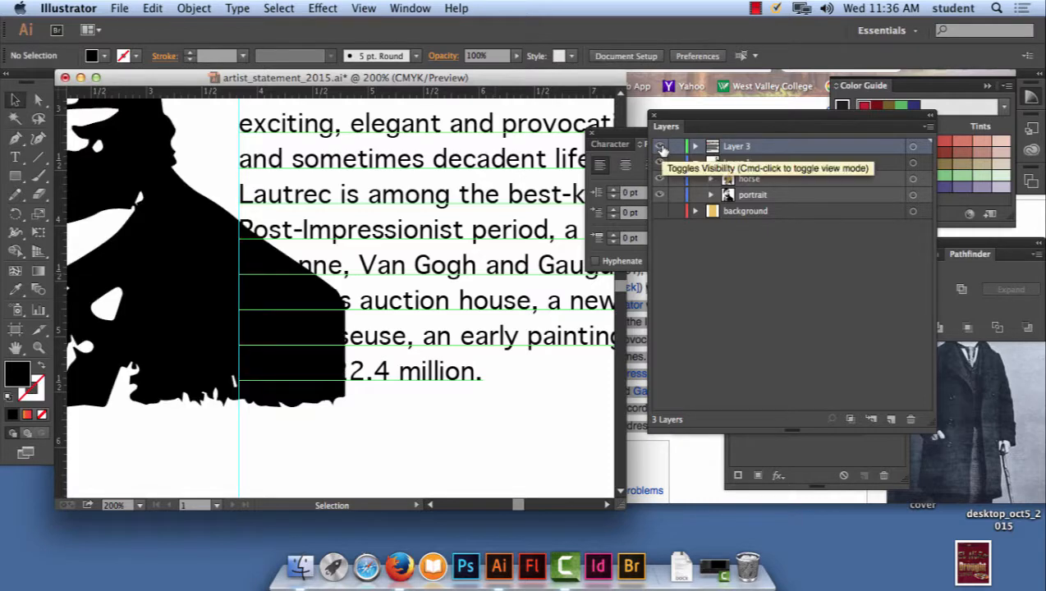
click(660, 146)
click(661, 146)
click(661, 146)
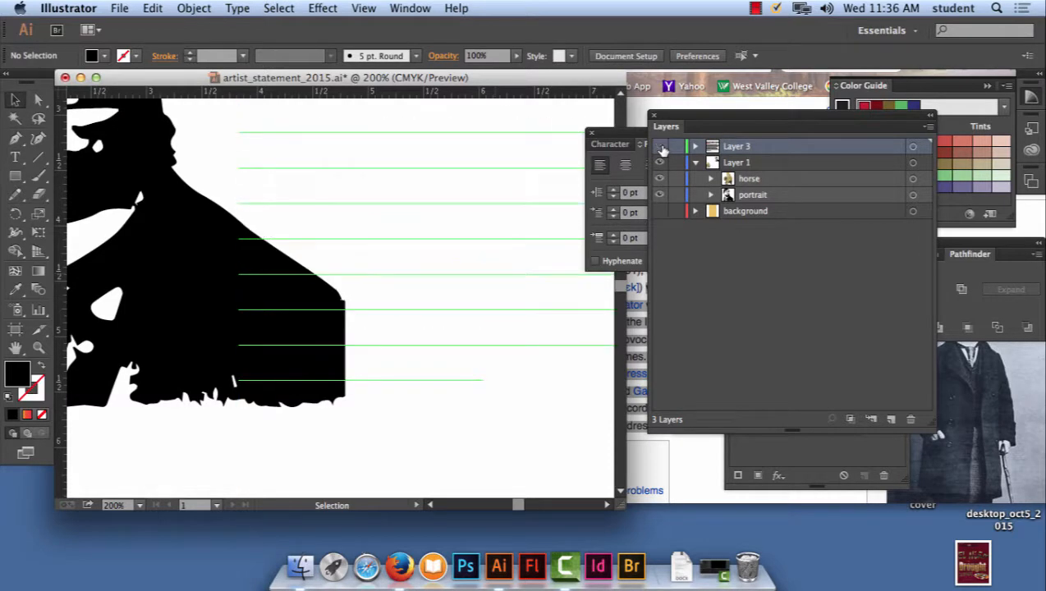
click(661, 146)
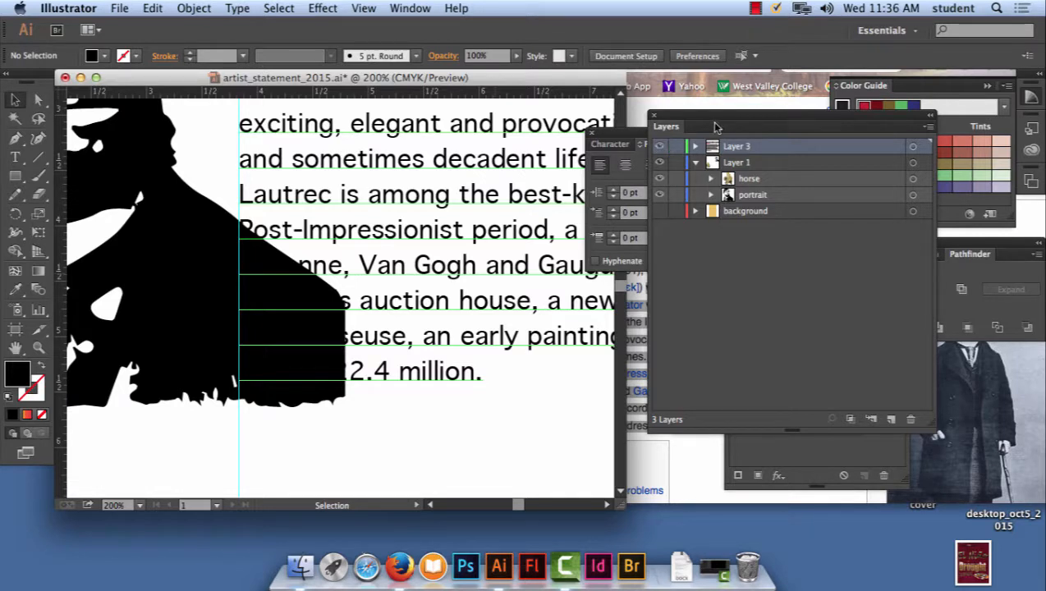
- Expand Layer 3, identify the biography text object, and move it into Layer 1 between the horse and the portrait
click(695, 146)
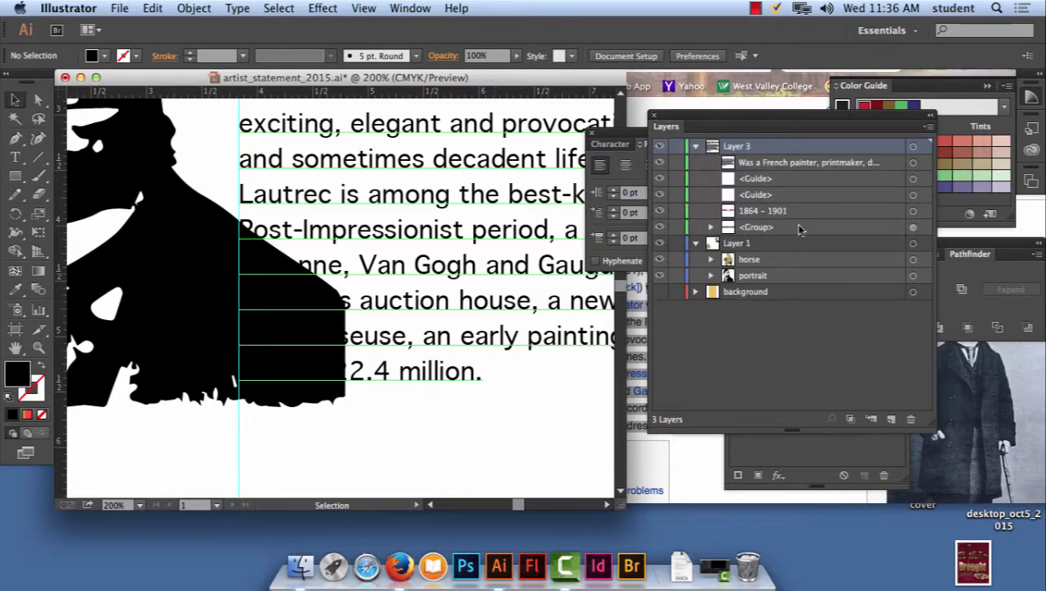
click(765, 163)
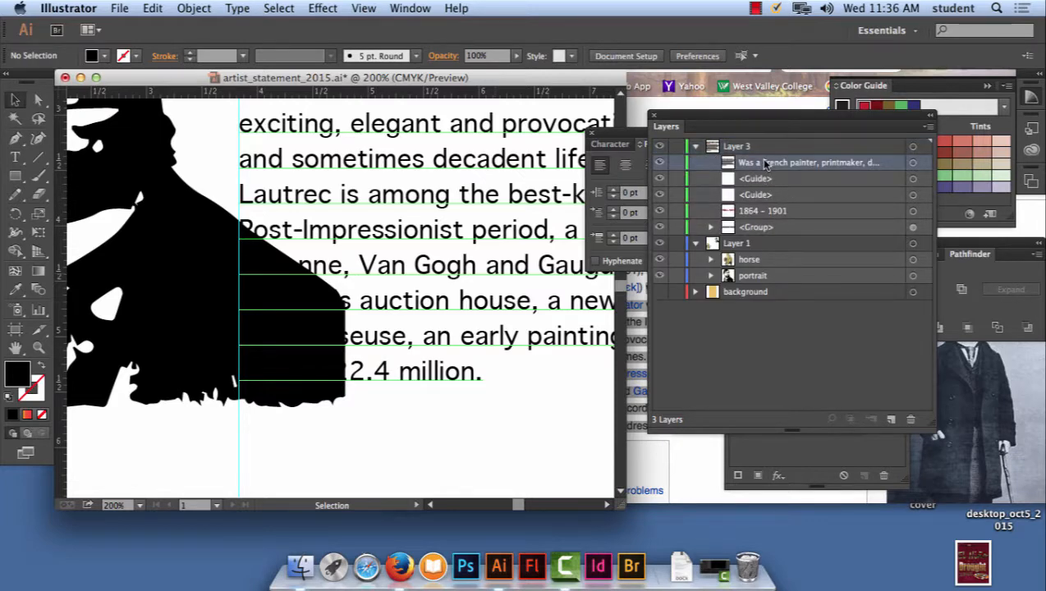
click(660, 163)
click(659, 162)
drag(793, 163, 786, 272)
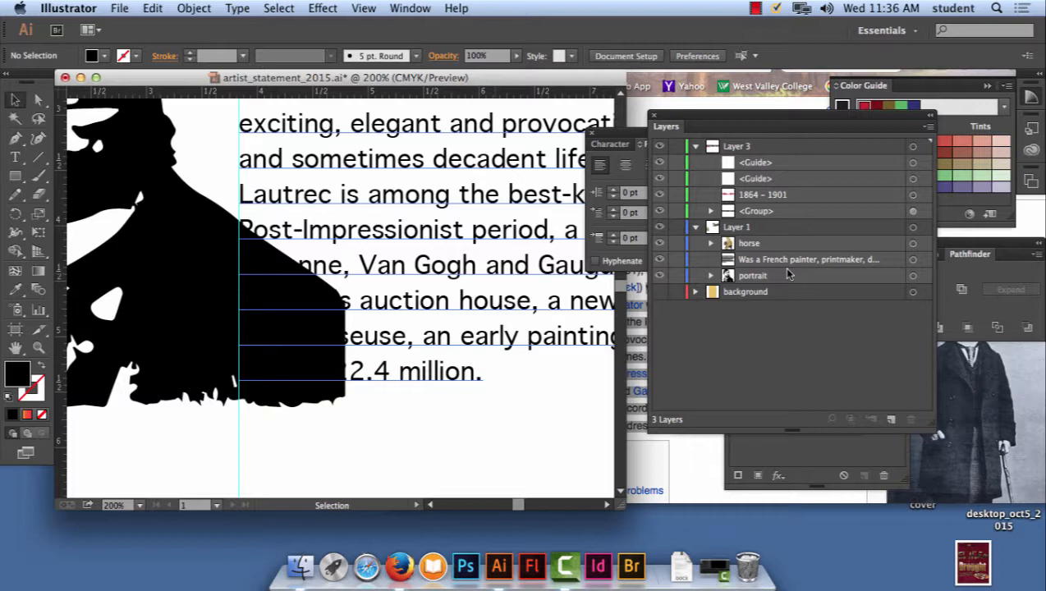
- Select the portrait and the biography text together
click(213, 243)
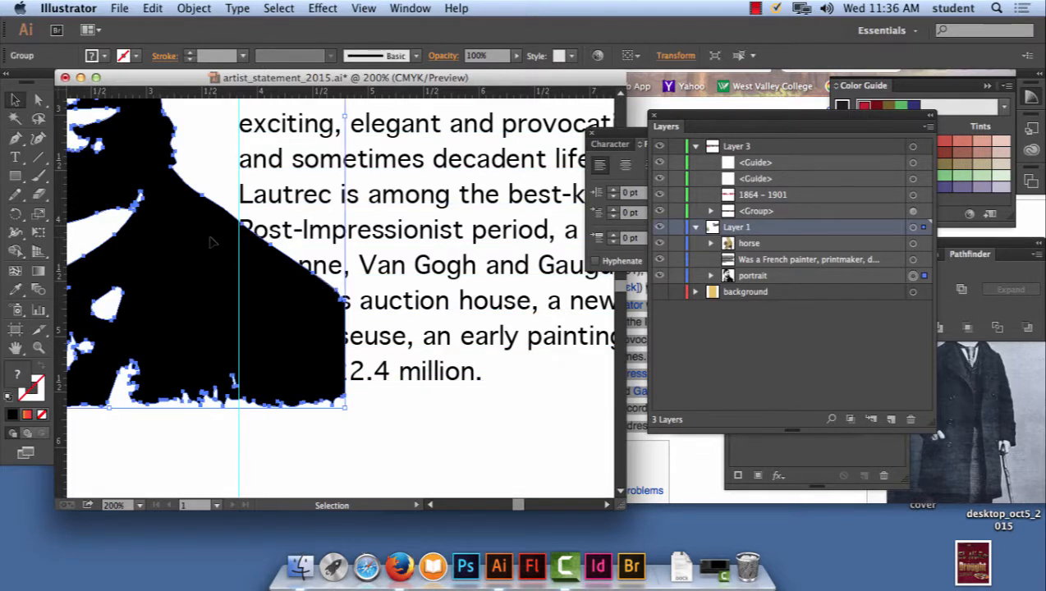
shift+click(391, 274)
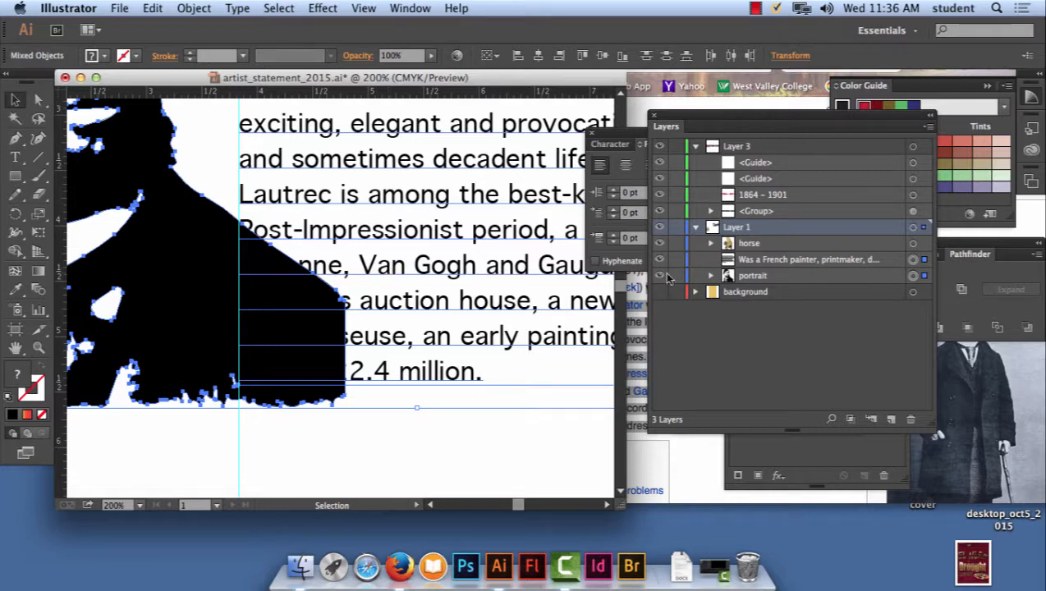
click(913, 260)
shift+click(913, 277)
- Try a text wrap on the selected portrait and biography with the text stacked above the portrait, and undo it
click(195, 8)
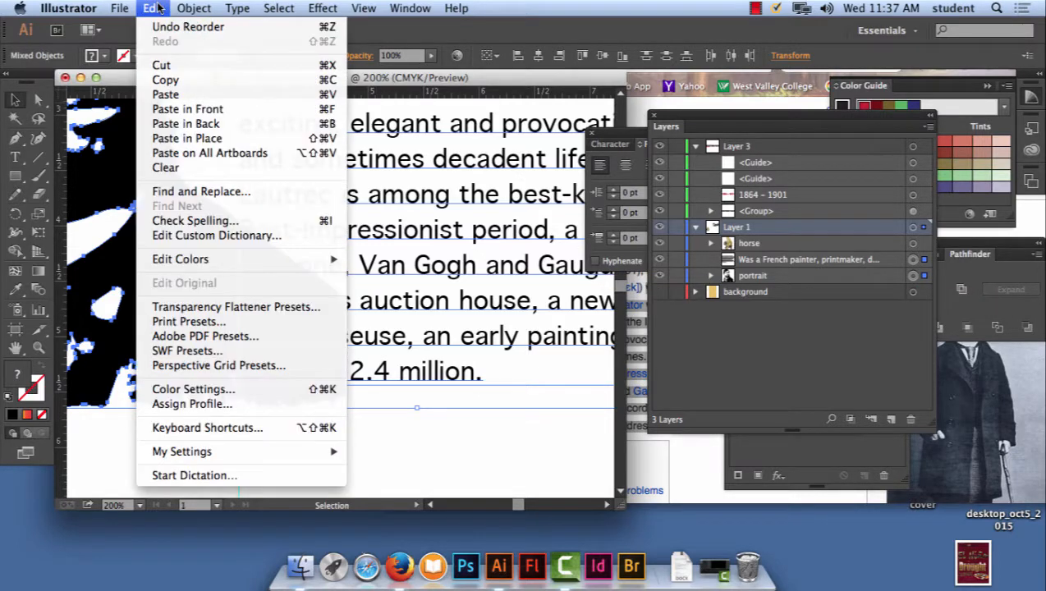
mouse_move(239, 9)
mouse_move(196, 9)
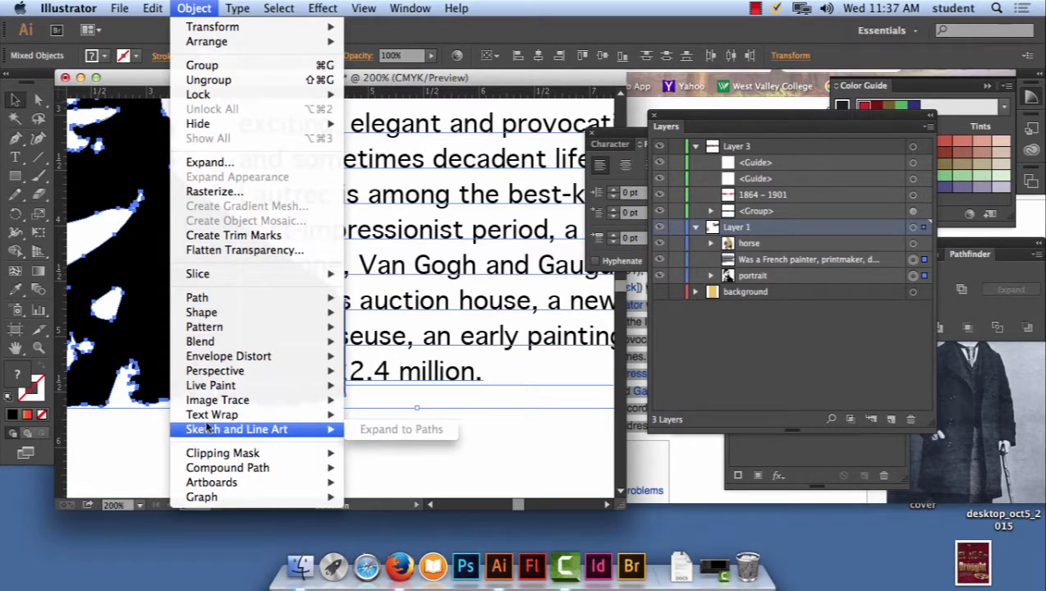
mouse_move(210, 417)
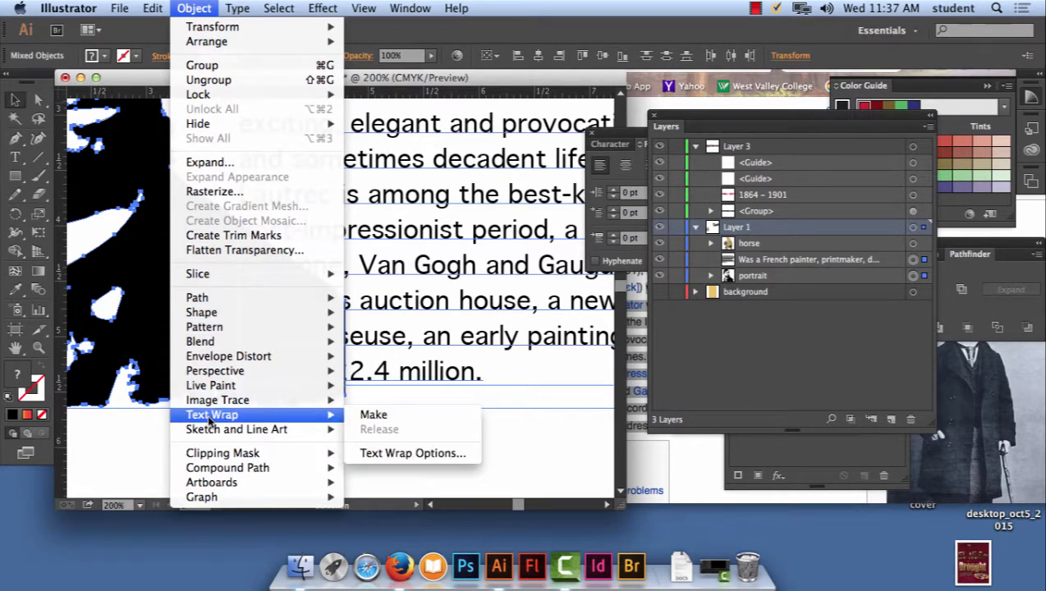
click(374, 416)
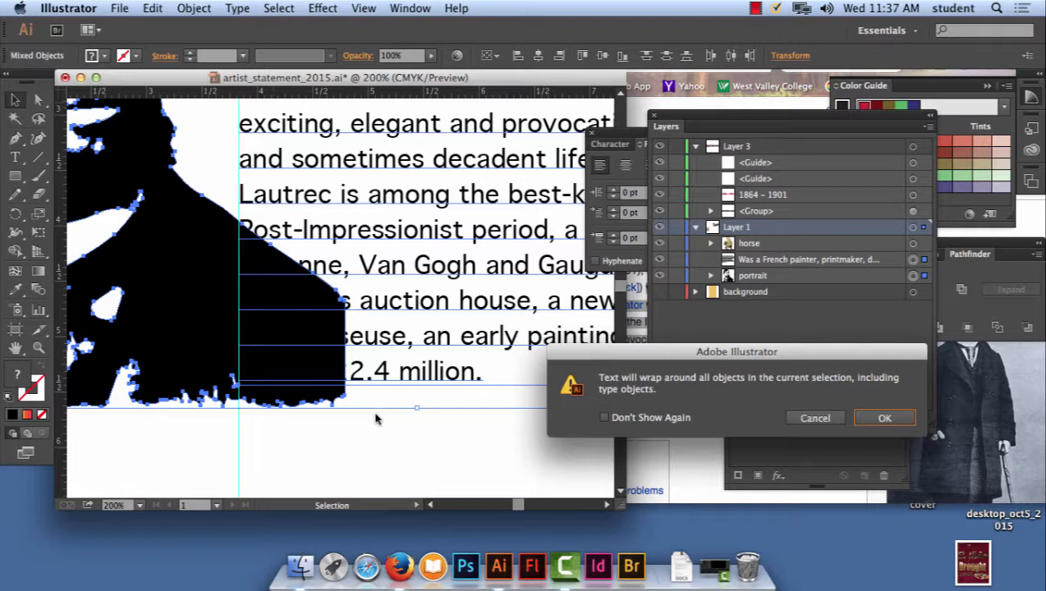
click(885, 418)
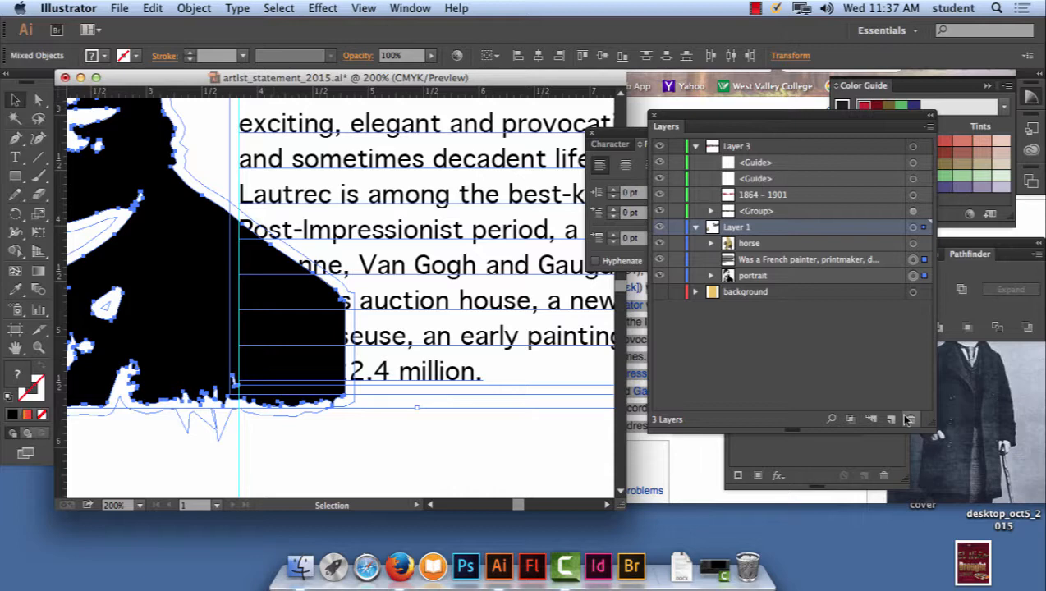
click(153, 8)
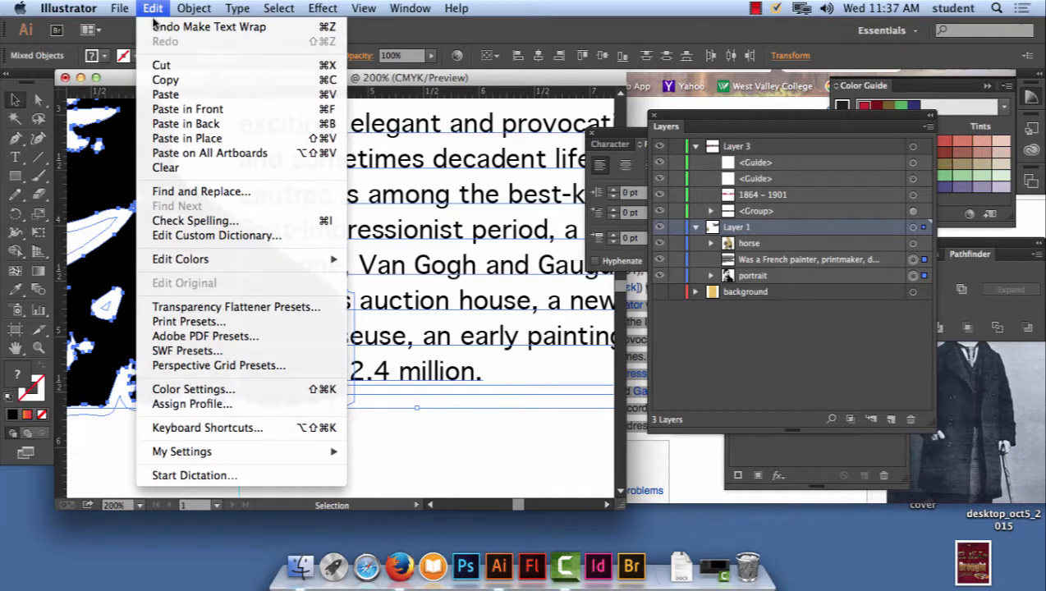
click(154, 28)
- Move the portrait above the biography in Layer 1 and make a text wrap from the two selected objects
drag(765, 280, 765, 252)
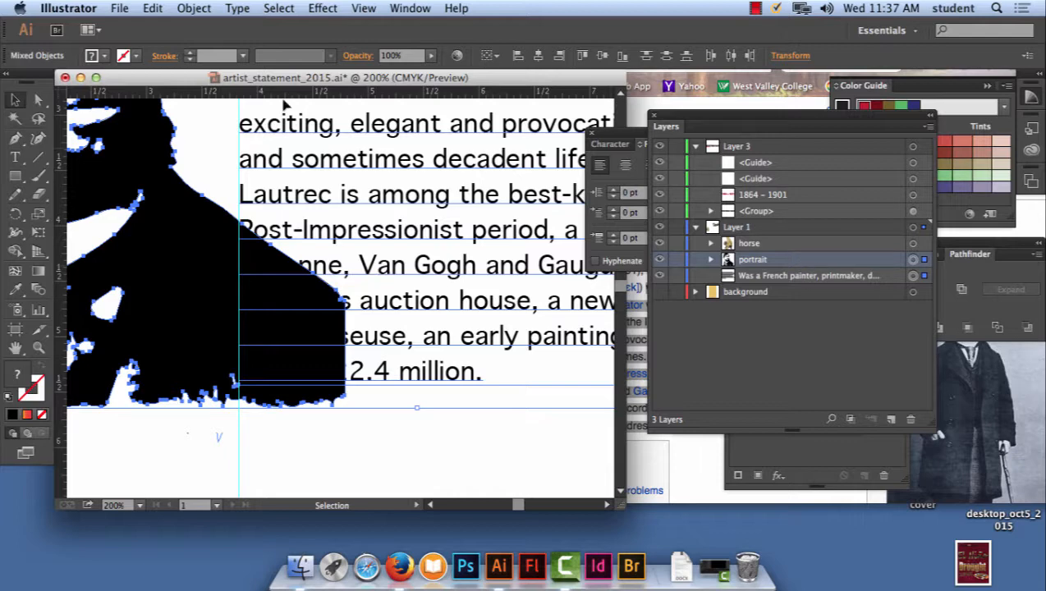
click(192, 9)
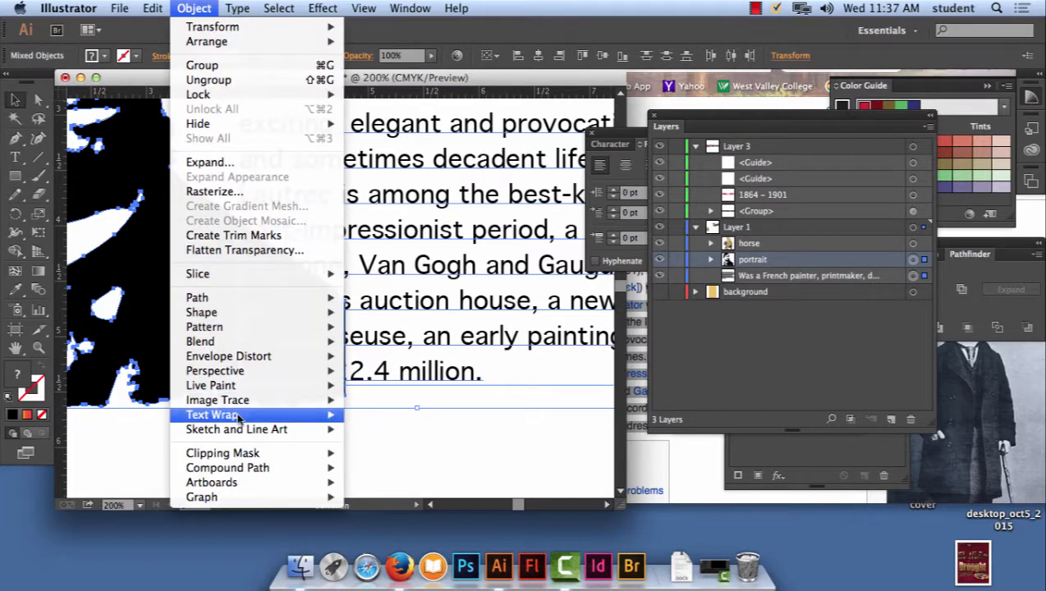
mouse_move(325, 415)
click(369, 419)
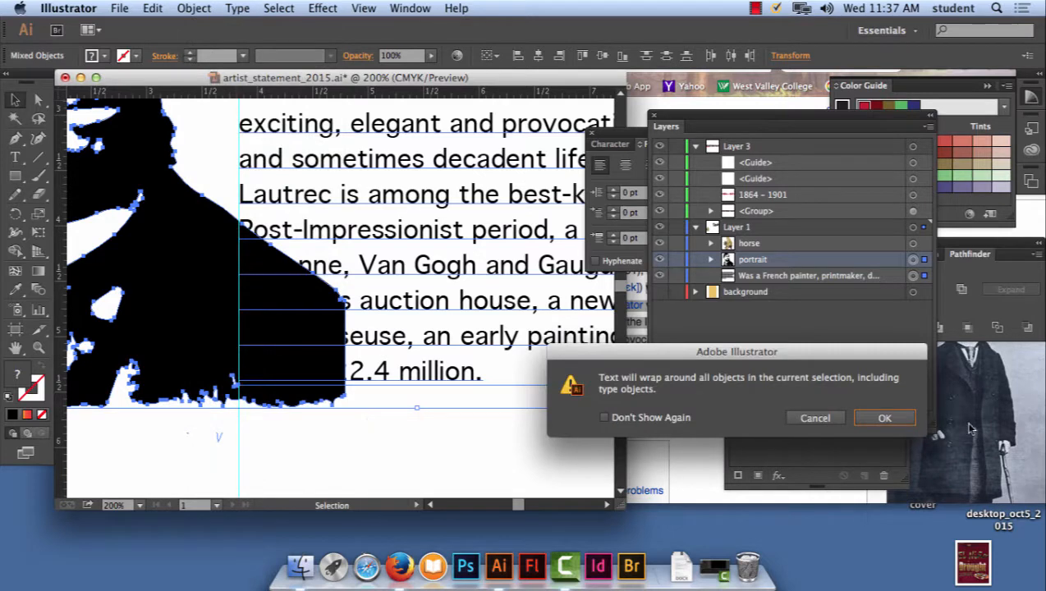
click(885, 418)
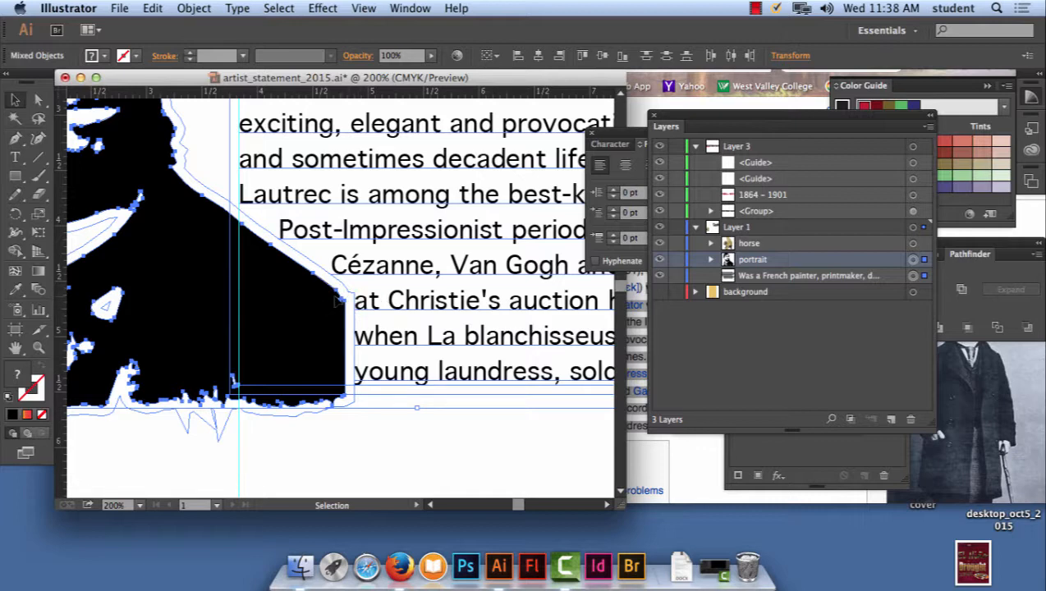
- Try larger and smaller text wrap offsets for the selected portrait and biography, and accept an offset of 6 pt
click(190, 8)
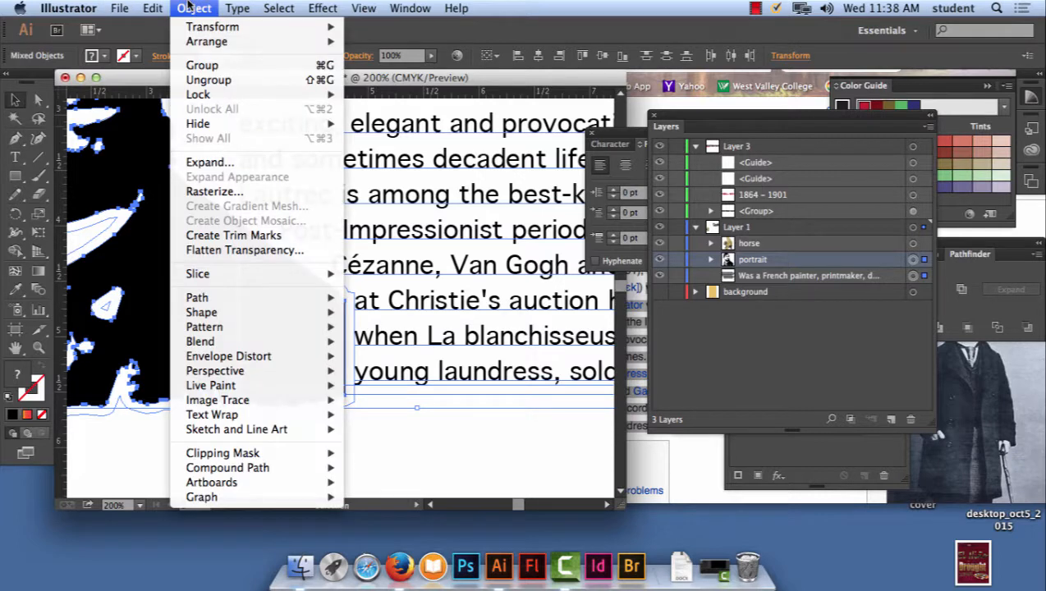
mouse_move(238, 418)
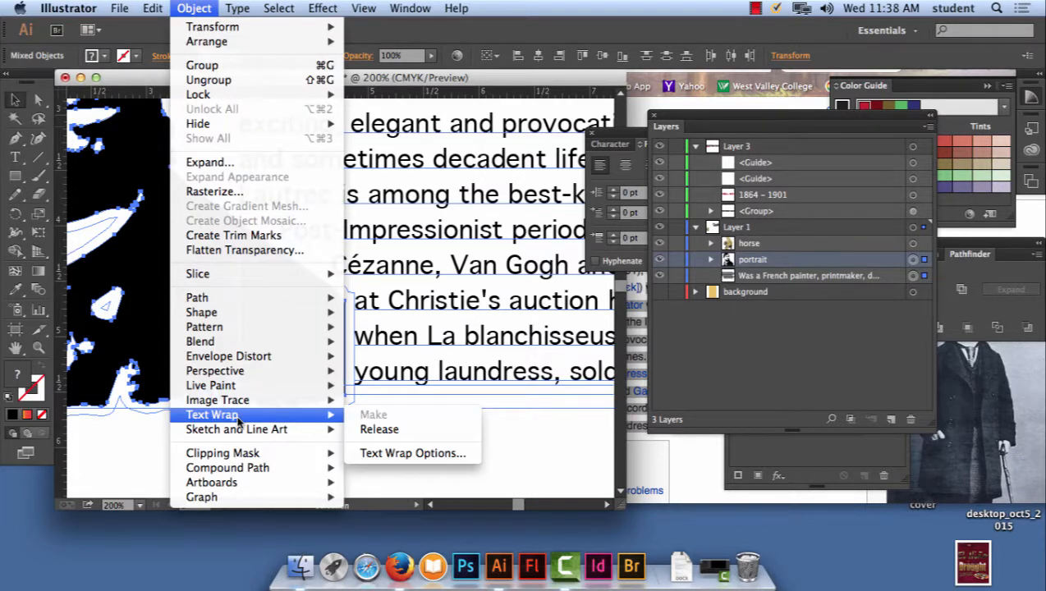
click(404, 456)
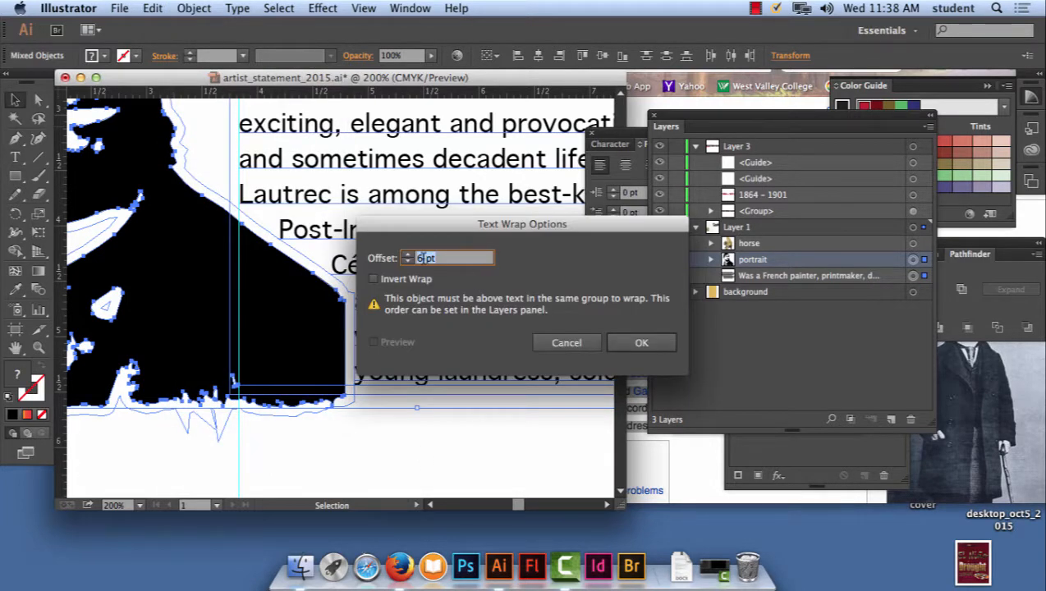
drag(440, 226, 561, 118)
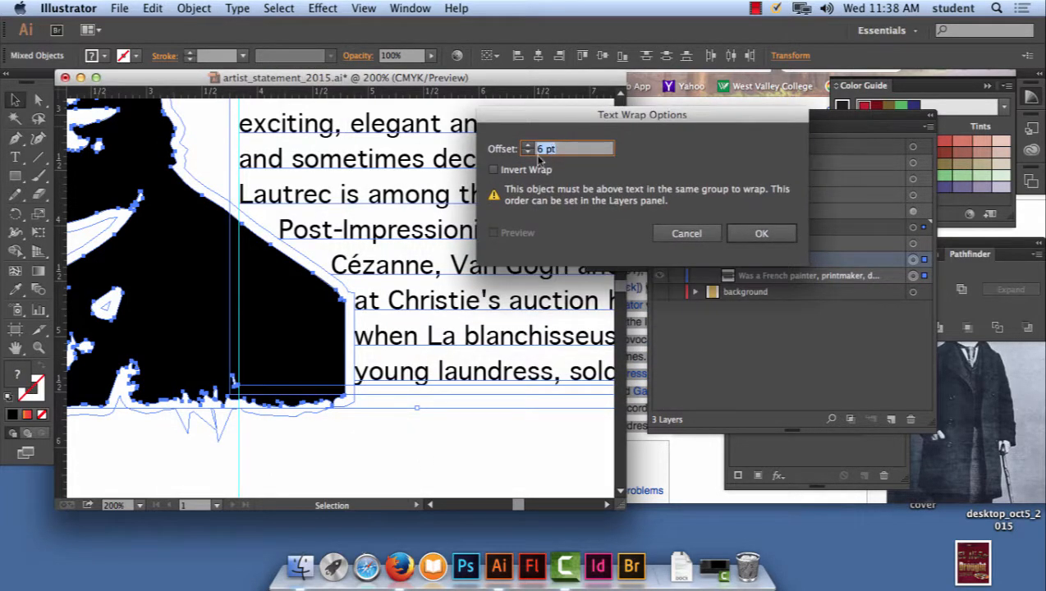
click(529, 147)
click(530, 147)
click(530, 147)
click(530, 147)
click(530, 147)
click(530, 153)
click(529, 153)
click(530, 152)
click(529, 153)
click(530, 153)
click(530, 153)
click(530, 152)
click(530, 153)
click(530, 152)
click(528, 146)
click(528, 146)
click(528, 146)
click(528, 146)
click(529, 153)
click(757, 233)
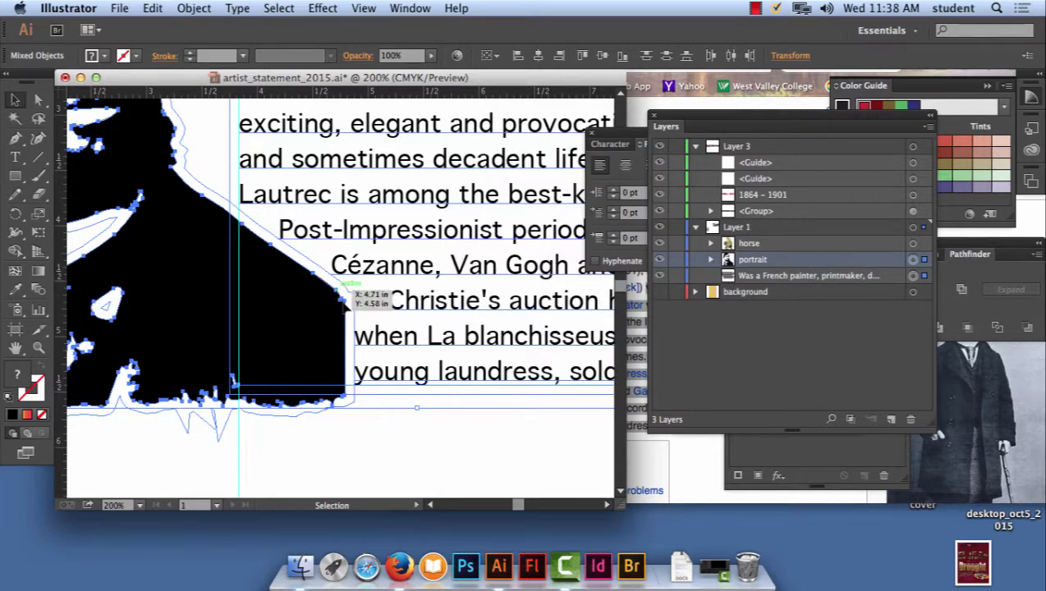
- Make the portrait the key object of the selection and try adjusting the text wrap offset again
click(205, 287)
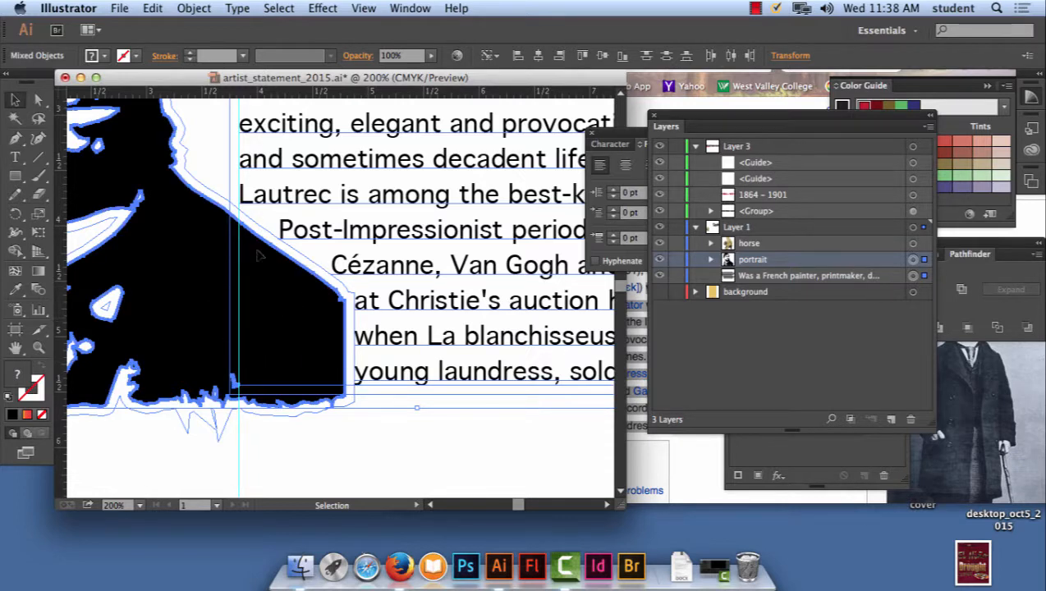
click(206, 7)
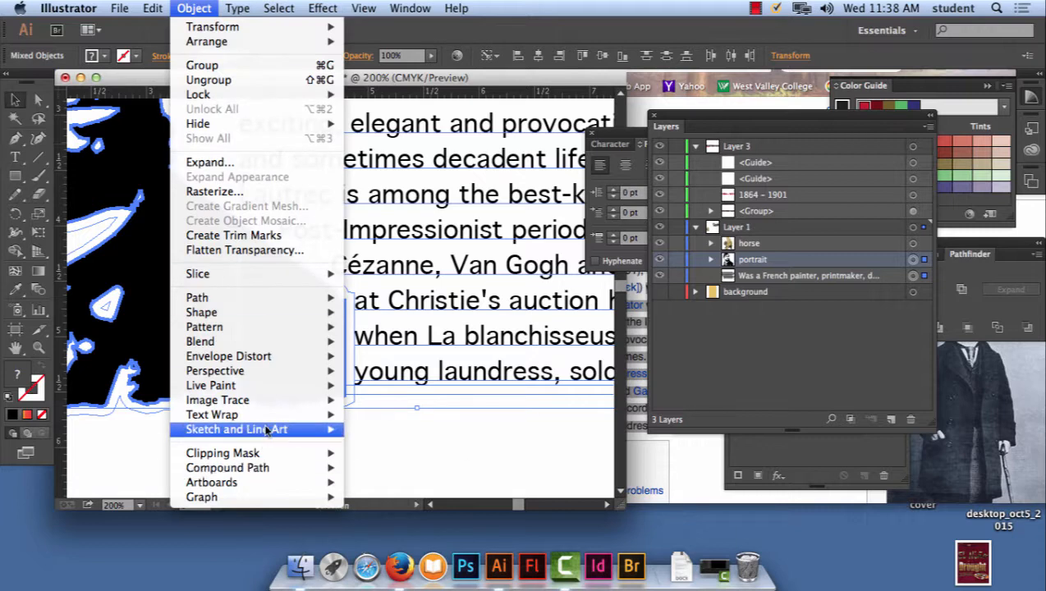
mouse_move(263, 415)
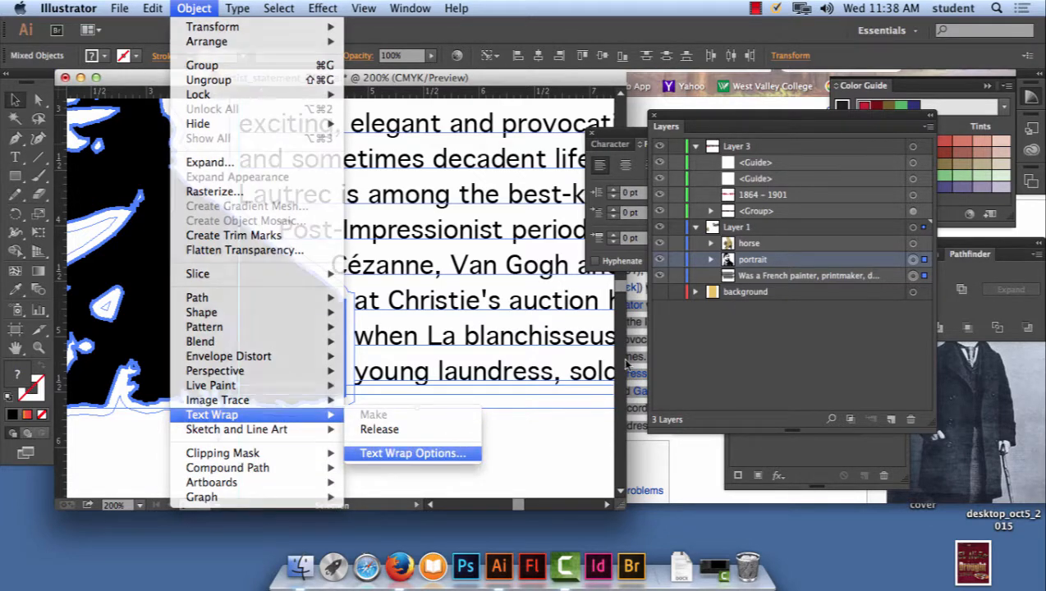
click(426, 454)
click(530, 146)
click(530, 146)
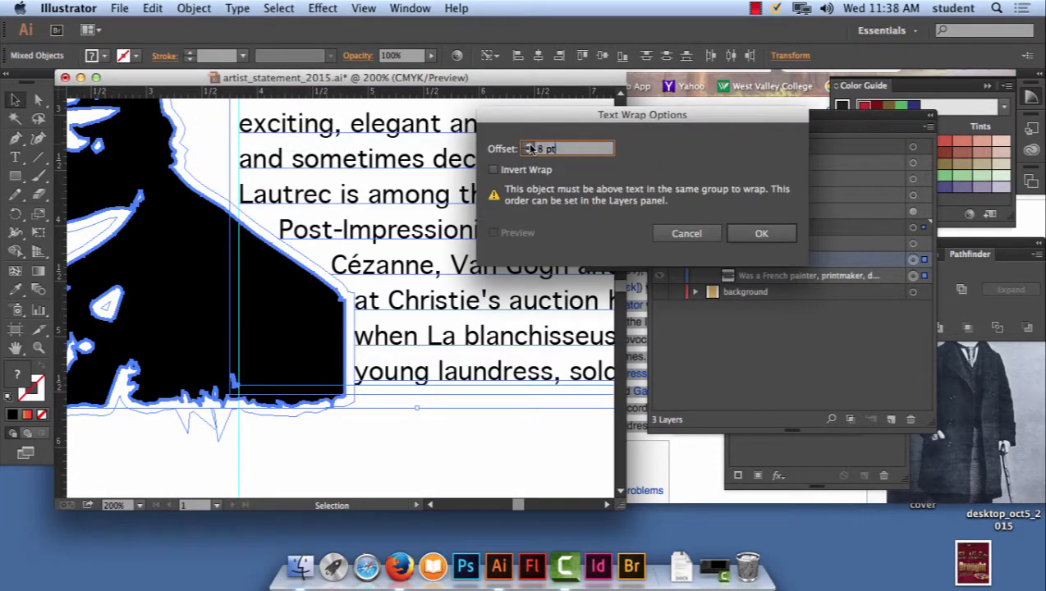
click(529, 152)
click(529, 152)
click(529, 152)
click(754, 234)
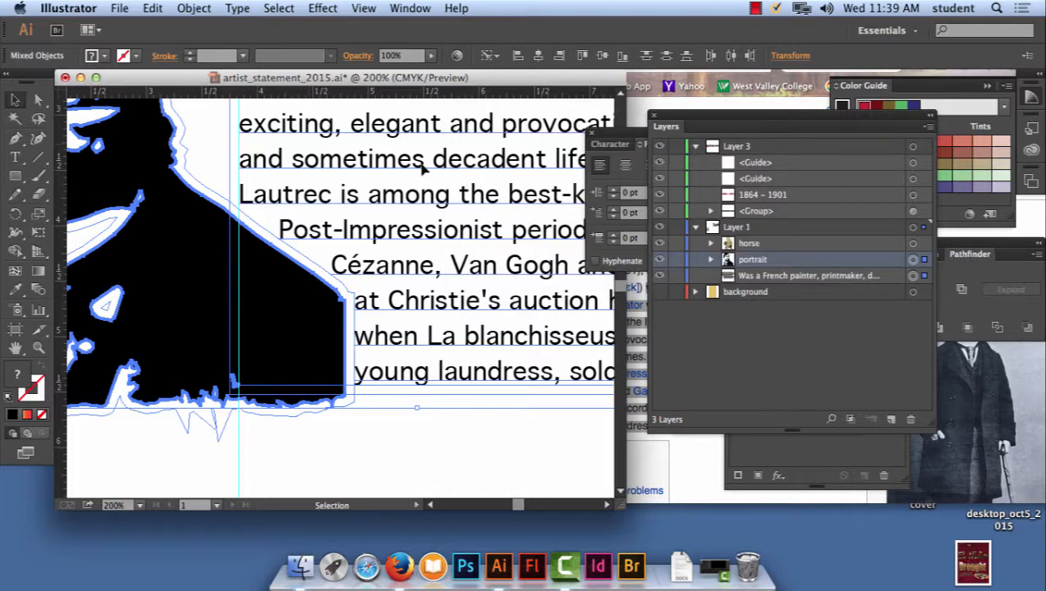
- Review the text wrap options for the selected portrait and biography, accept the 6 pt offset, and deselect everything
click(205, 8)
mouse_move(304, 414)
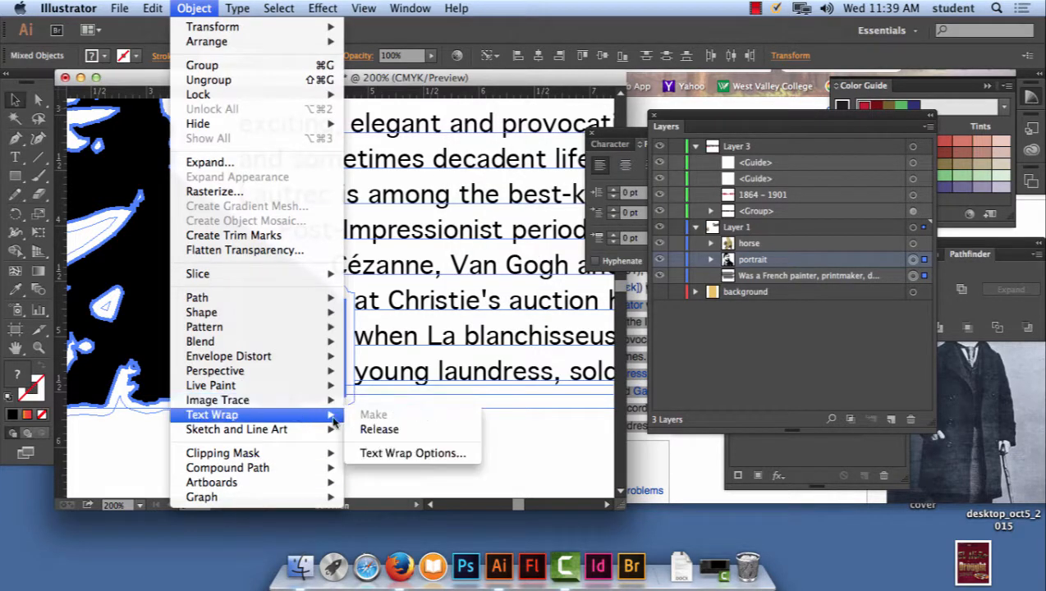
click(402, 451)
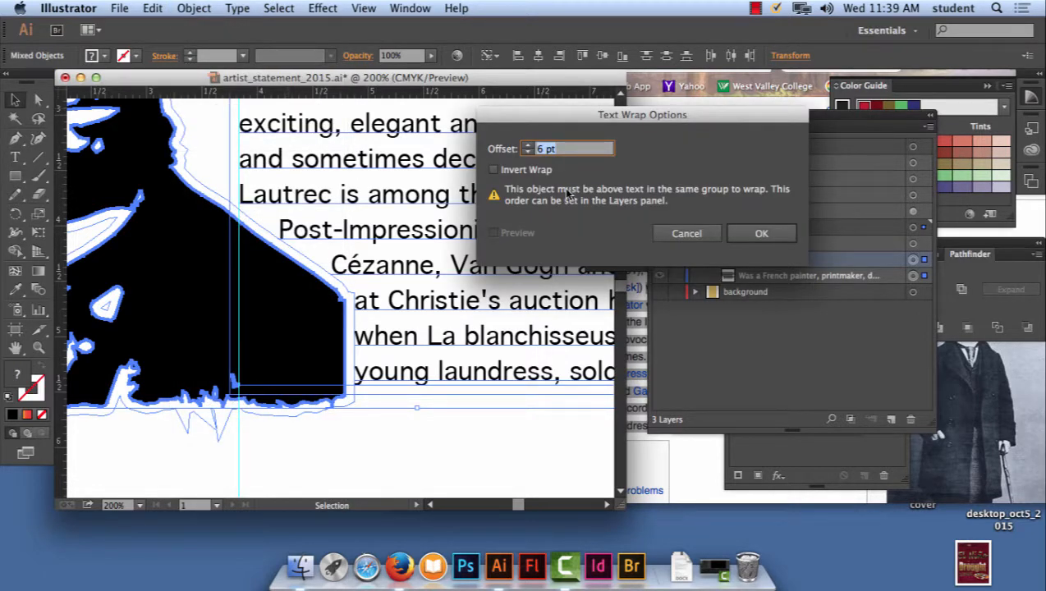
click(757, 233)
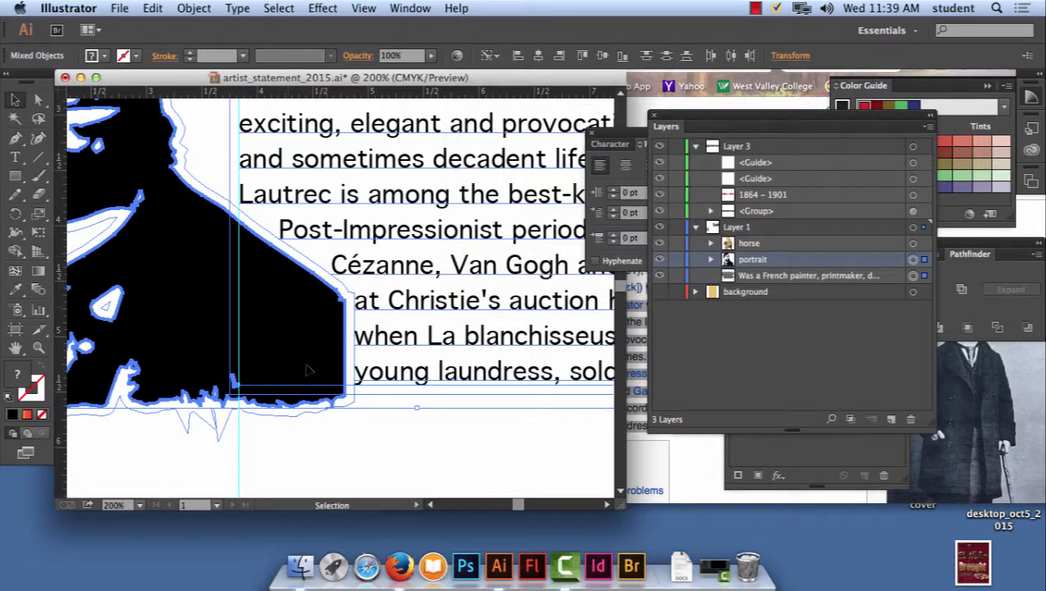
click(435, 456)
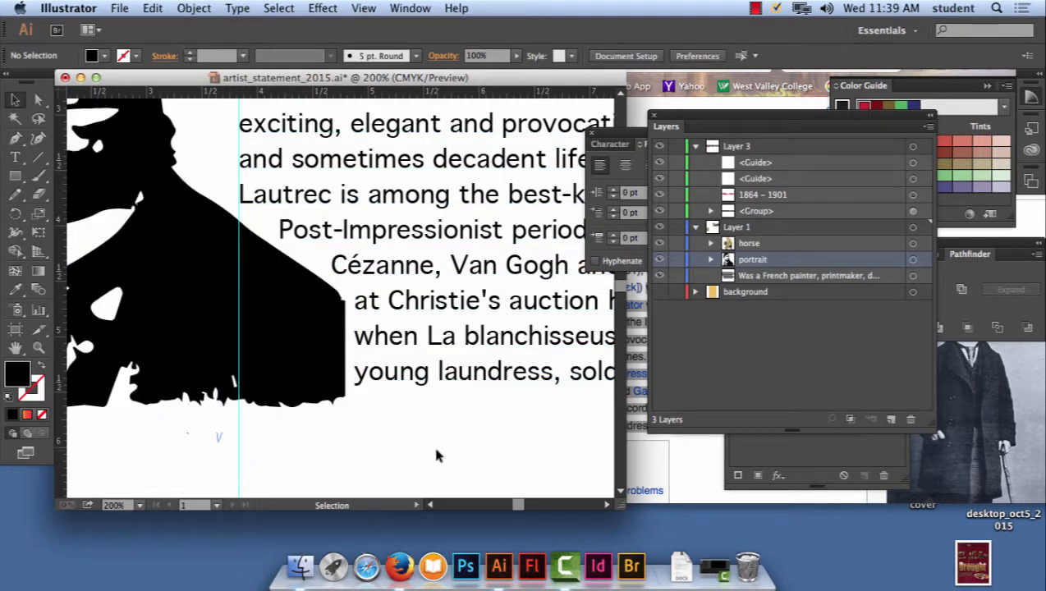
- Show the background layer to view the whole poster artwork against its colour
key(super+minus)
key(super+minus)
key(super+minus)
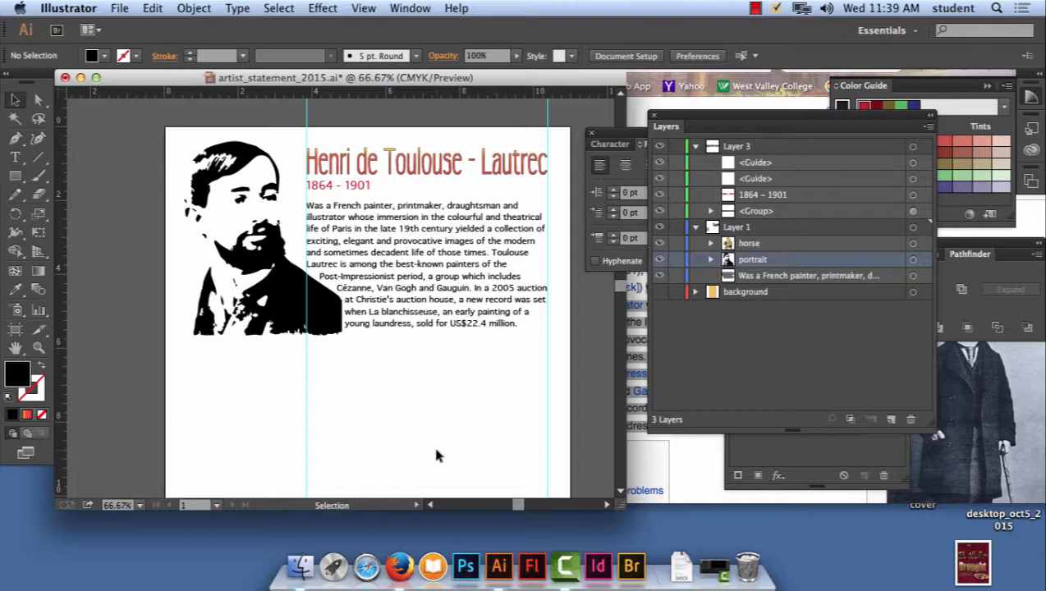
click(660, 292)
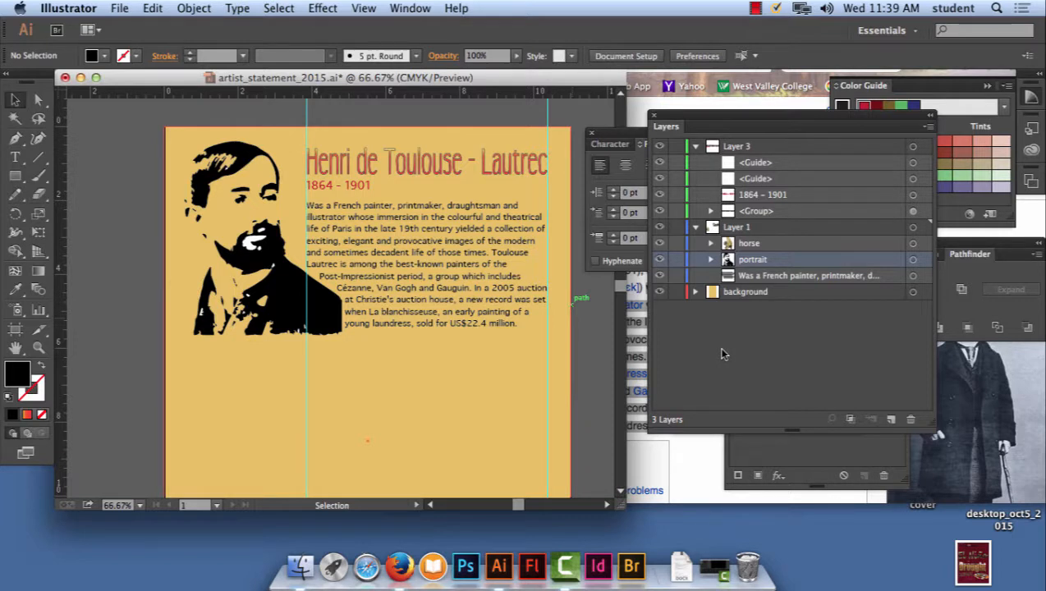
key(super+minus)
key(super+minus)
key(super+minus)
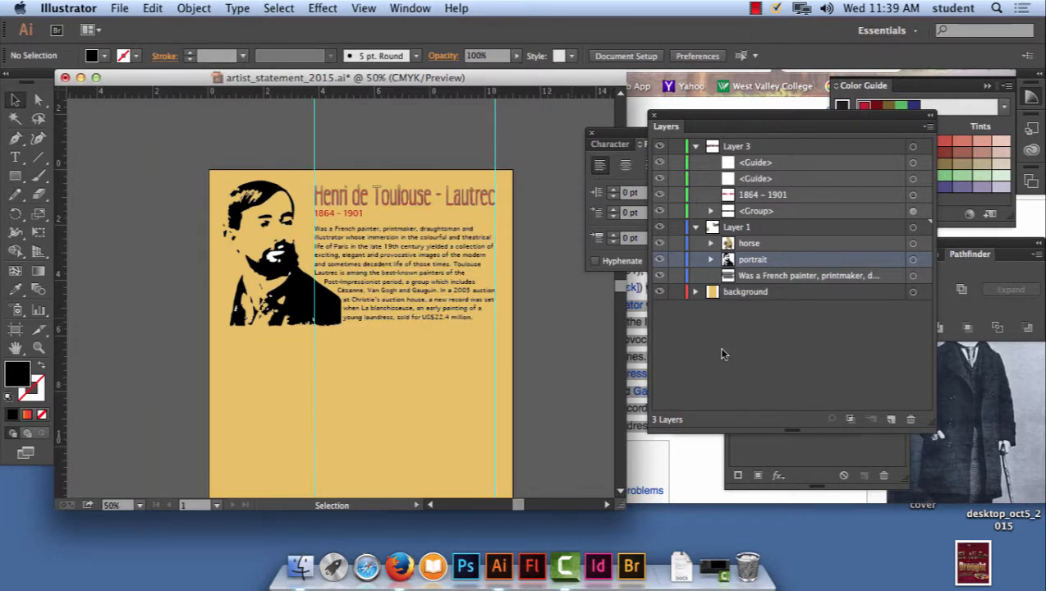
key(super+plus)
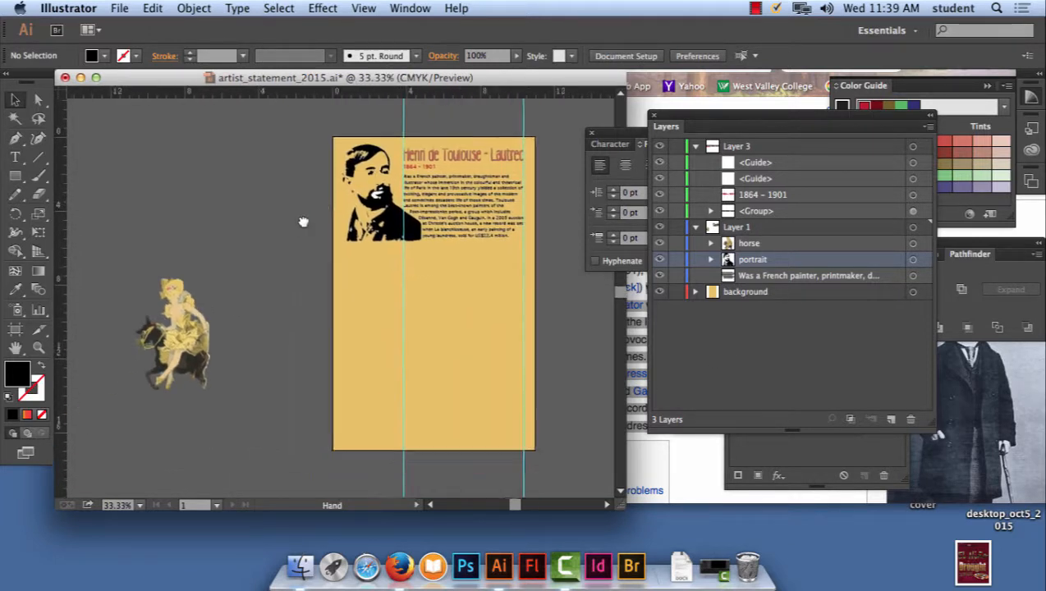
scroll(246, 246, down, 3)
click(755, 7)
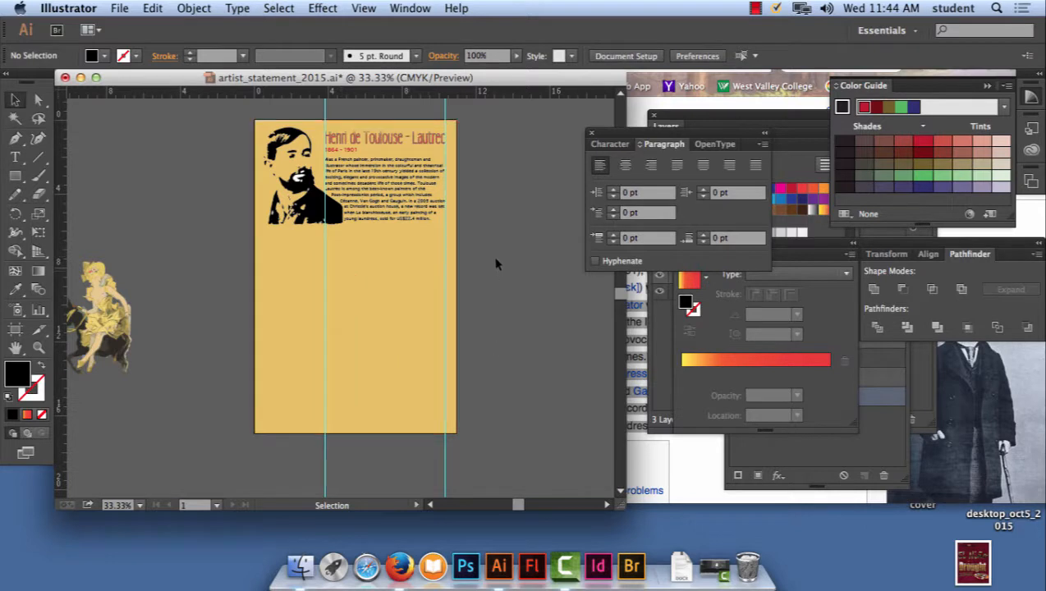
- Move the heading, life years, biography and portrait slightly down the page together, leaving the background out, and hide the background layer
scroll(252, 180, up, 3)
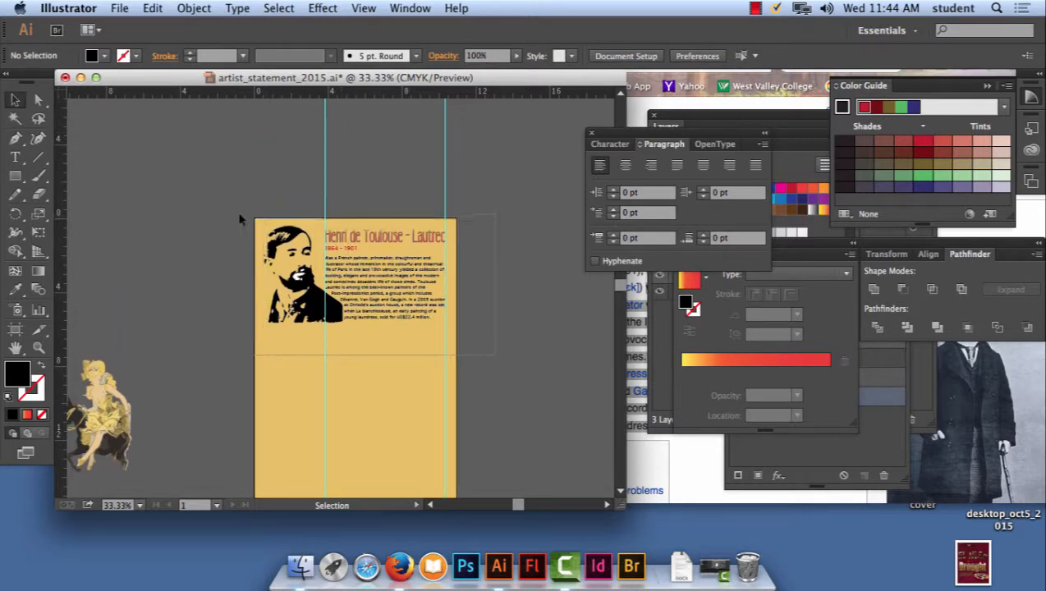
key(super+a)
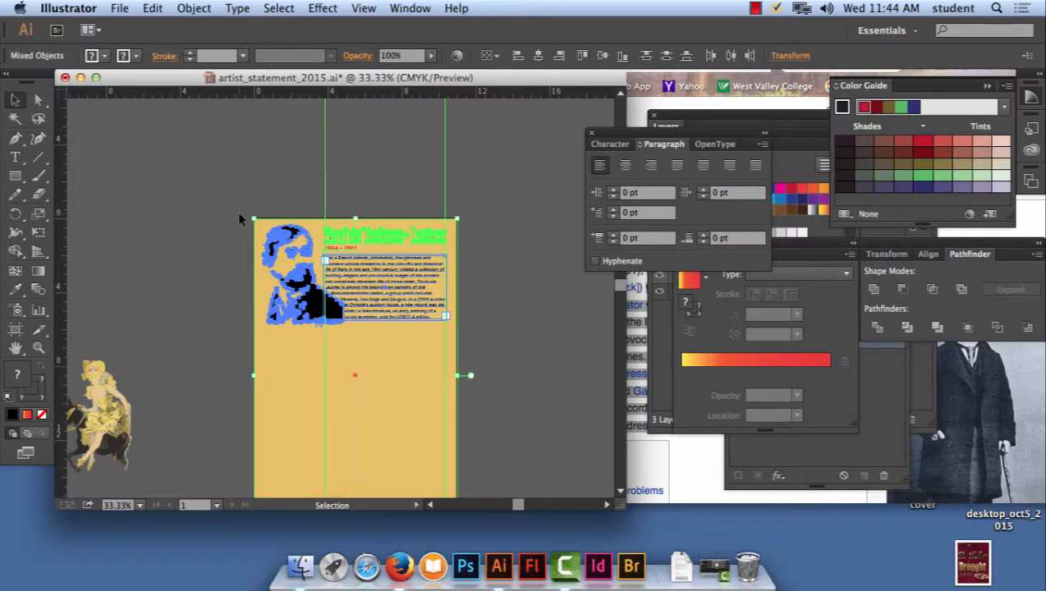
shift+click(265, 372)
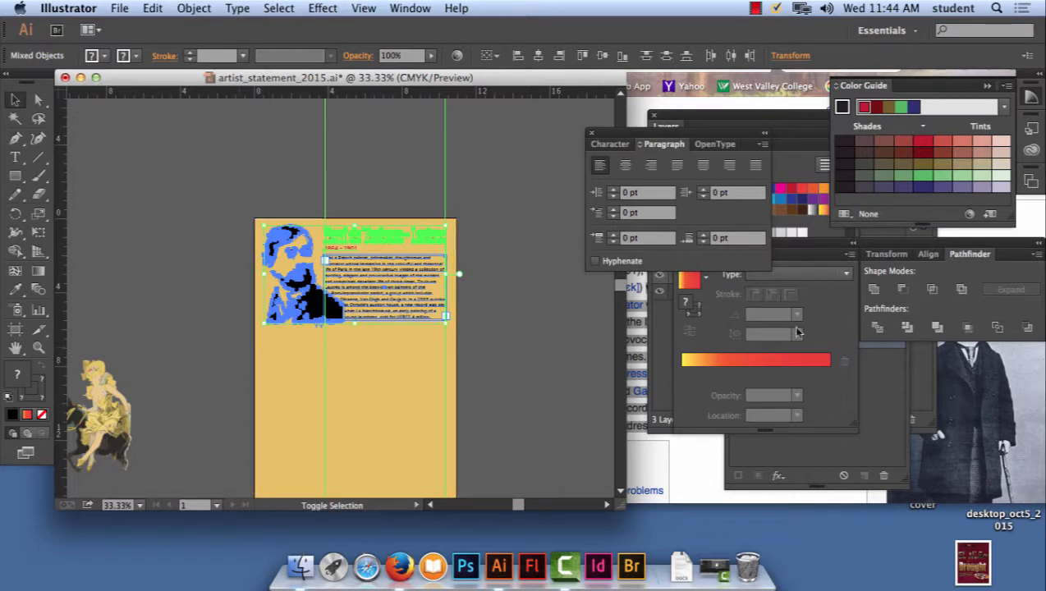
drag(690, 132, 622, 337)
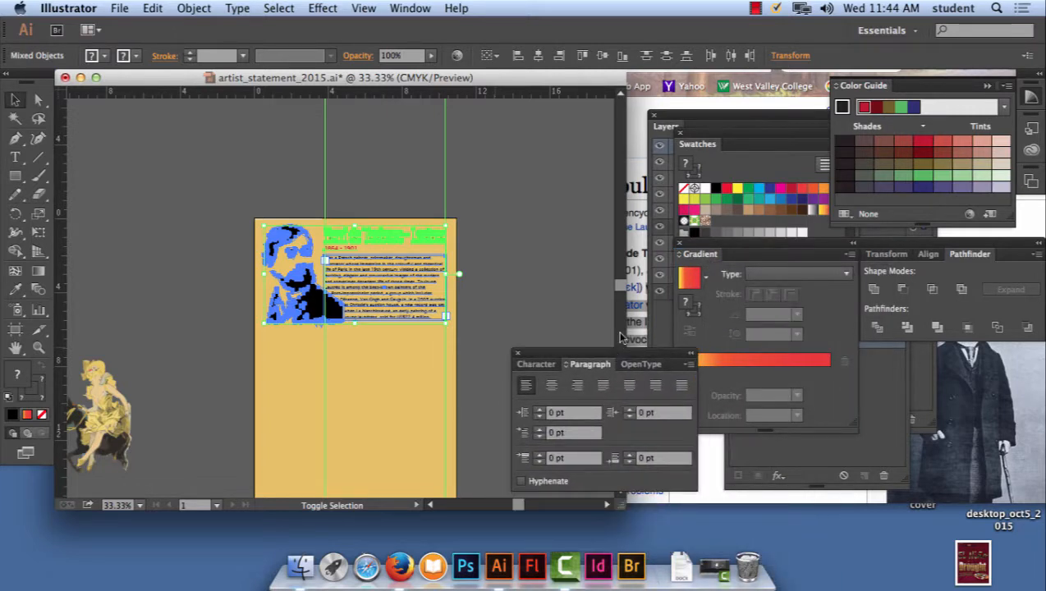
click(669, 126)
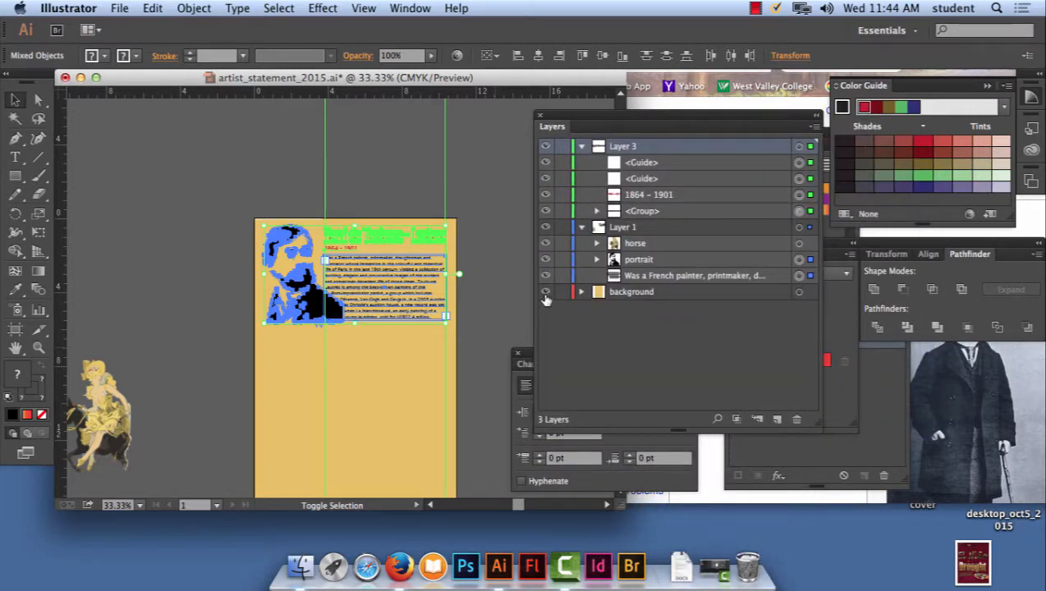
click(545, 293)
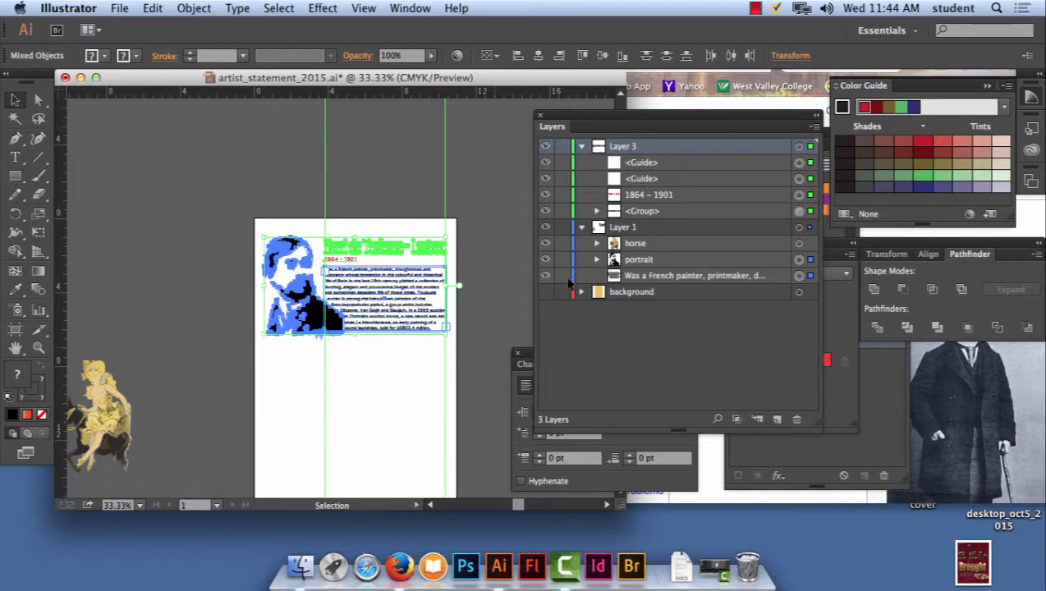
click(476, 162)
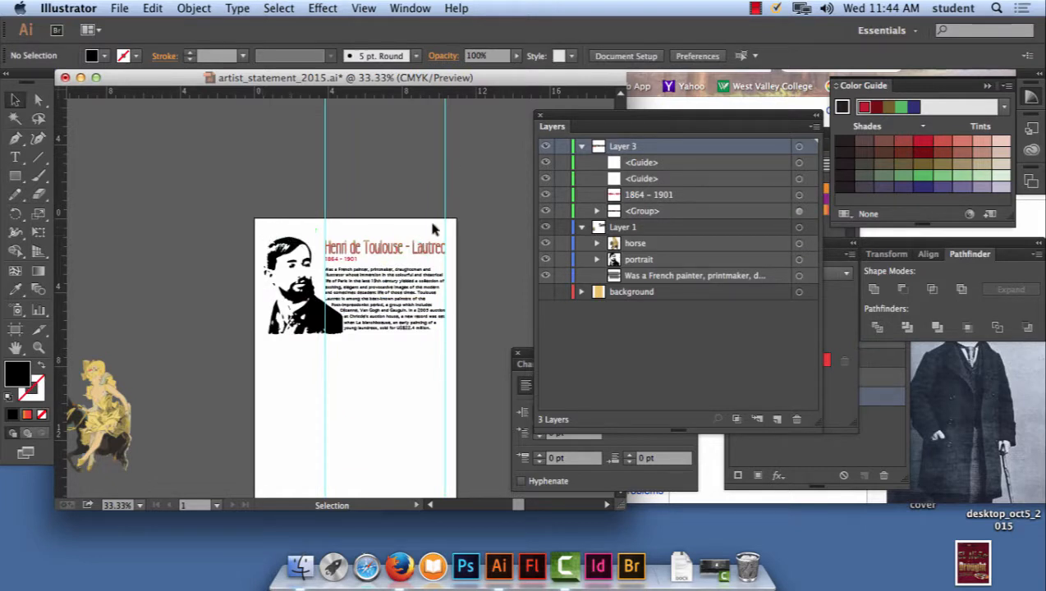
- Add a vertical guide along the portrait's left edge and a horizontal guide just below the portrait at about 6.7 in
scroll(502, 255, down, 5)
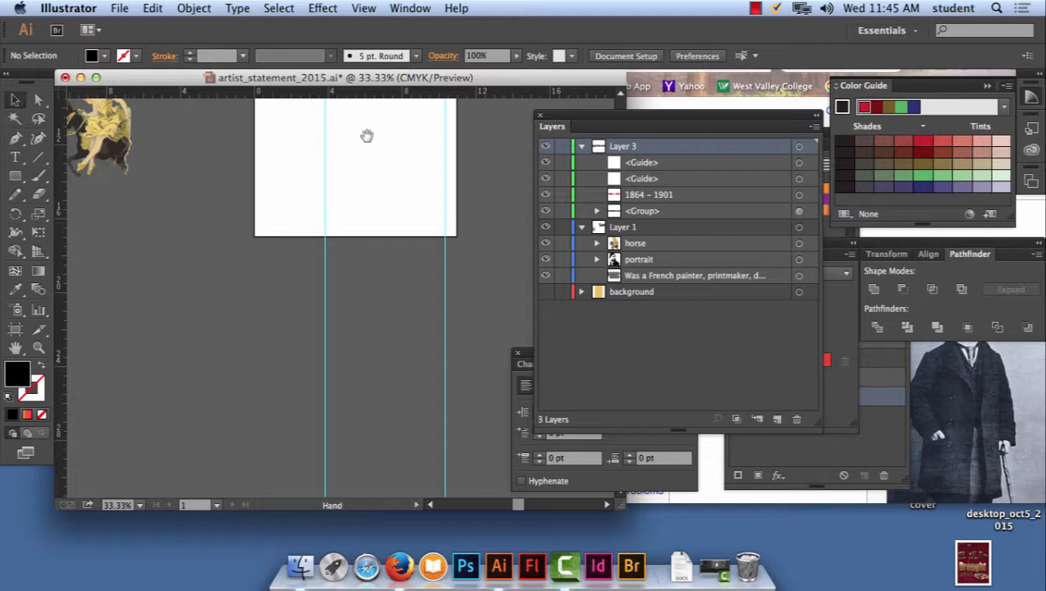
scroll(366, 135, up, 5)
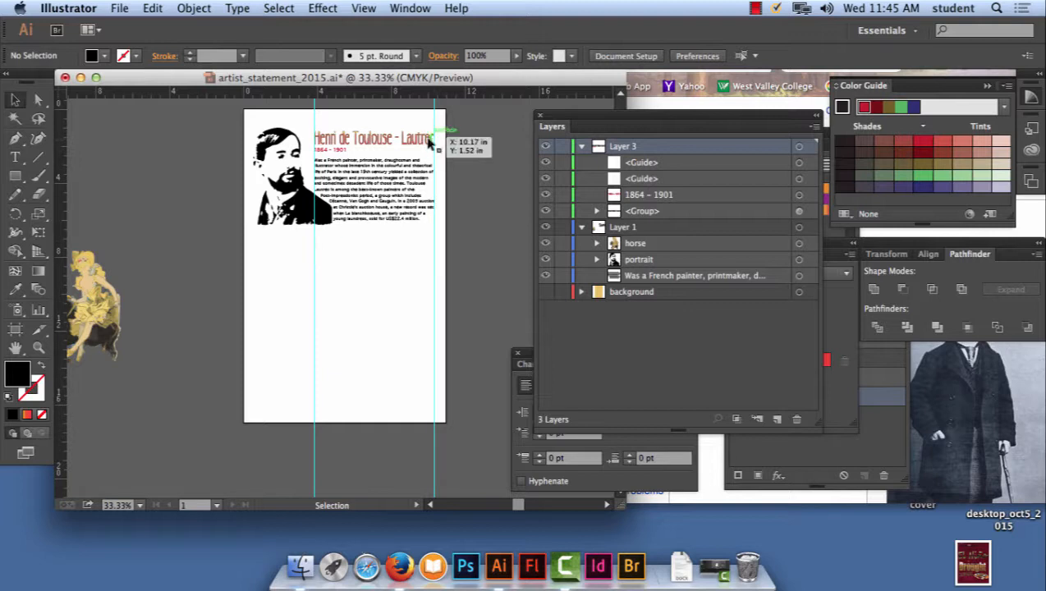
drag(65, 163, 258, 184)
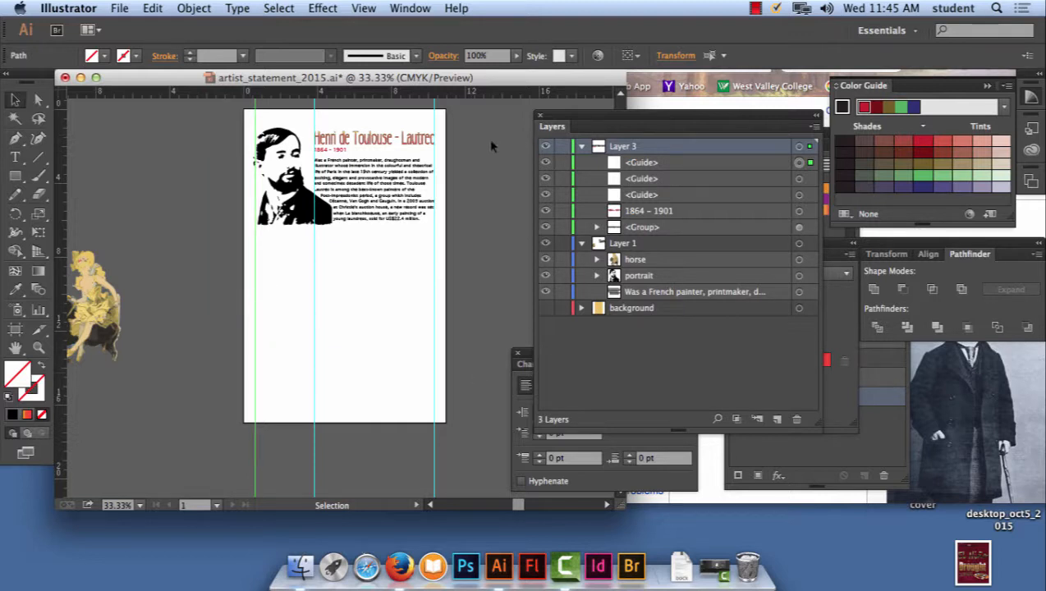
drag(377, 92, 384, 234)
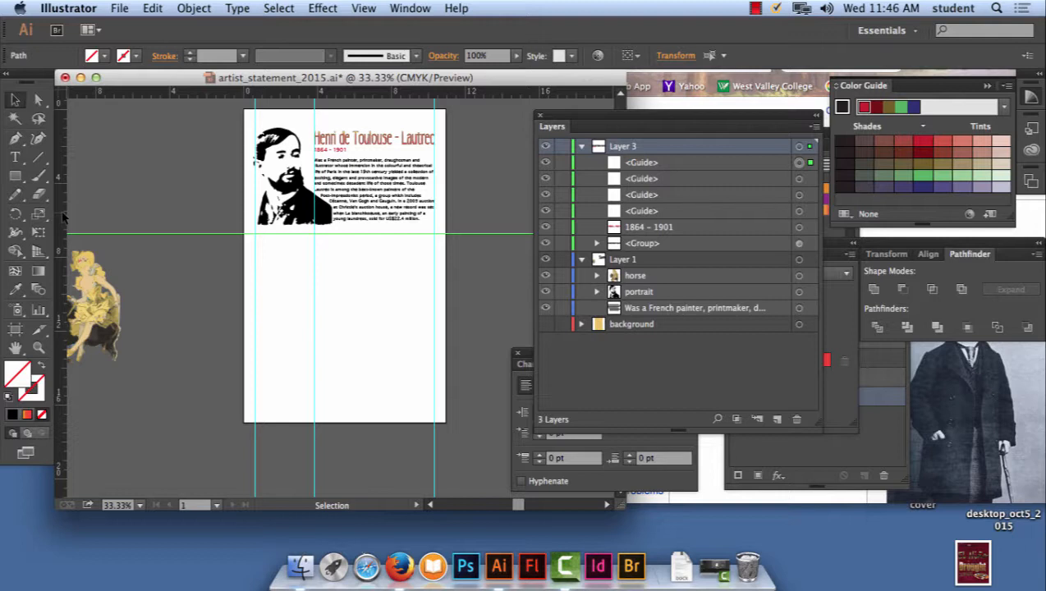
- Display the Info panel with its options and use it to place a vertical guide at X 5.5 in
click(428, 8)
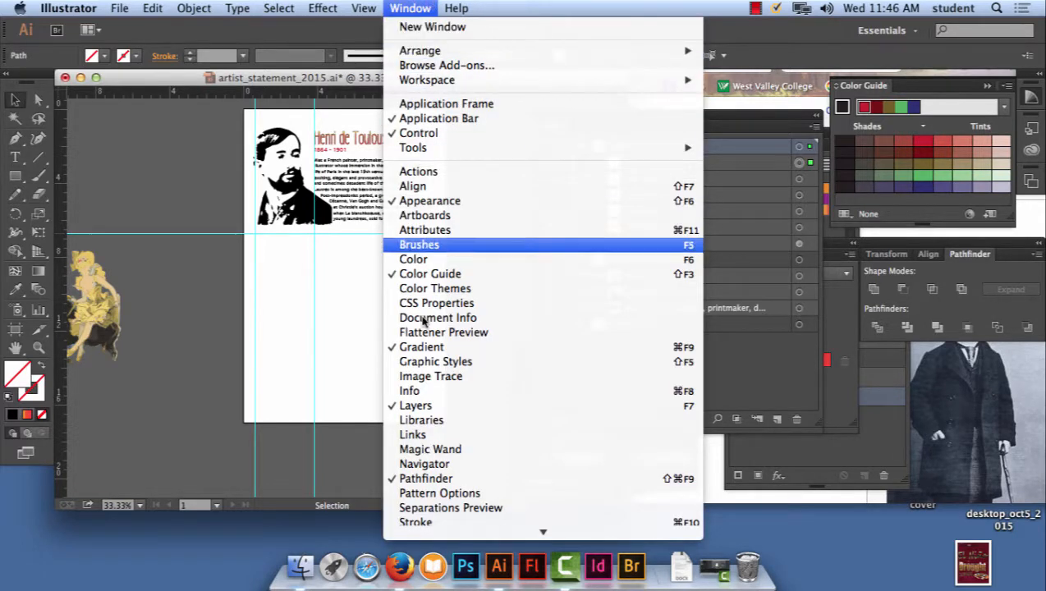
click(447, 396)
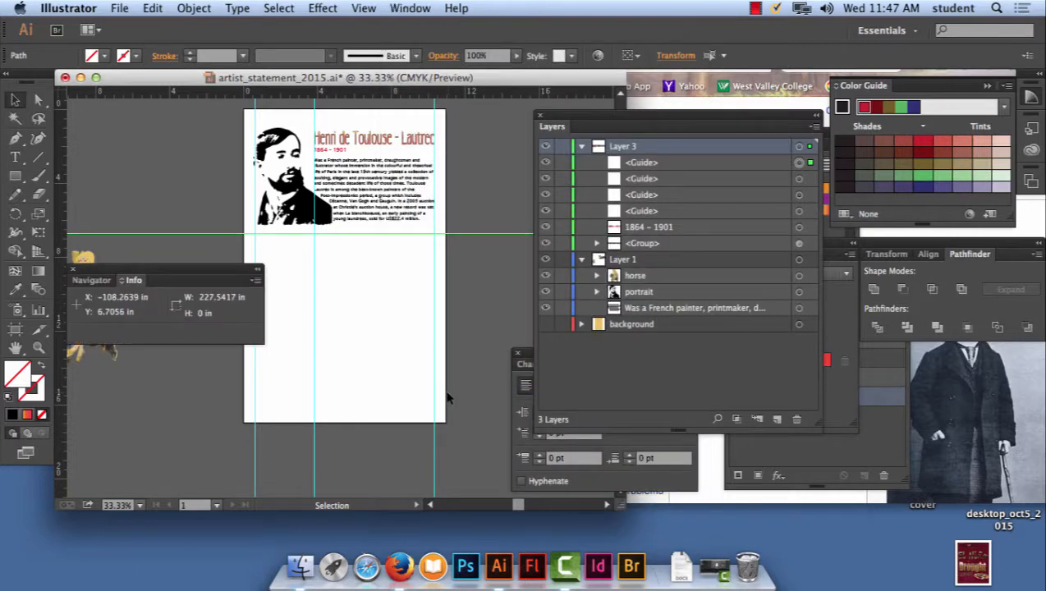
drag(191, 269, 238, 410)
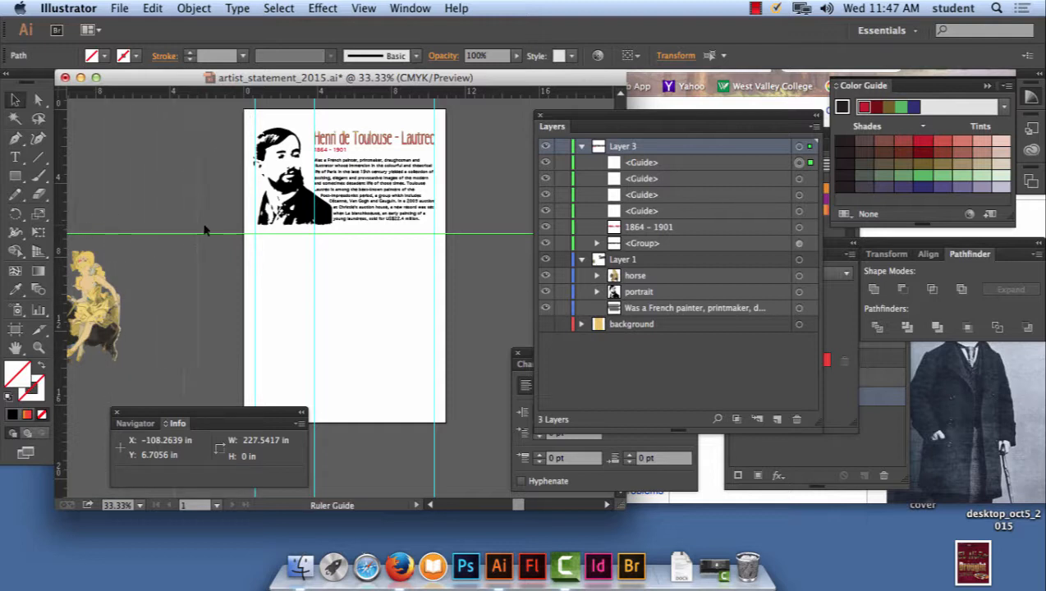
drag(205, 231, 342, 230)
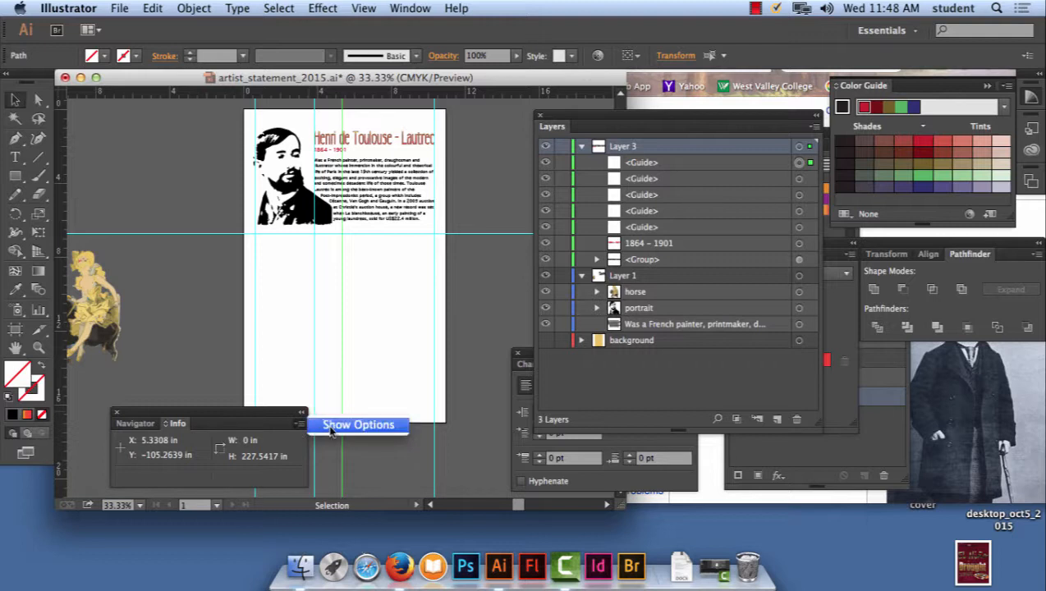
click(330, 424)
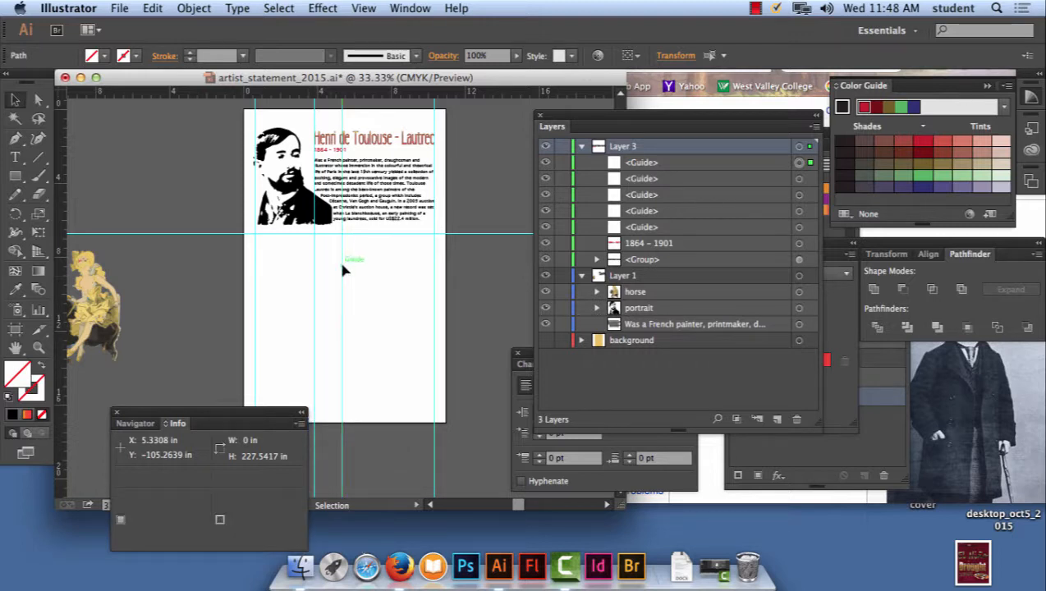
mouse_move(343, 270)
mouse_down()
mouse_move(327, 274)
mouse_move(345, 273)
mouse_up()
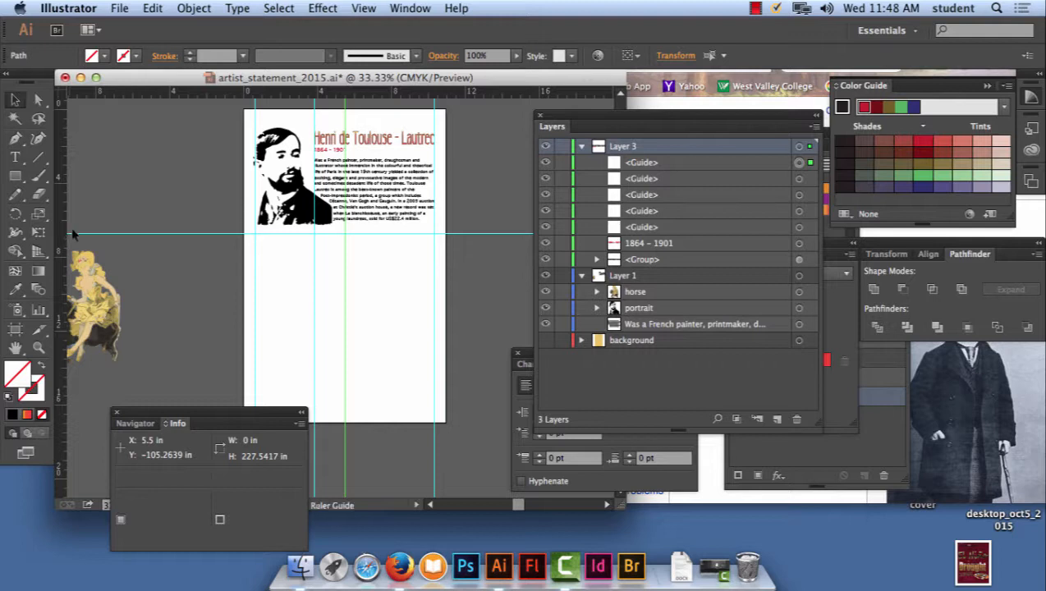
- Add another vertical guide just left of the centre guide, at about X 5.2 in, with the Info panel kept in view
drag(72, 235, 339, 246)
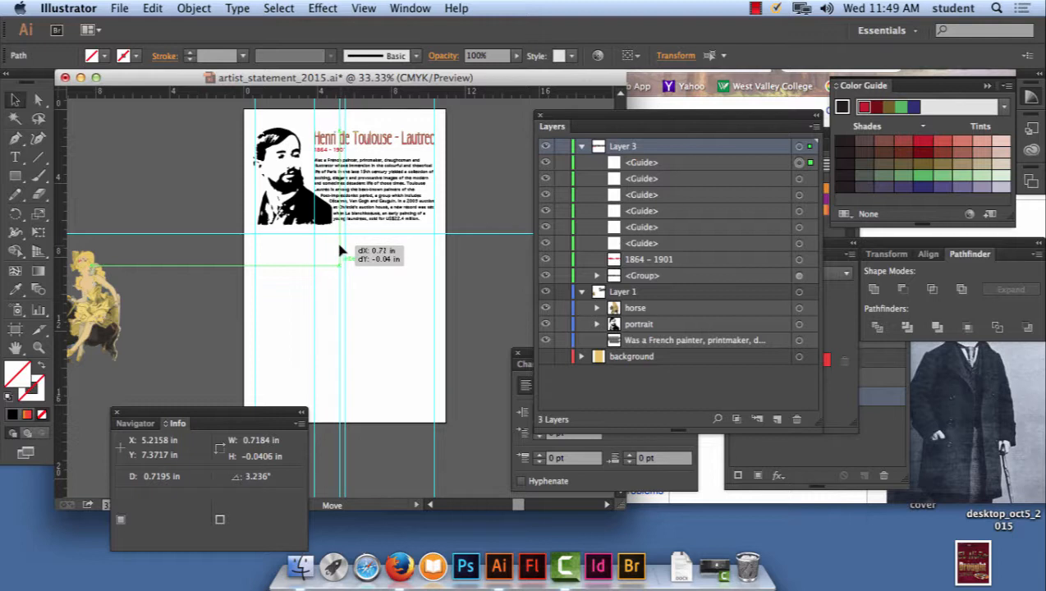
drag(340, 245, 340, 246)
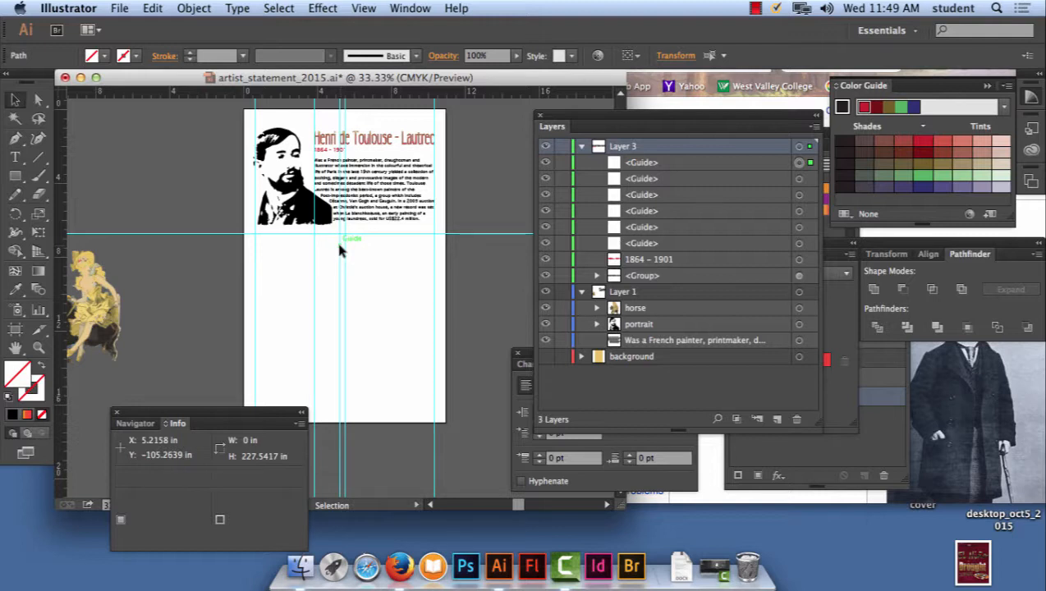
drag(211, 413, 197, 270)
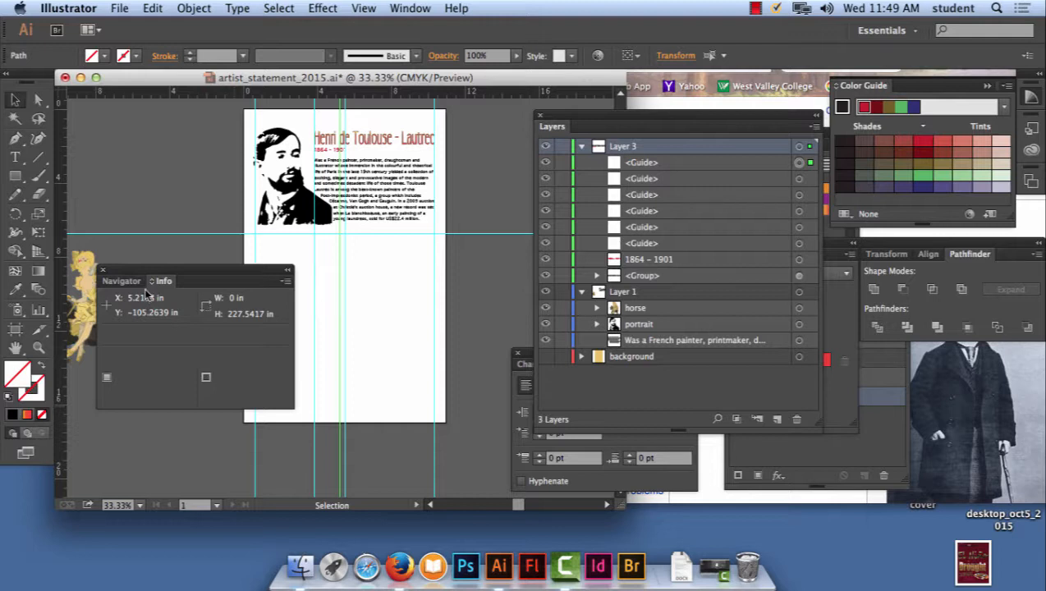
- Open the Align panel, separate it from the Gradient panel beside the artboard, and show its Distribute Spacing options
click(411, 8)
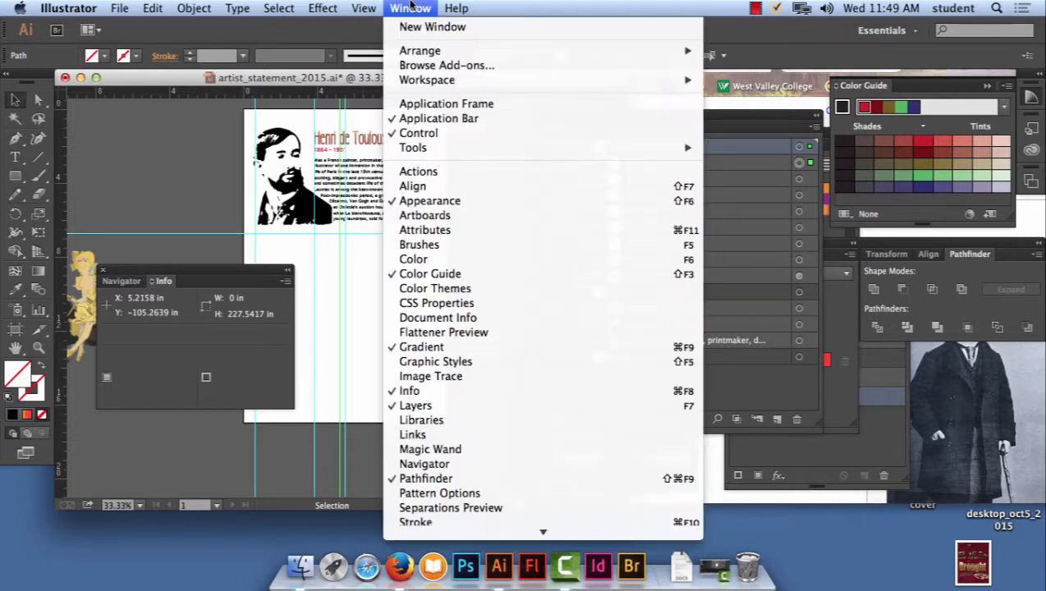
click(423, 187)
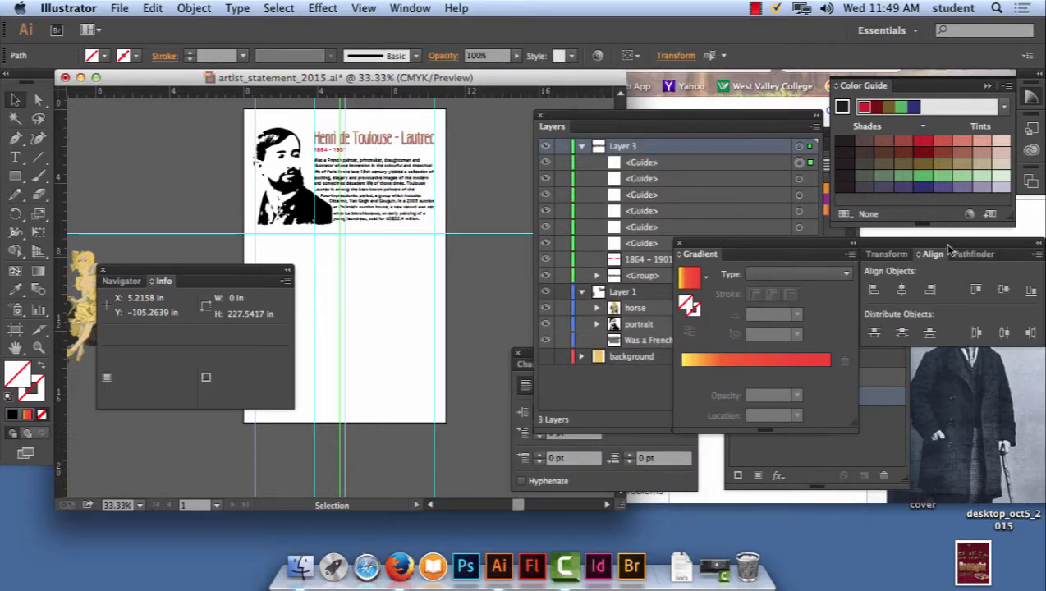
drag(944, 243, 697, 149)
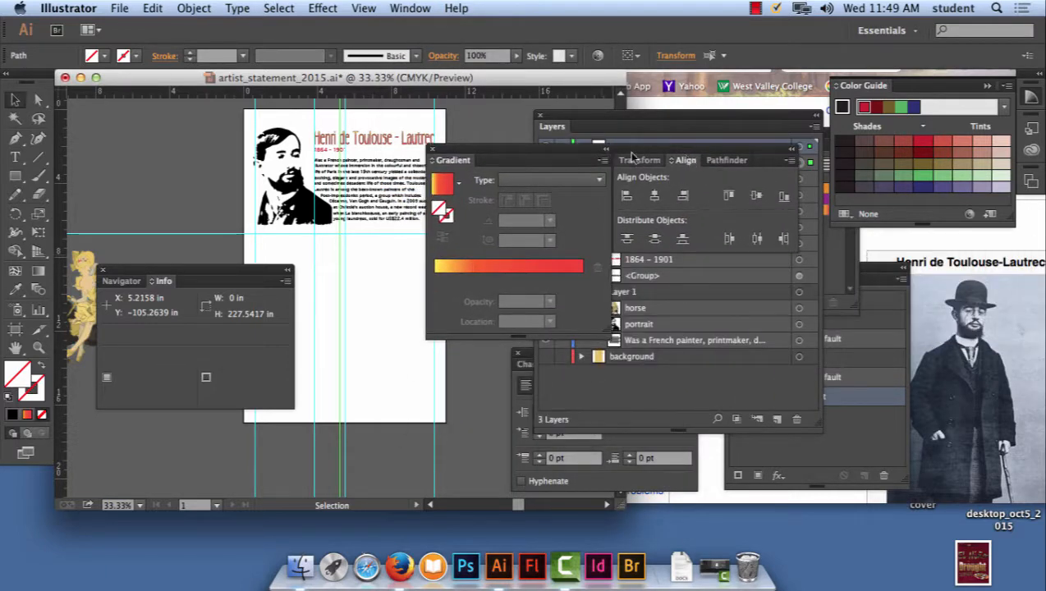
drag(454, 161, 893, 448)
drag(502, 157, 510, 224)
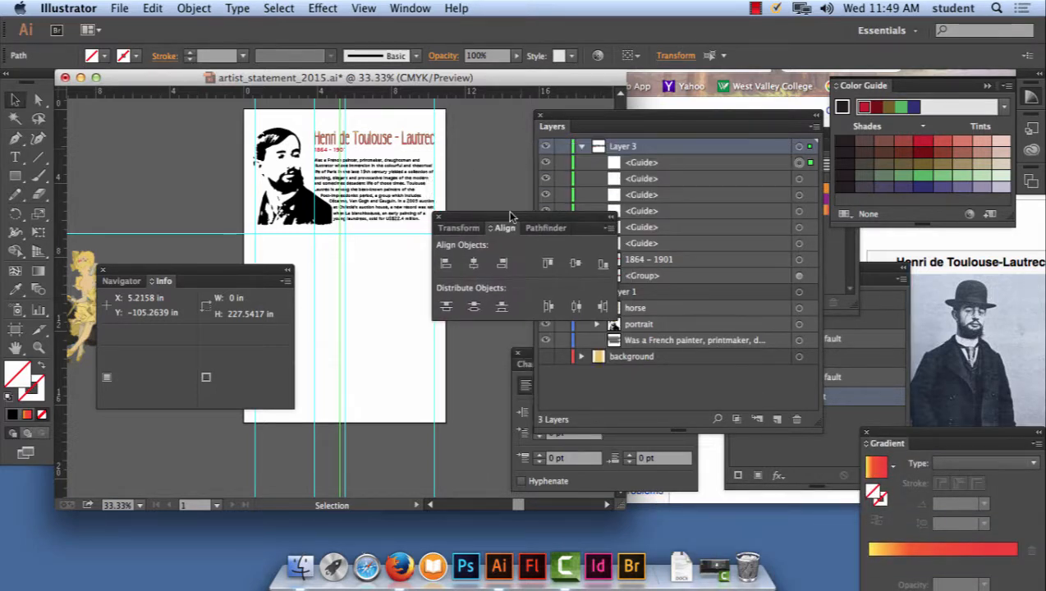
click(612, 230)
click(637, 230)
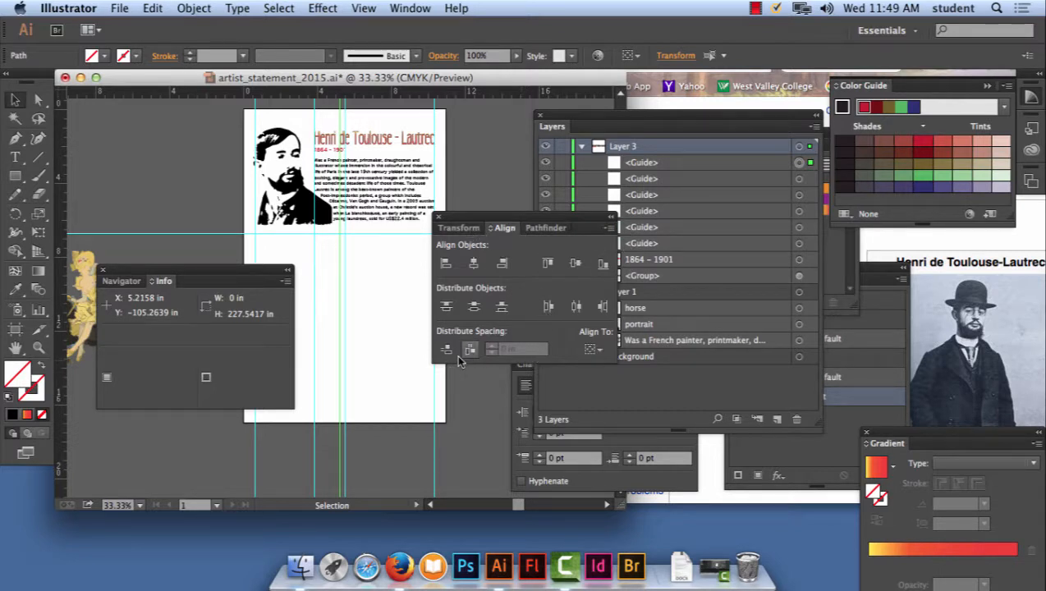
- Move the vertical guide just left of the centre guide to about X 5.29 in
key(super+equal)
key(super+equal)
key(super+equal)
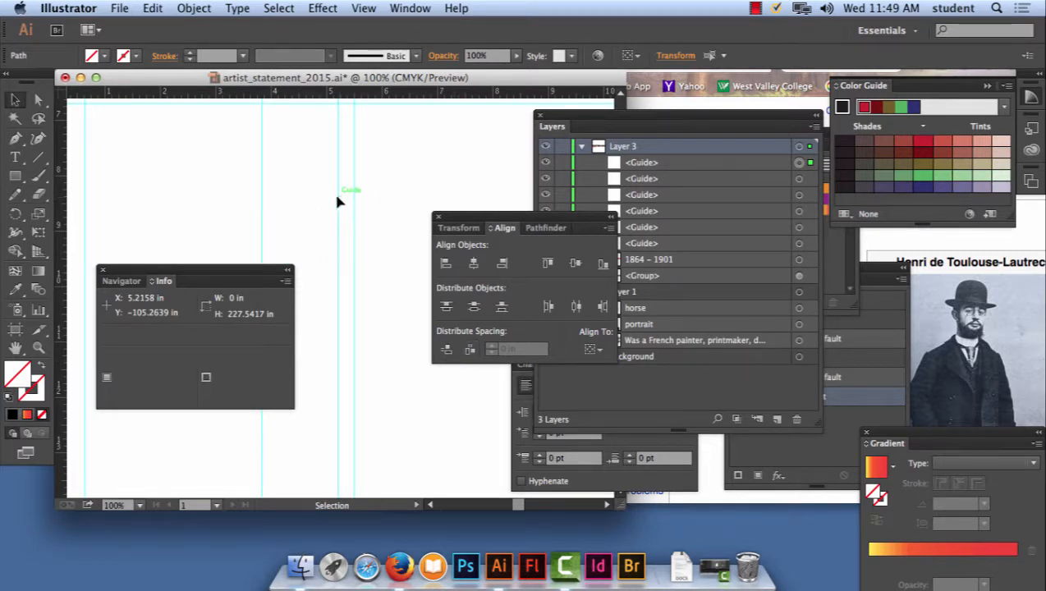
drag(338, 202, 342, 204)
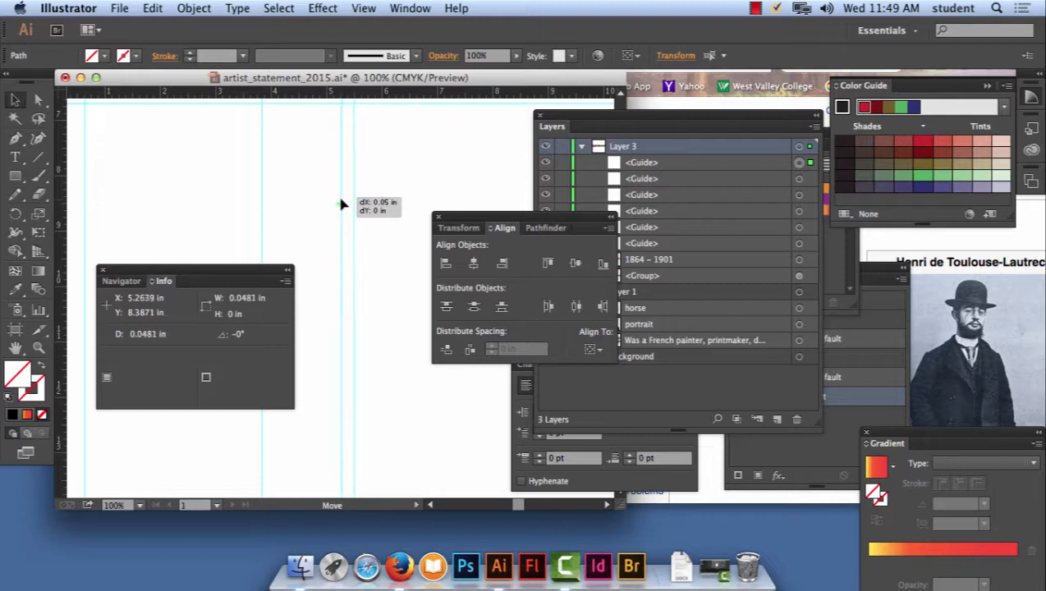
drag(341, 204, 343, 205)
drag(342, 205, 343, 204)
- Turn off Snap to Point and try to reposition the guide just left of centre
click(364, 7)
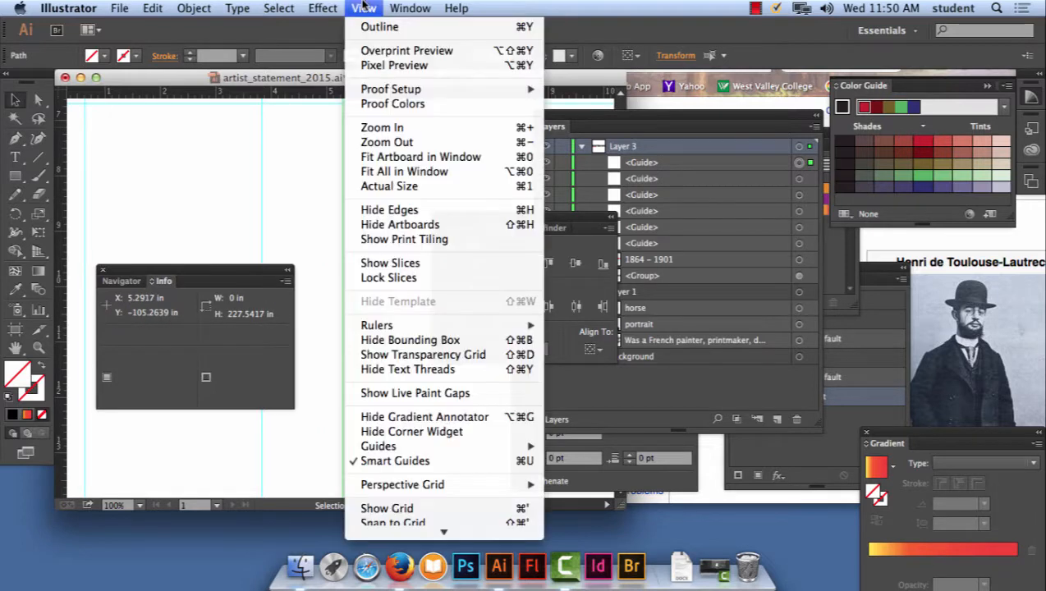
mouse_move(460, 532)
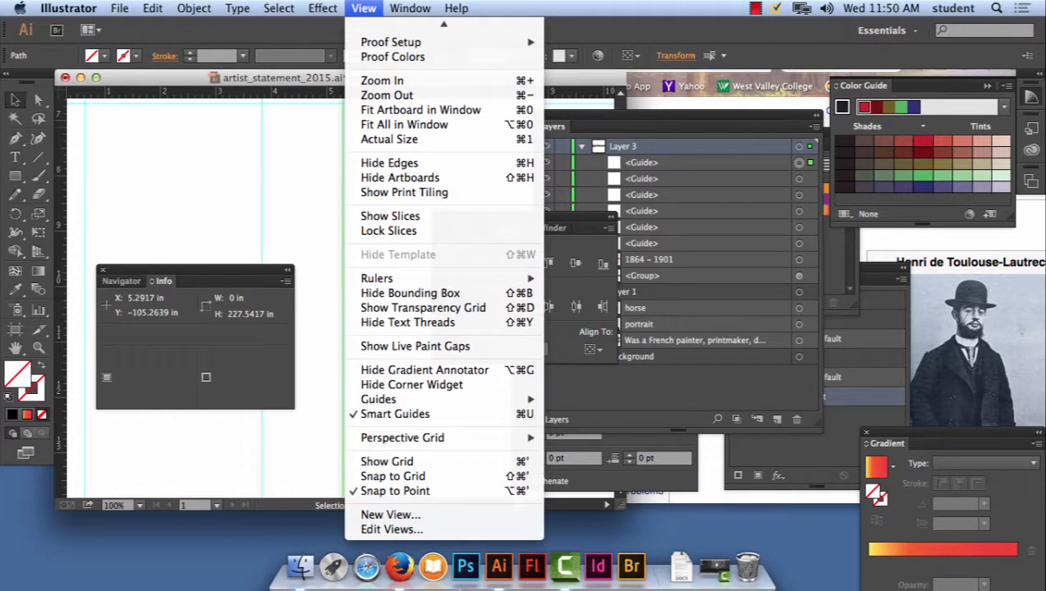
click(393, 491)
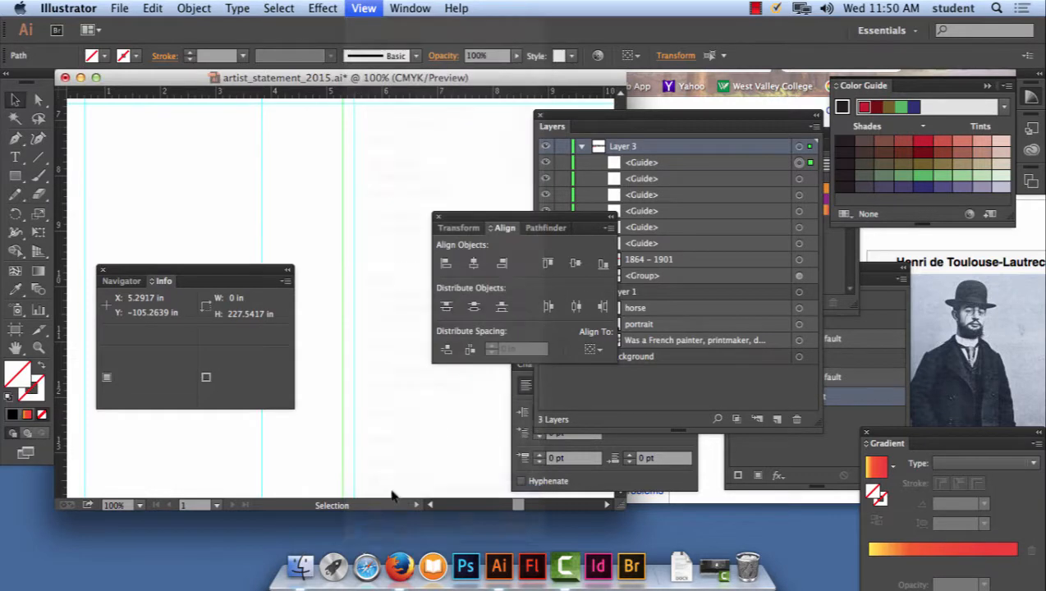
drag(342, 252, 348, 251)
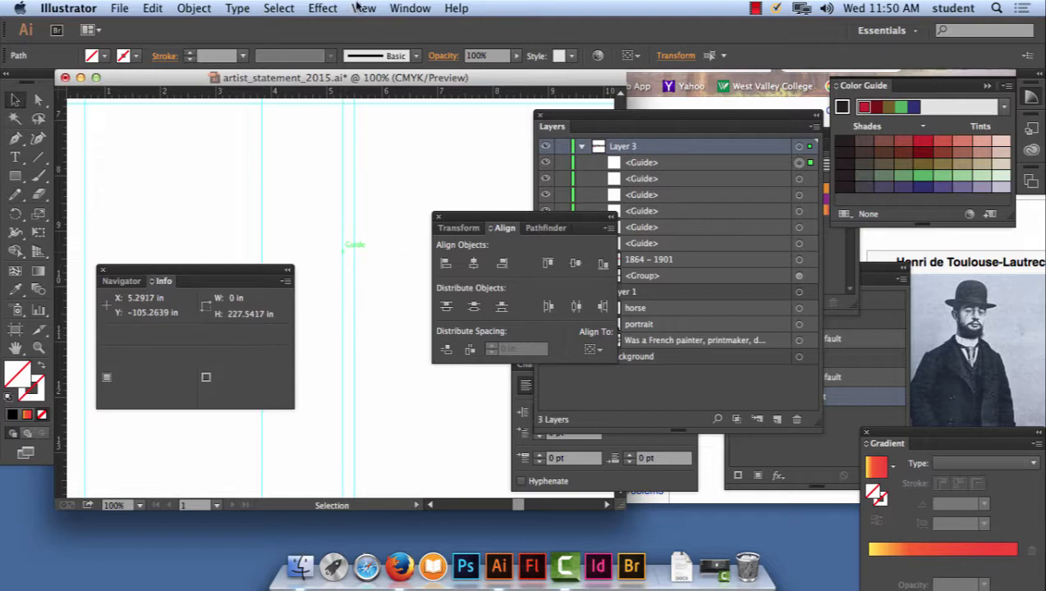
- Turn off Smart Guides and move the guide left of centre to about X 5.26 in
click(364, 8)
scroll(461, 463, down, 2)
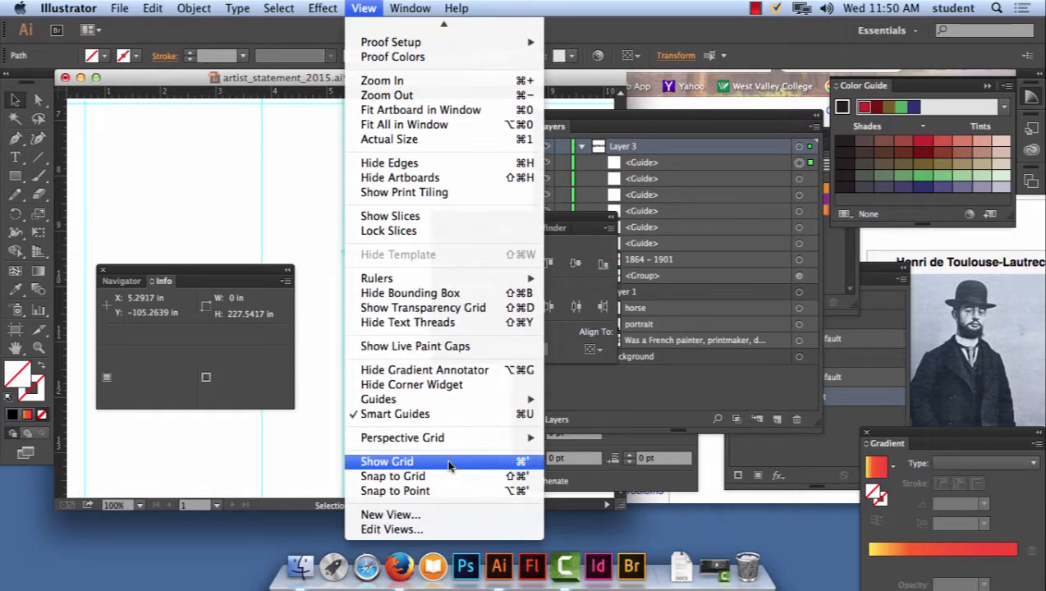
click(449, 415)
drag(341, 251, 341, 257)
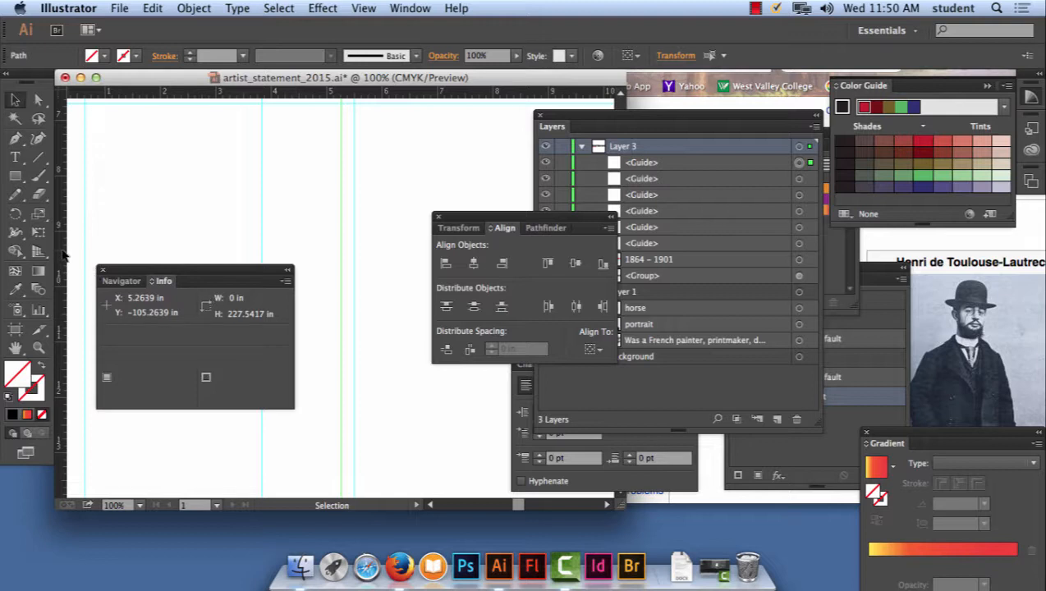
- Add a vertical guide at X 5.75 in, just to the right of the centre guide
drag(62, 254, 368, 261)
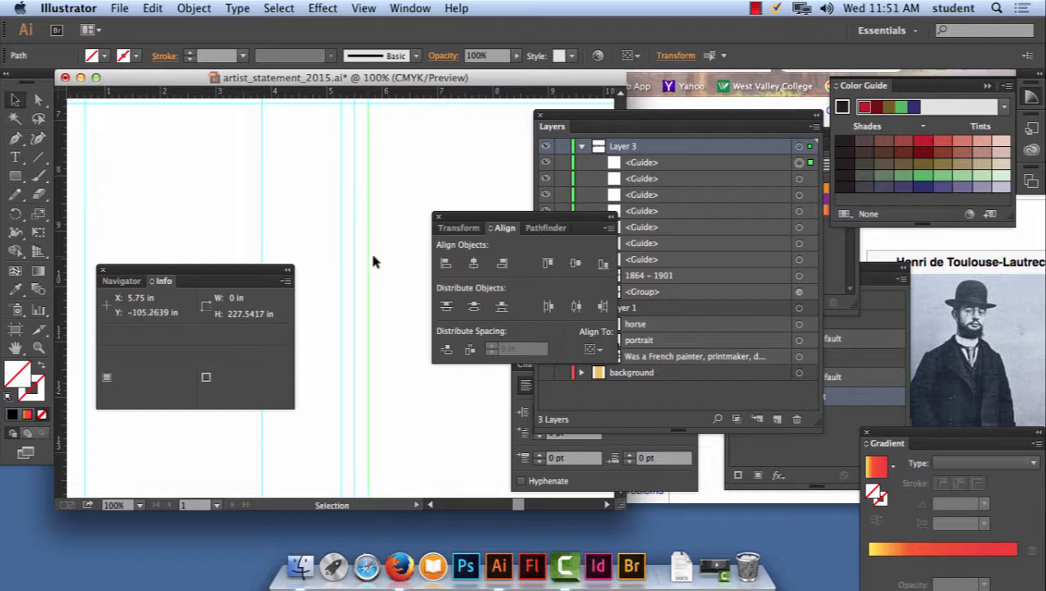
key(super+minus)
key(super+minus)
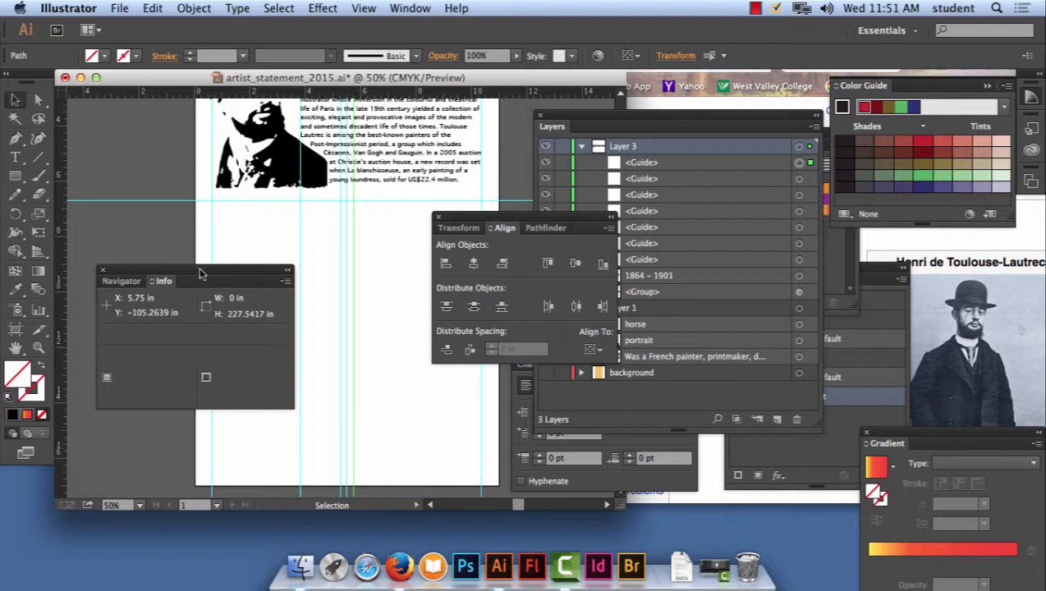
- Clear the Info and Align panels off the artboard and draw a text frame below the portrait, from the left margin guide to the guide left of centre
drag(190, 271, 763, 92)
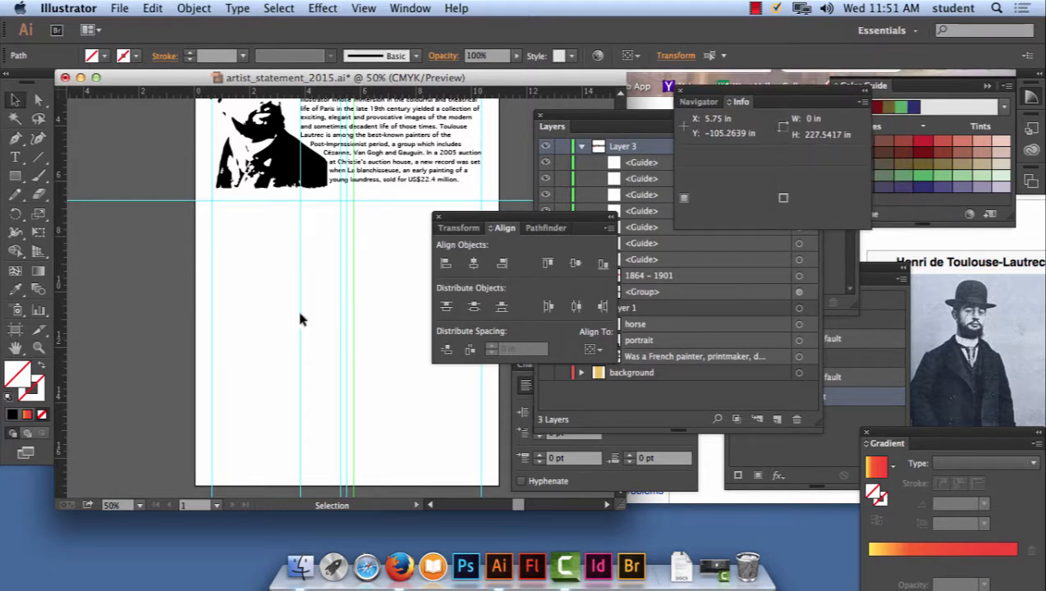
click(16, 157)
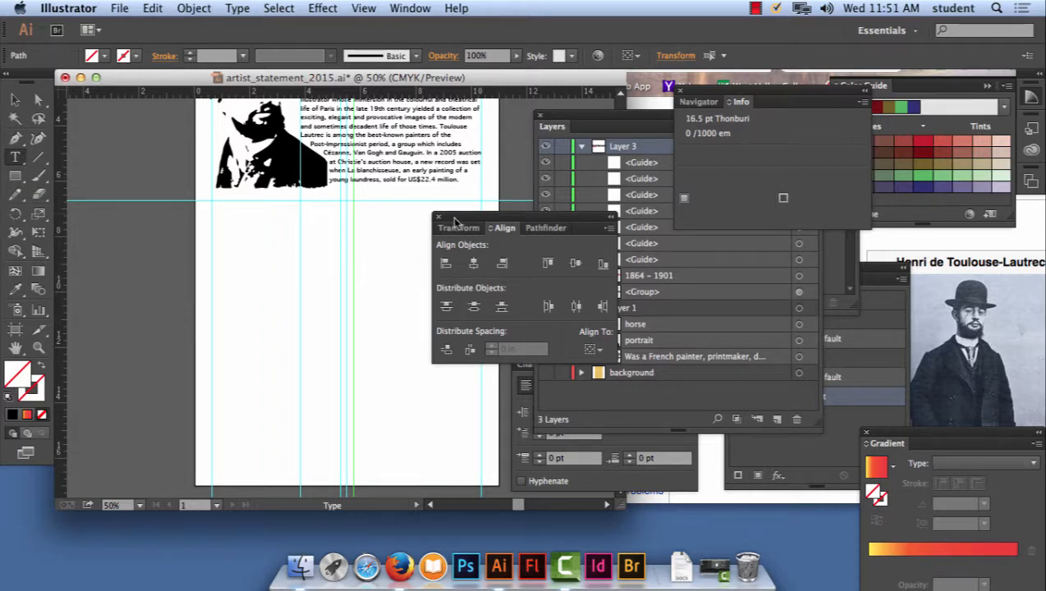
drag(461, 217, 517, 227)
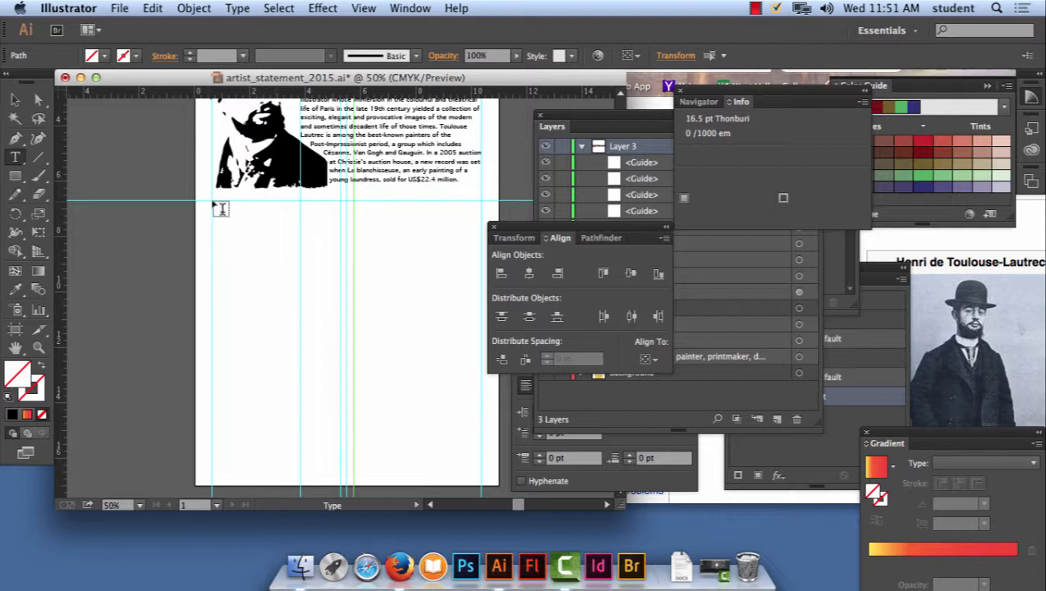
drag(211, 202, 341, 450)
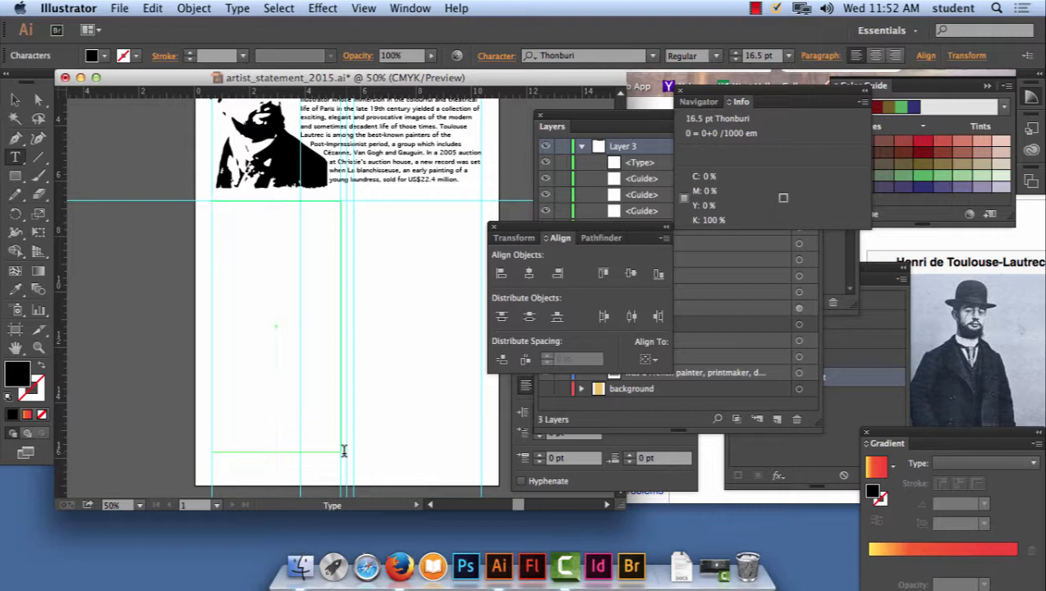
- Switch to the Wikipedia article in Firefox and copy the body text of its Paris section
click(928, 252)
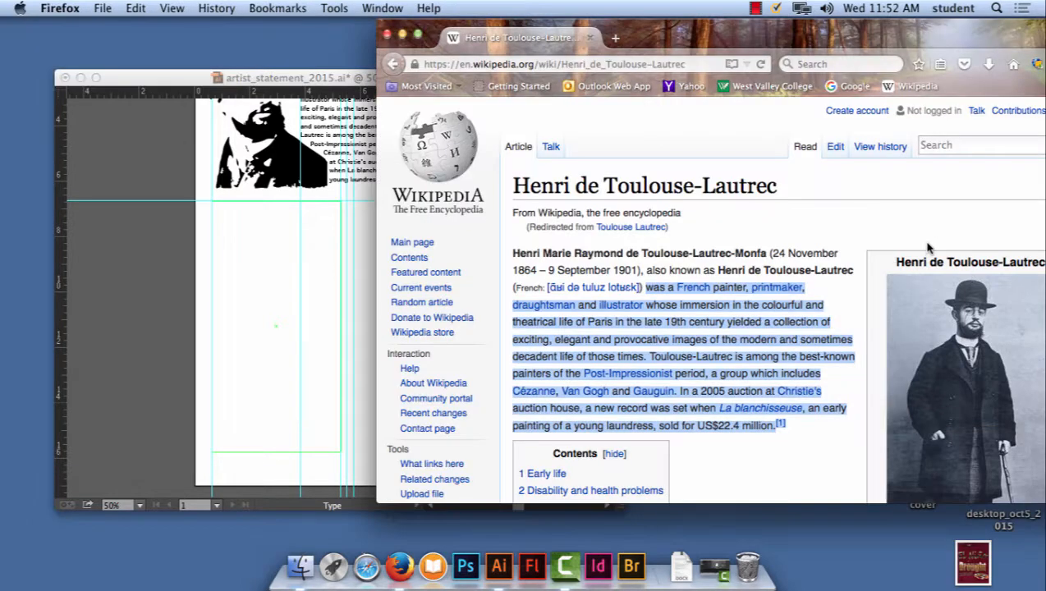
scroll(649, 320, down, 10)
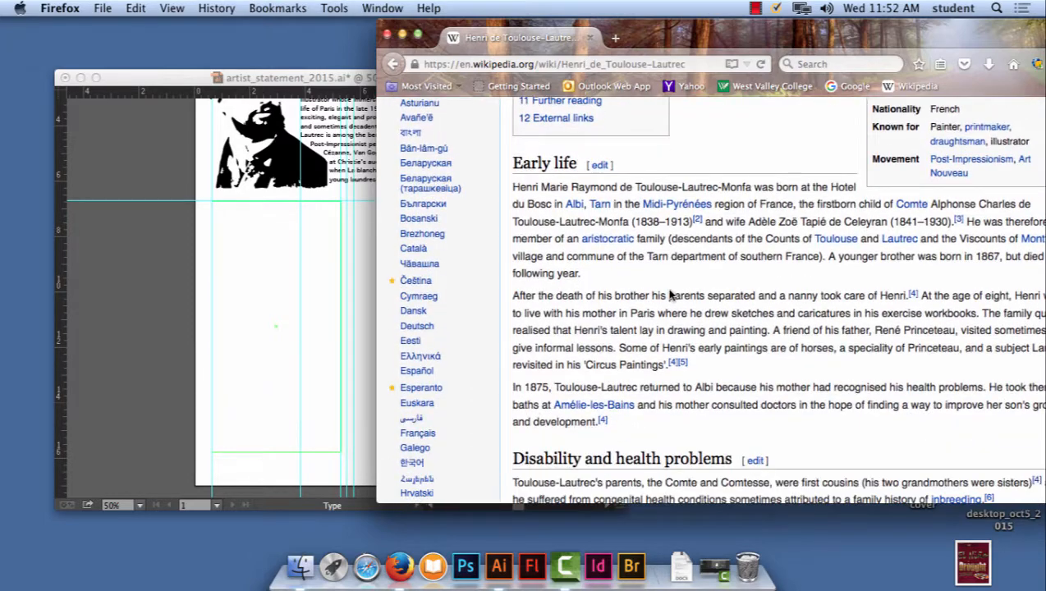
drag(608, 422, 516, 185)
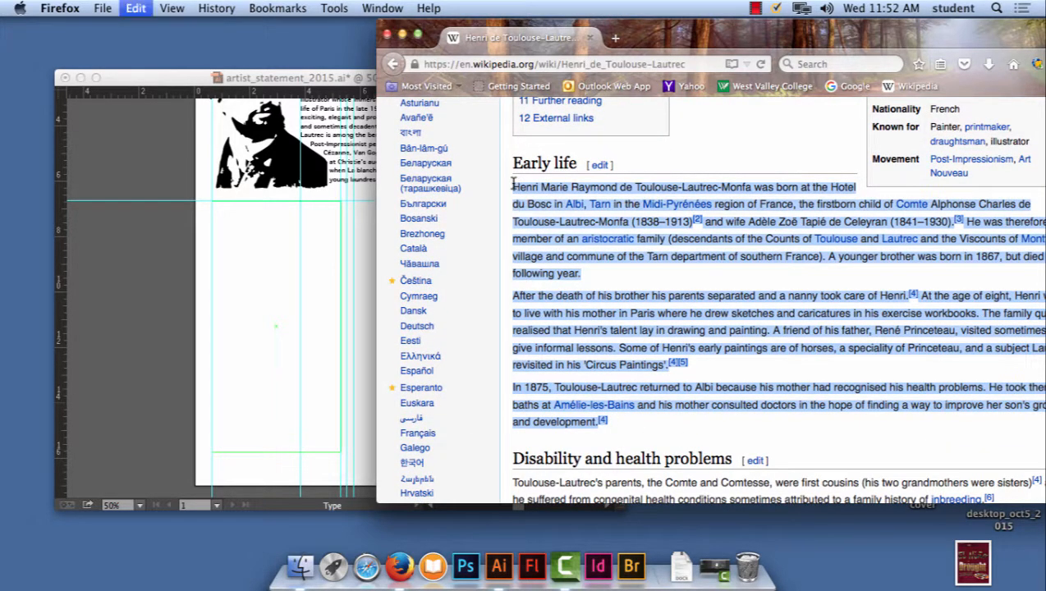
scroll(753, 427, down, 3)
scroll(753, 430, down, 10)
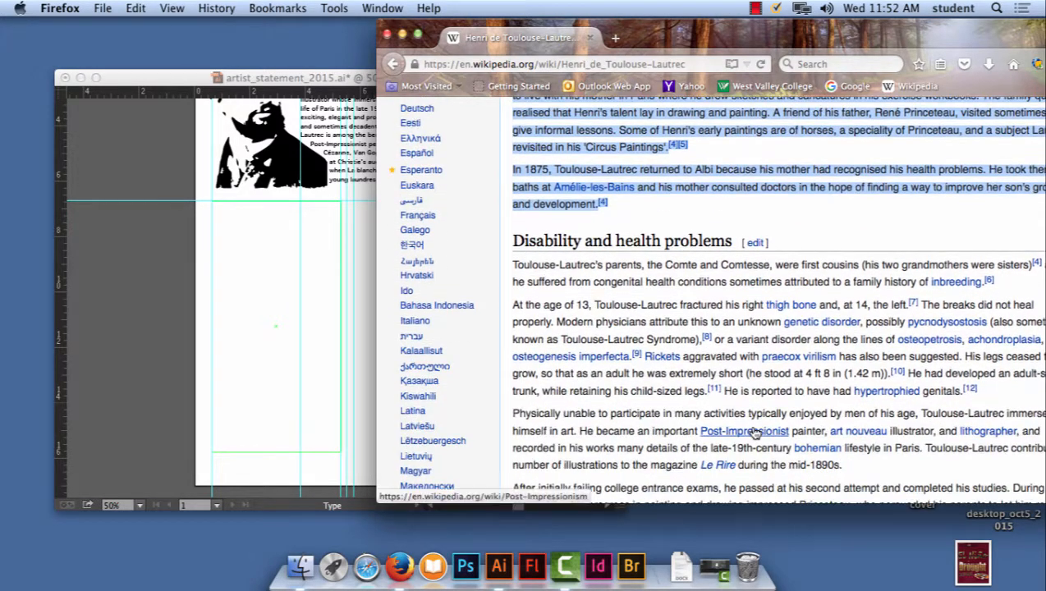
scroll(753, 427, down, 7)
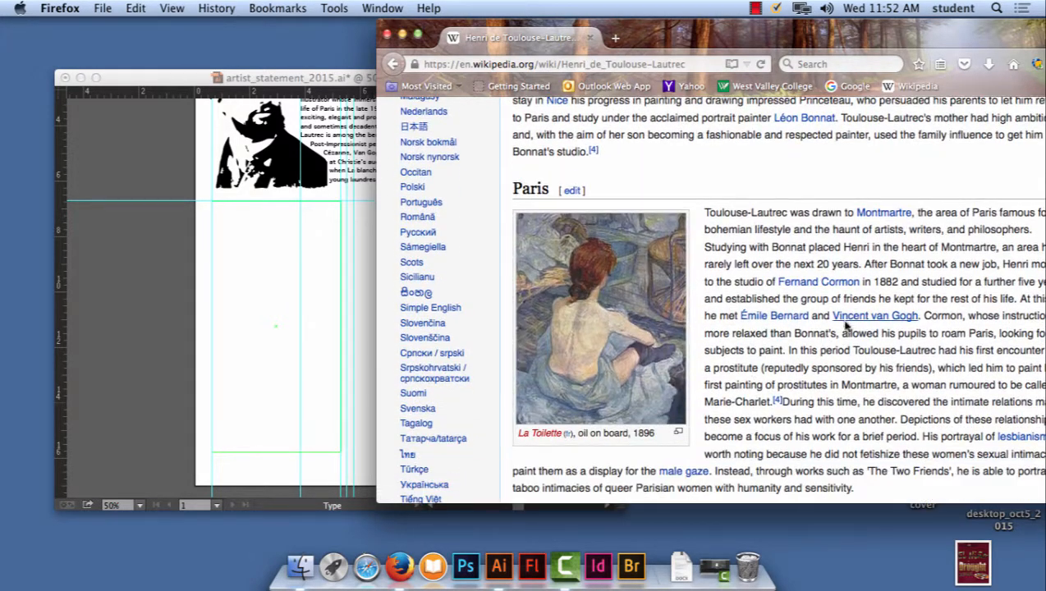
scroll(903, 403, down, 3)
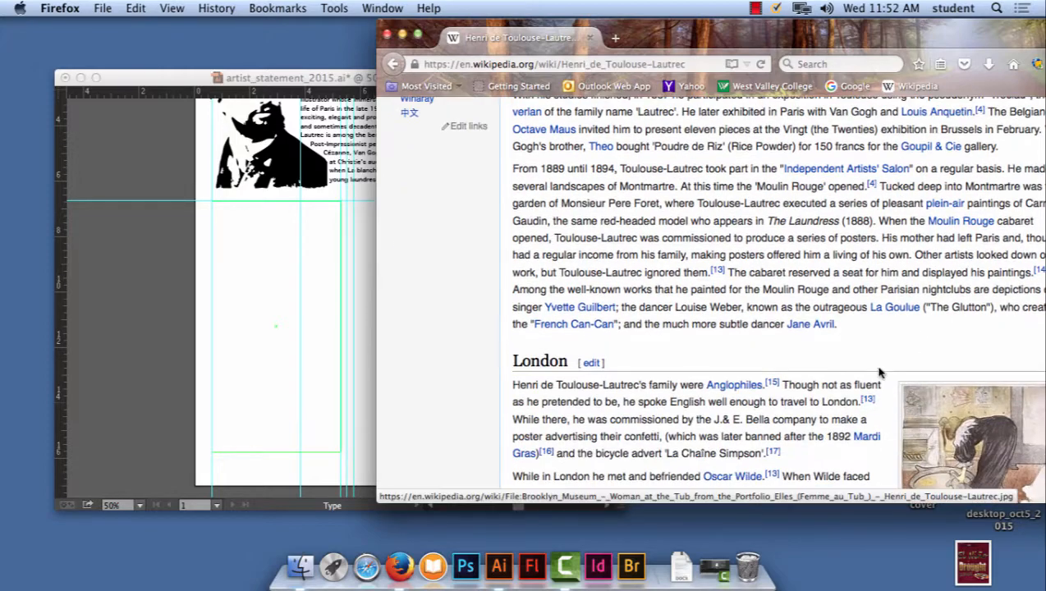
mouse_move(853, 329)
mouse_down()
mouse_move(787, 105)
mouse_move(741, 316)
mouse_move(704, 282)
mouse_up()
key(super+c)
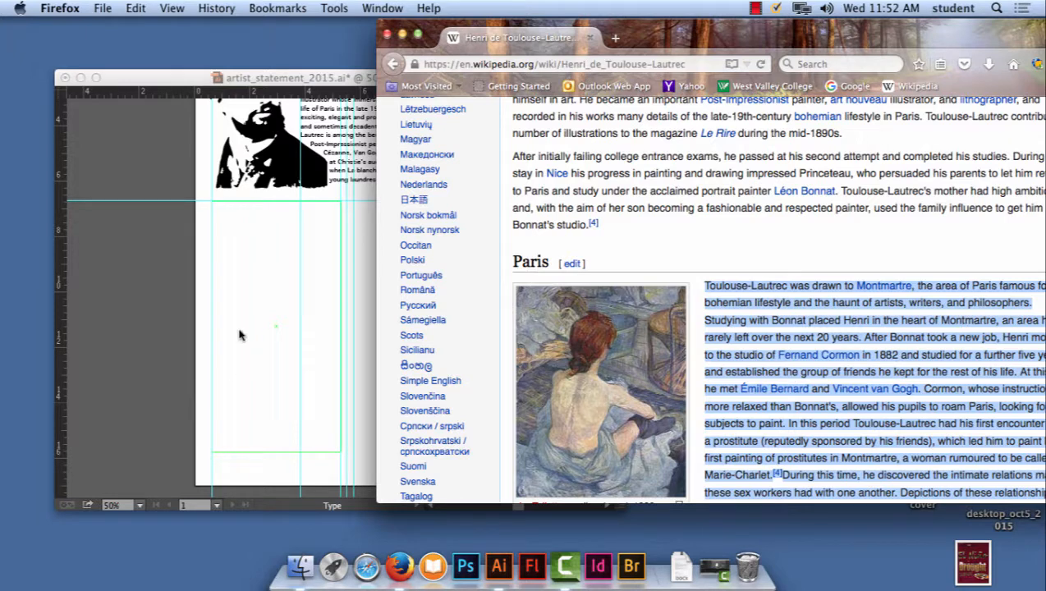
- Switch back to Illustrator and paste the copied Paris text into the new text frame
click(240, 80)
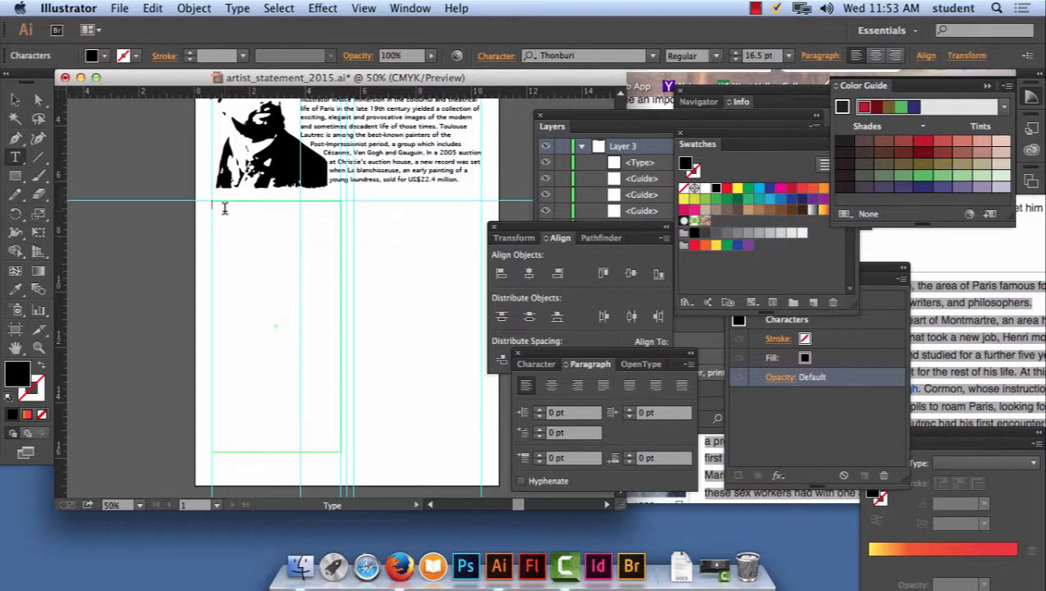
key(Escape)
click(152, 8)
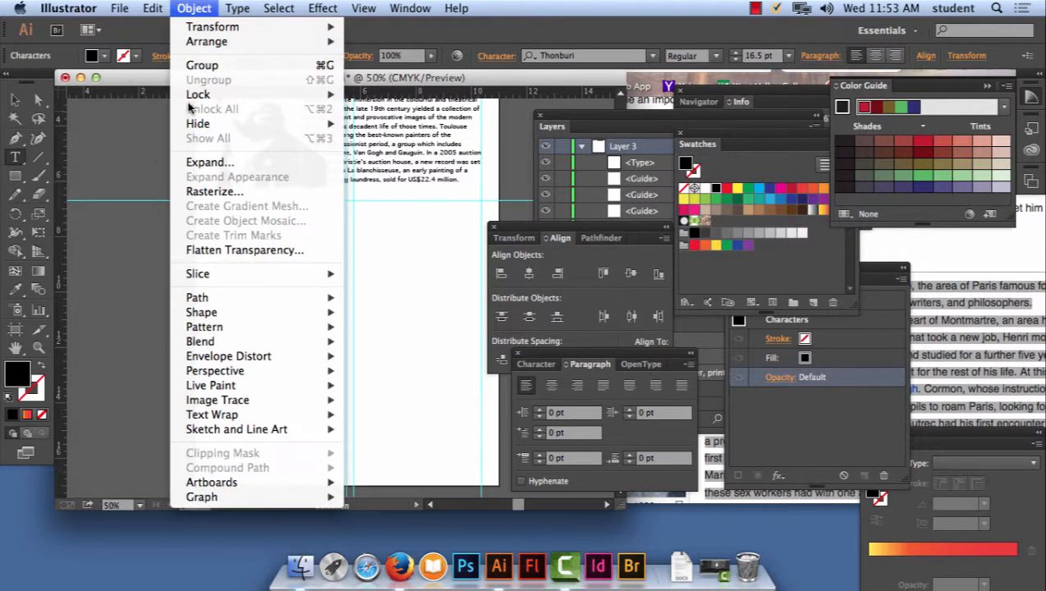
click(169, 95)
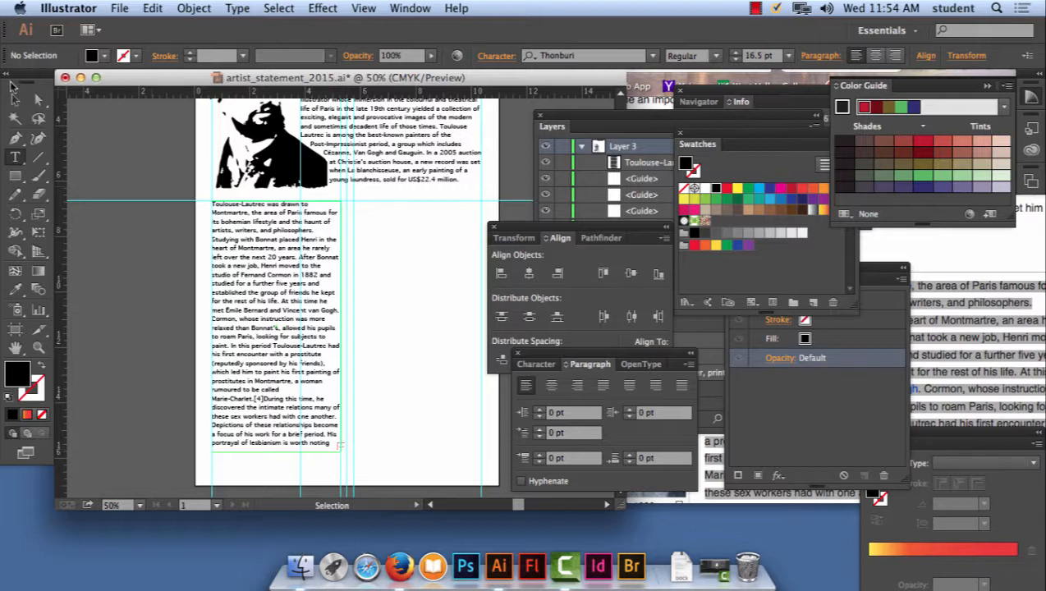
- Thread the overflowing text into a second frame starting where the horizontal guide meets the X 5.75 in guide, and deselect it
click(17, 99)
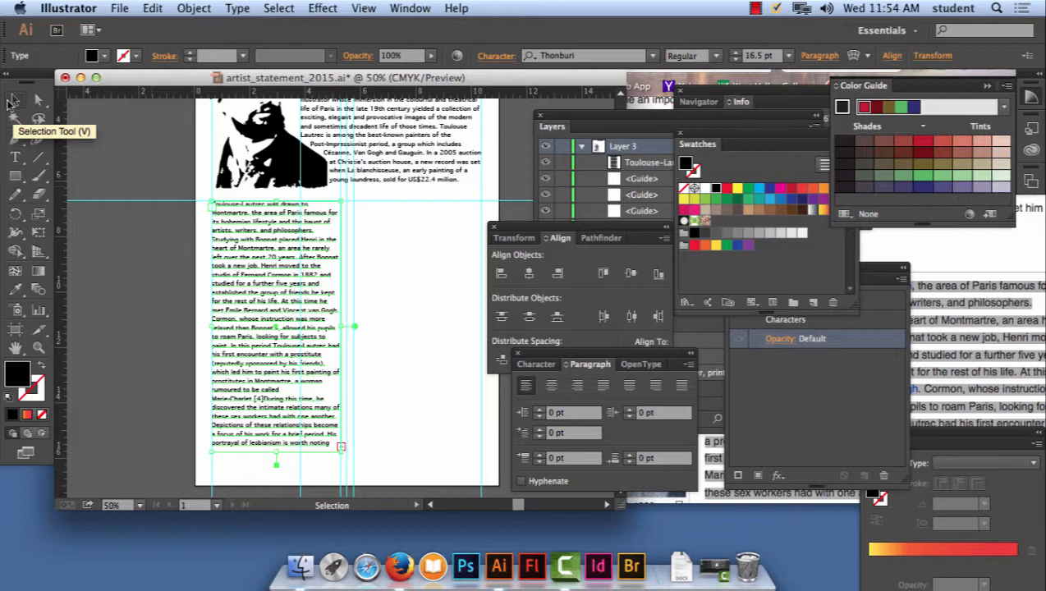
key(t)
click(343, 449)
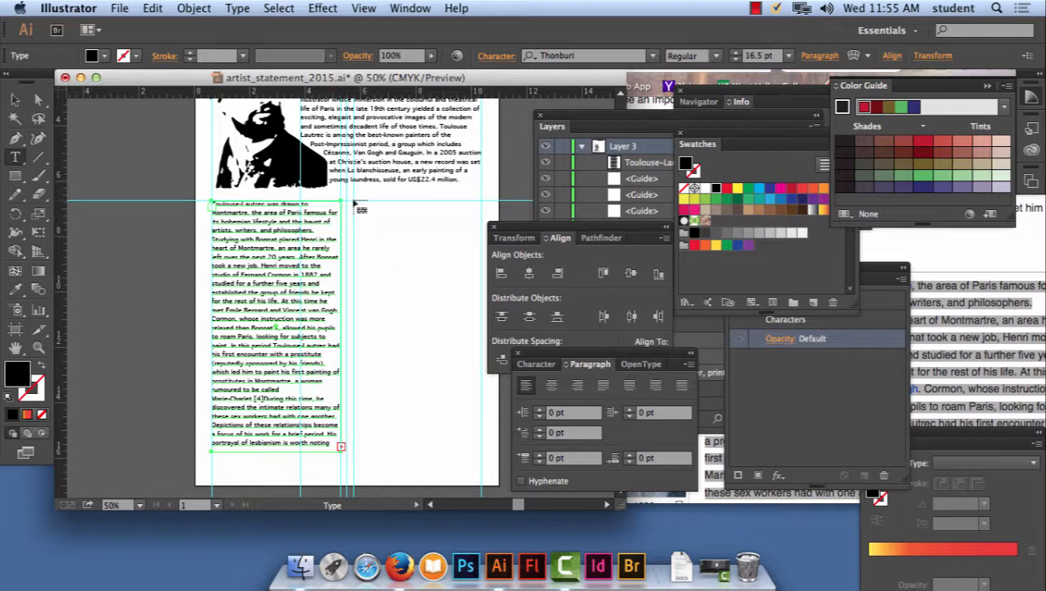
click(353, 201)
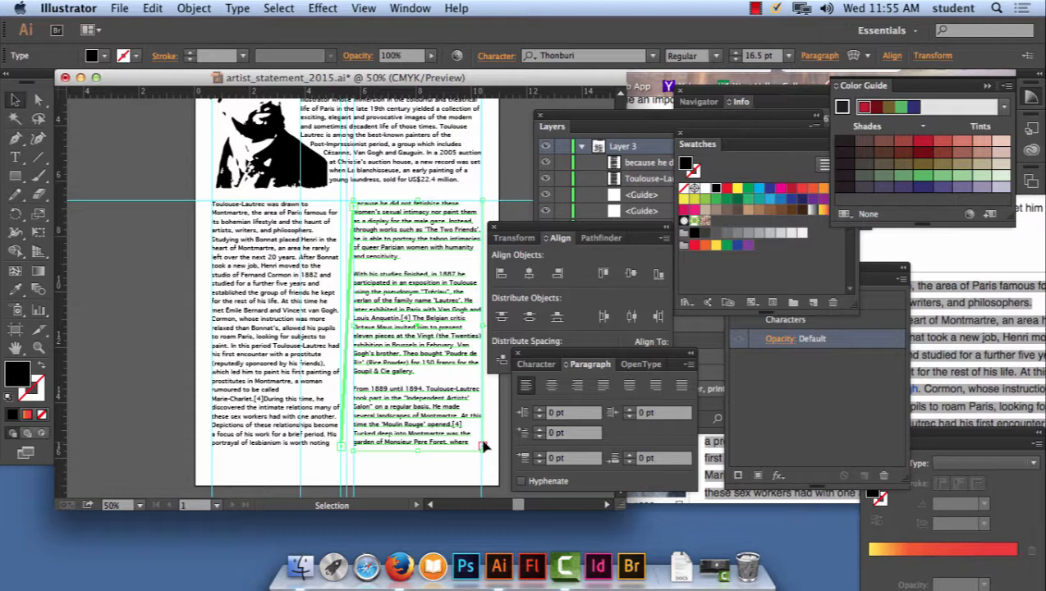
key(shift+super+a)
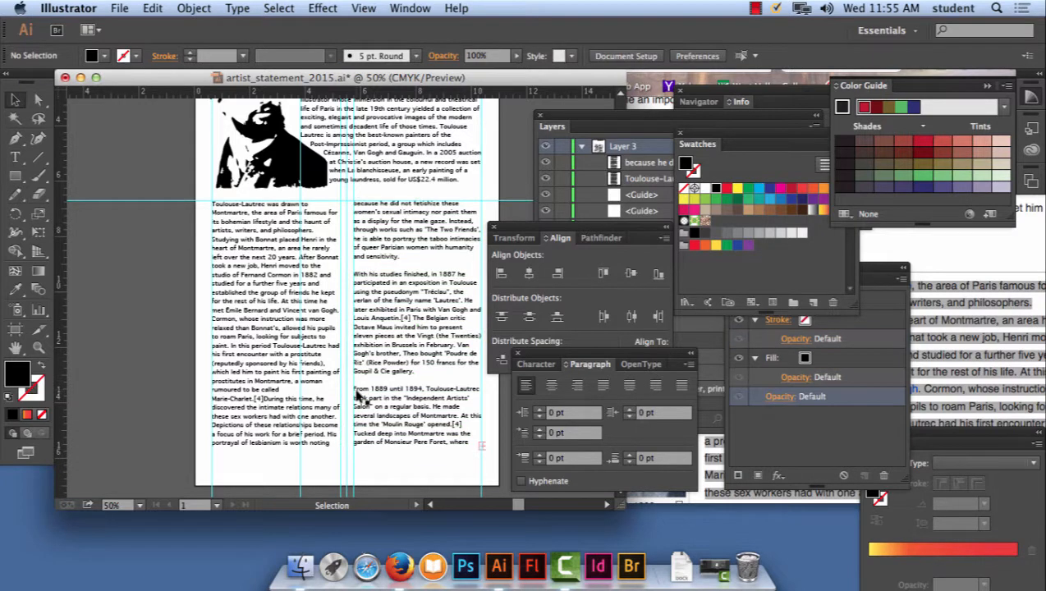
- Remove the blank lines before the paragraphs "From 1889 until 1894" and "With his studies finished" in the second column
click(355, 392)
click(364, 382)
click(402, 381)
click(15, 157)
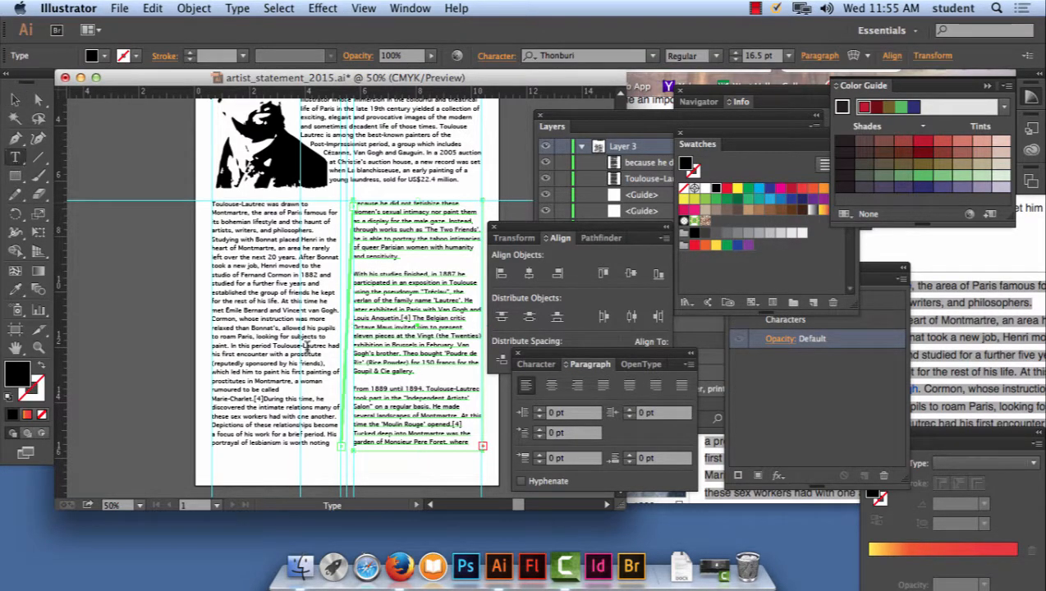
click(356, 388)
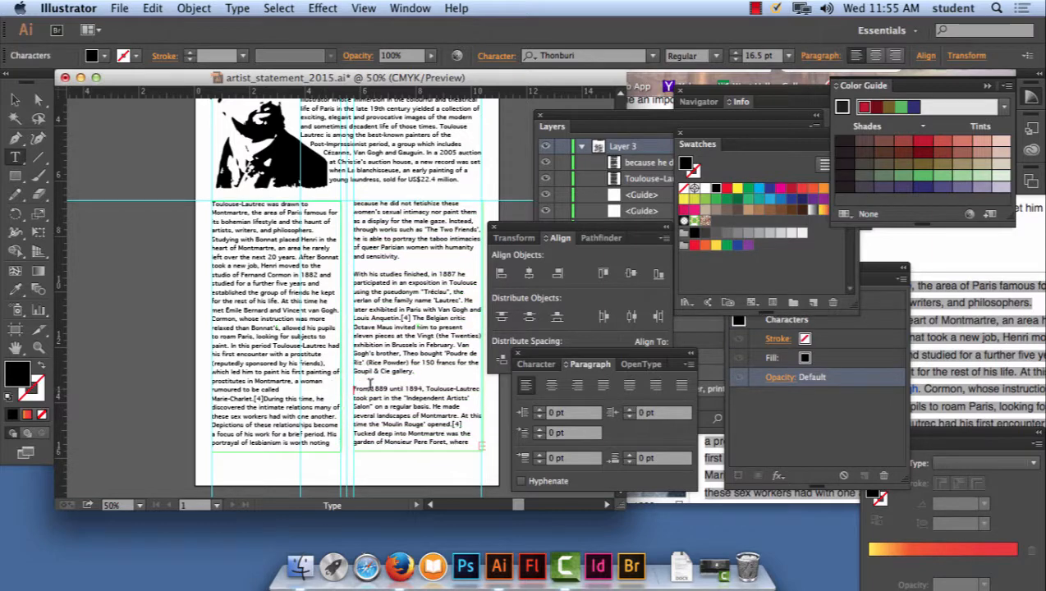
key(BackSpace)
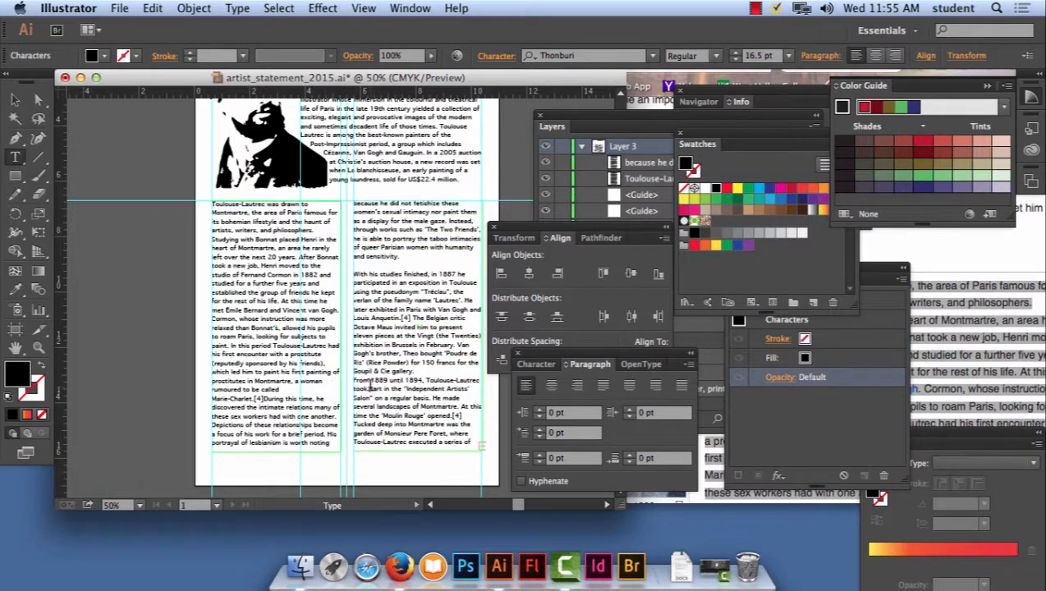
click(355, 274)
key(BackSpace)
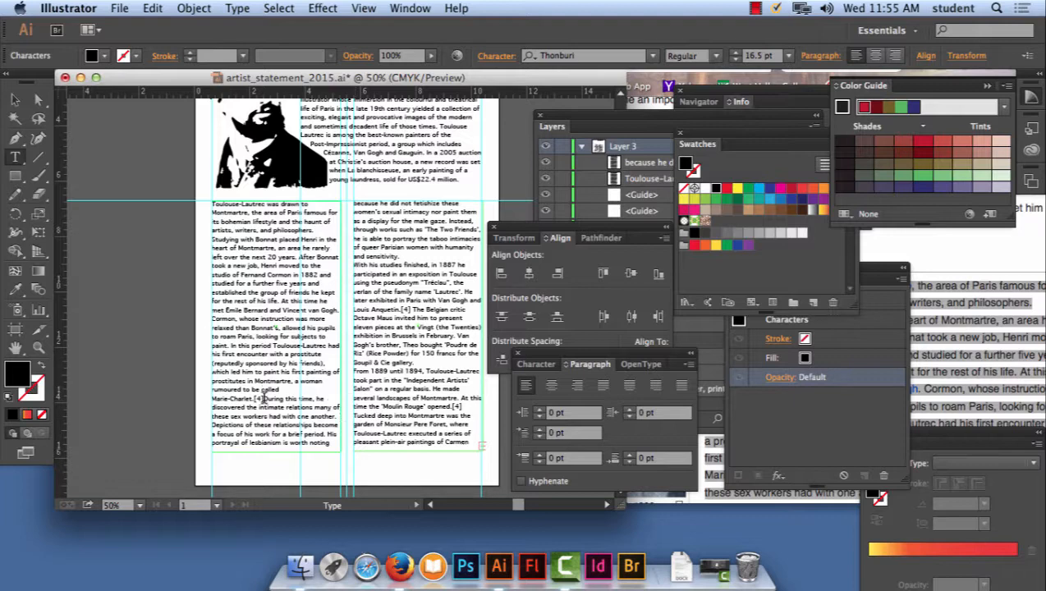
- Delete the [4] citation after "Marie-Charlet." in the first column and start a new paragraph at "During this time"
drag(262, 398, 253, 396)
key(BackSpace)
key(BackSpace)
key(Return)
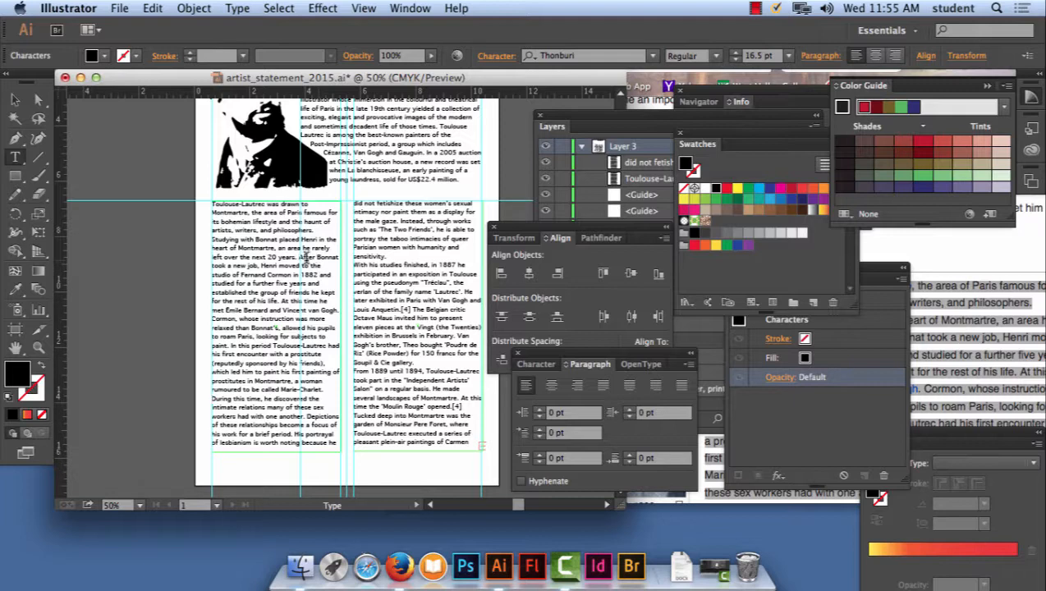
- Start a new paragraph at "After Bonnat took a new job" and join "With his studies finished" to the paragraph before it
key(Return)
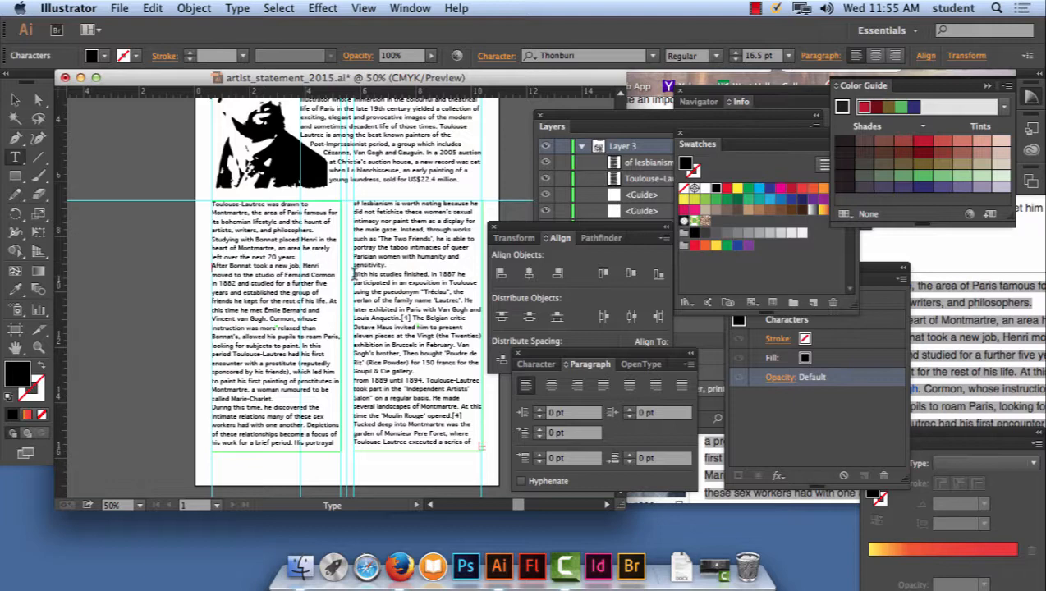
click(357, 274)
key(BackSpace)
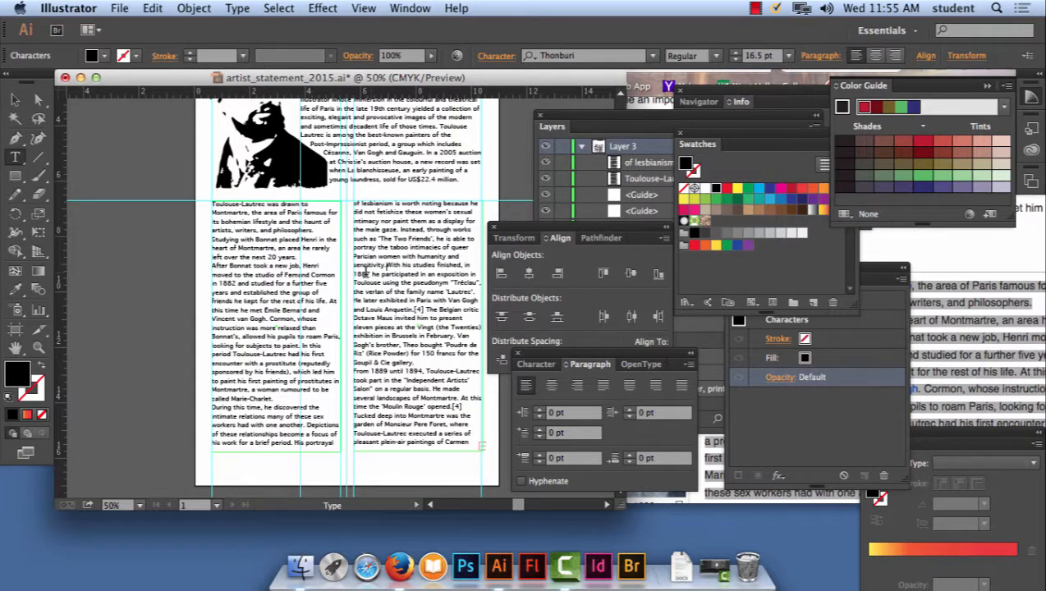
- Start new paragraphs at "With his studies finished" and "From 1889 until 1894" in the second column
key(Return)
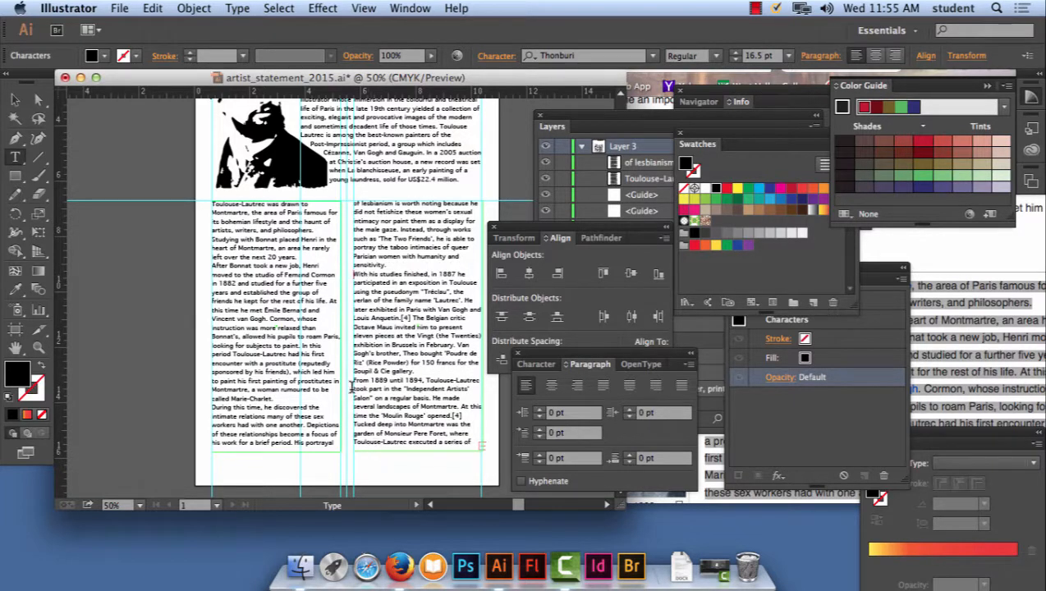
click(353, 382)
key(BackSpace)
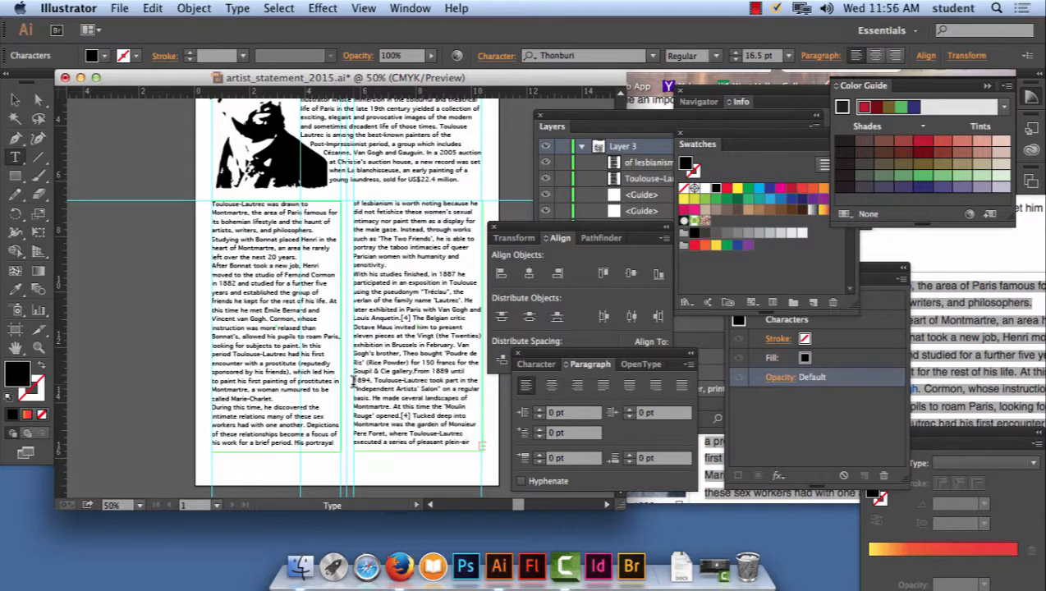
key(Return)
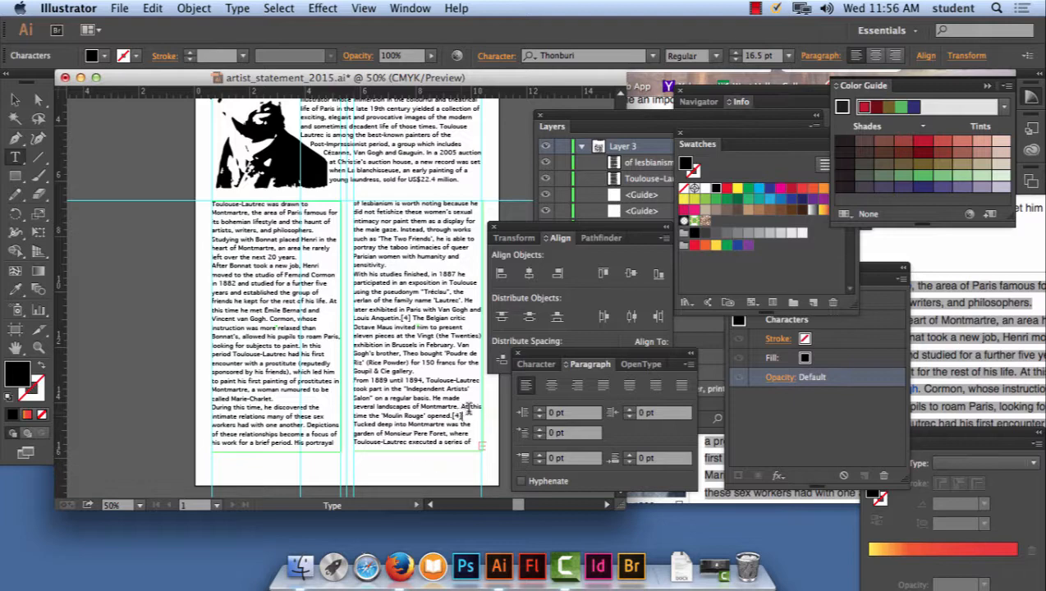
- Delete the [4] citation after "'Moulin Rouge' opened." in the second column
key(BackSpace)
key(BackSpace)
key(BackSpace)
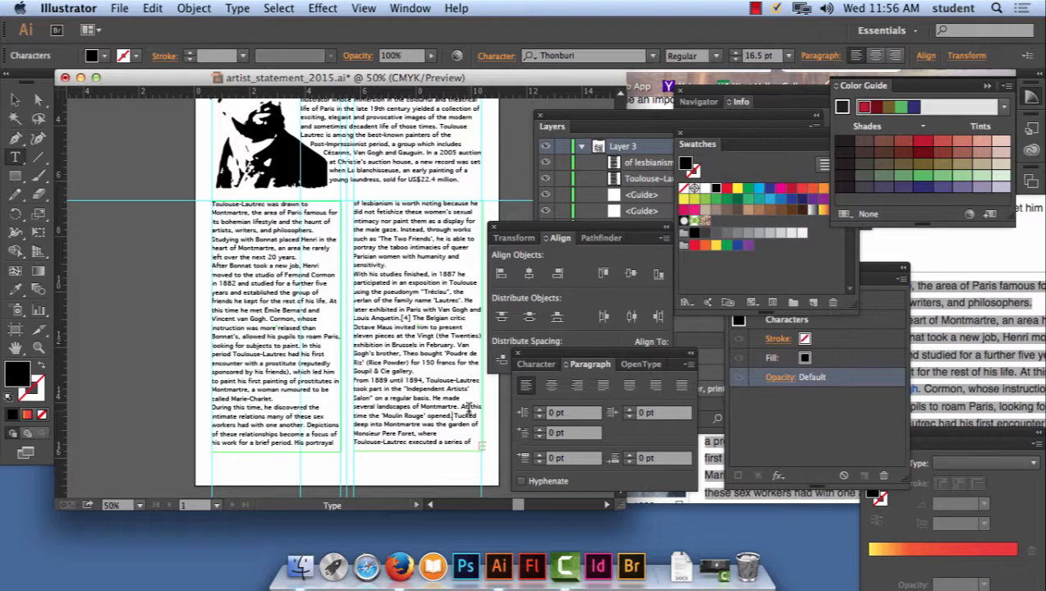
- Select the threaded text columns and set their first-line indent to 26 pt
drag(568, 357, 516, 120)
click(18, 99)
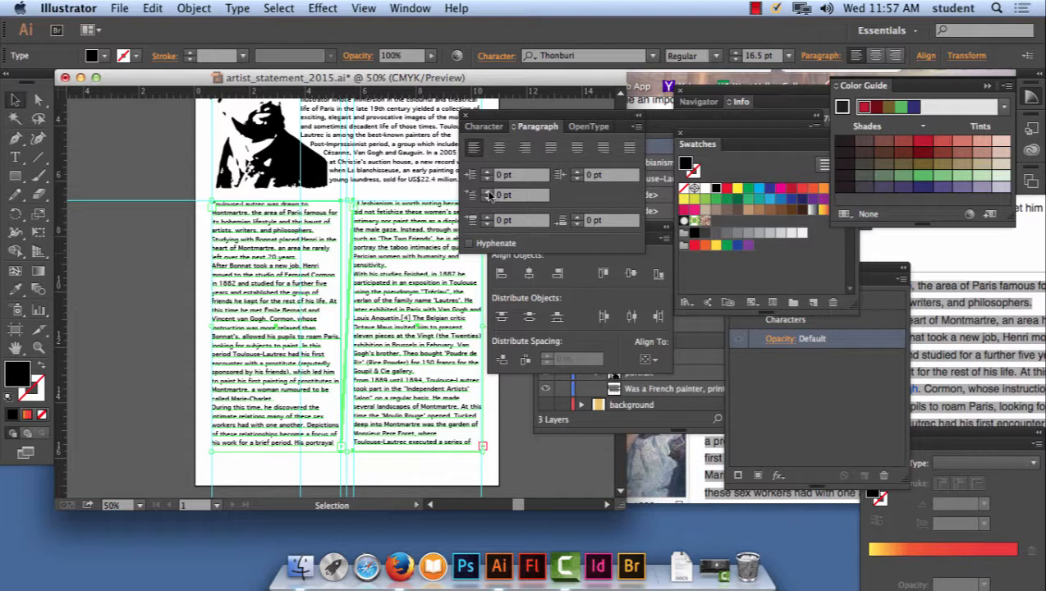
click(488, 191)
click(488, 191)
click(488, 191)
click(488, 191)
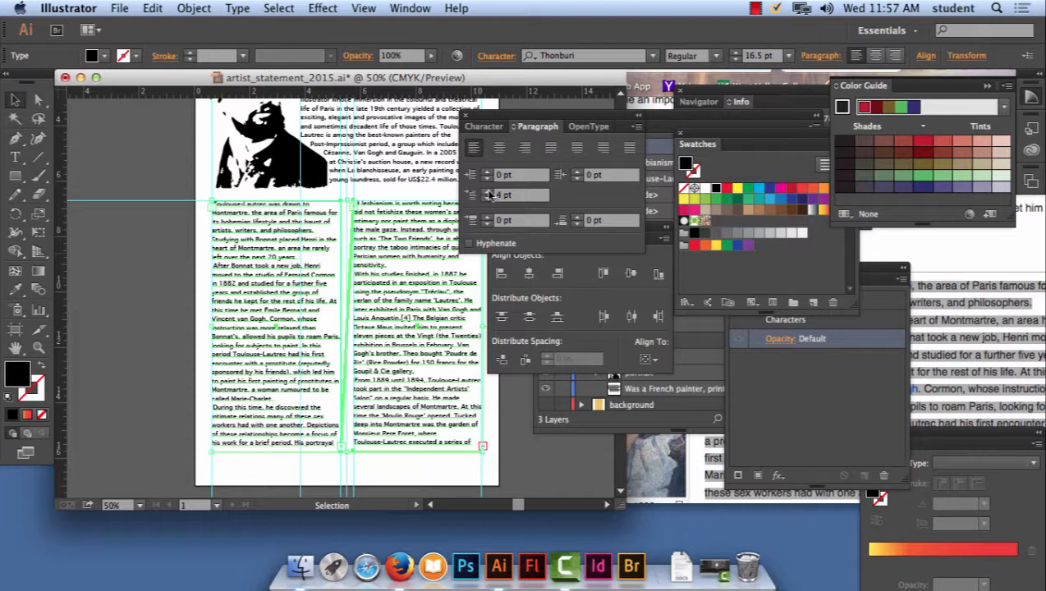
click(488, 191)
click(488, 192)
click(488, 192)
click(488, 191)
click(488, 192)
click(487, 192)
click(488, 192)
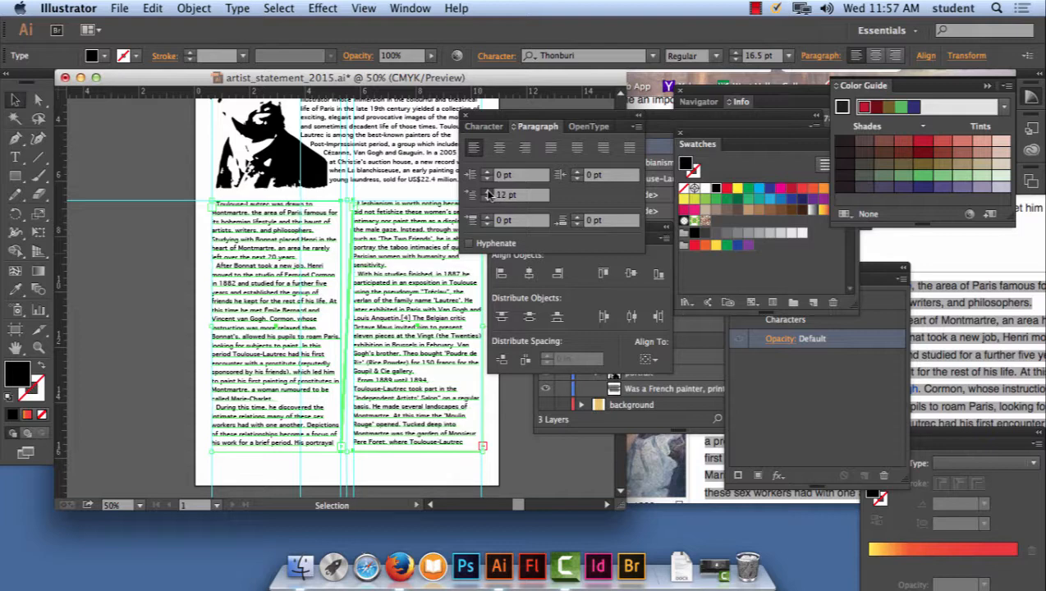
click(488, 192)
click(488, 191)
click(488, 192)
click(488, 192)
click(488, 192)
click(488, 192)
click(488, 192)
click(488, 192)
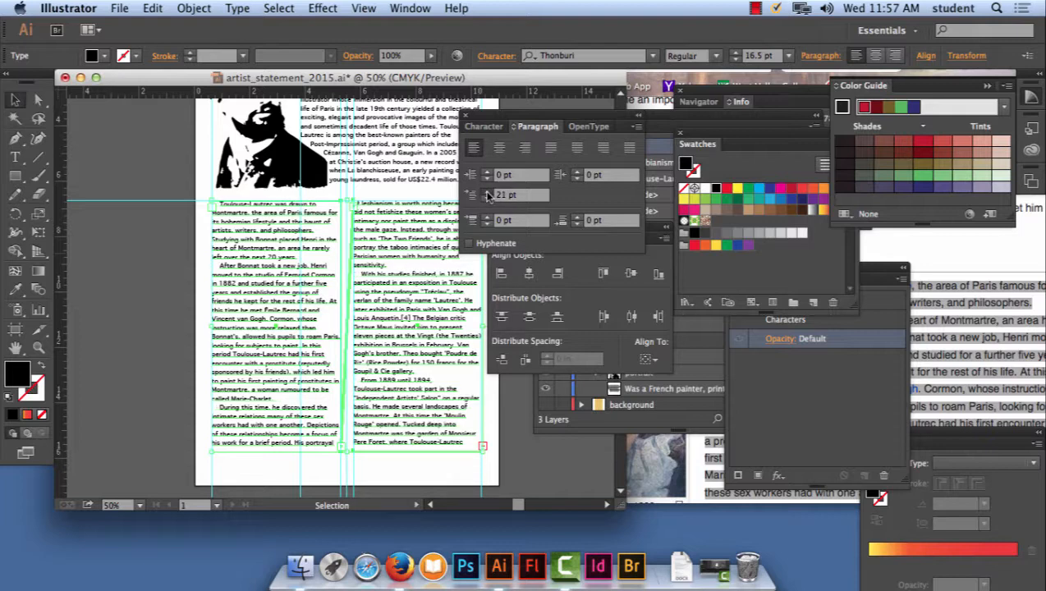
click(488, 193)
click(488, 192)
click(488, 193)
click(488, 193)
click(488, 192)
click(488, 192)
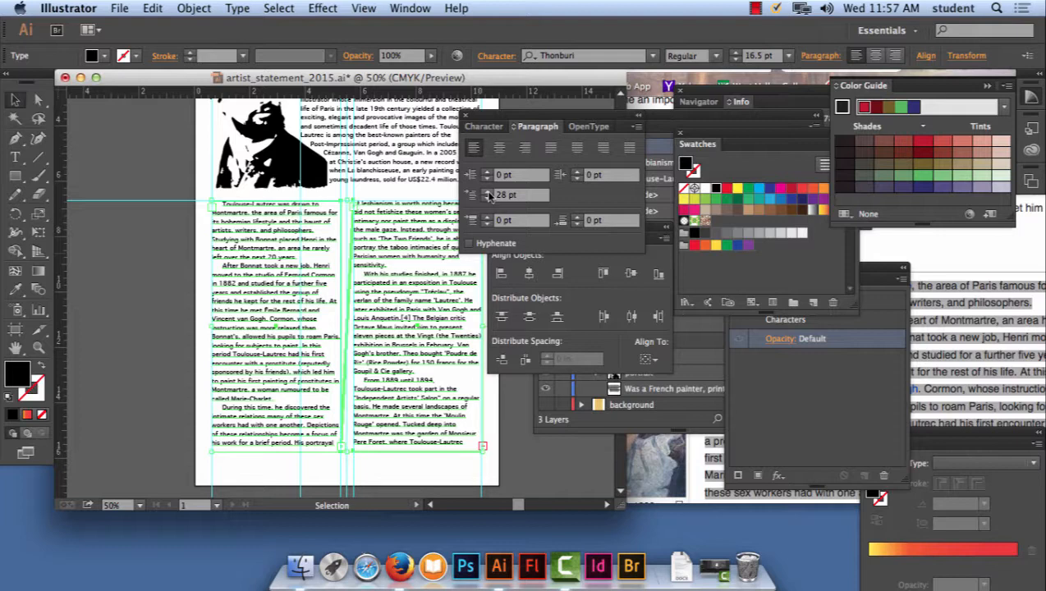
key(super+equal)
key(super+equal)
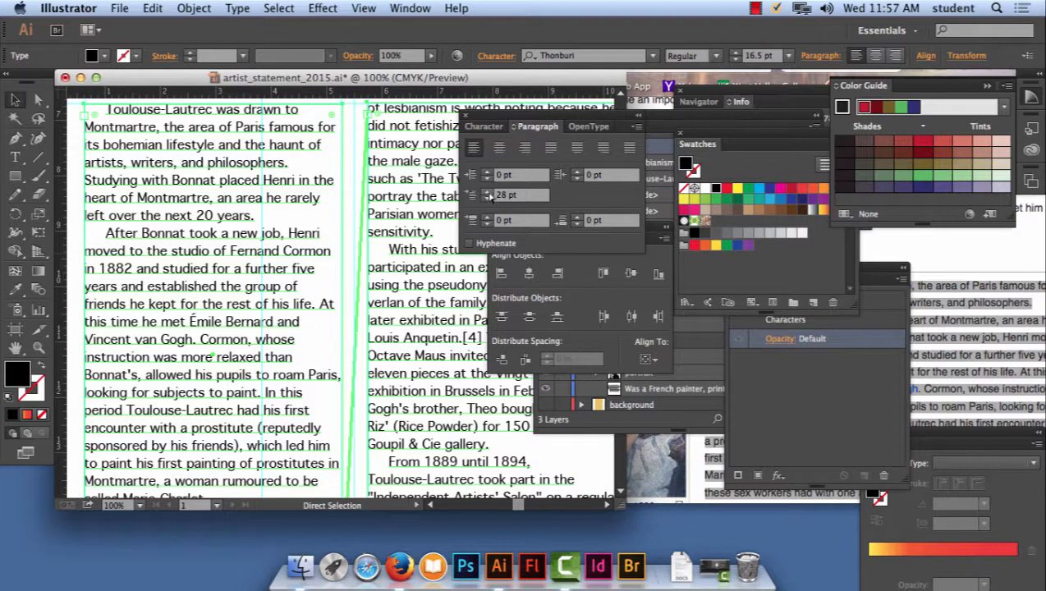
click(488, 192)
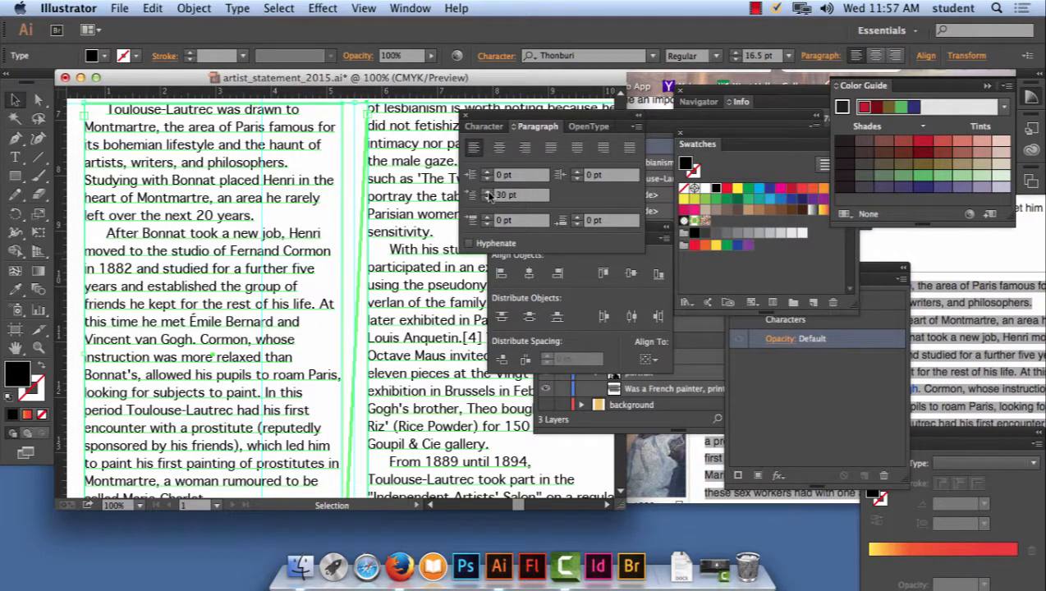
click(487, 193)
click(487, 199)
click(487, 199)
click(487, 200)
click(487, 199)
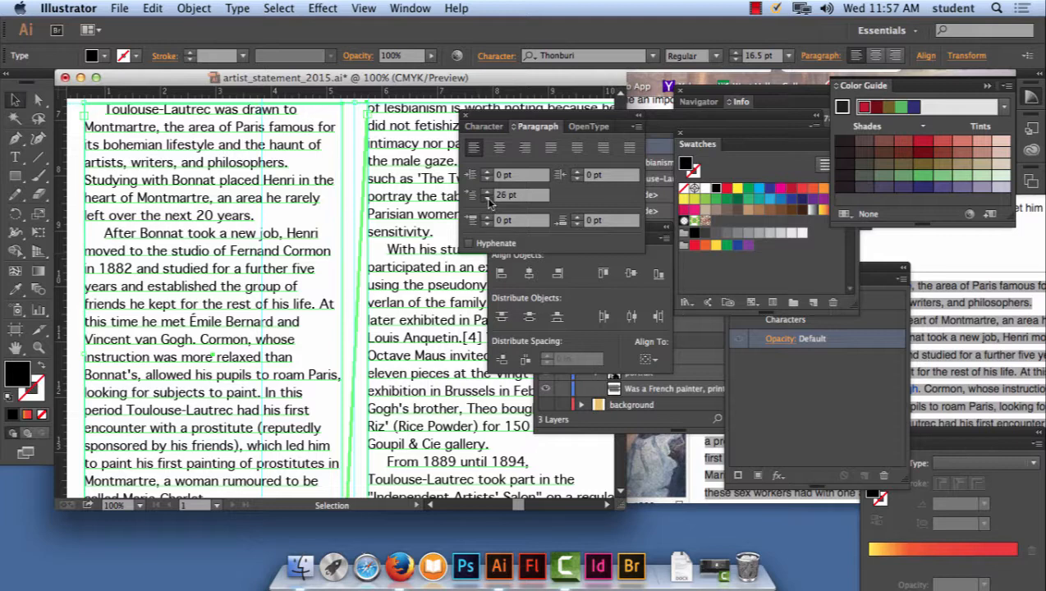
click(488, 199)
click(487, 199)
click(488, 192)
click(488, 191)
key(super+minus)
key(super+minus)
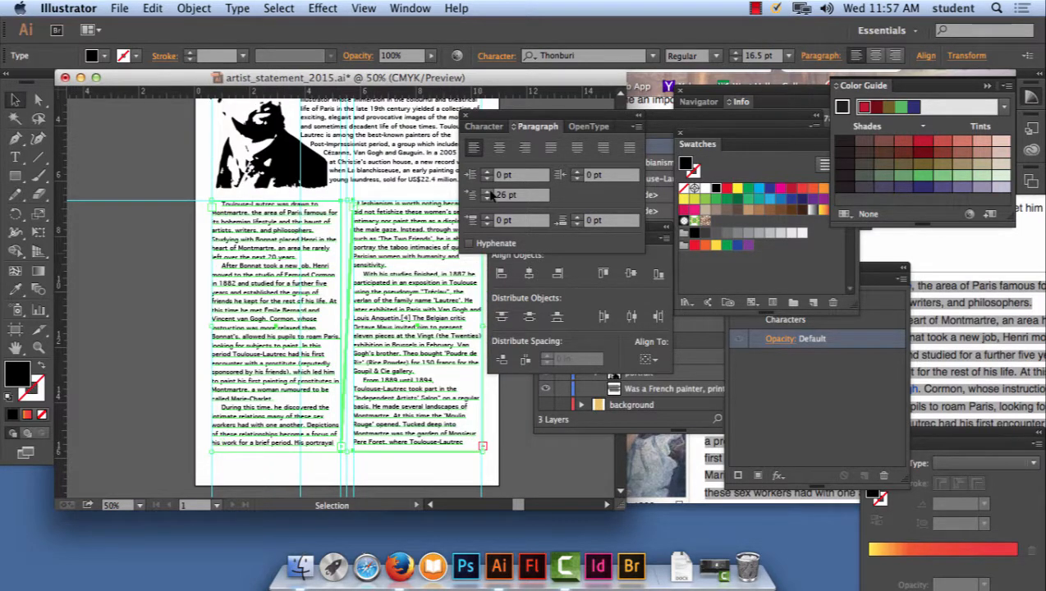
- Deselect the text columns and move the Paragraph panel clear of the second column
drag(502, 122, 514, 169)
click(511, 144)
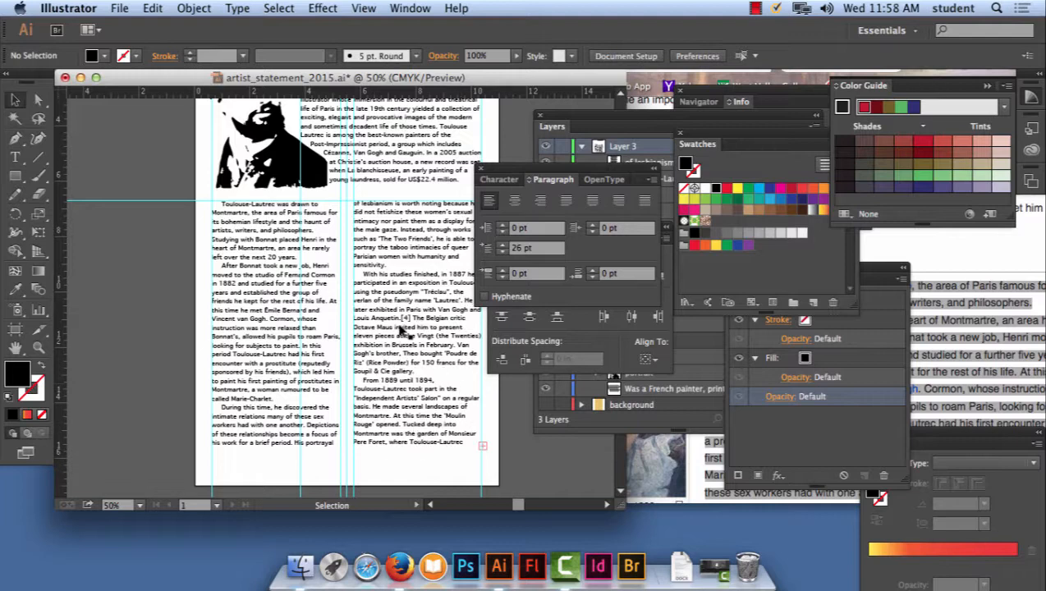
mouse_move(502, 176)
mouse_down()
mouse_move(516, 151)
mouse_move(508, 159)
mouse_up()
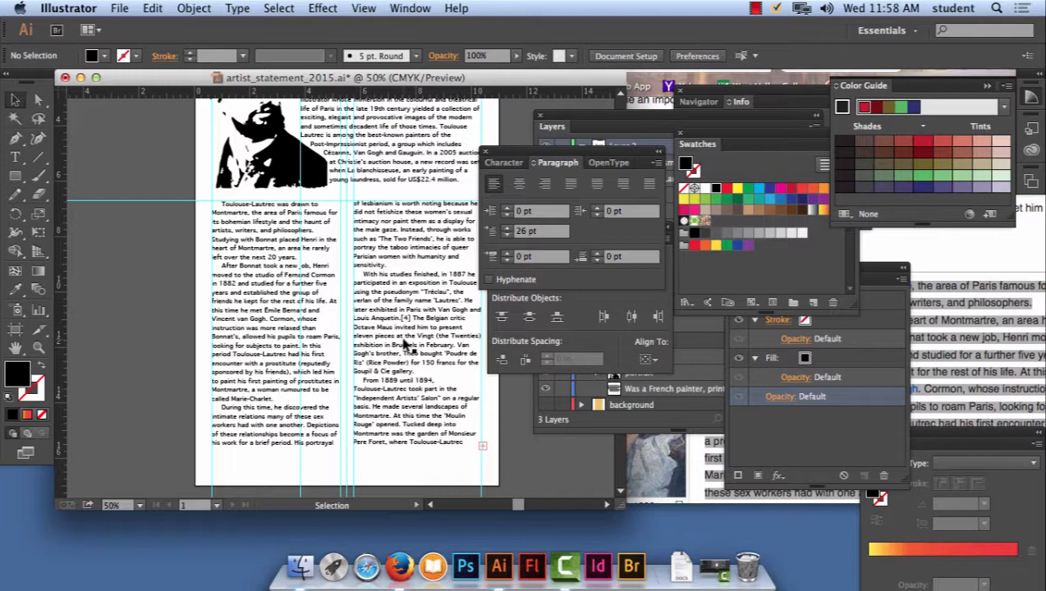
scroll(404, 344, up, 4)
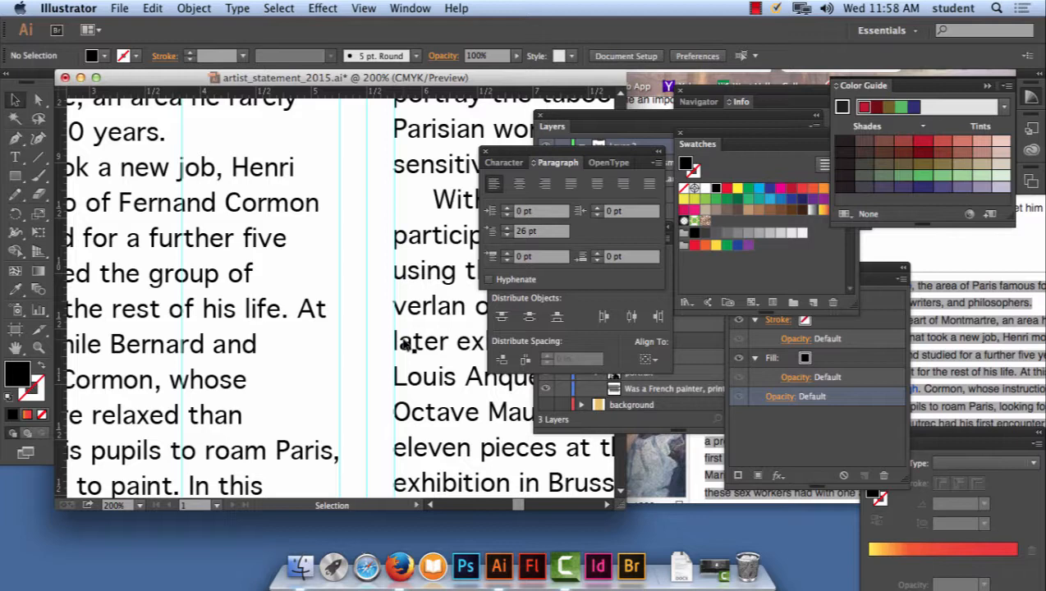
key(super+minus)
key(super+minus)
key(super+minus)
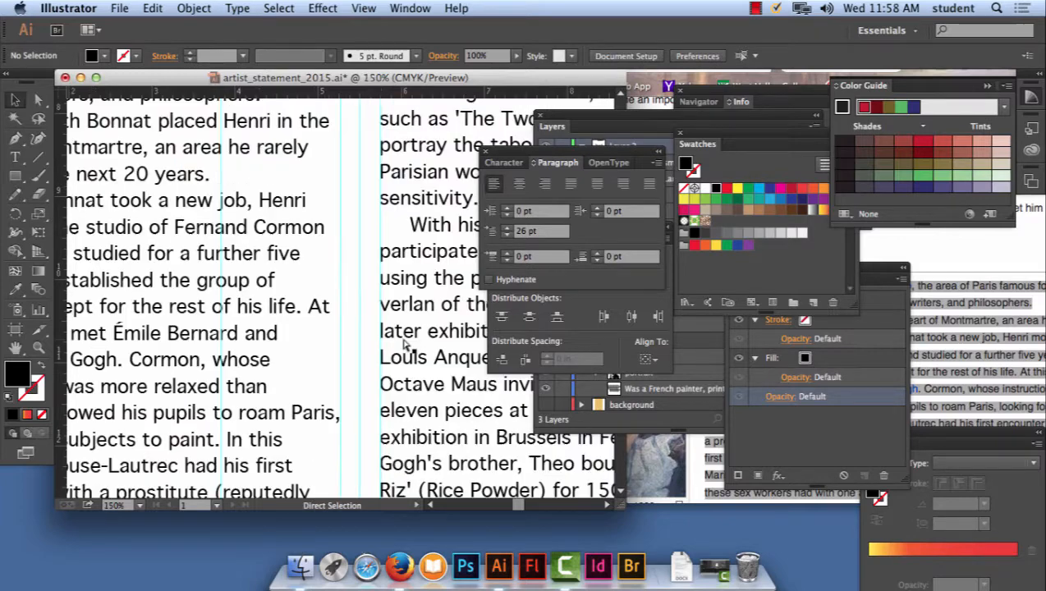
key(super+minus)
key(v)
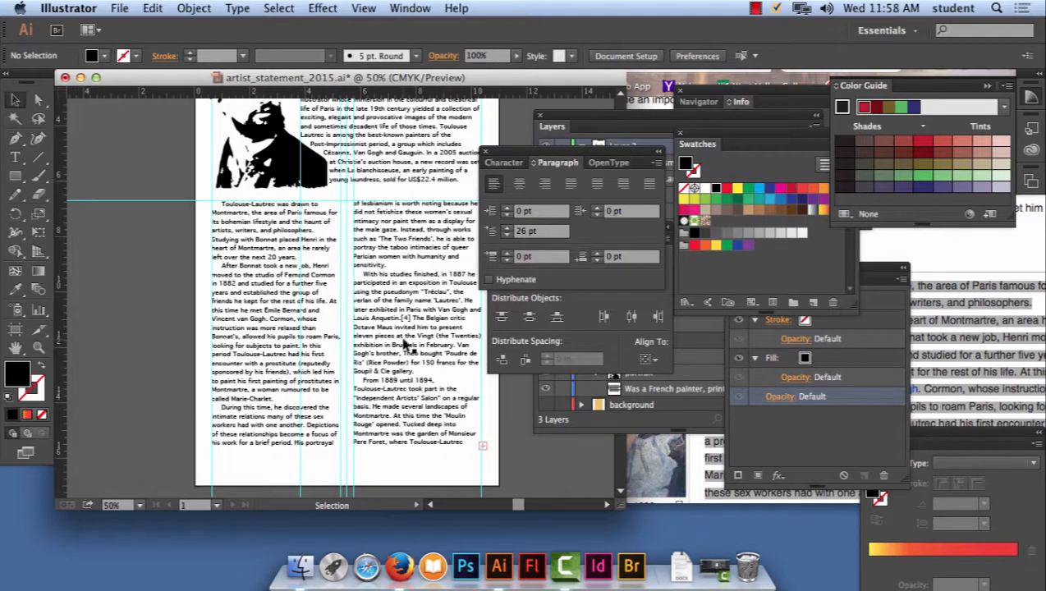
- Justify both threaded text columns with the last line aligned left
click(404, 318)
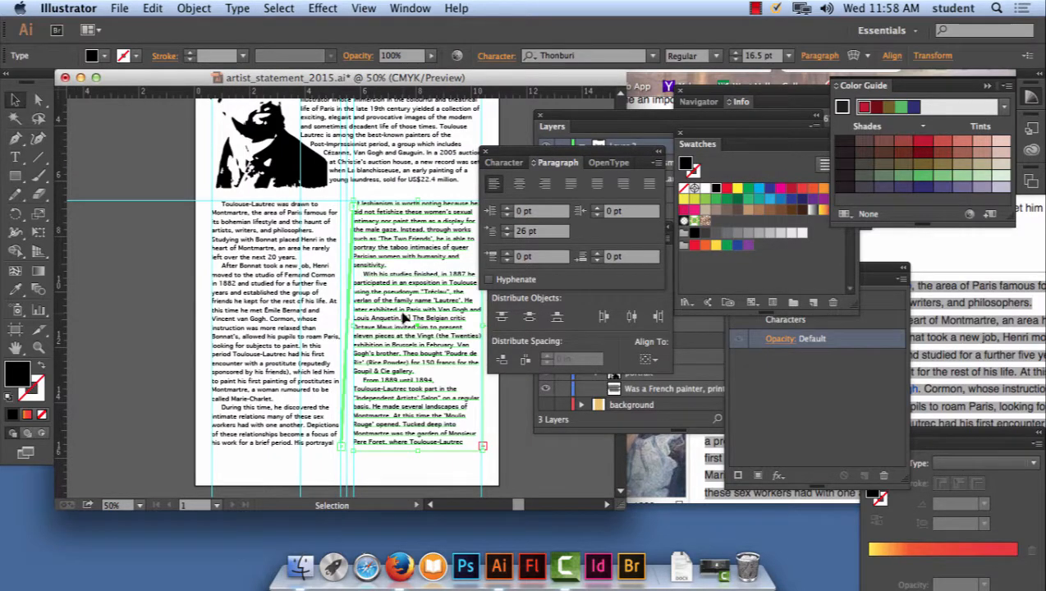
shift+click(283, 327)
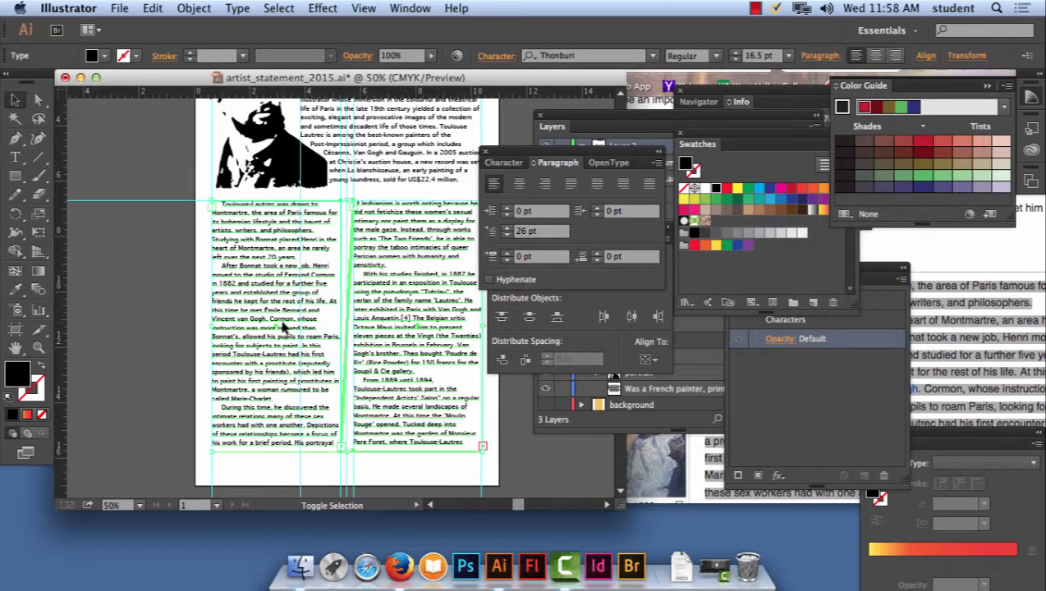
click(572, 185)
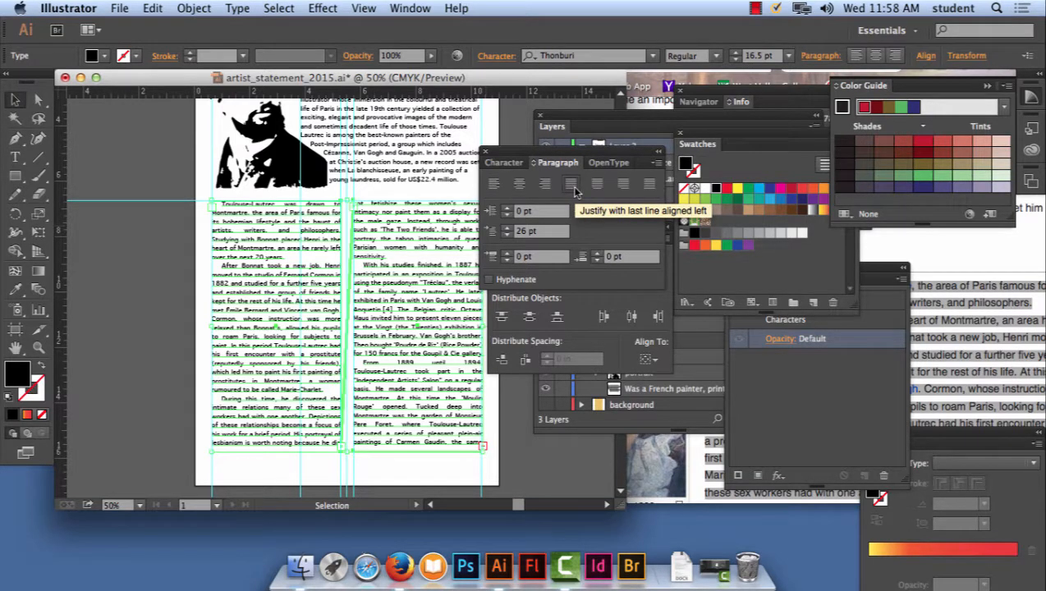
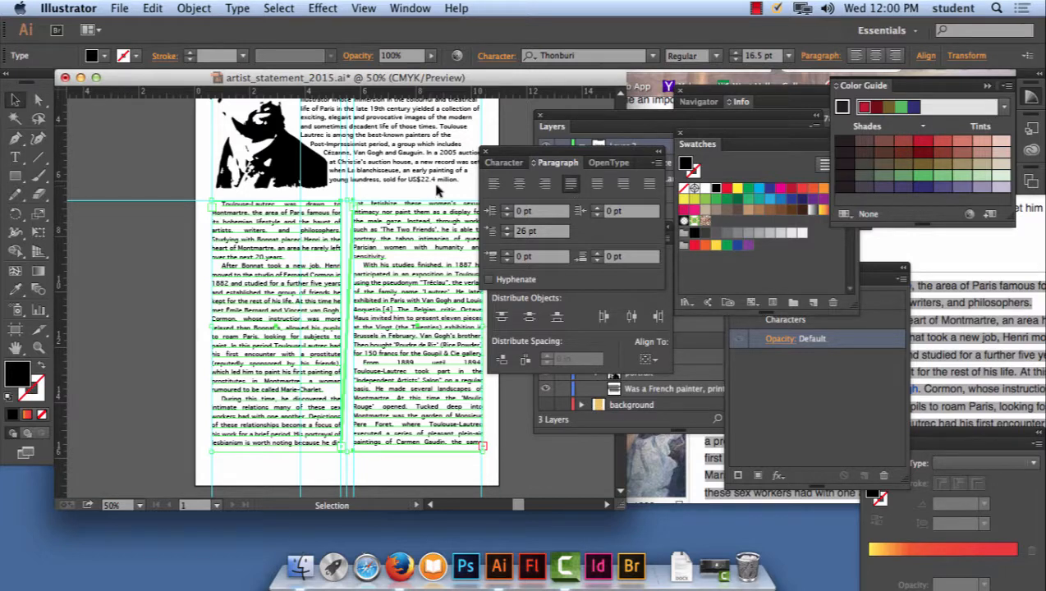
- Left-align the text in both threaded columns, leaving them deselected
click(497, 187)
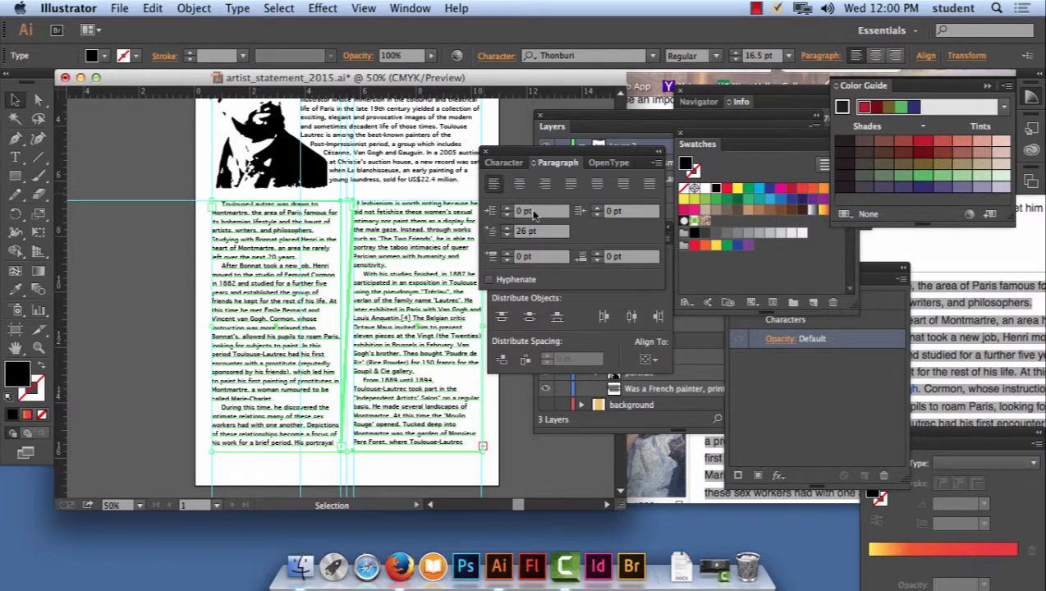
click(168, 234)
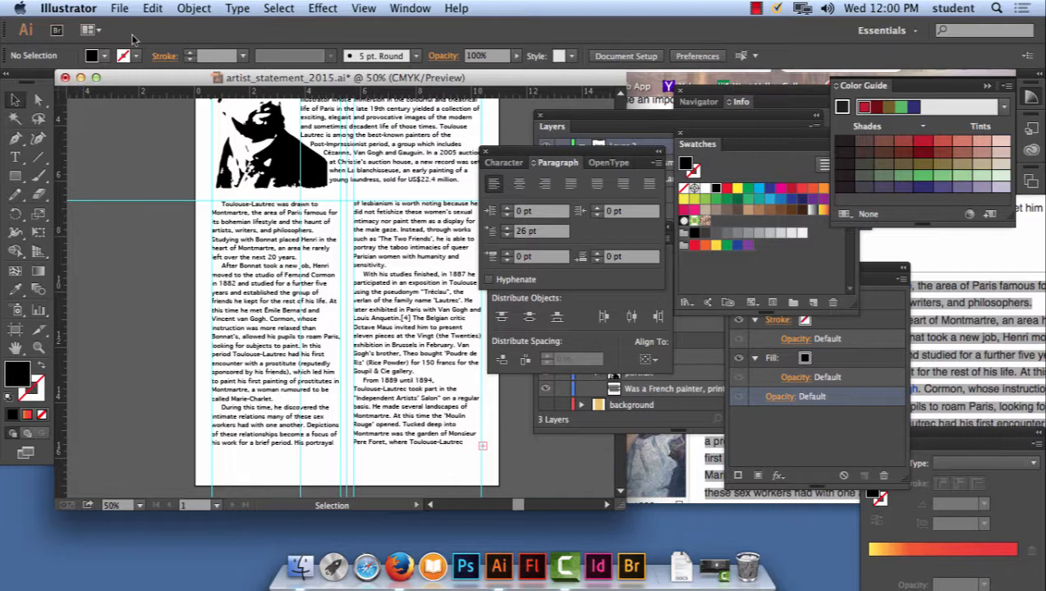
- Start placing an image and preview the candidate artwork files in the artist_statement folder
click(122, 7)
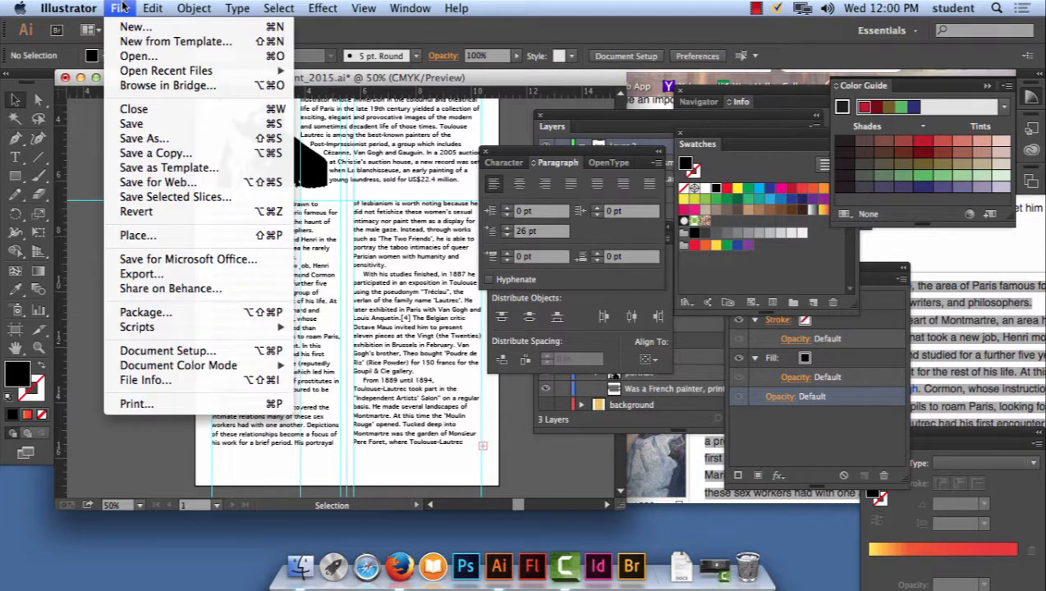
click(136, 236)
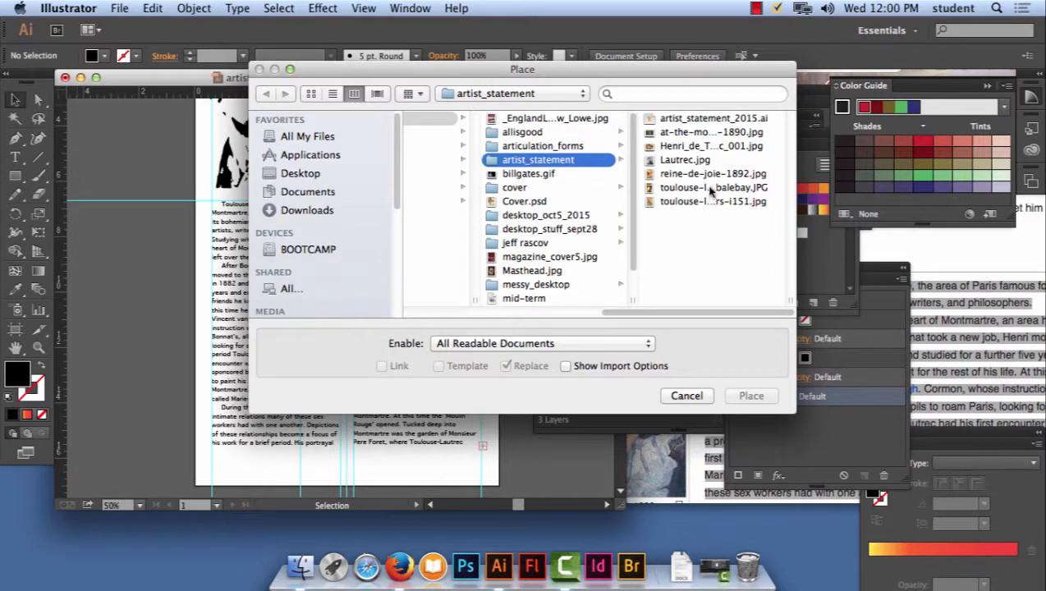
click(711, 188)
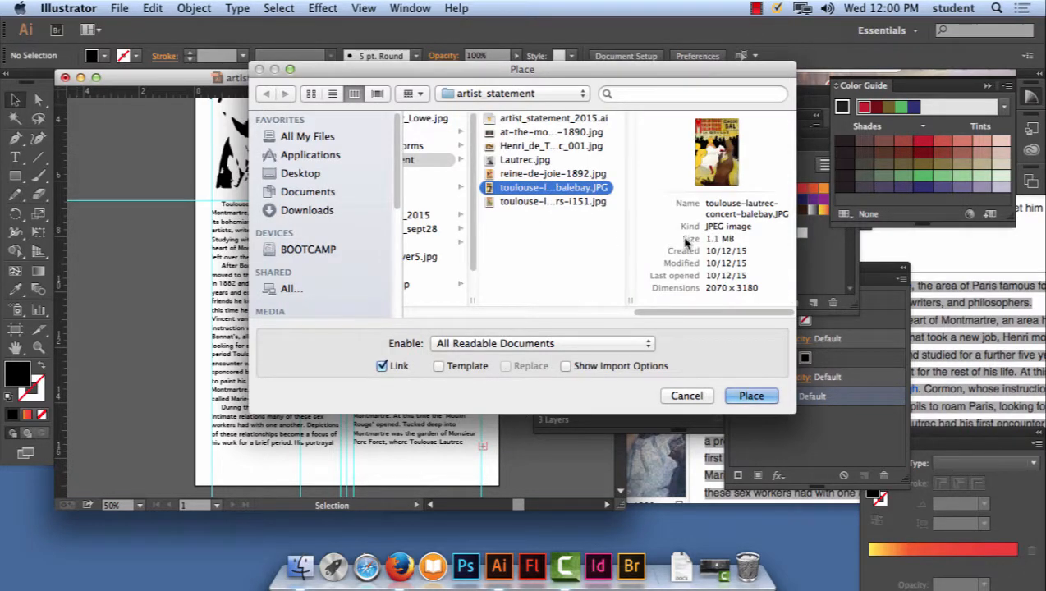
click(580, 202)
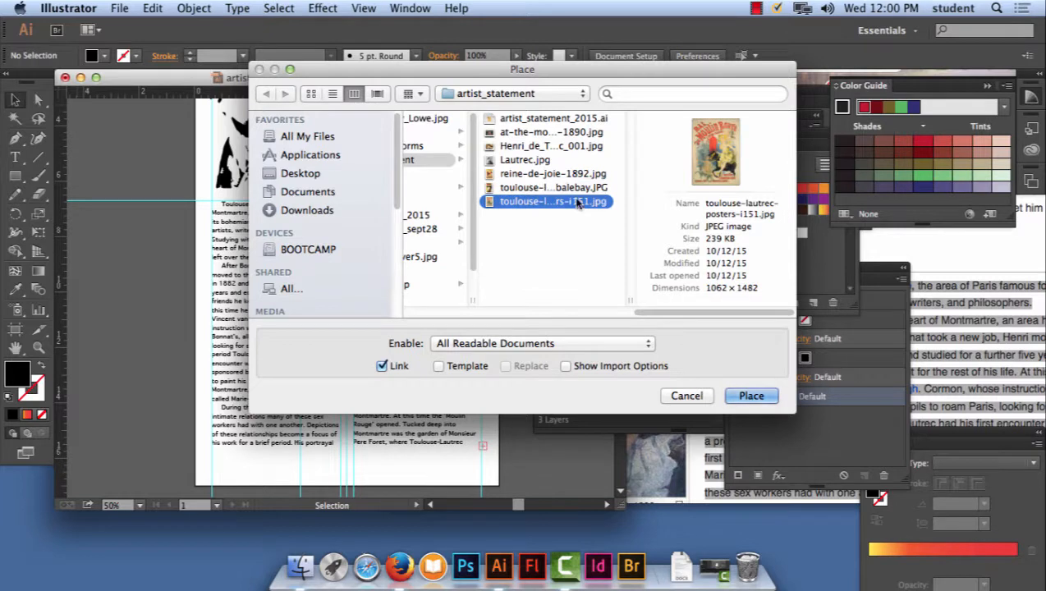
click(572, 176)
click(572, 185)
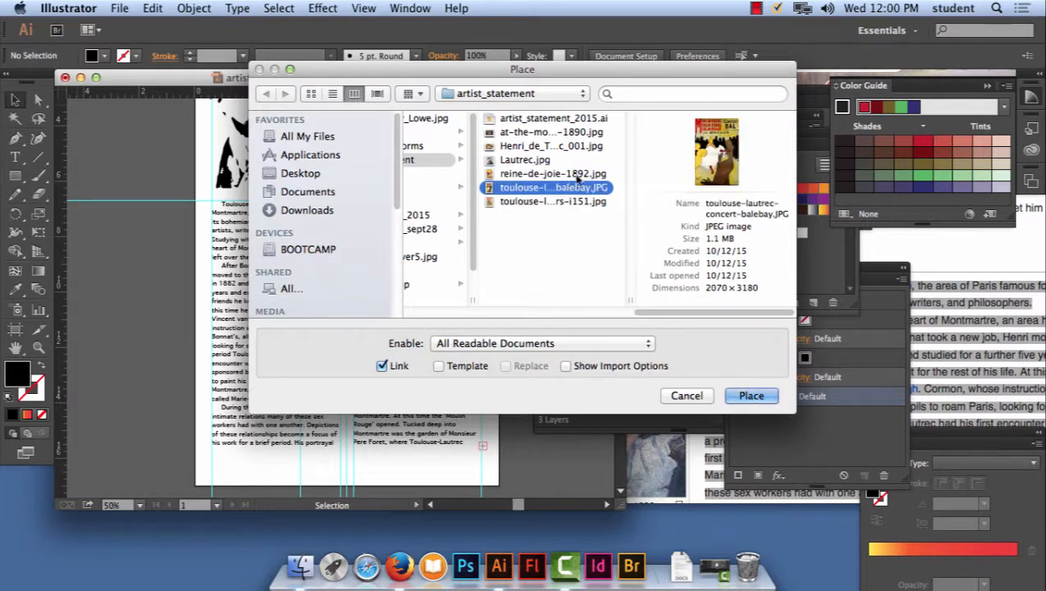
click(576, 175)
click(578, 188)
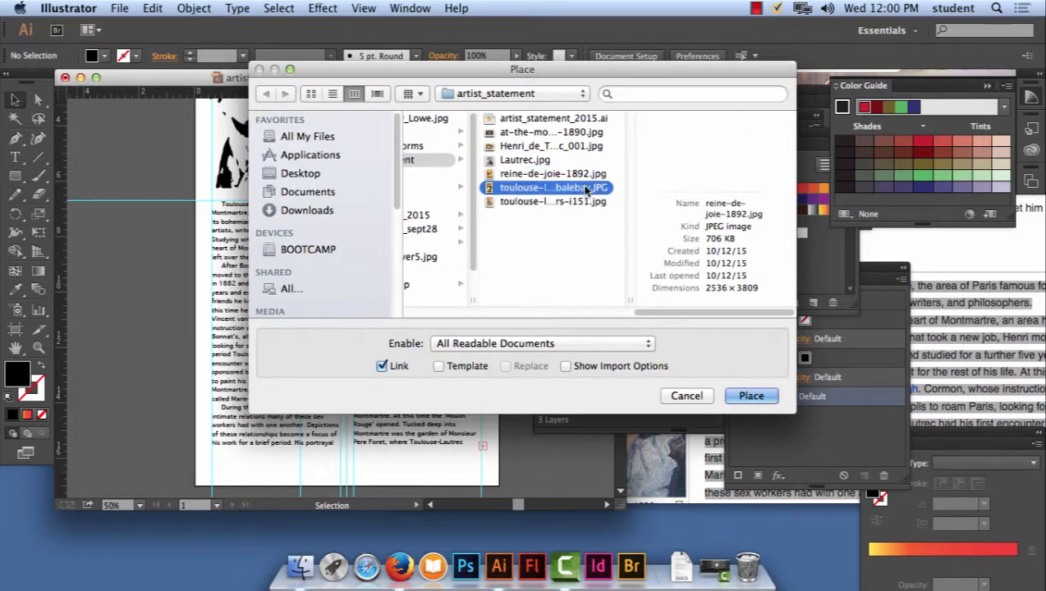
click(580, 202)
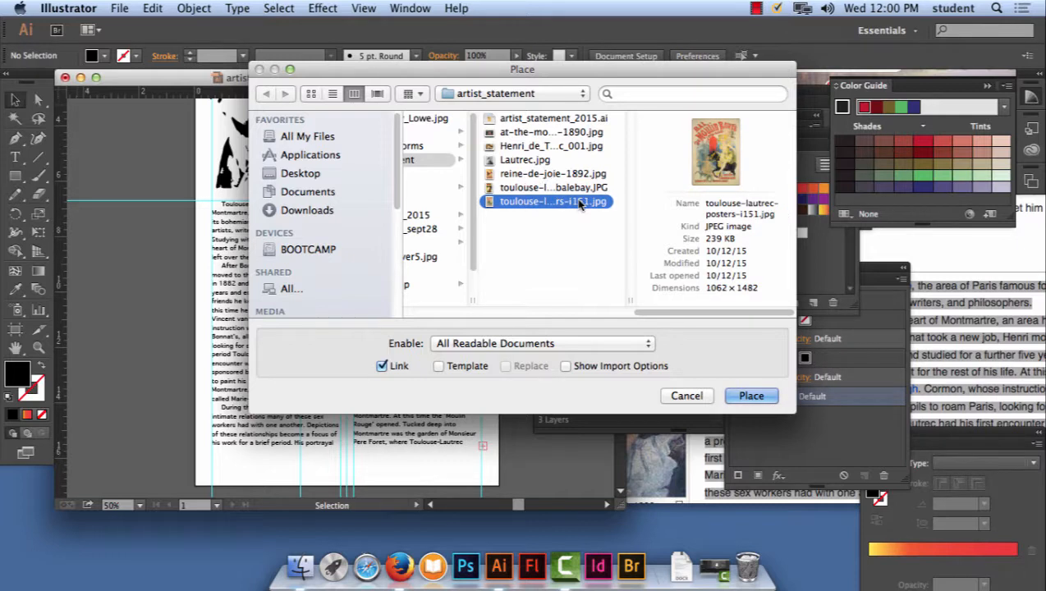
click(543, 147)
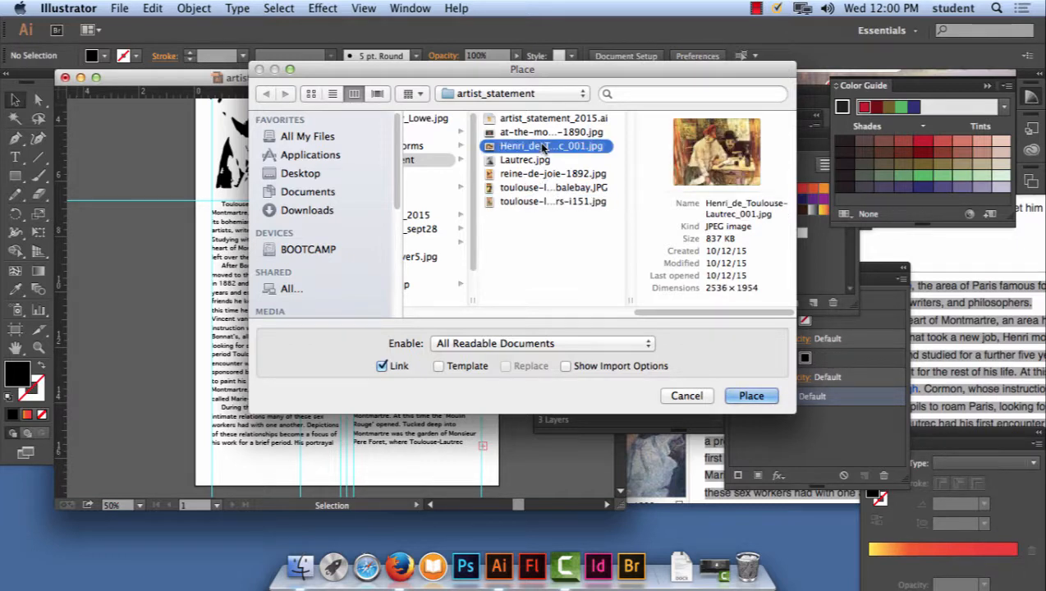
click(545, 133)
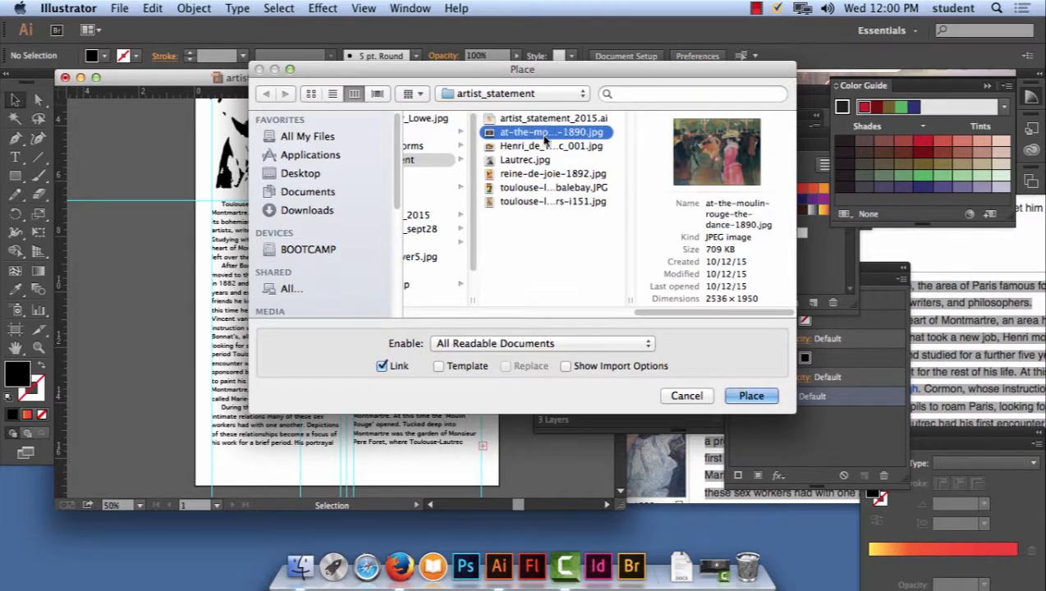
click(545, 156)
click(546, 147)
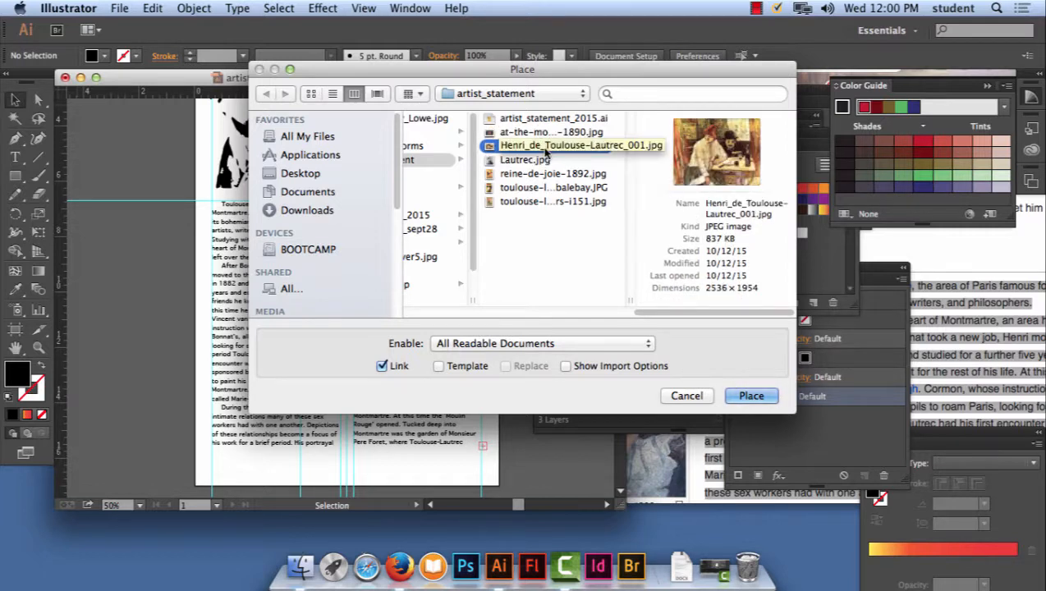
click(563, 135)
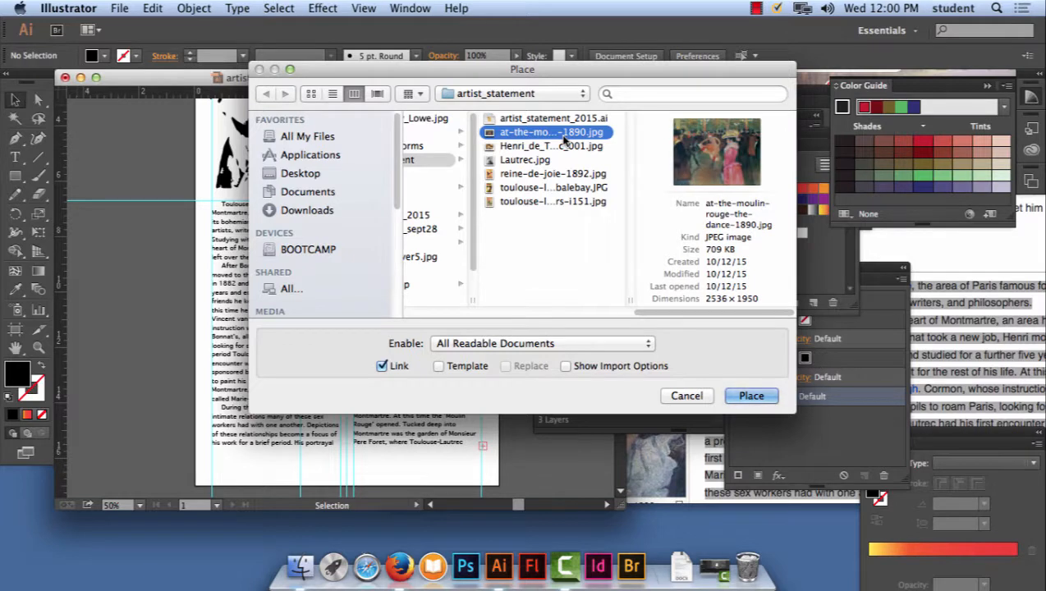
- Place Henri_de_Toulouse-Lautrec_001.jpg as a linked image about 2.9 in wide, against the first column's left edge below its midpoint
click(562, 146)
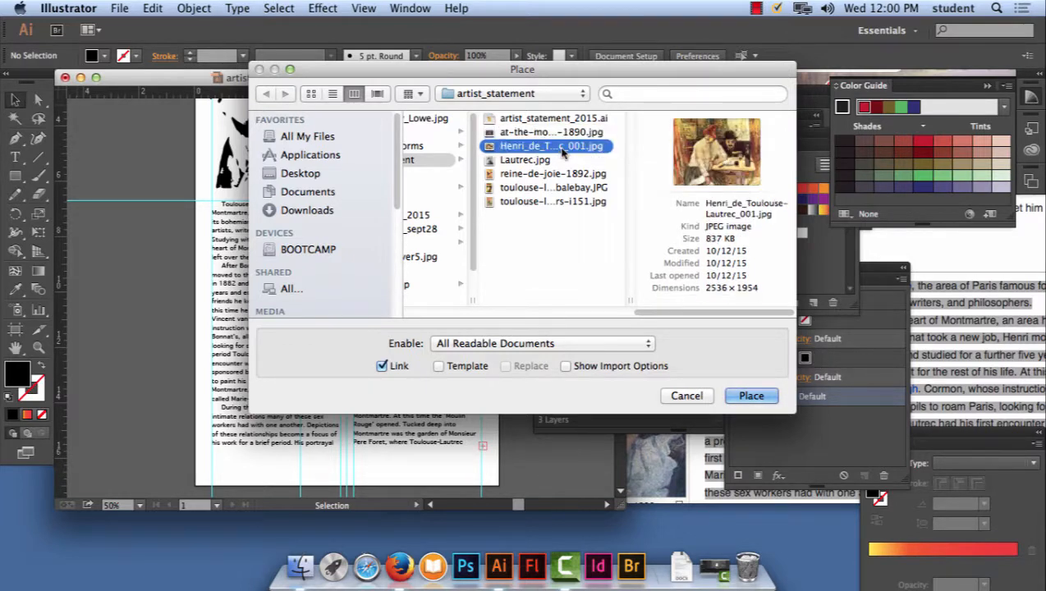
click(752, 396)
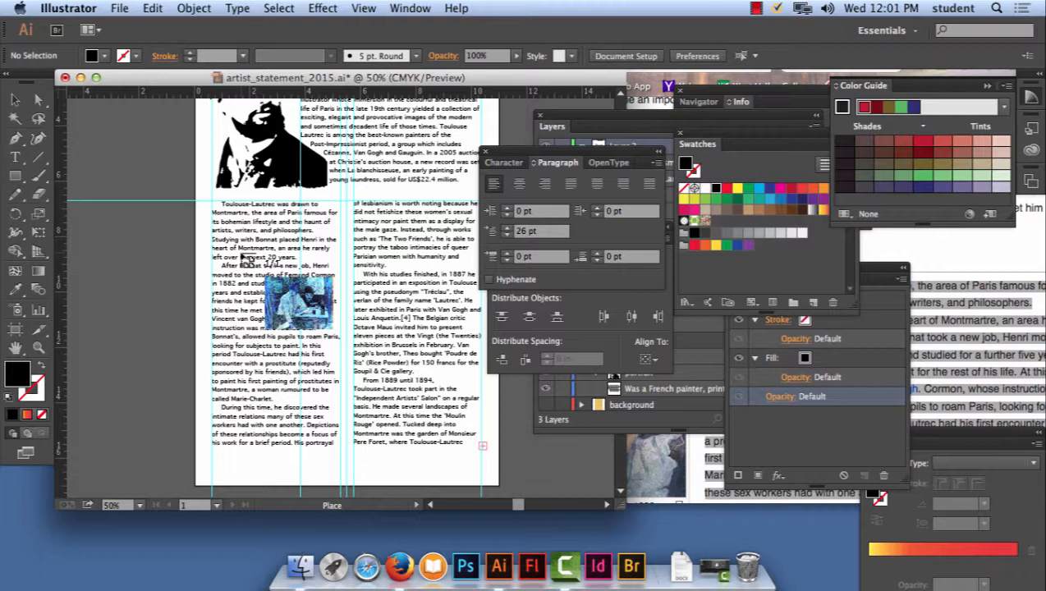
drag(244, 258, 295, 386)
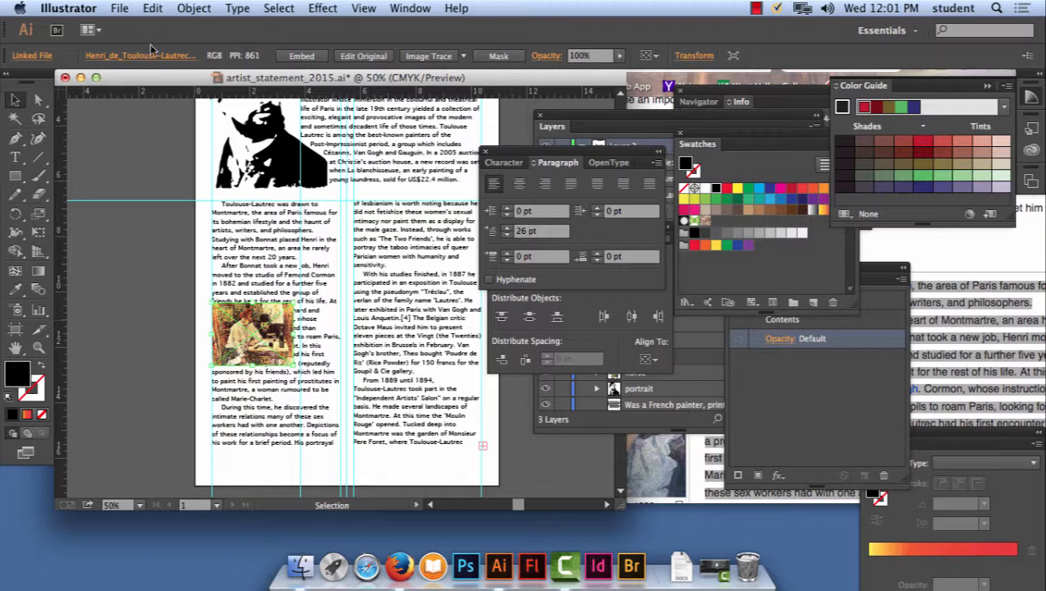
- Place toulouse-lautrec-concert-balebay.JPG as a linked image about 2.5 in wide, at the left edge of the second column's upper half
click(131, 7)
click(138, 235)
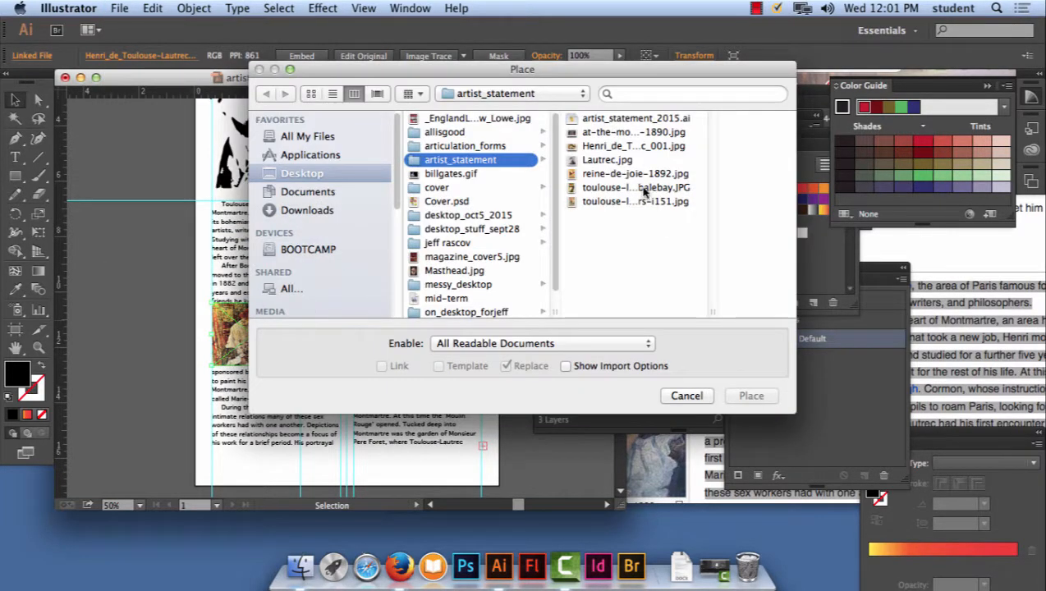
click(643, 189)
click(751, 396)
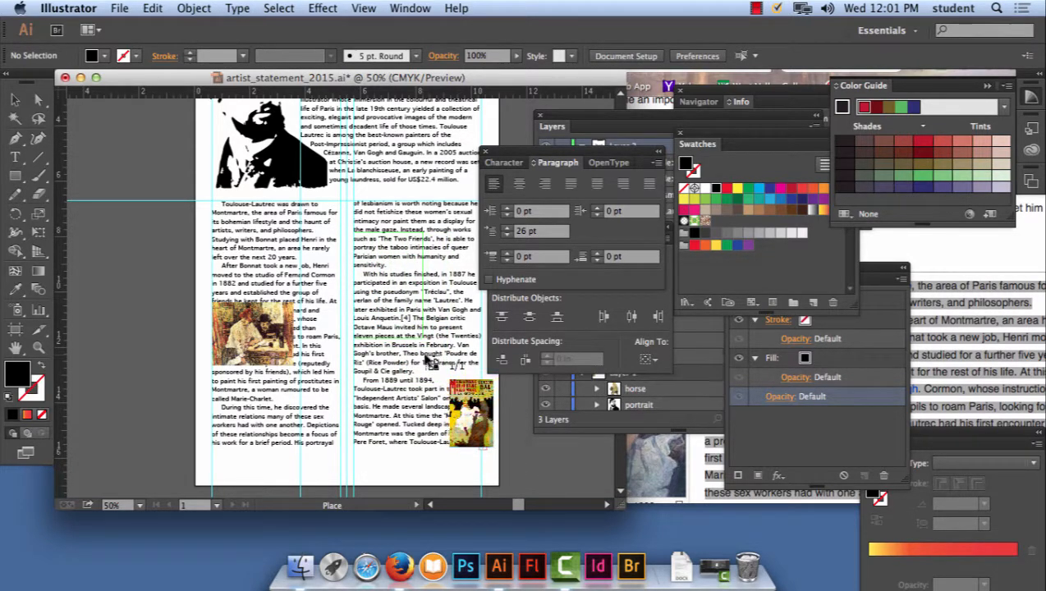
drag(353, 232, 427, 360)
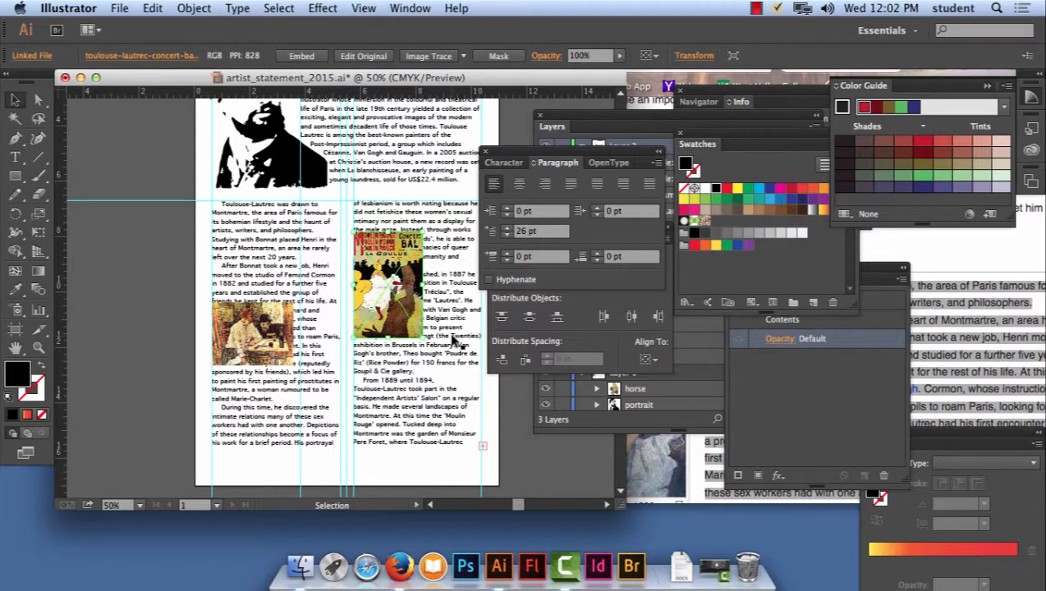
- Move the Paragraph panel away and bring the Layers panel into full view beside the page
drag(591, 153, 682, 336)
drag(596, 115, 541, 114)
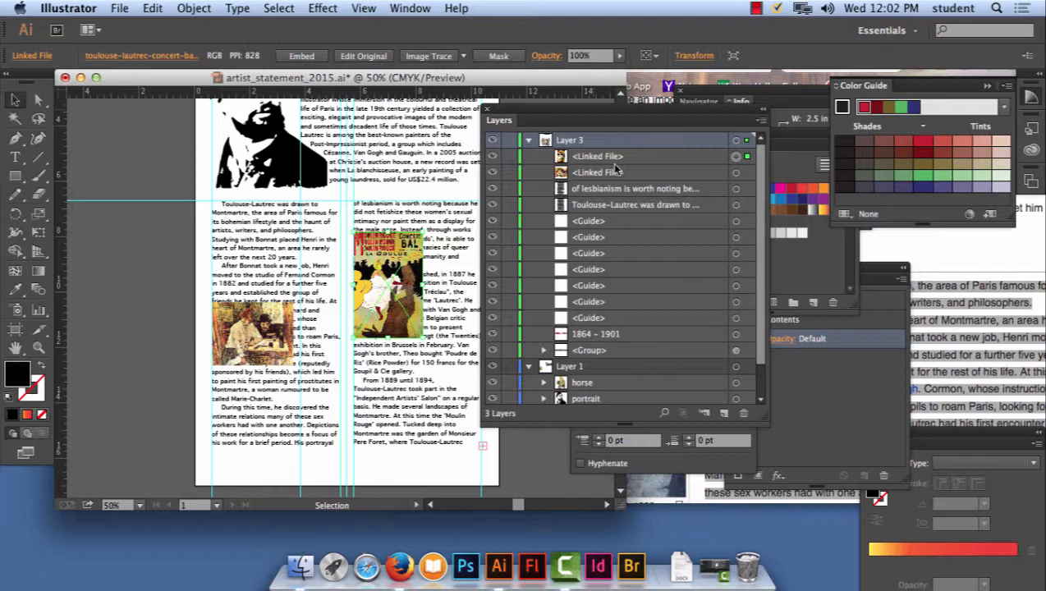
right_click(387, 248)
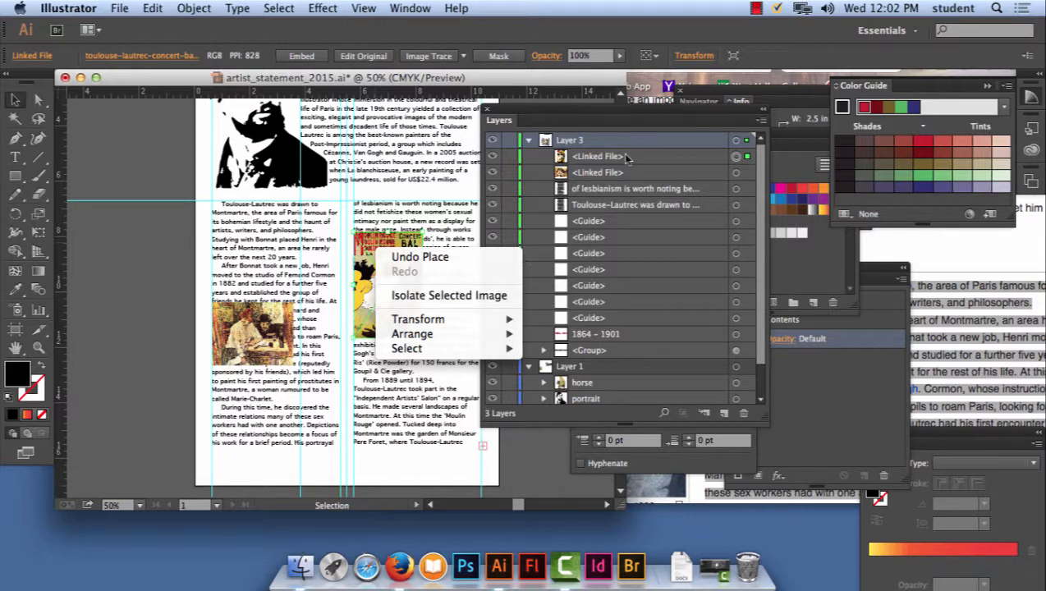
click(585, 122)
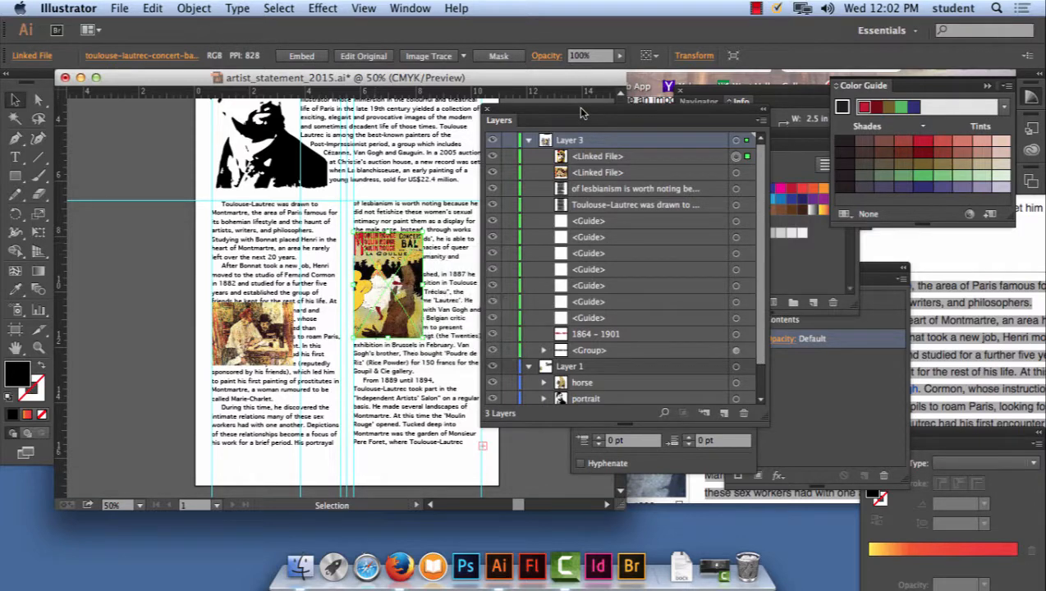
- Open the Links panel, embed both placed images in the document, and move the panel clear of the page
click(412, 8)
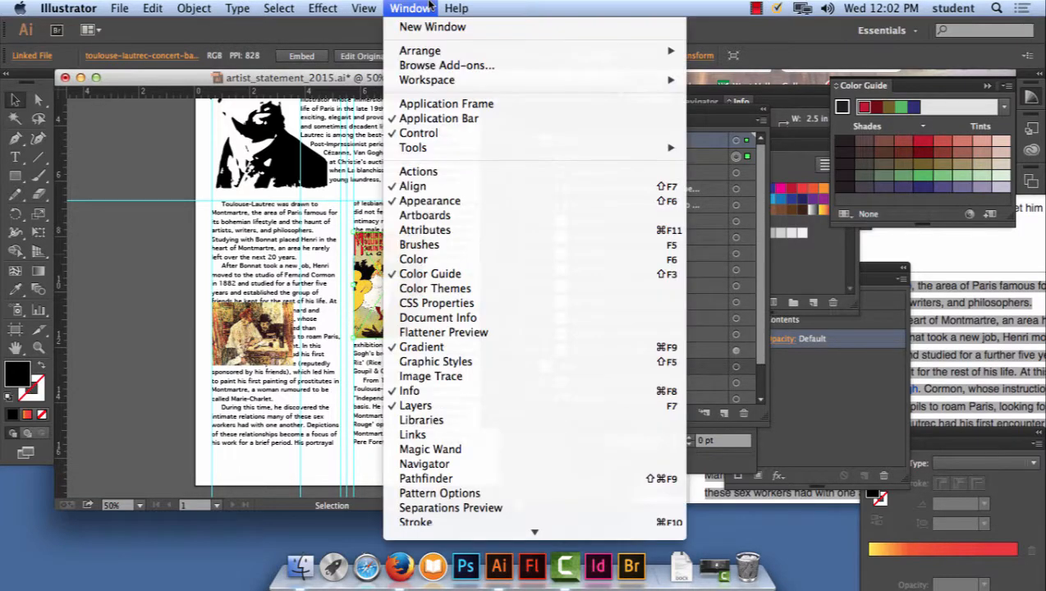
click(433, 436)
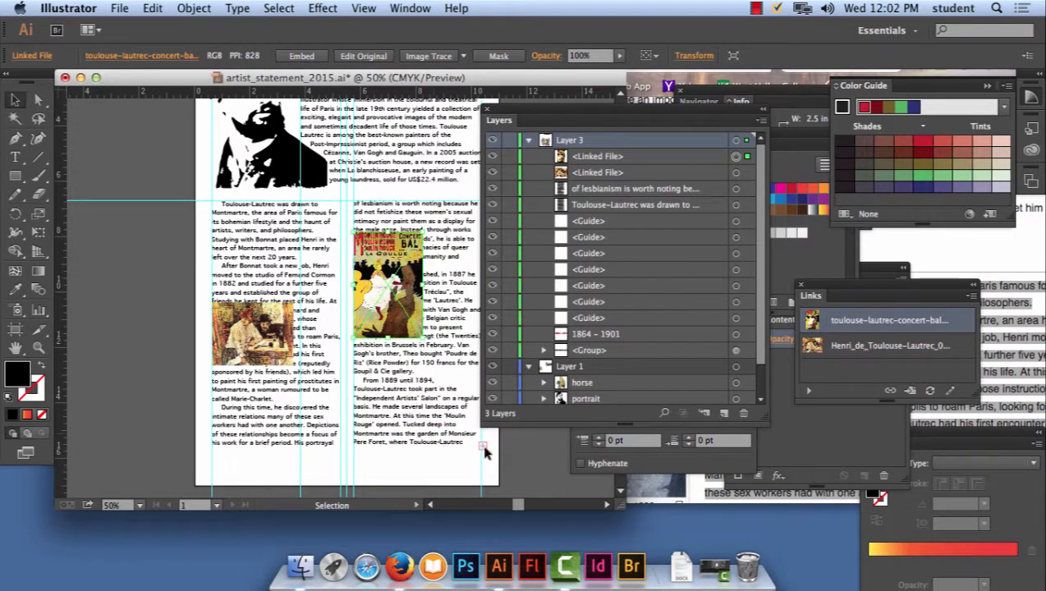
drag(897, 289, 212, 125)
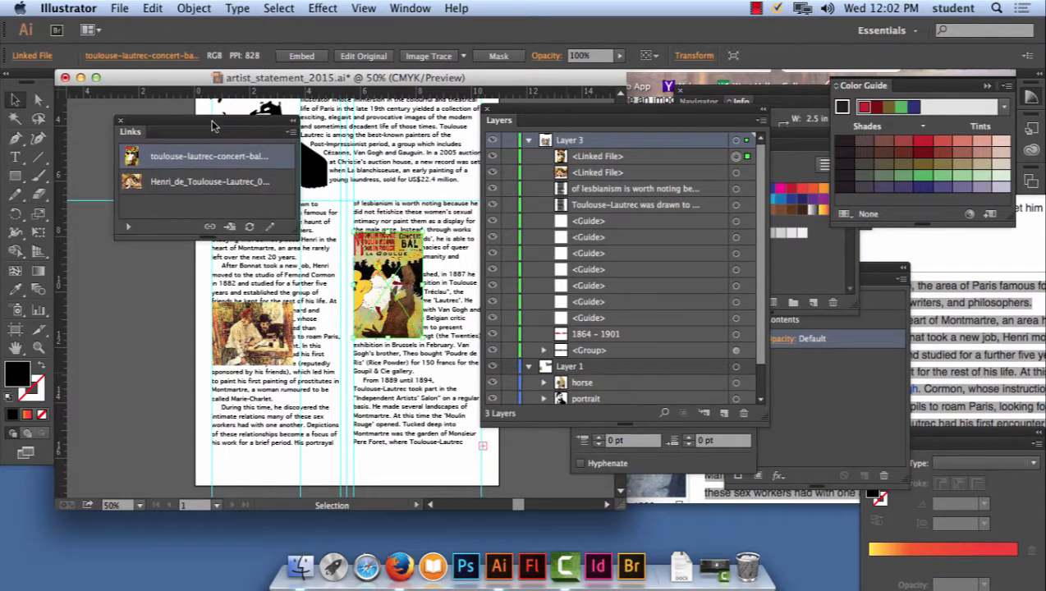
shift+click(212, 187)
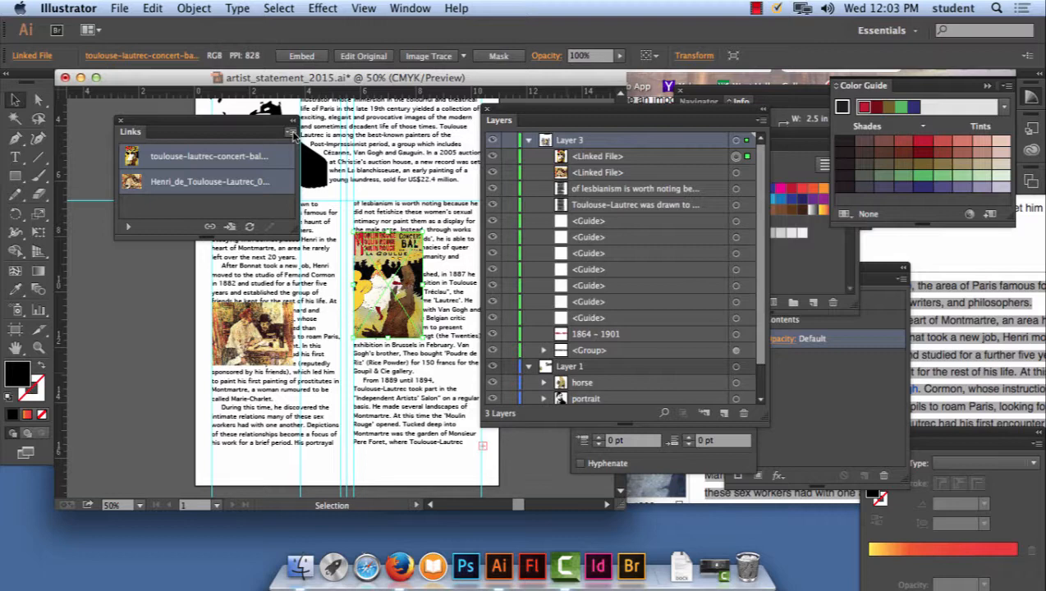
click(291, 133)
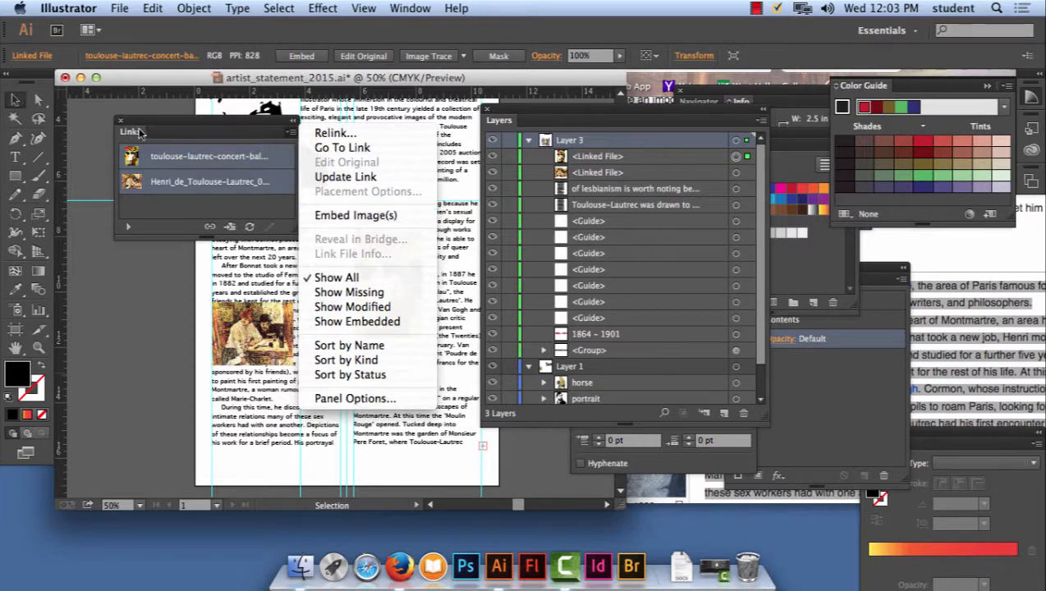
click(359, 217)
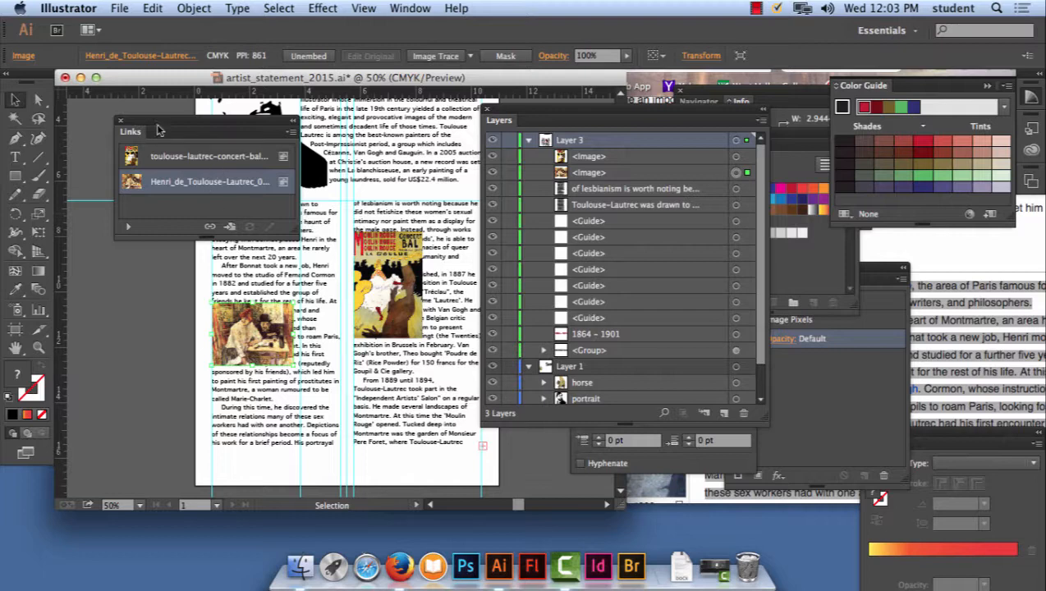
drag(158, 121, 920, 237)
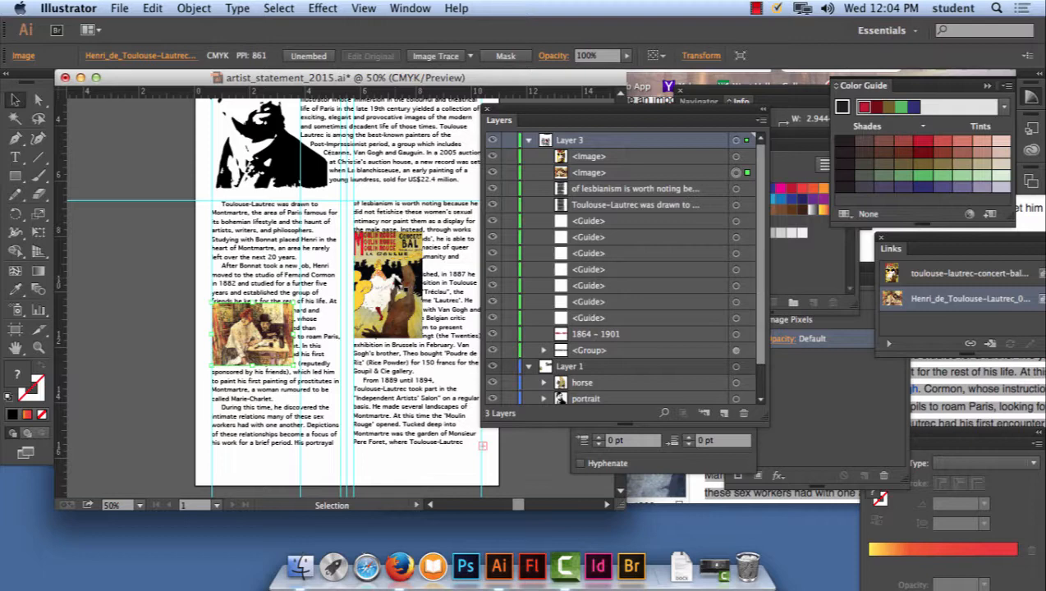
click(401, 8)
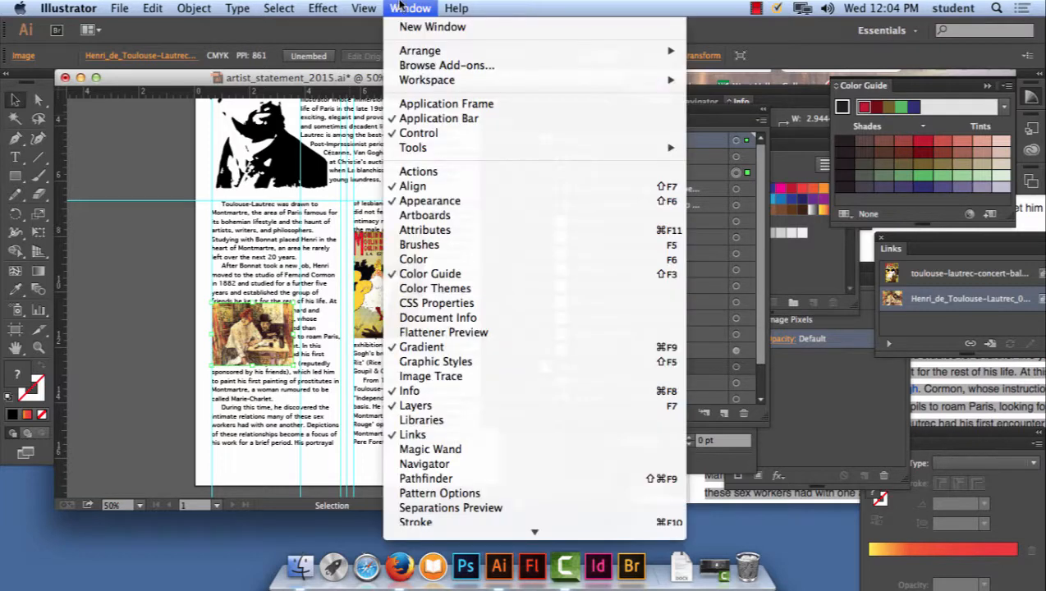
click(457, 449)
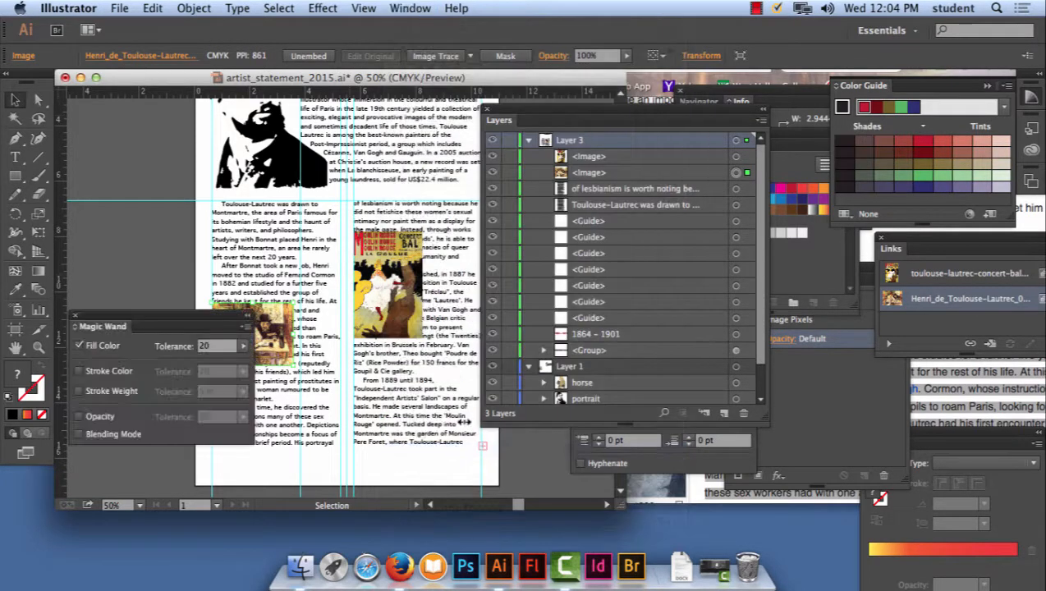
click(424, 8)
click(436, 435)
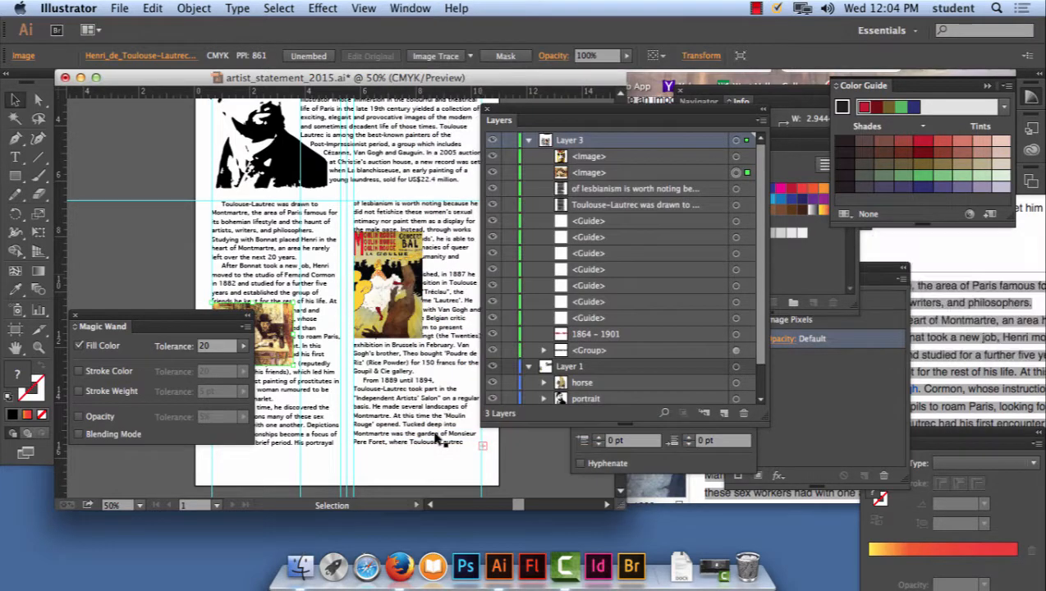
- Show the Links panel again over the page and review its options for the embedded Henri_de_Toulouse-Lautrec_001.jpg image
click(410, 7)
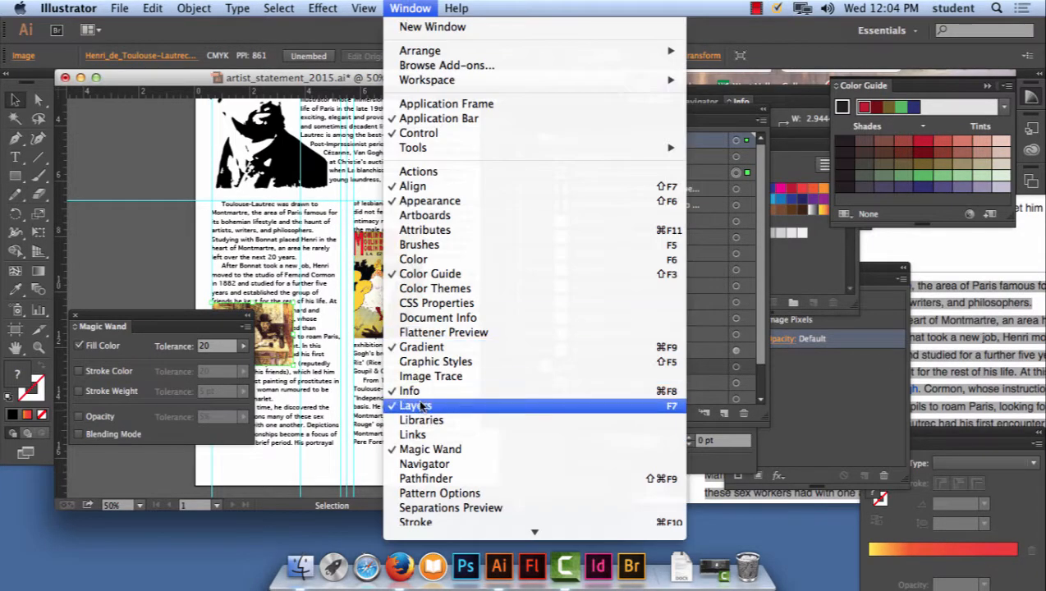
click(437, 432)
drag(939, 244, 170, 119)
click(280, 124)
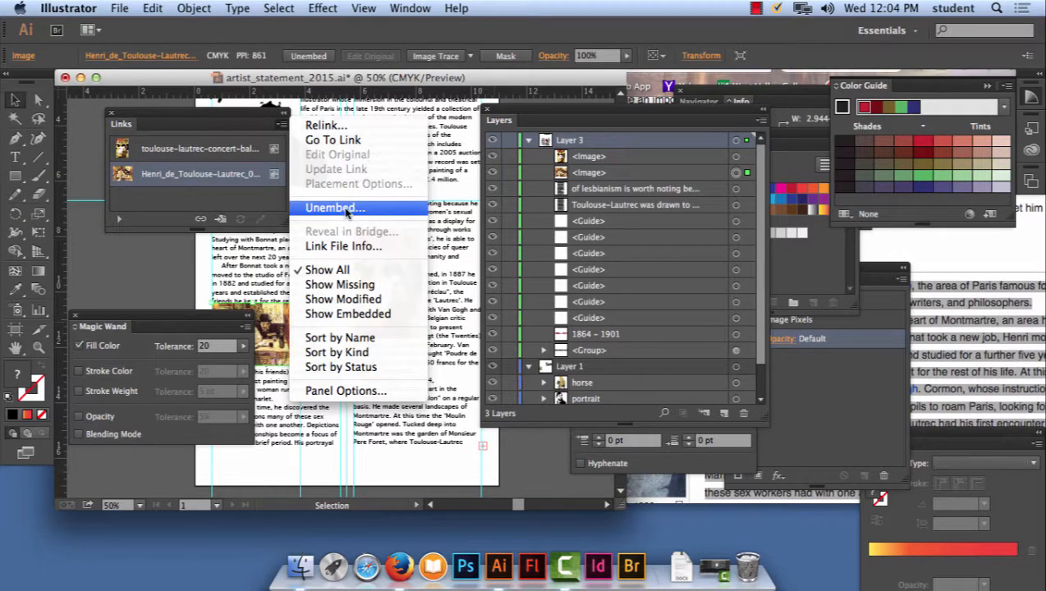
click(257, 122)
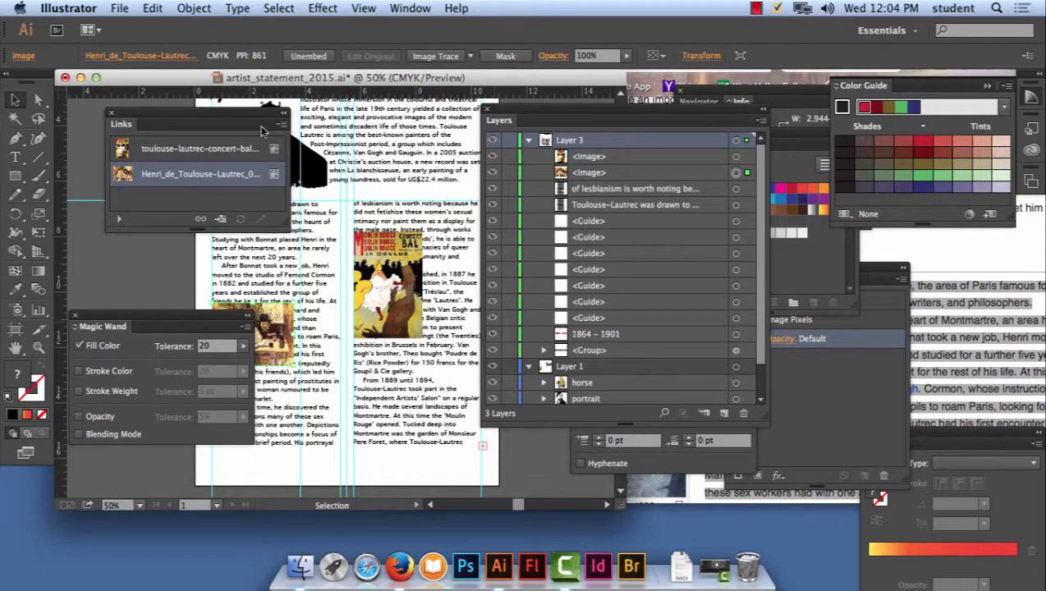
- Clear the page by moving the Links, Layers and Align panels aside and closing the Magic Wand panel
drag(250, 115, 827, 242)
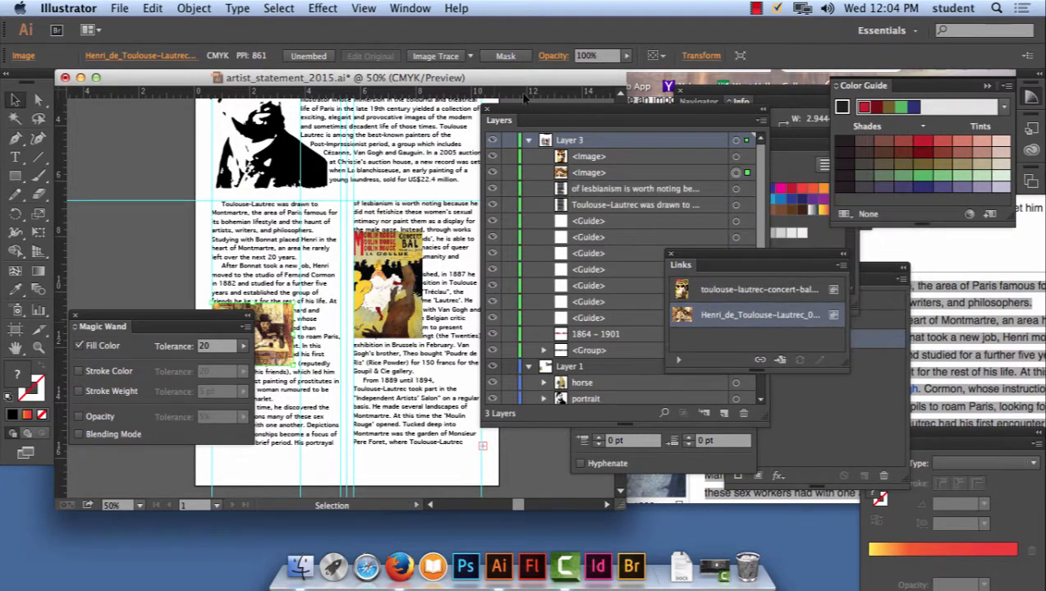
drag(525, 118, 614, 120)
drag(521, 227, 537, 219)
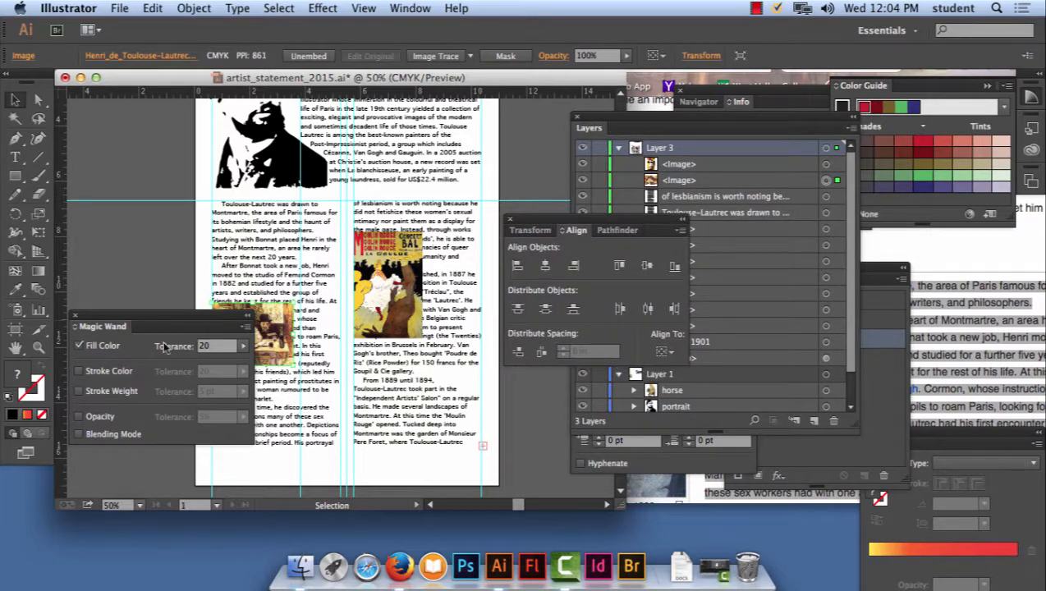
click(74, 316)
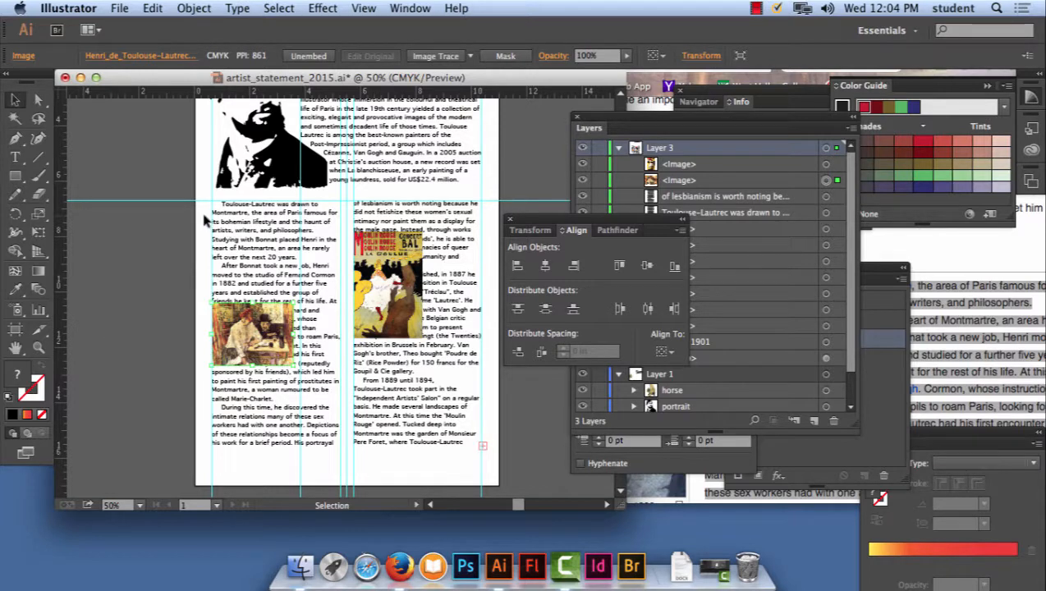
- Select both text columns with their two images and apply text wrap, accepting the wrap around all selected objects
drag(204, 215, 443, 432)
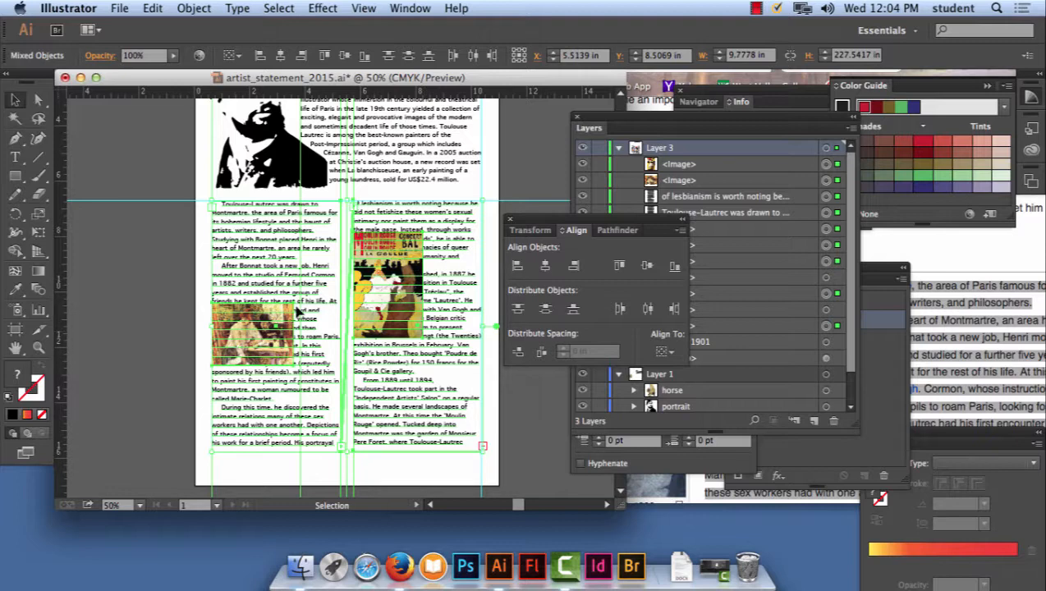
click(192, 8)
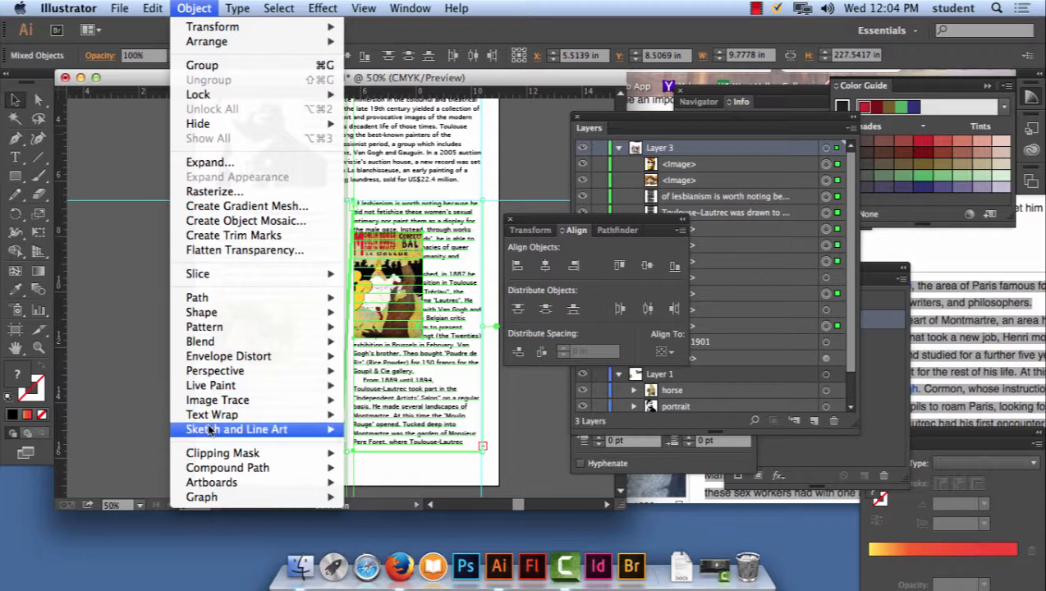
mouse_move(220, 419)
click(392, 417)
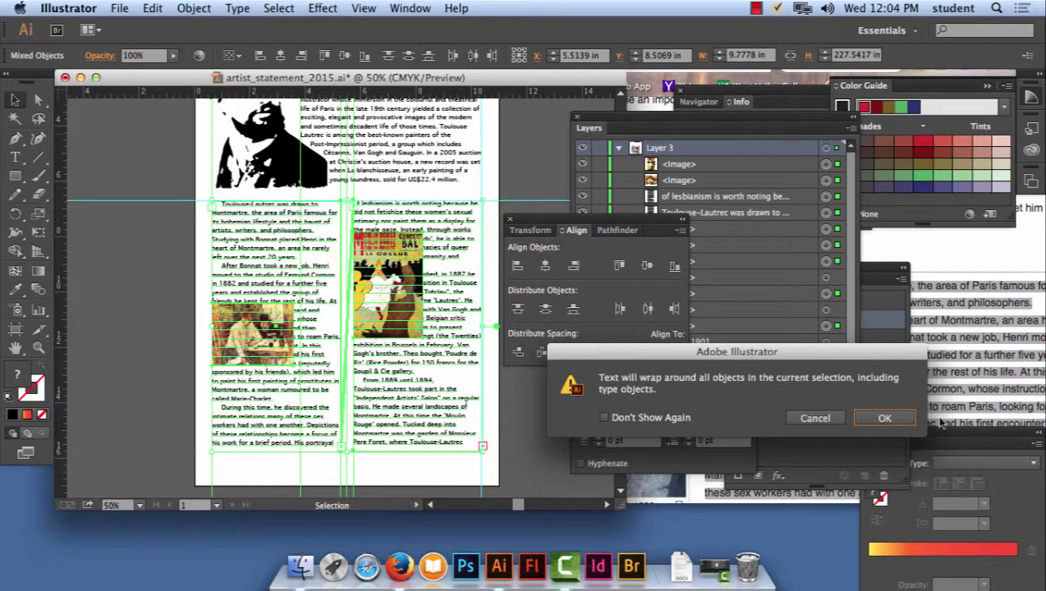
click(885, 419)
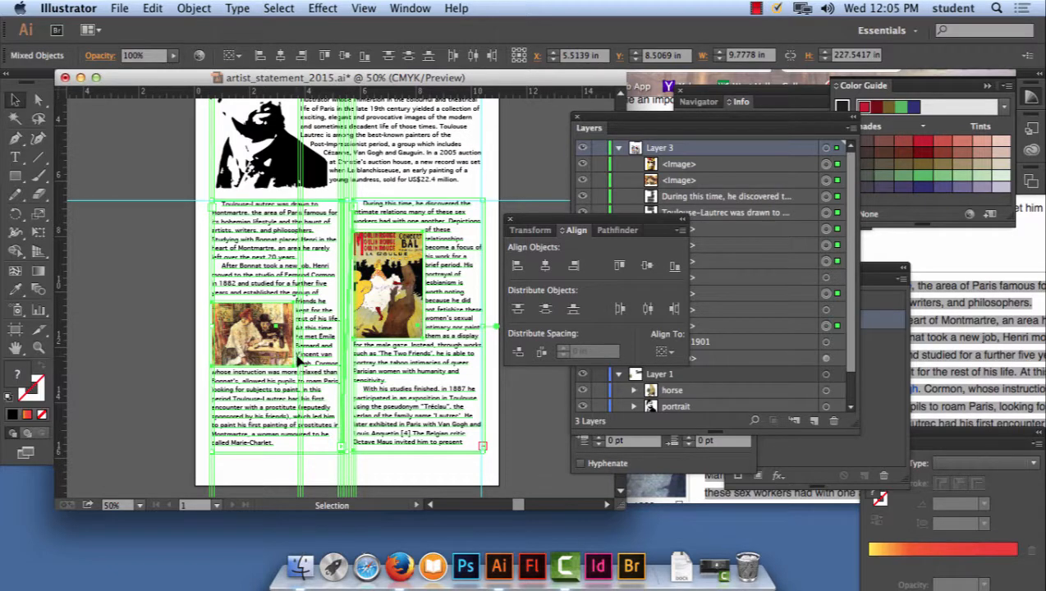
click(175, 305)
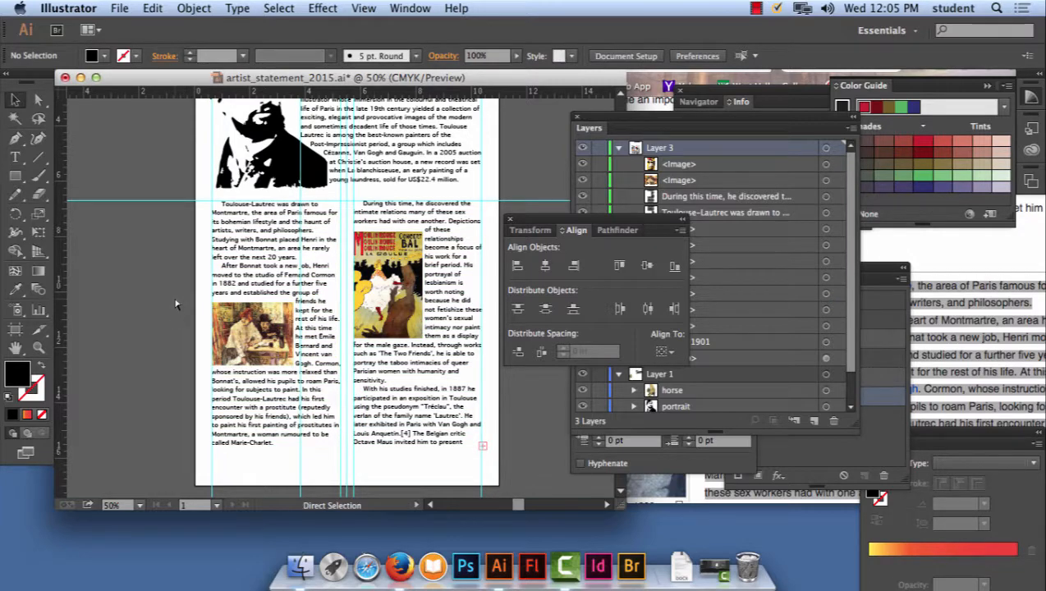
- Nudge the first column's café painting up slightly to even out its spacing between the text lines above and below
scroll(175, 305, up, 3)
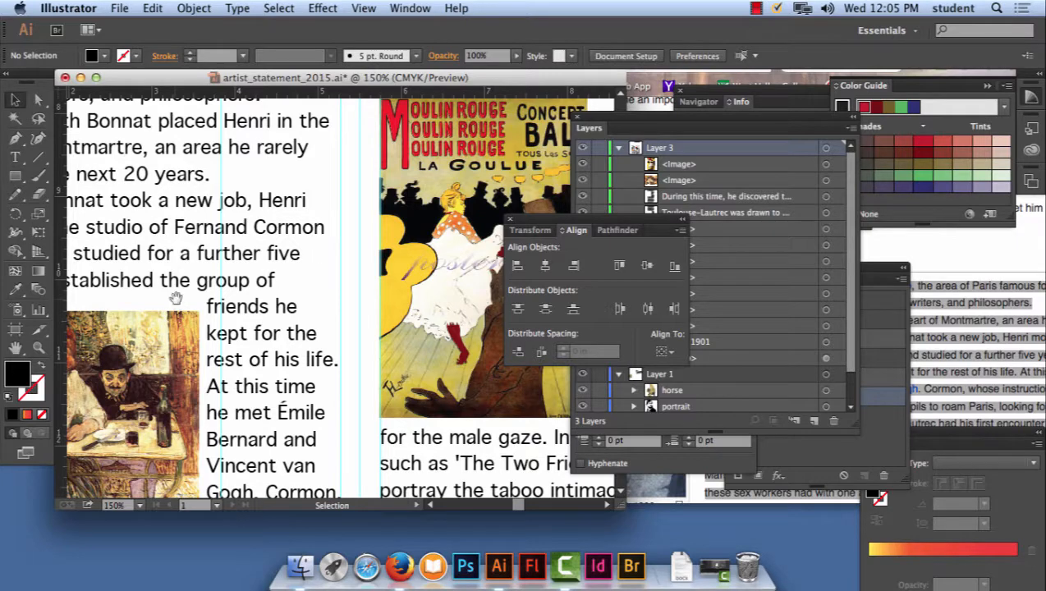
drag(189, 306, 405, 187)
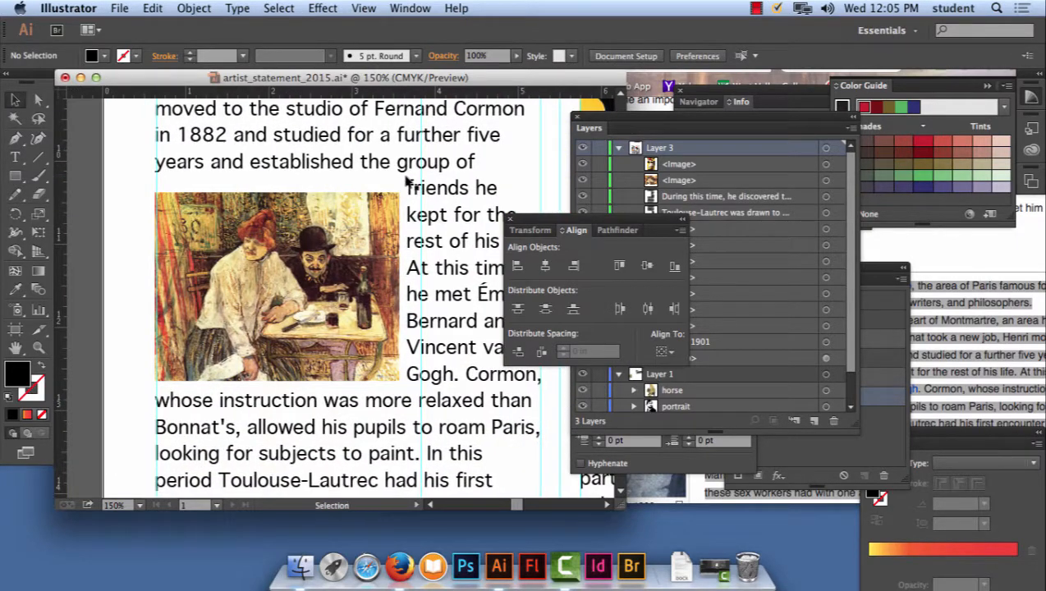
click(337, 212)
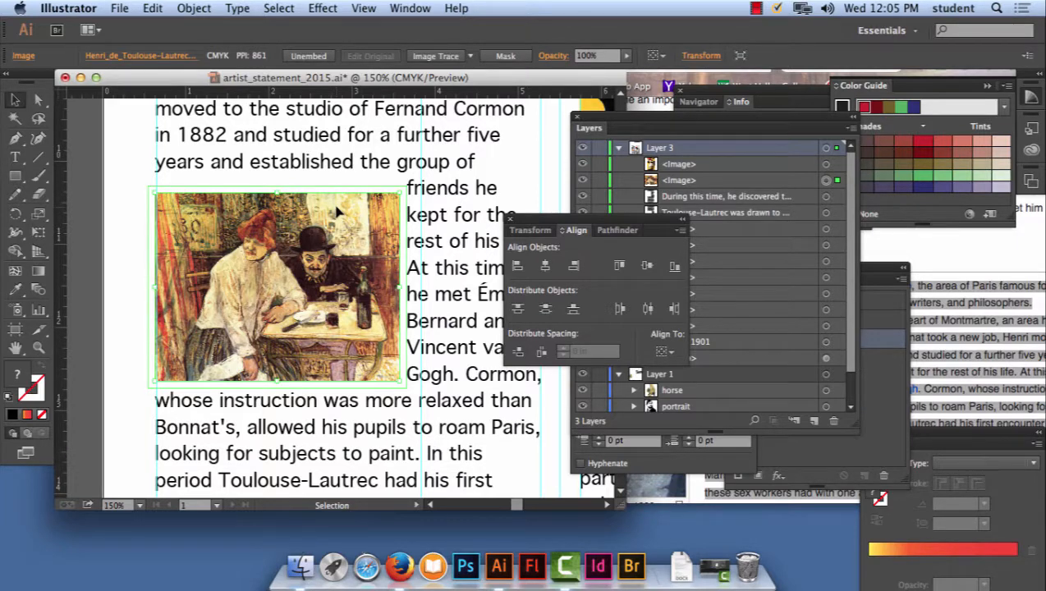
key(Up)
key(Up)
key(Up)
key(Up)
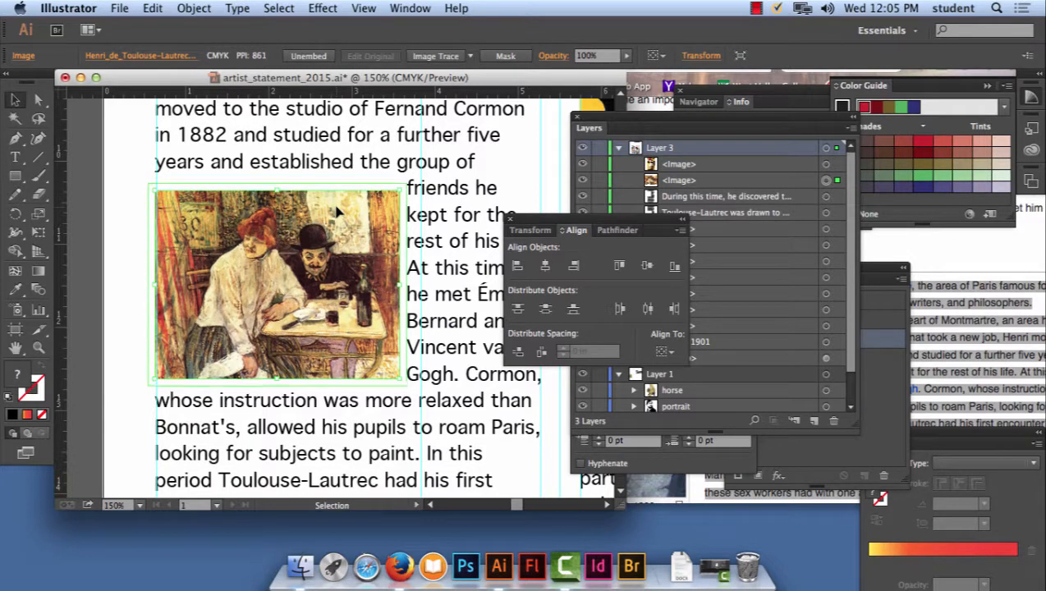
key(Up)
key(Up)
key(Up)
key(Up)
key(Up)
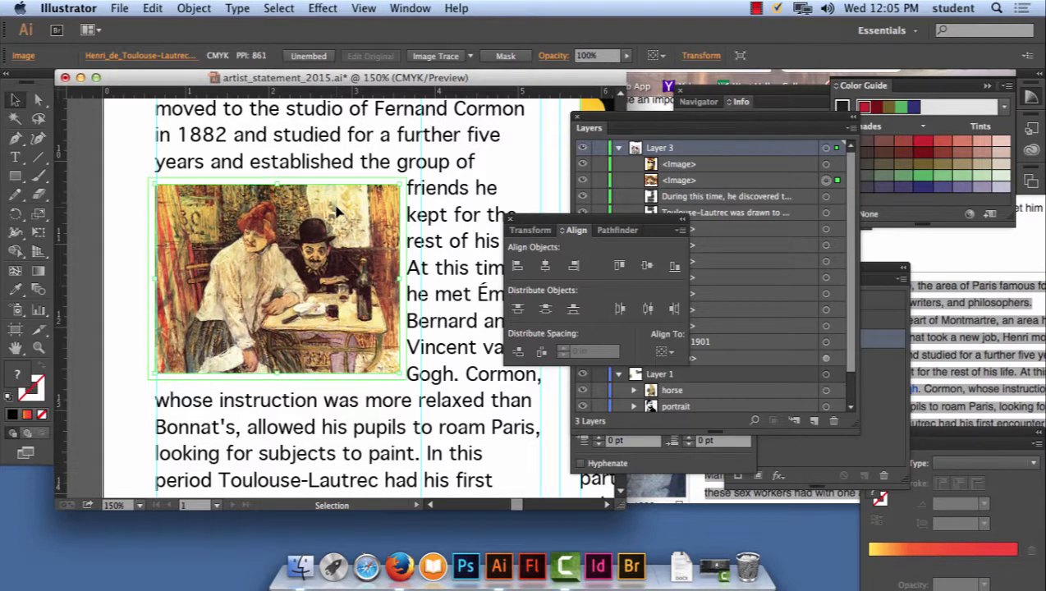
key(Up)
key(Up)
key(Up)
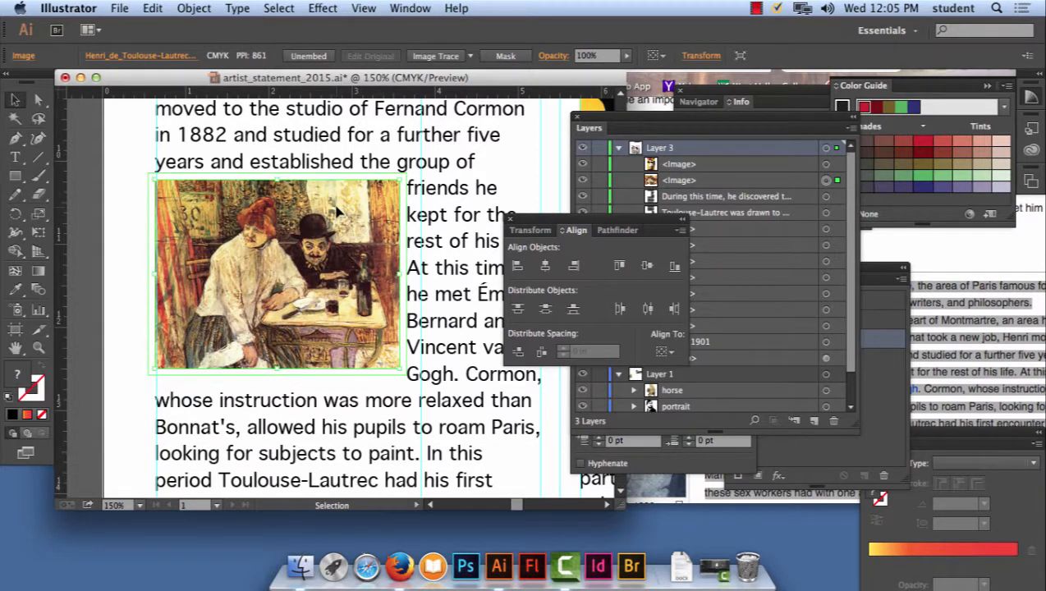
key(Down)
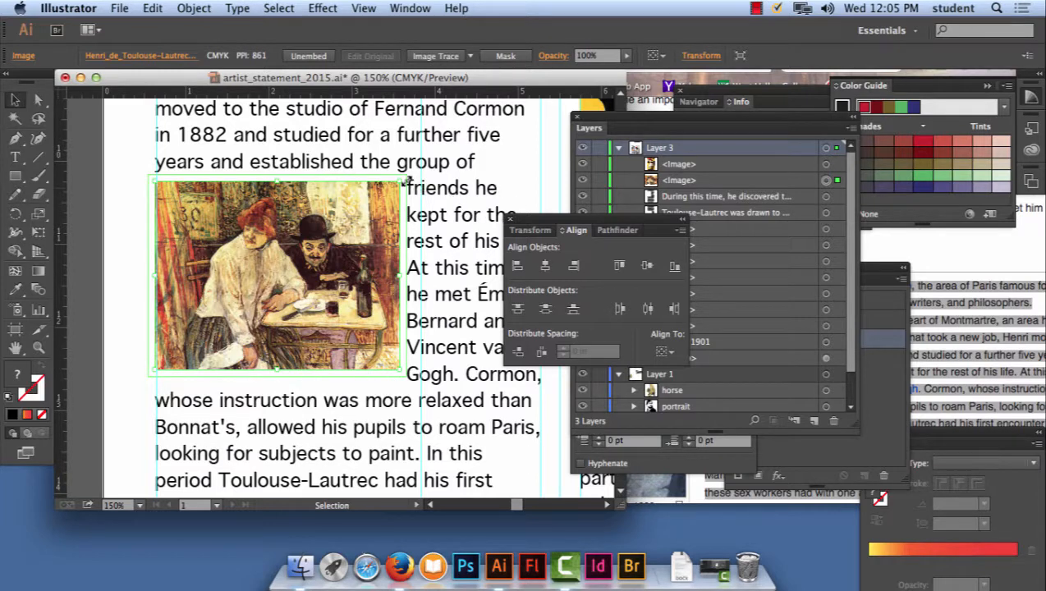
- Nudge the café painting slightly right so its left edge lines up with the column text, and deselect it
click(131, 186)
click(244, 224)
key(Right)
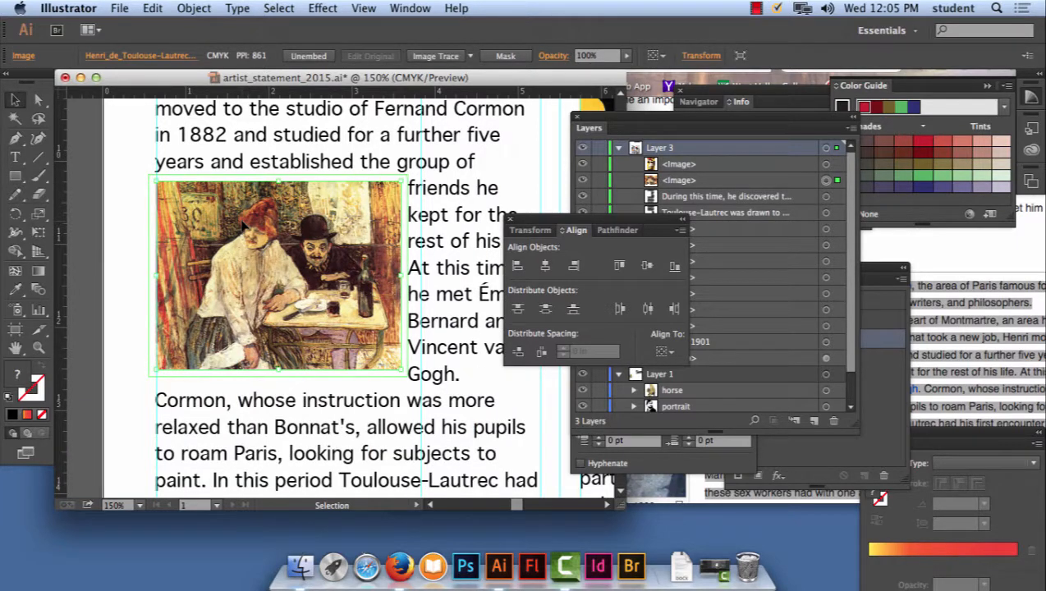
key(Right)
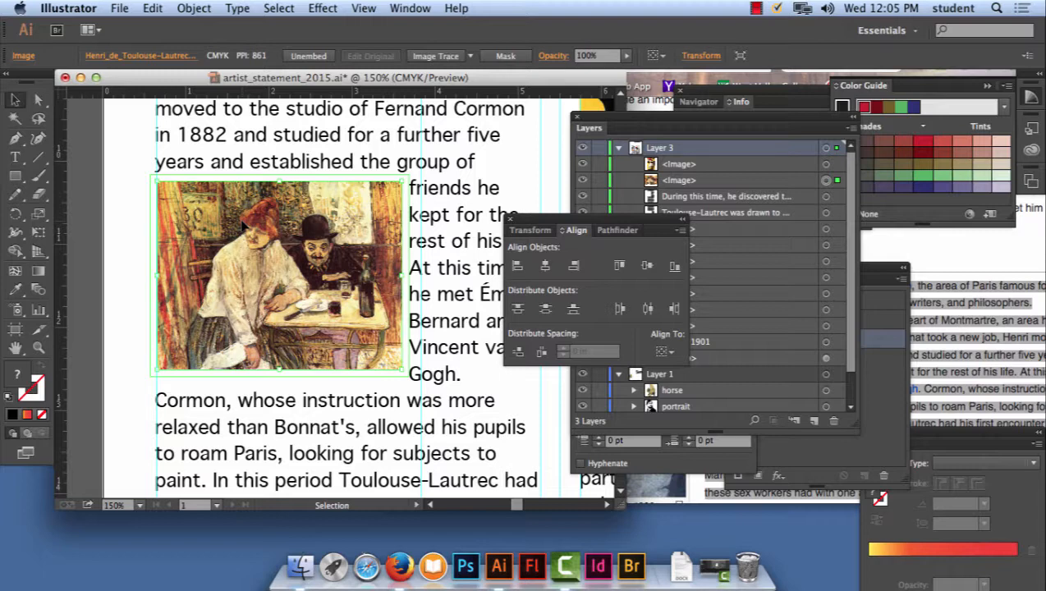
key(Left)
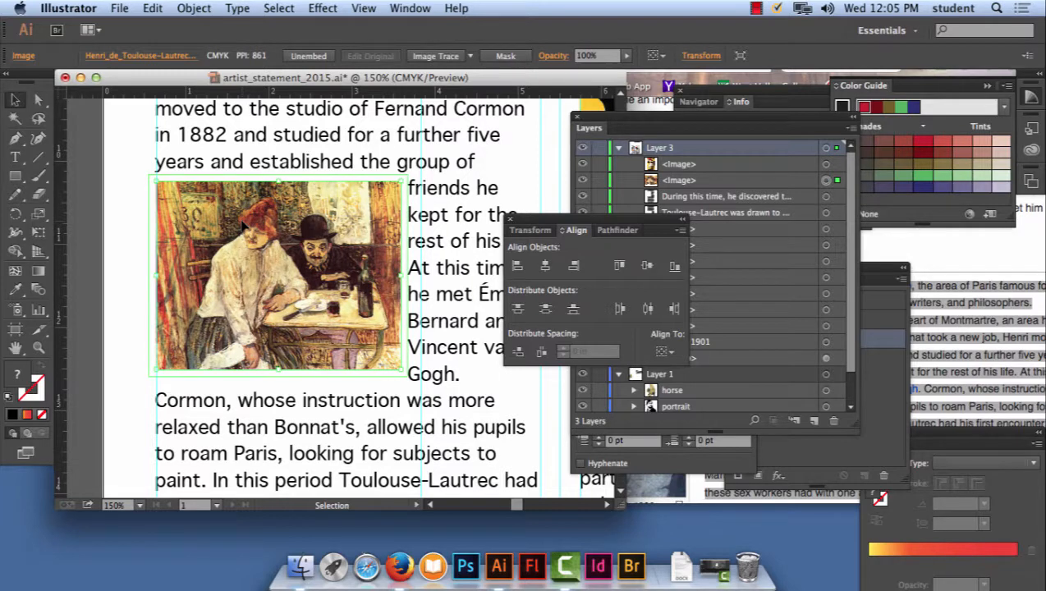
click(115, 189)
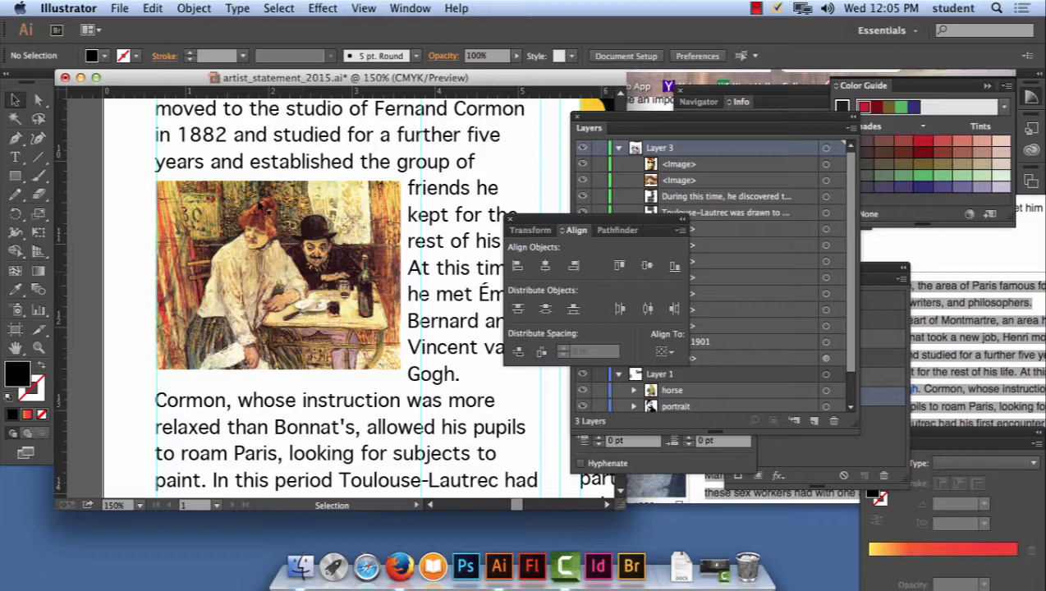
- Draw a rectangle with no fill and a 1 pt black stroke around the café painting as its frame
drag(14, 182, 62, 181)
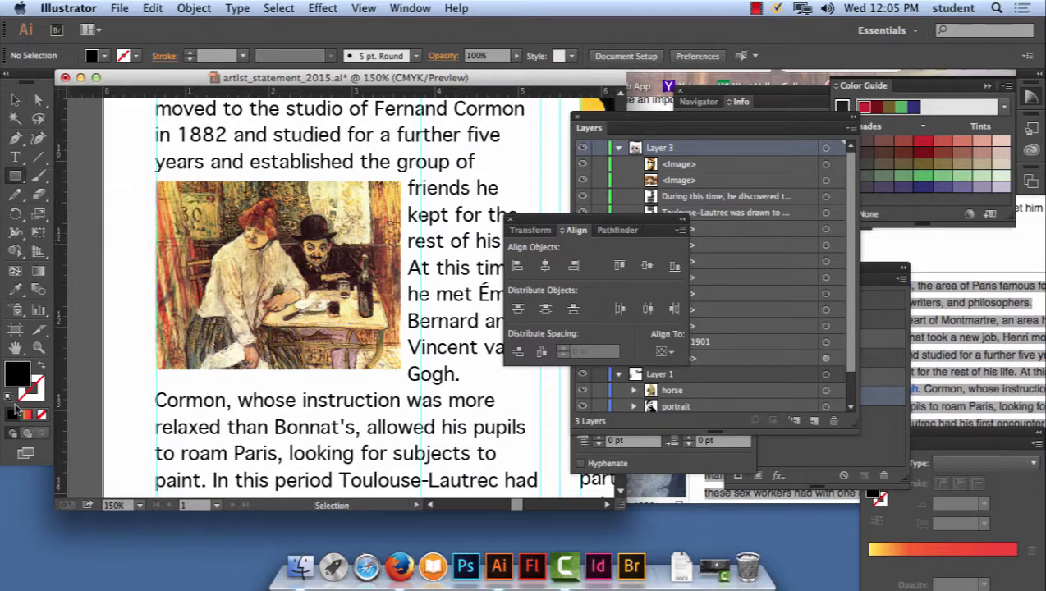
click(41, 366)
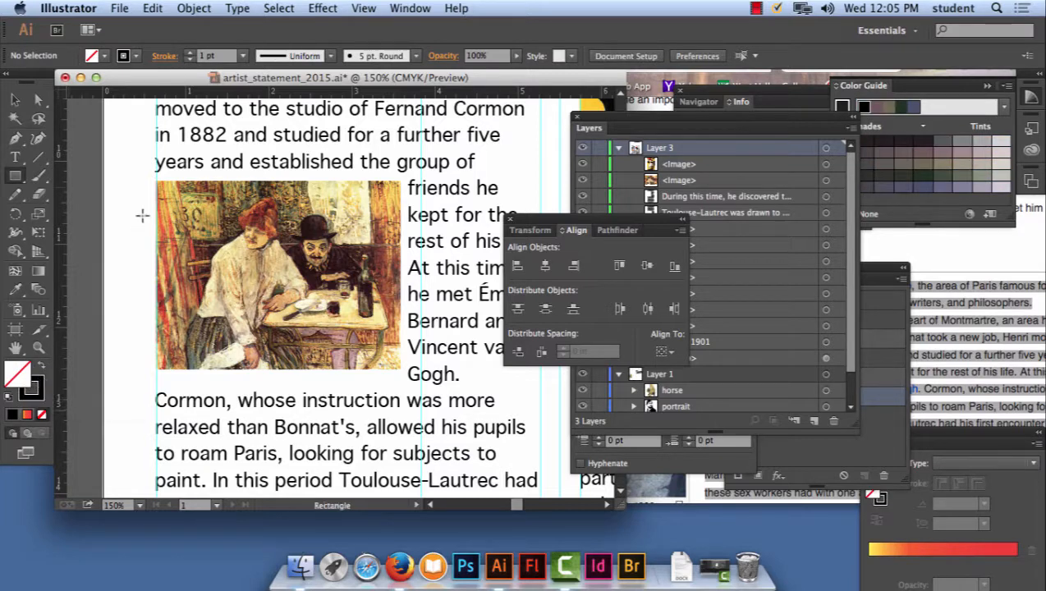
drag(154, 179, 401, 373)
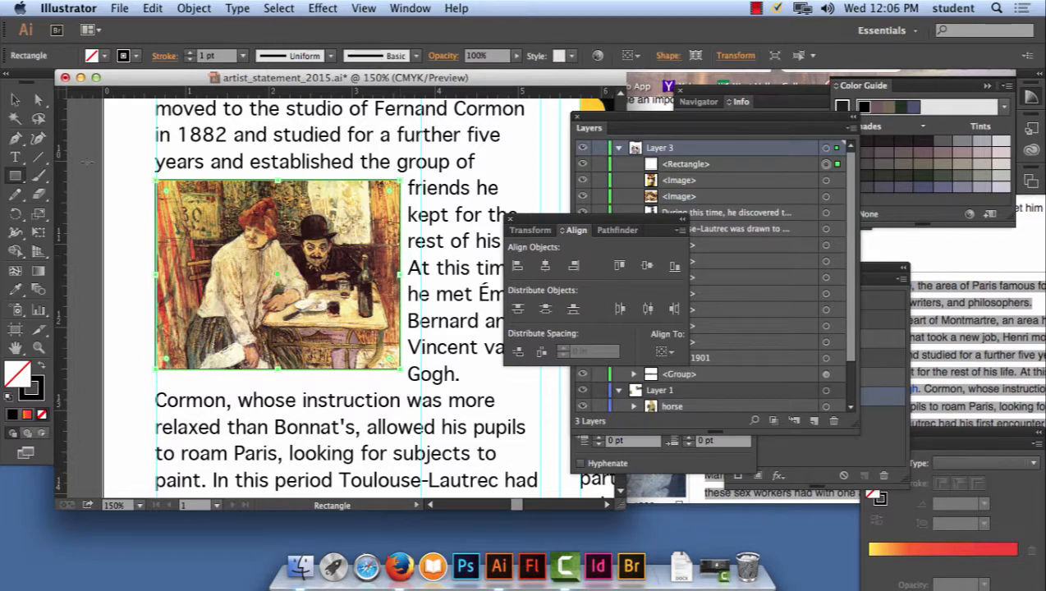
key(v)
click(114, 150)
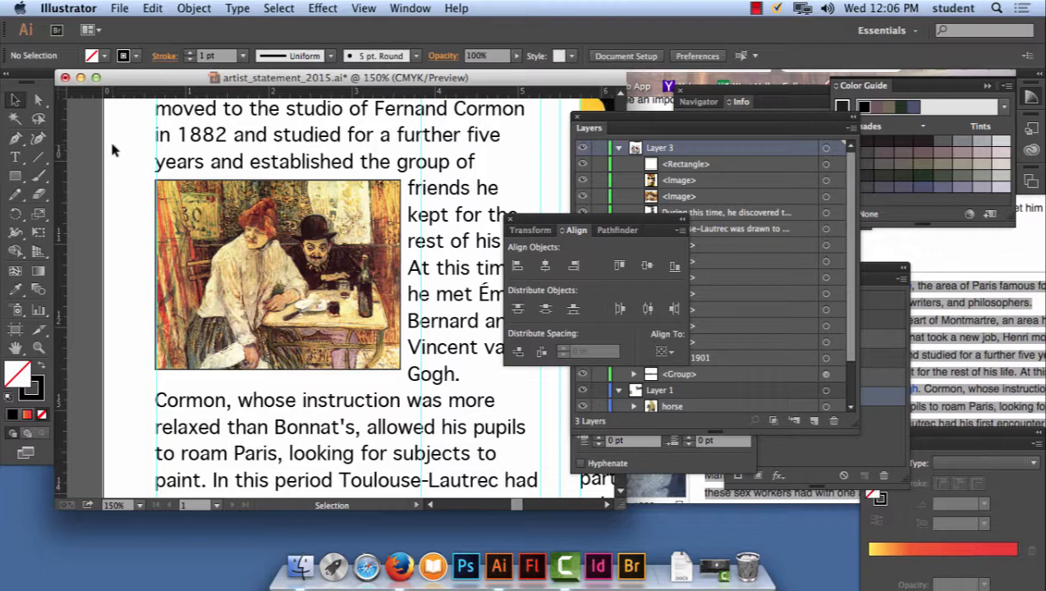
- Nudge the Moulin Rouge poster in the second column up closer to the text line above it
drag(437, 171, 227, 240)
drag(307, 212, 175, 289)
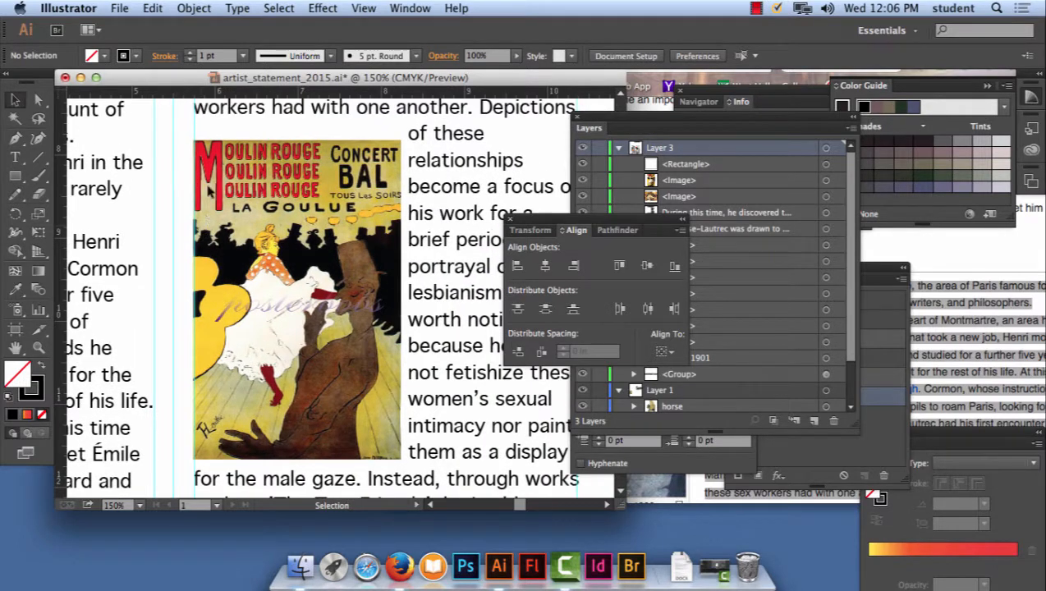
click(293, 198)
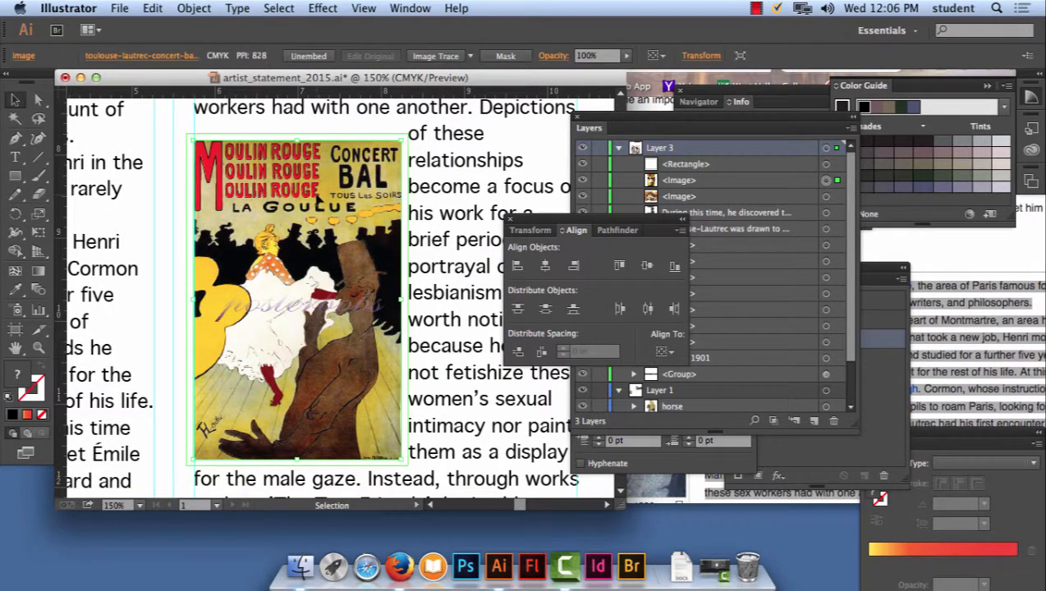
key(Up)
key(Up)
key(Up)
key(Up)
key(Up)
key(Up)
key(Up)
key(Up)
key(Up)
key(Up)
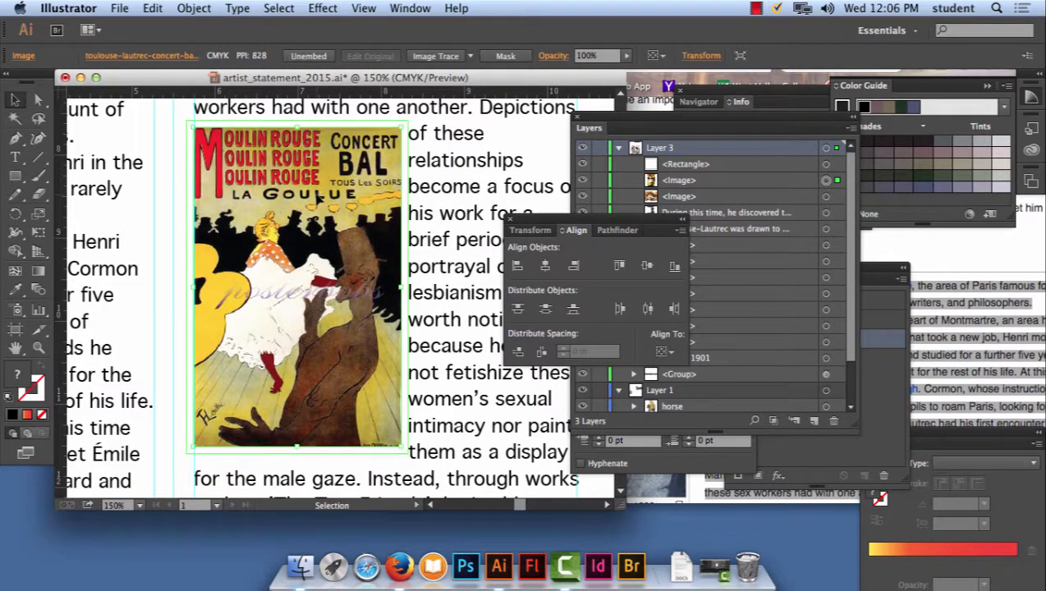
key(Up)
key(Up)
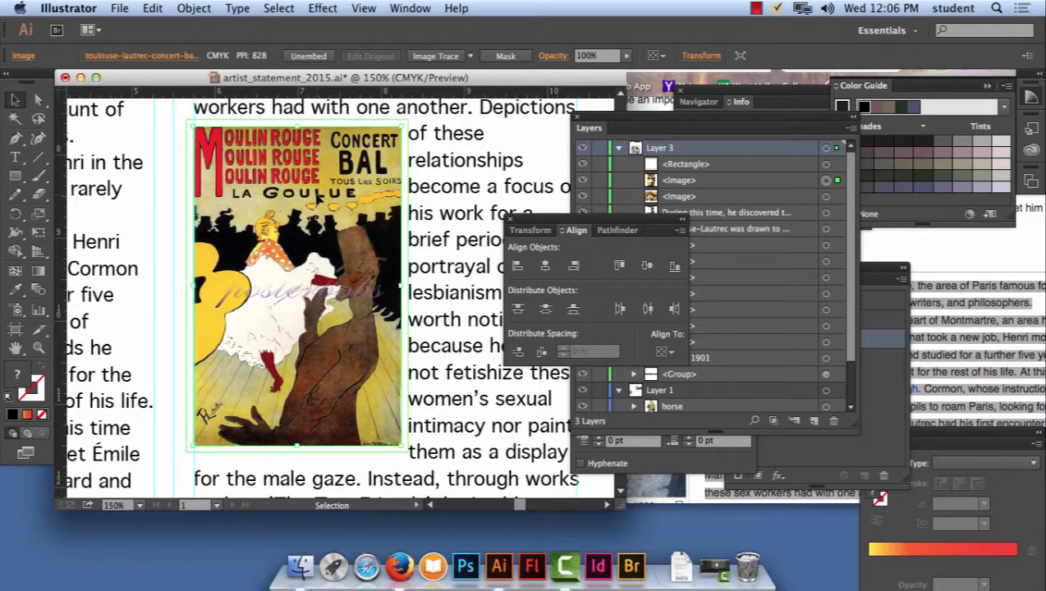
key(Up)
key(Up)
key(Down)
key(Up)
key(Up)
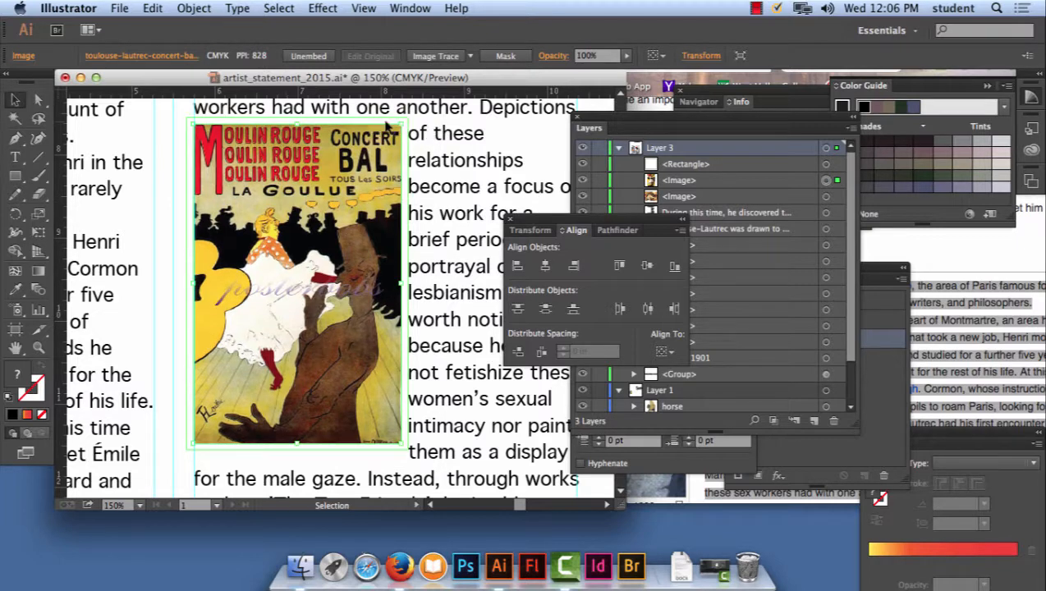
- Try to frame the Moulin Rouge poster with a rectangle and give it a black 000000 stroke
click(14, 176)
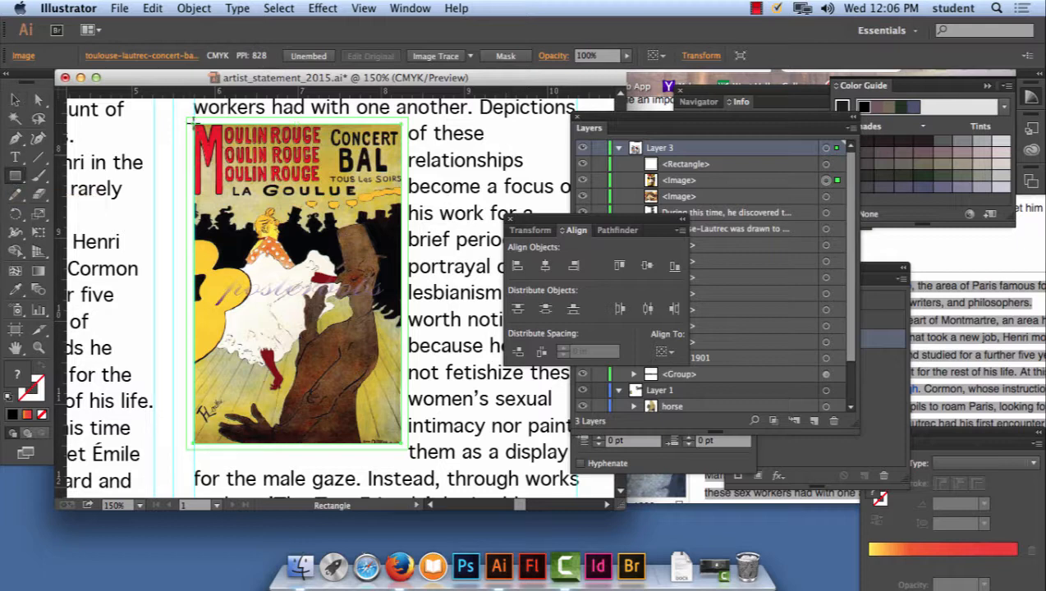
drag(192, 121, 401, 447)
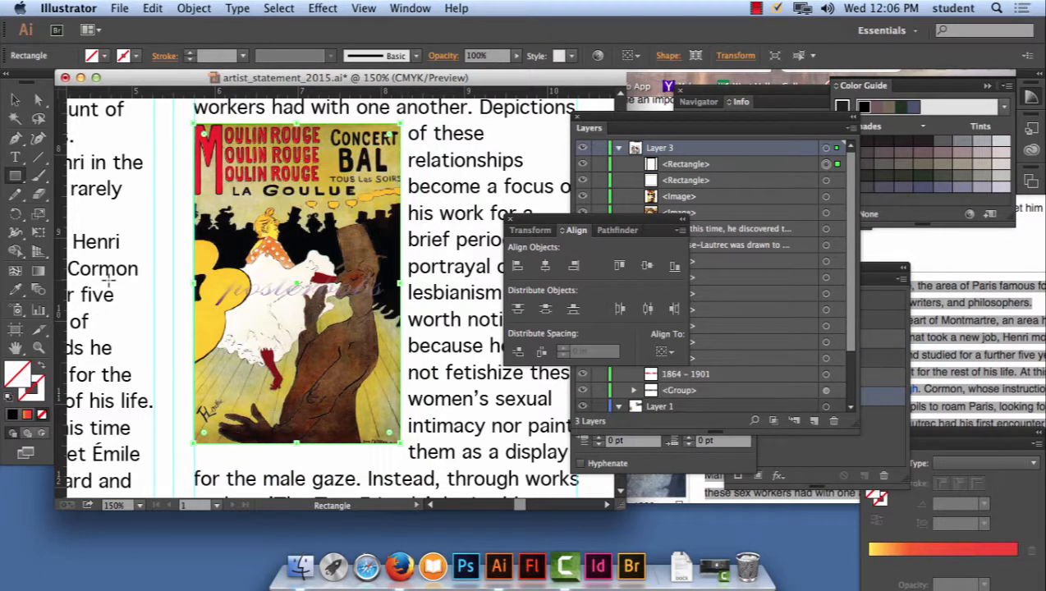
key(v)
double_click(31, 389)
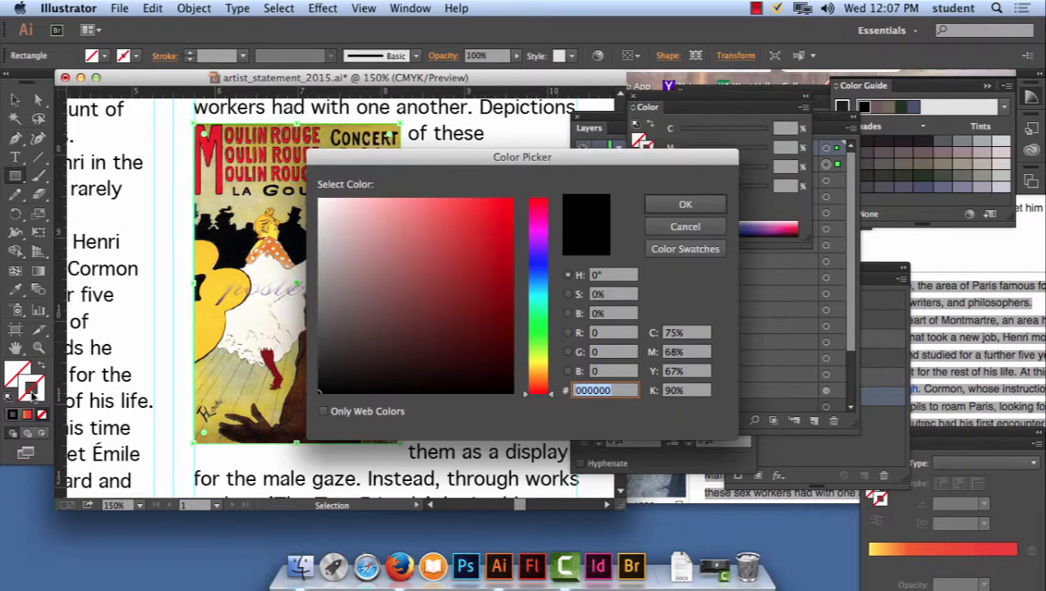
click(708, 207)
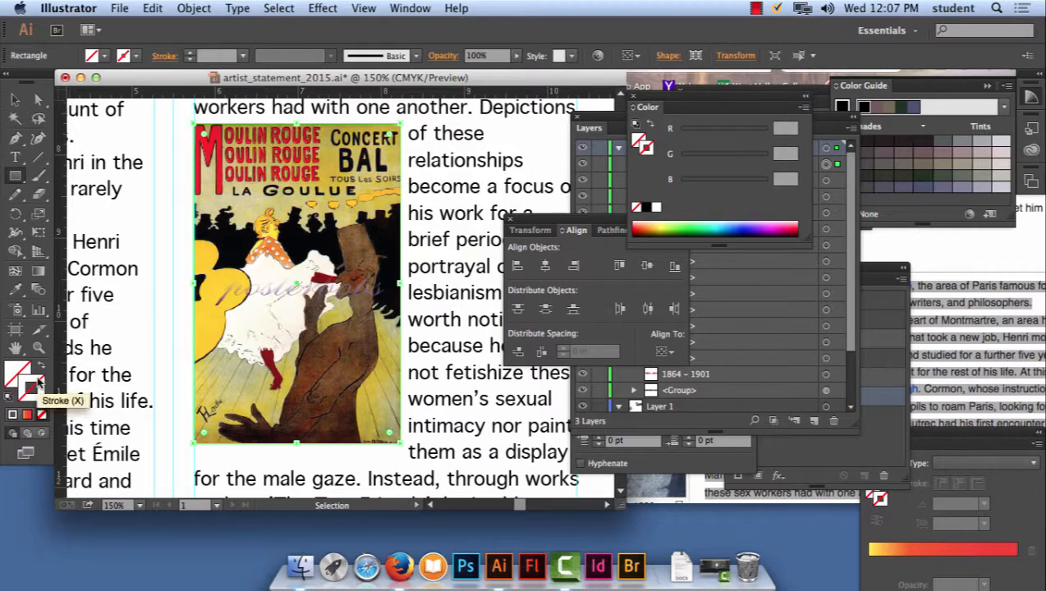
key(super+shift+a)
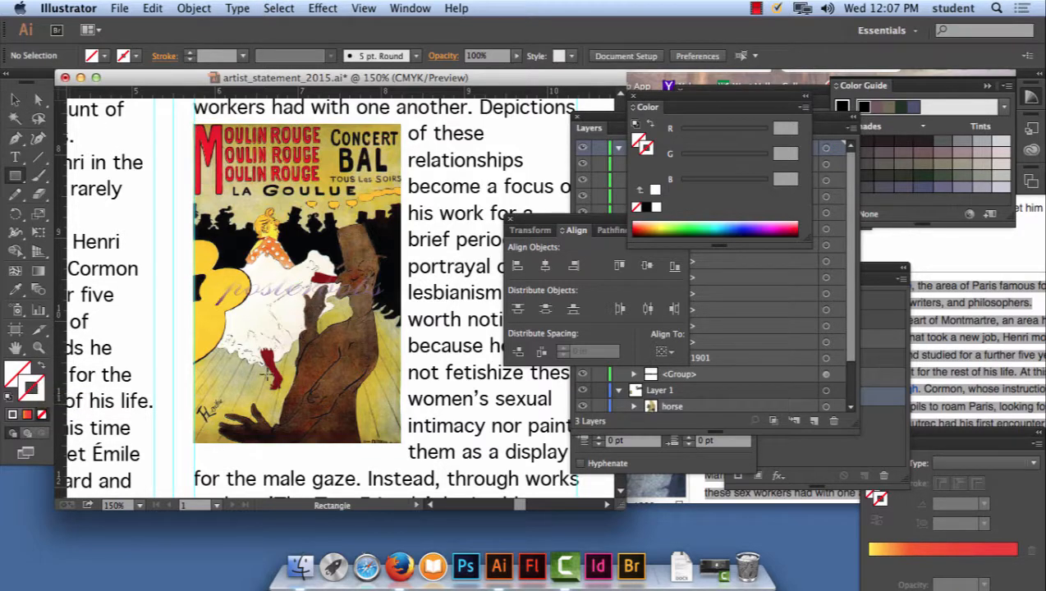
- Draw a rectangle with no fill and a 1 pt 020202 stroke around the Moulin Rouge poster as its frame, and deselect it
click(19, 176)
double_click(38, 386)
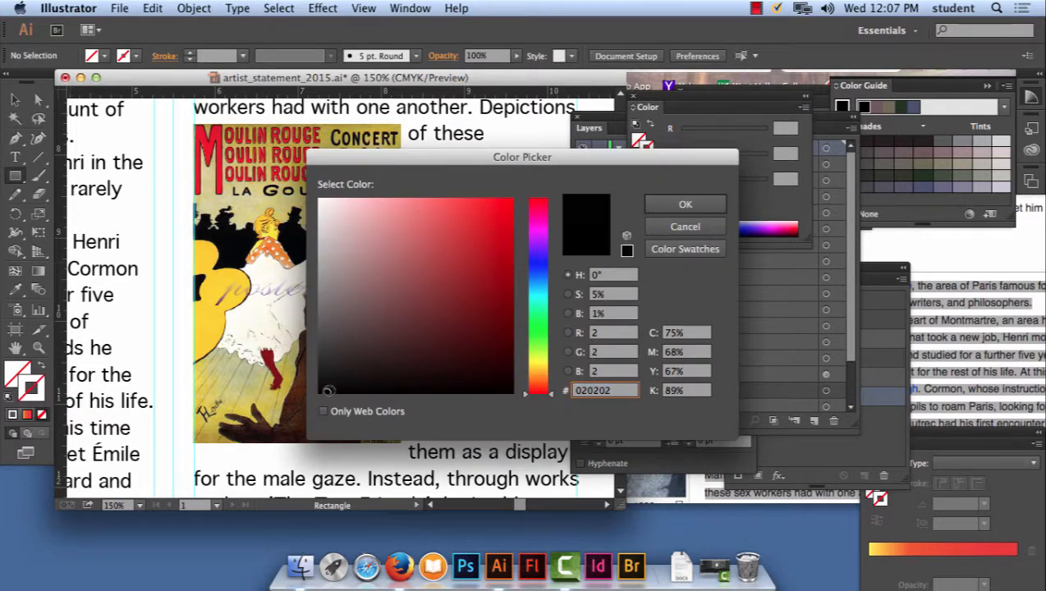
click(685, 204)
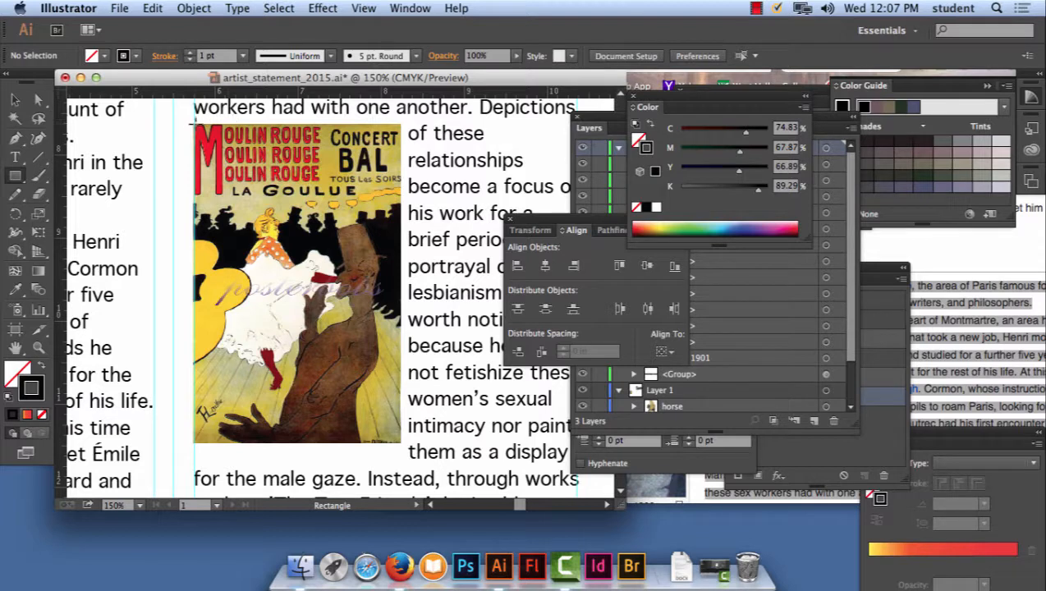
drag(194, 124, 401, 444)
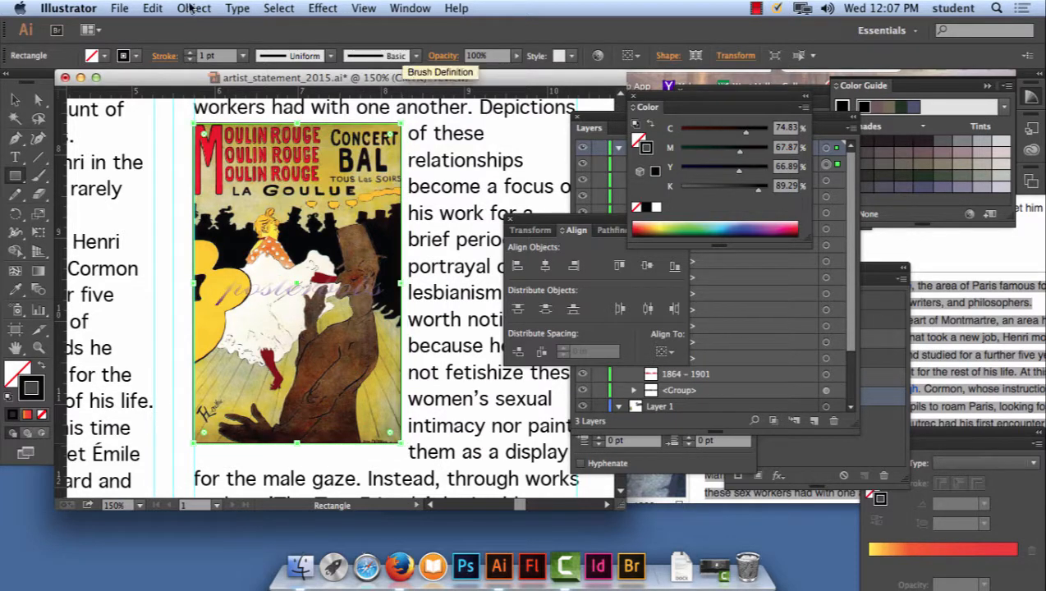
click(15, 100)
click(554, 144)
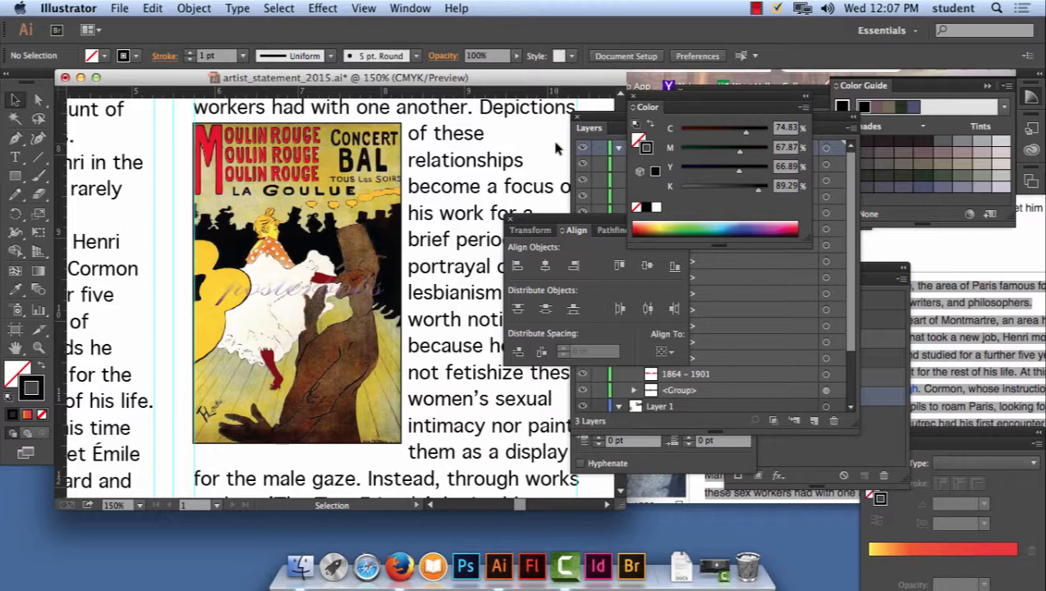
- Move the Align and Layers panels clear of each other, collapse Layer 3 and make the background layer visible
key(super+minus)
key(super+minus)
key(super+minus)
key(super+minus)
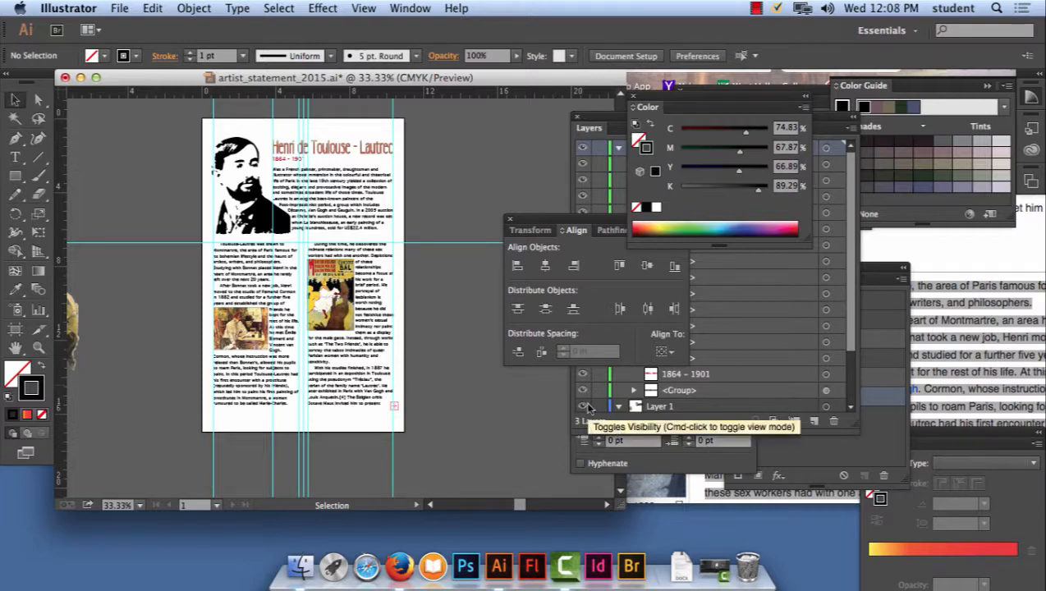
drag(556, 219, 453, 421)
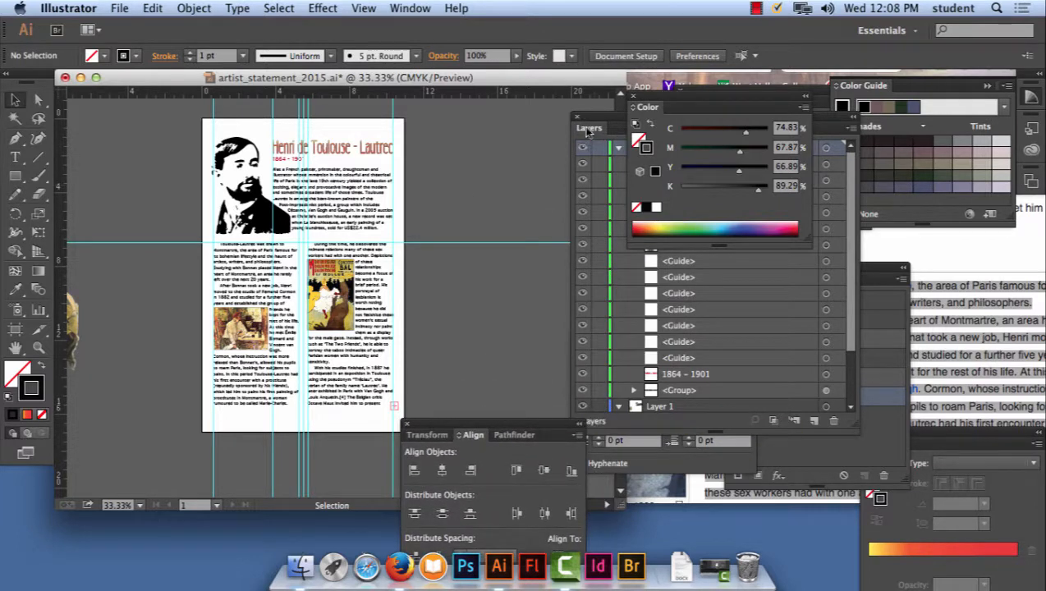
drag(597, 119, 517, 110)
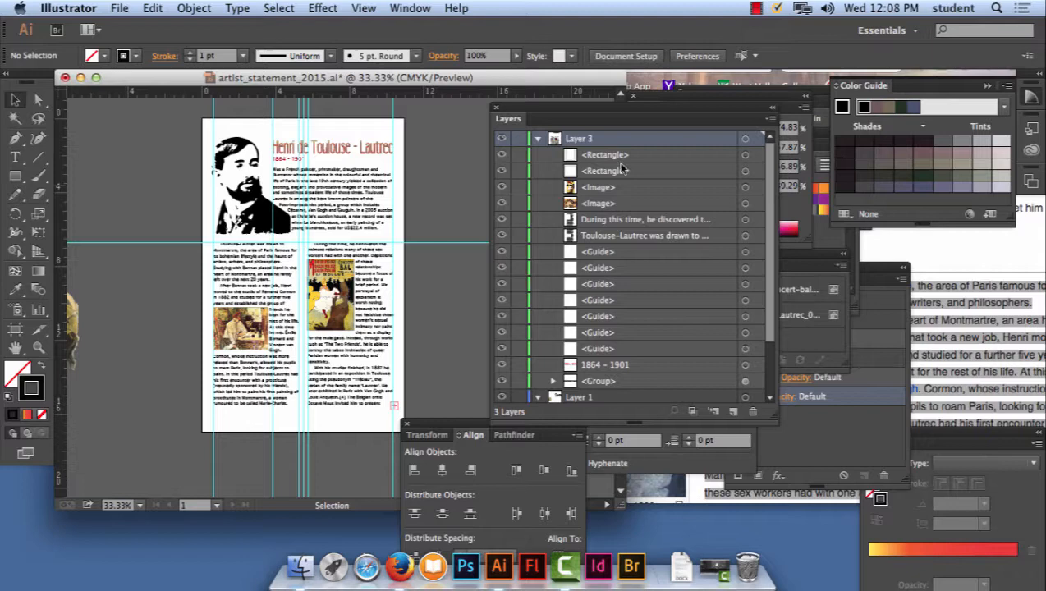
click(538, 139)
click(501, 220)
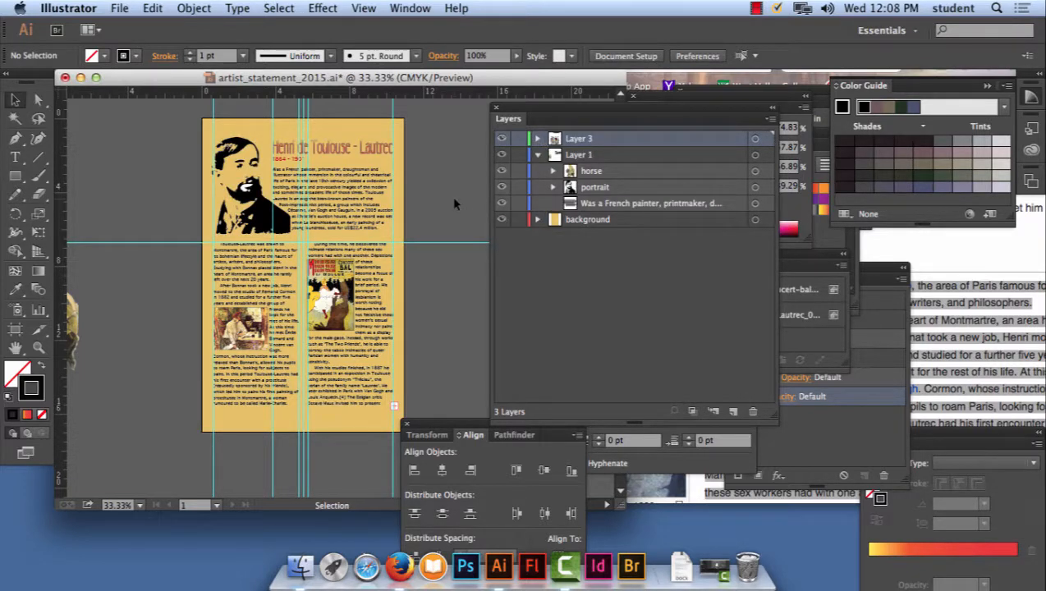
- Hide all the layout guides on the artboard
click(365, 9)
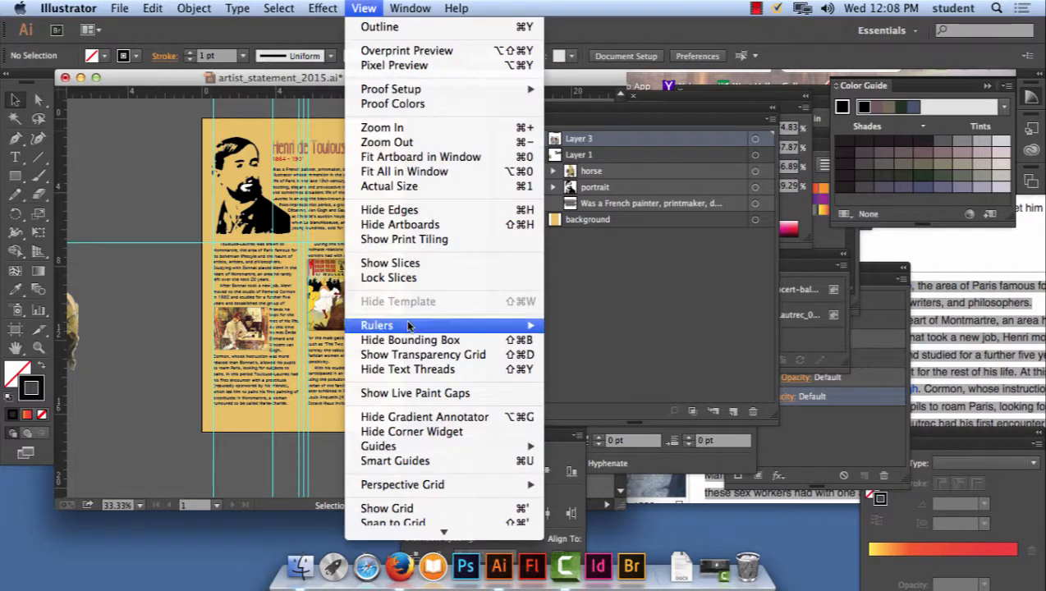
mouse_move(429, 447)
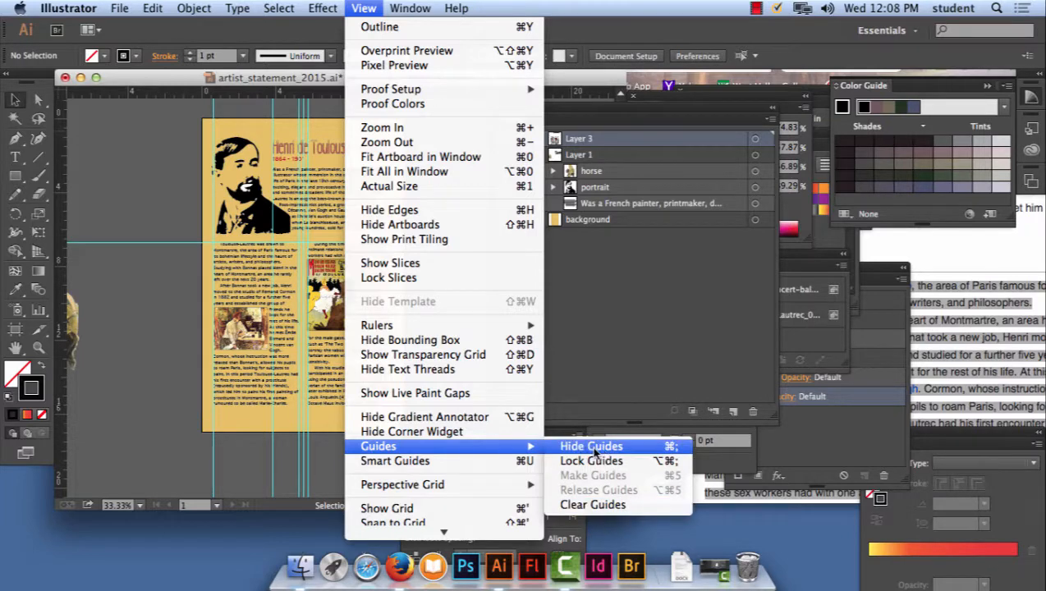
click(591, 448)
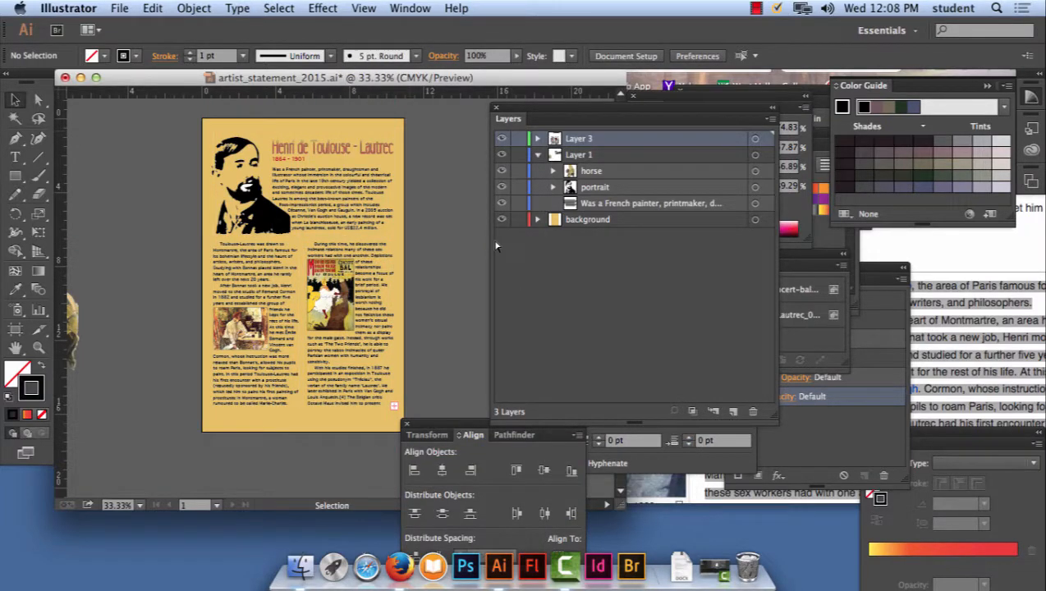
- Examine the poster layout close up and as a whole, checking the framed artworks and the text wrapped around them
key(super+equal)
key(super+equal)
key(super+equal)
key(super+equal)
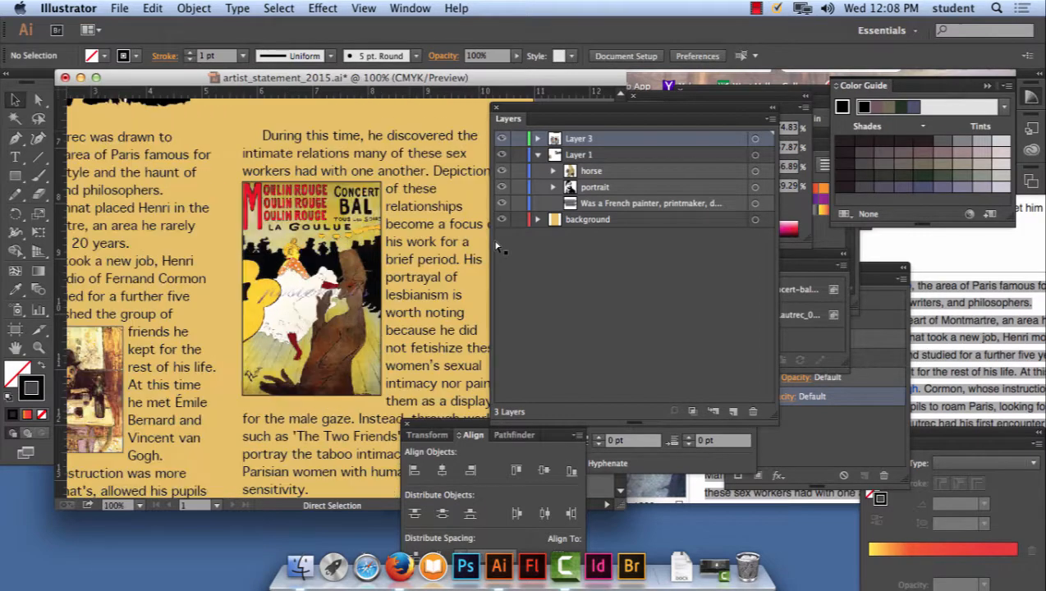
key(super+minus)
key(super+minus)
key(super+minus)
key(super+minus)
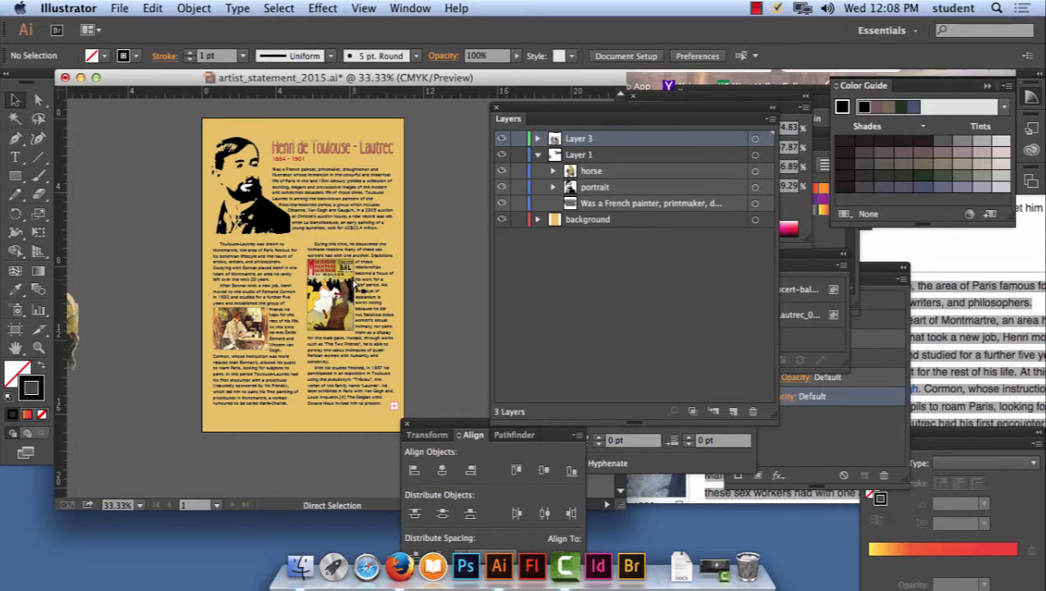
key(super+plus)
key(super+plus)
key(super+plus)
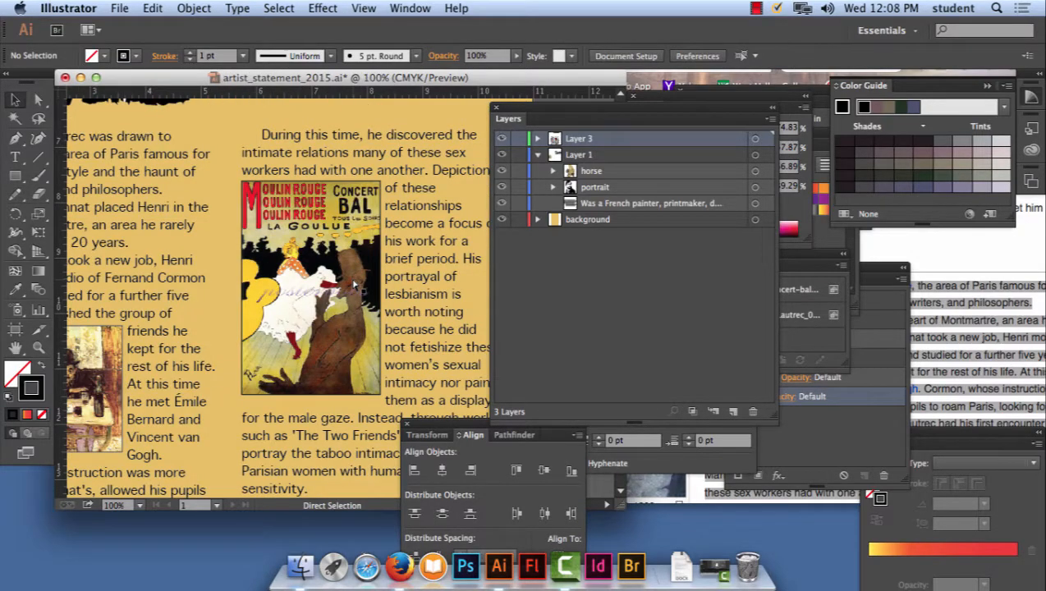
key(super+minus)
key(super+minus)
key(super+minus)
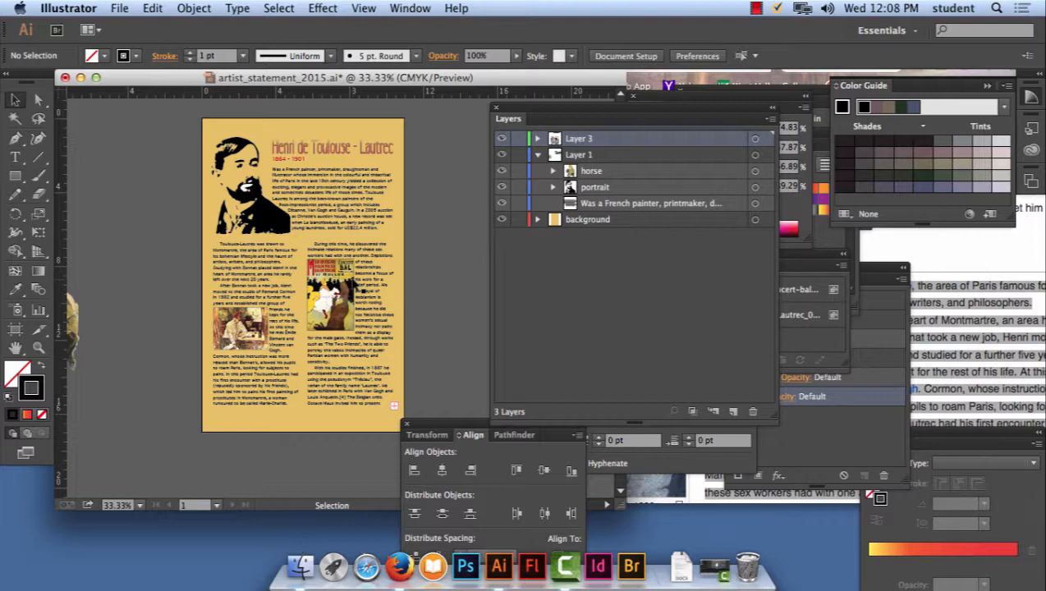
key(super+plus)
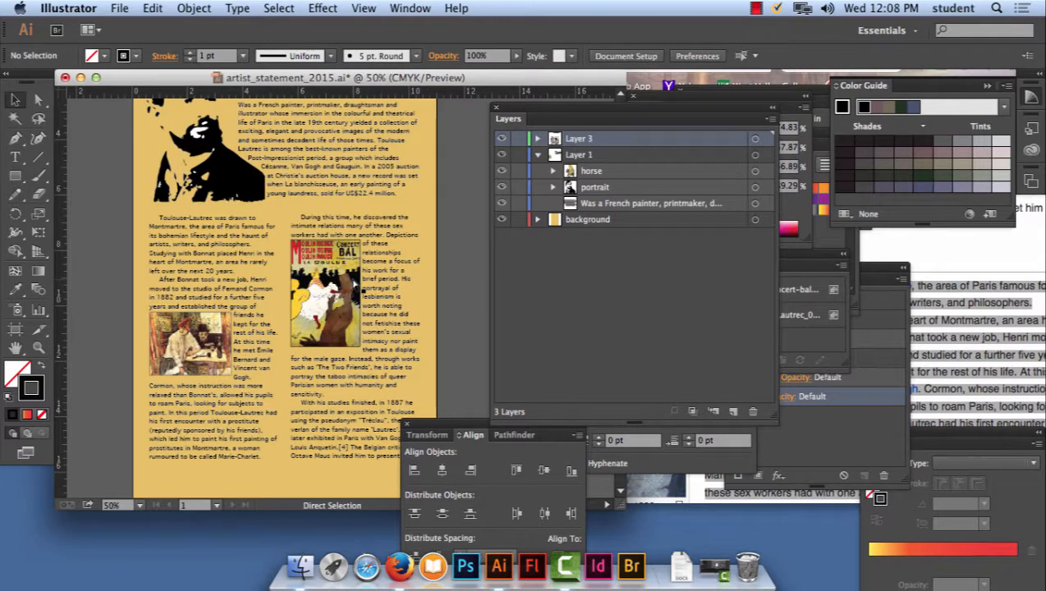
key(super+minus)
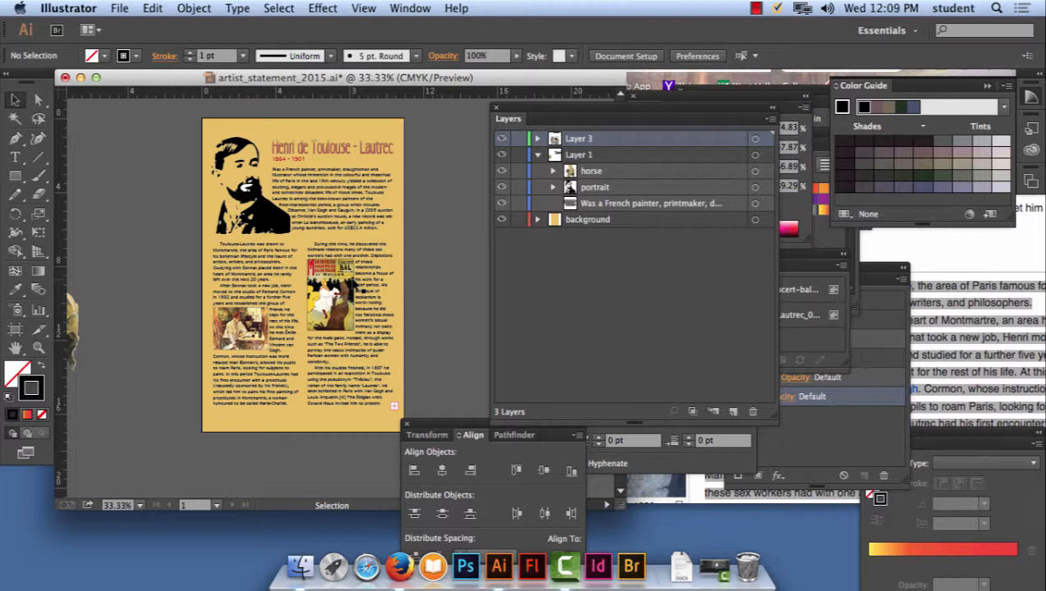
- Save the poster document and print one copy with the scaling set to Fit to Page
click(120, 7)
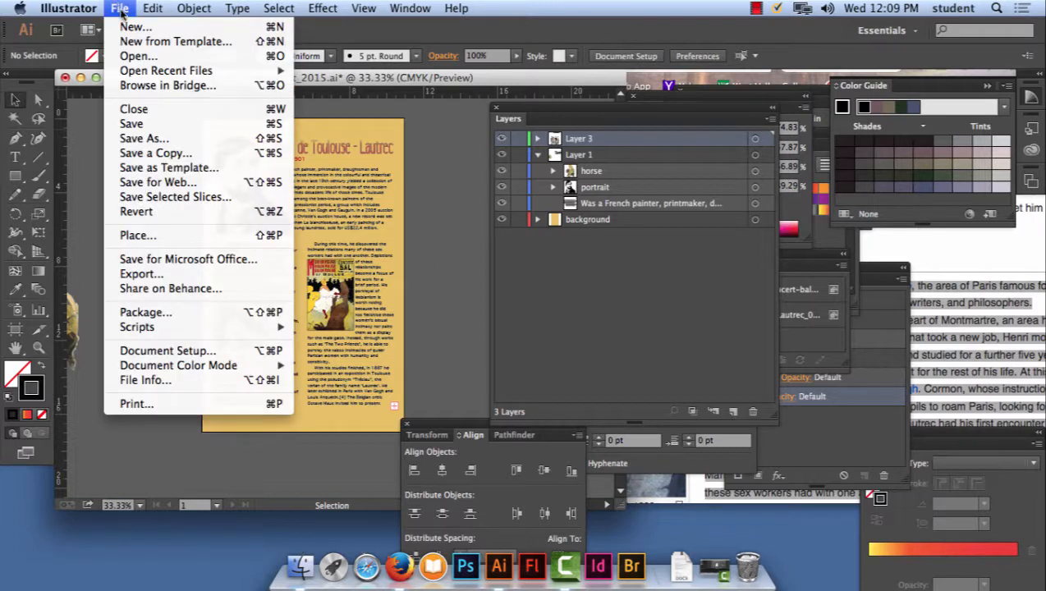
click(131, 123)
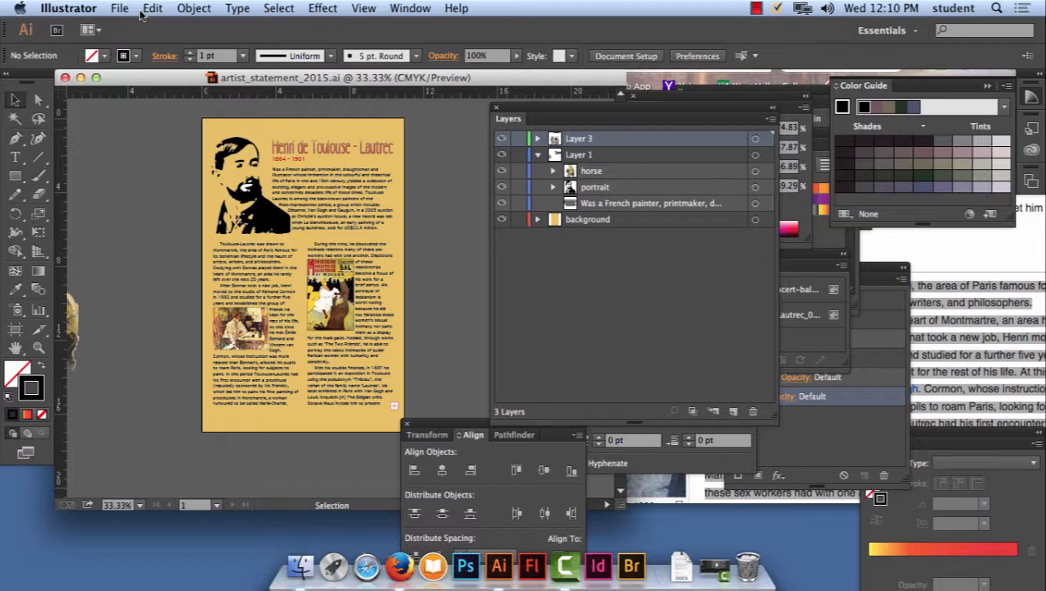
click(114, 7)
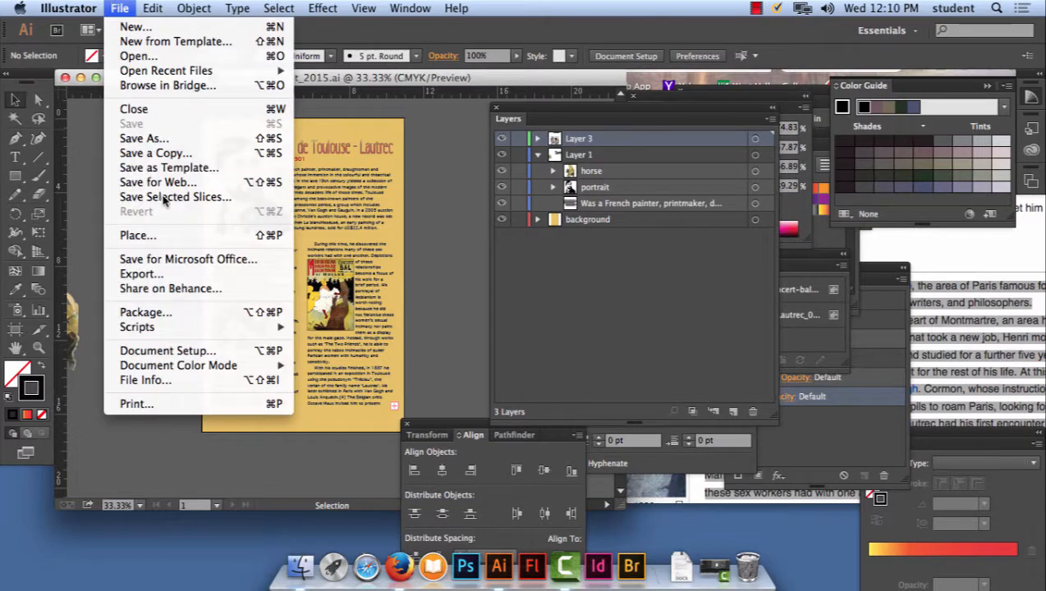
click(136, 403)
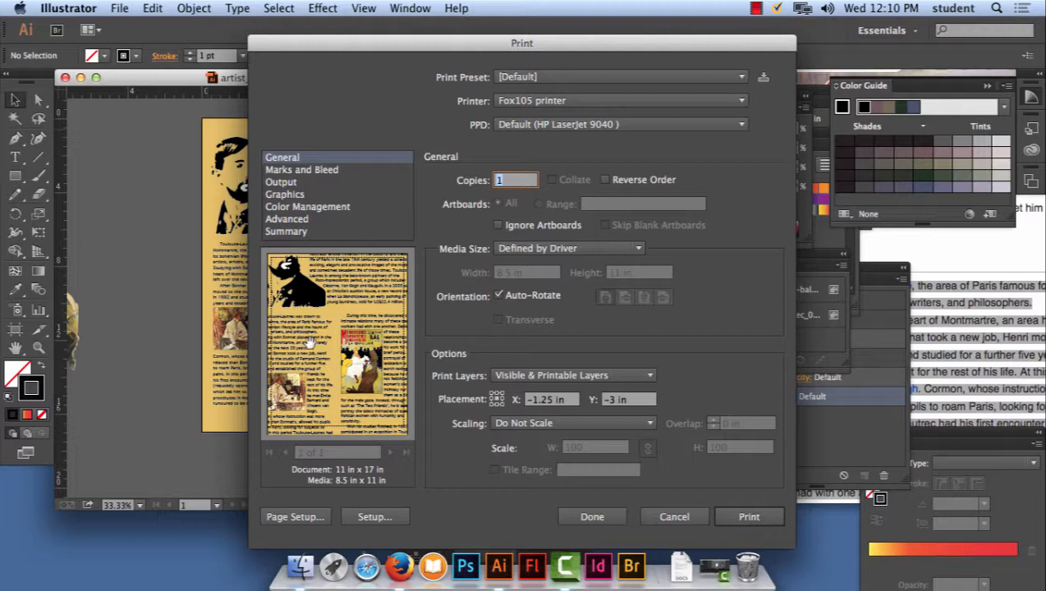
click(560, 423)
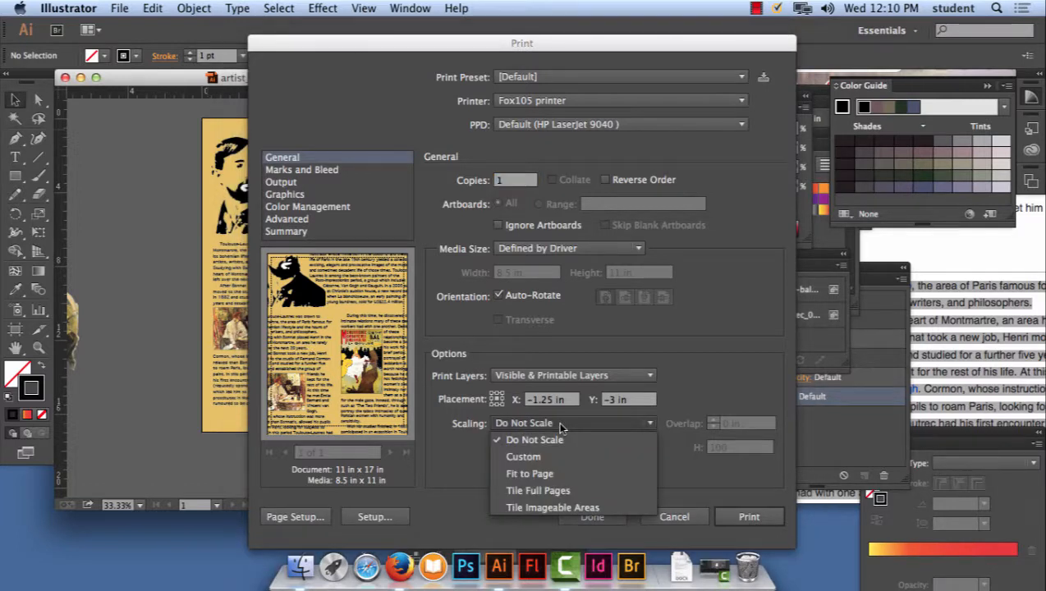
click(530, 475)
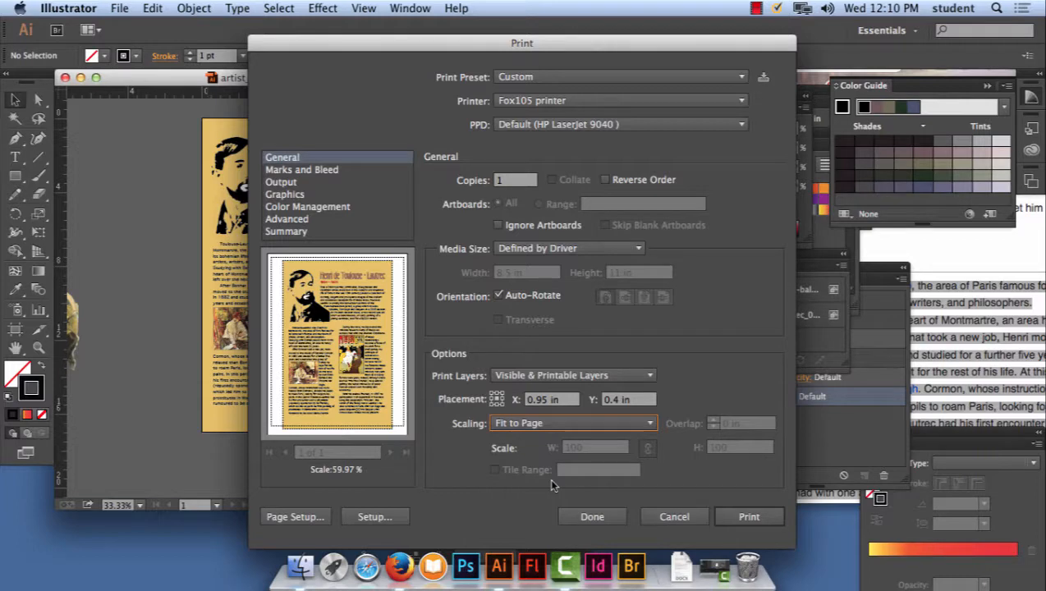
click(749, 517)
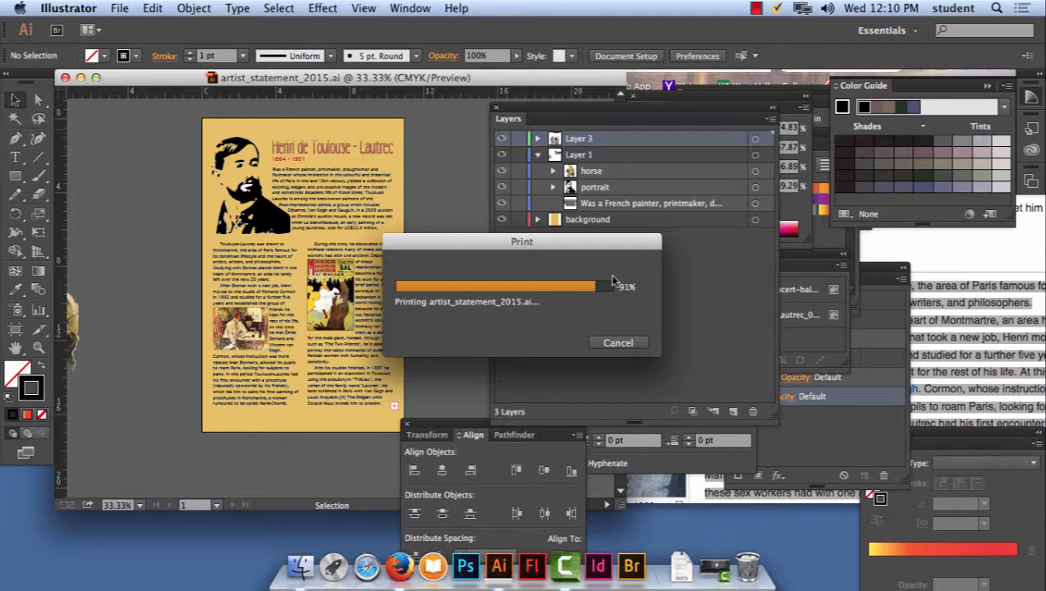
- Reopen the print settings for the poster
click(120, 9)
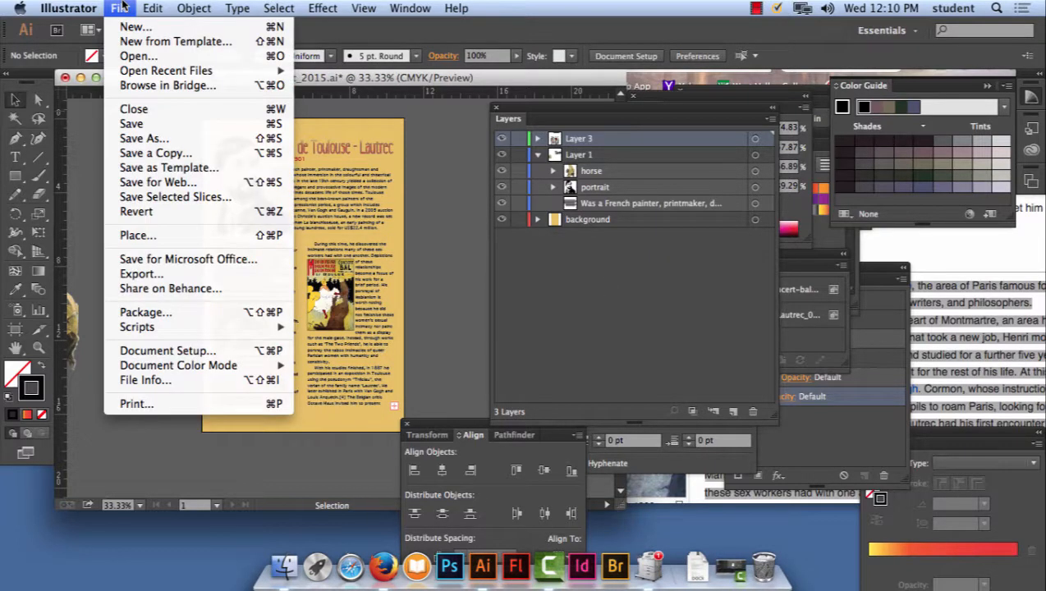
click(212, 403)
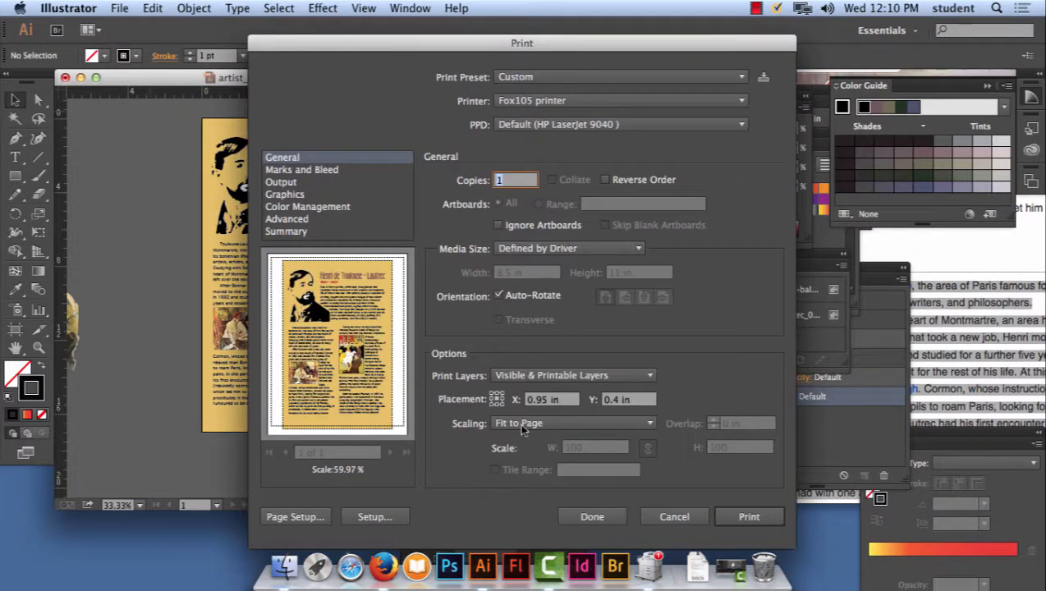
- Set the print scaling to Tile Full Pages and shift the artwork across the tiles to about X 2.99 in, Y 1.81 in
click(549, 424)
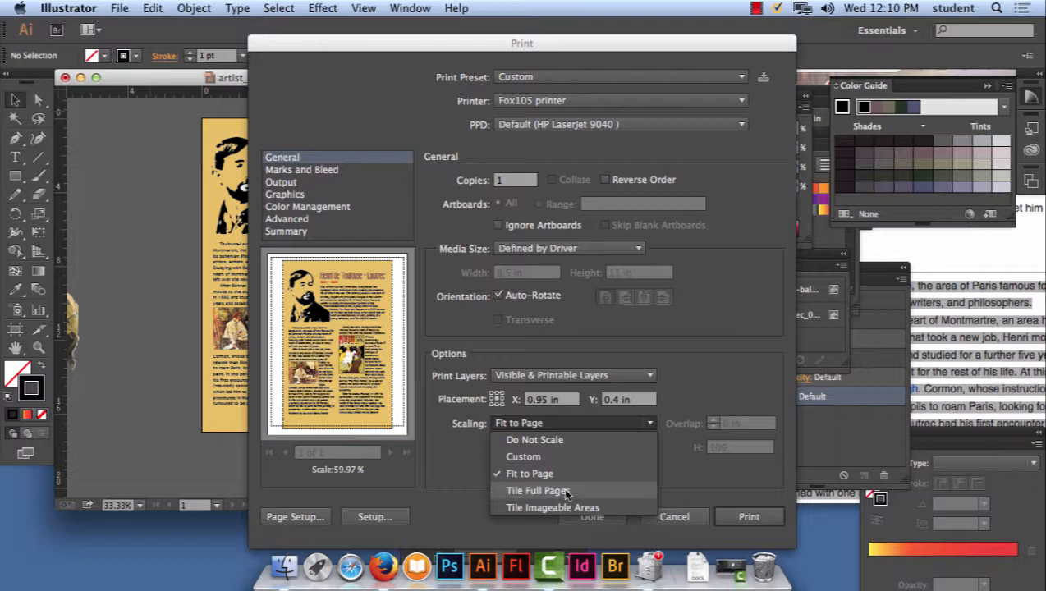
click(538, 490)
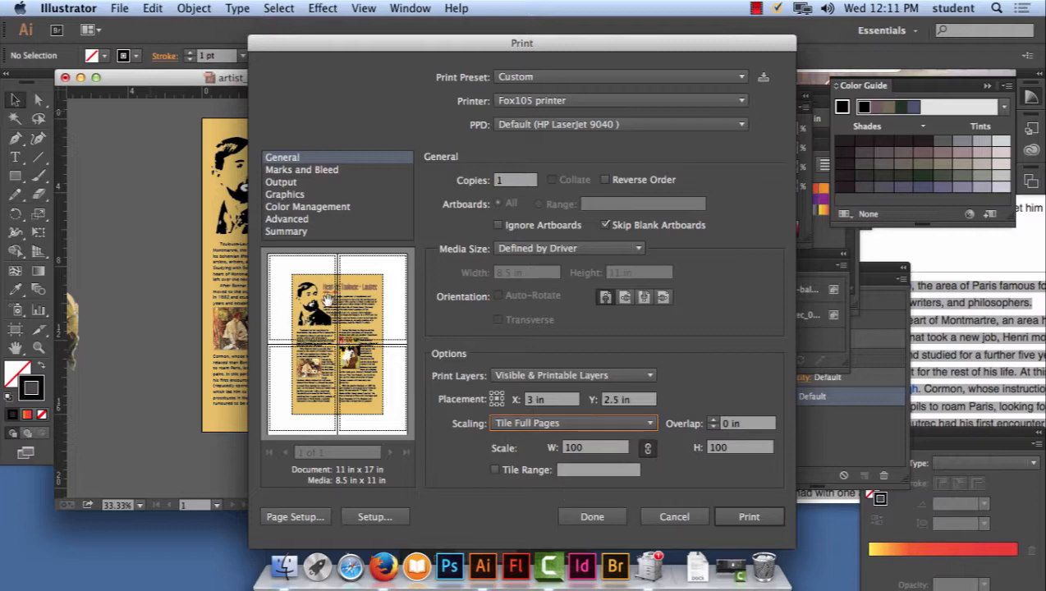
mouse_move(382, 300)
mouse_down()
mouse_move(365, 294)
mouse_move(397, 304)
mouse_move(378, 294)
mouse_up()
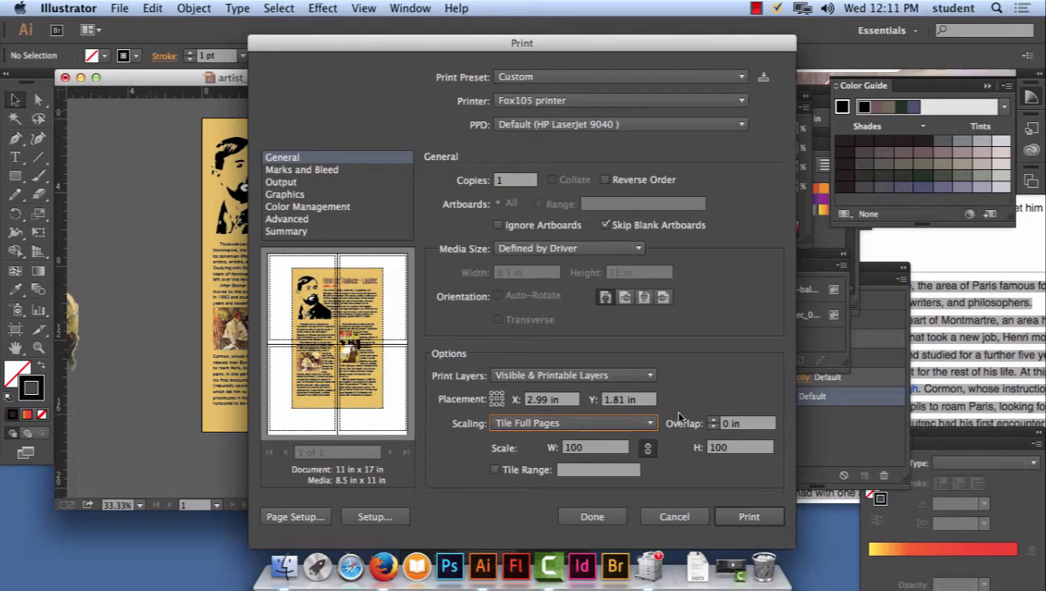
- Set the overlap between the printed tiles to 0.6 in
click(713, 420)
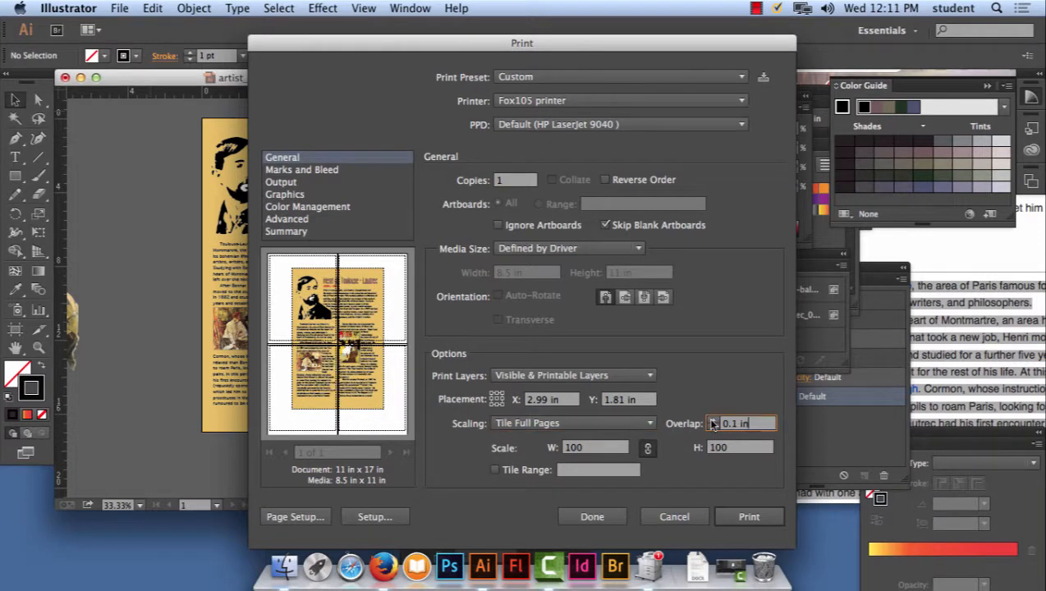
click(713, 420)
click(713, 420)
click(713, 421)
click(713, 421)
click(713, 421)
click(713, 421)
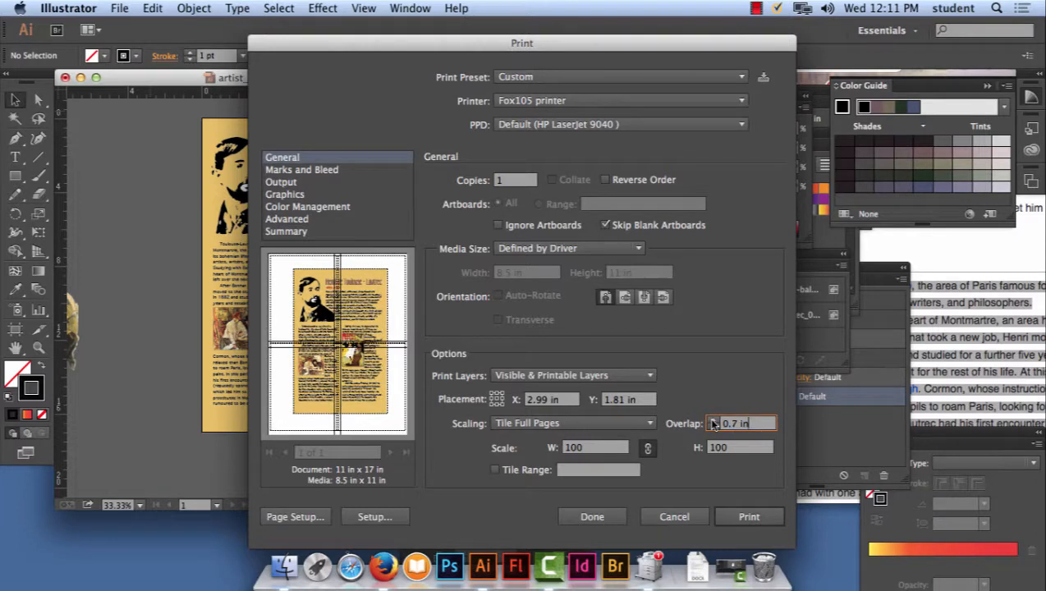
click(712, 428)
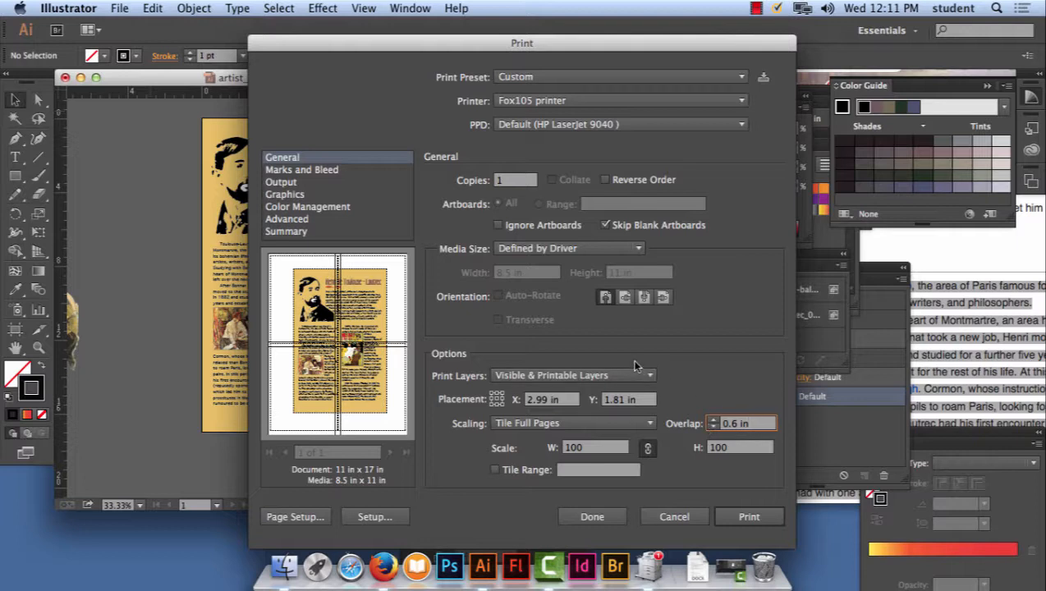
- Set the print media size to Tabloid with Fit to Page scaling and print the poster
click(559, 248)
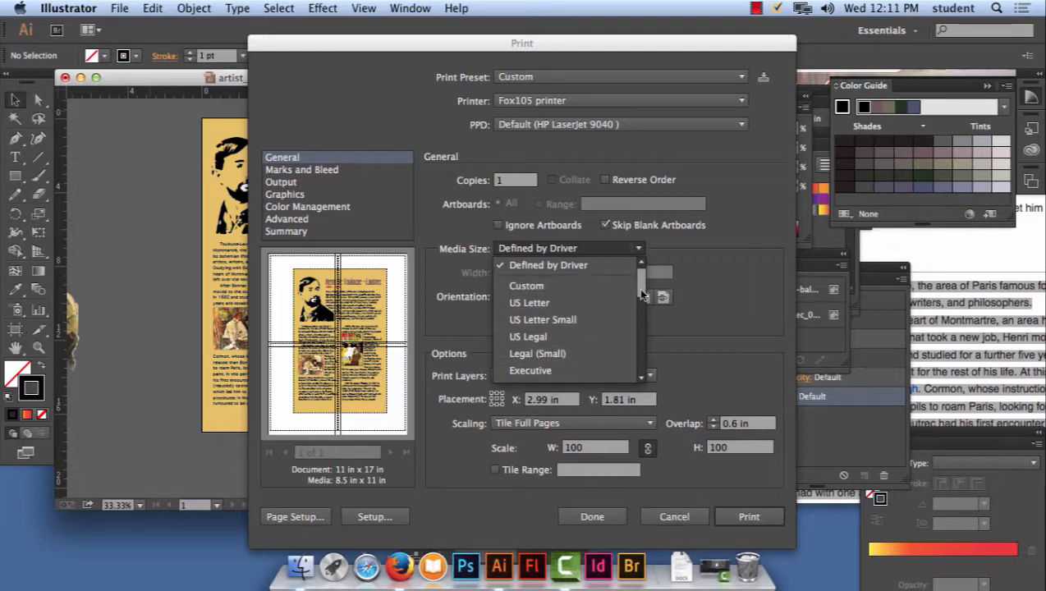
scroll(642, 294, down, 4)
click(579, 345)
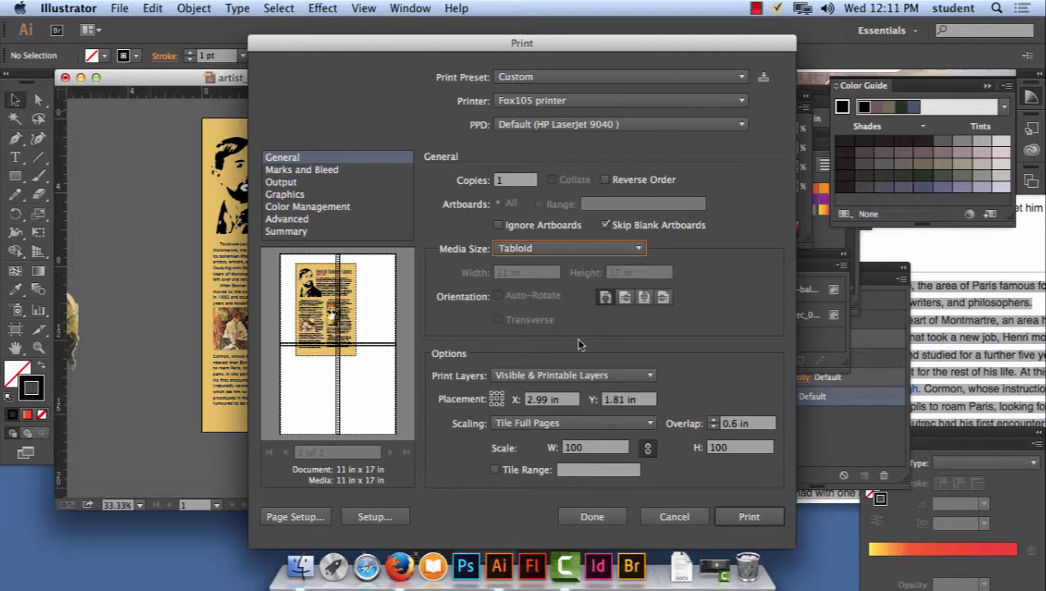
click(579, 423)
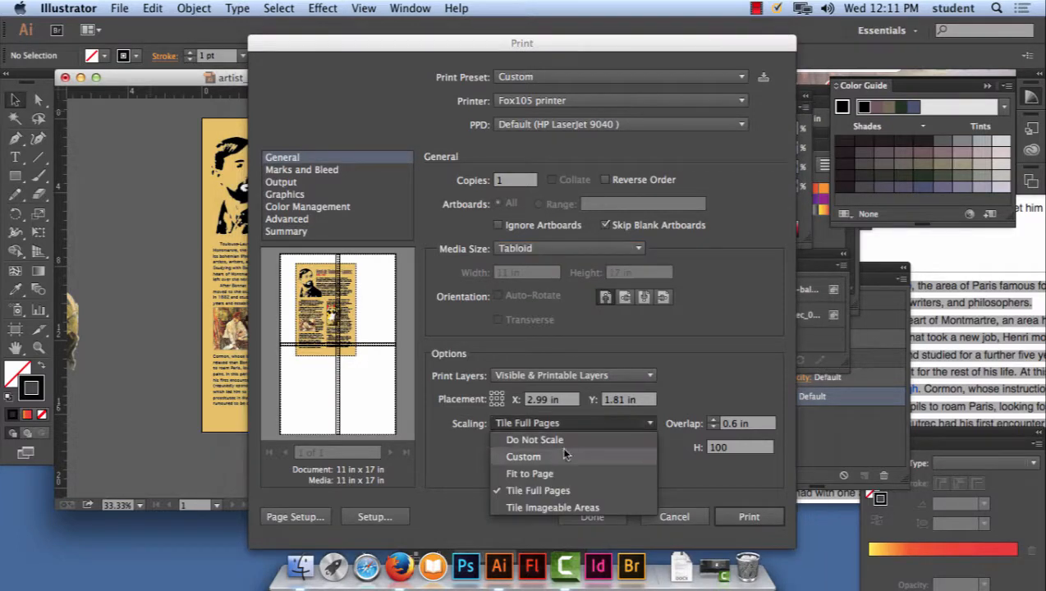
click(558, 474)
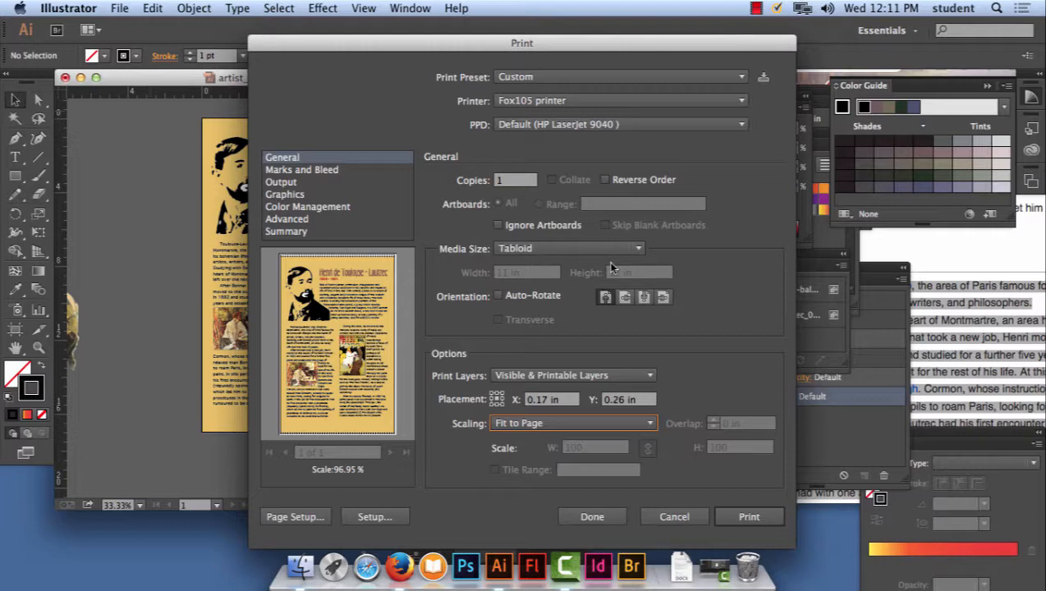
click(764, 517)
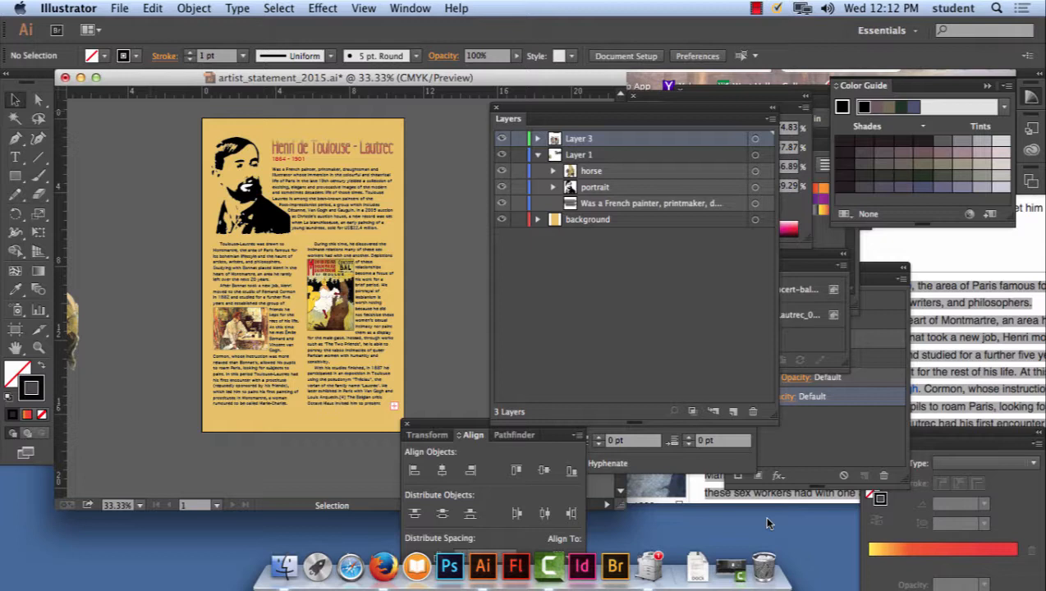
click(755, 8)
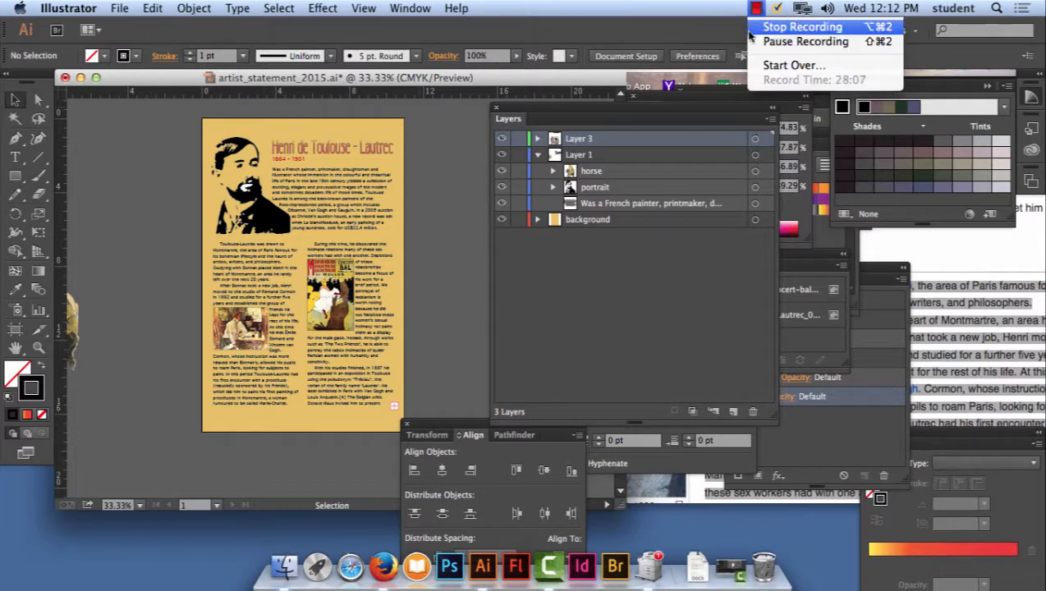